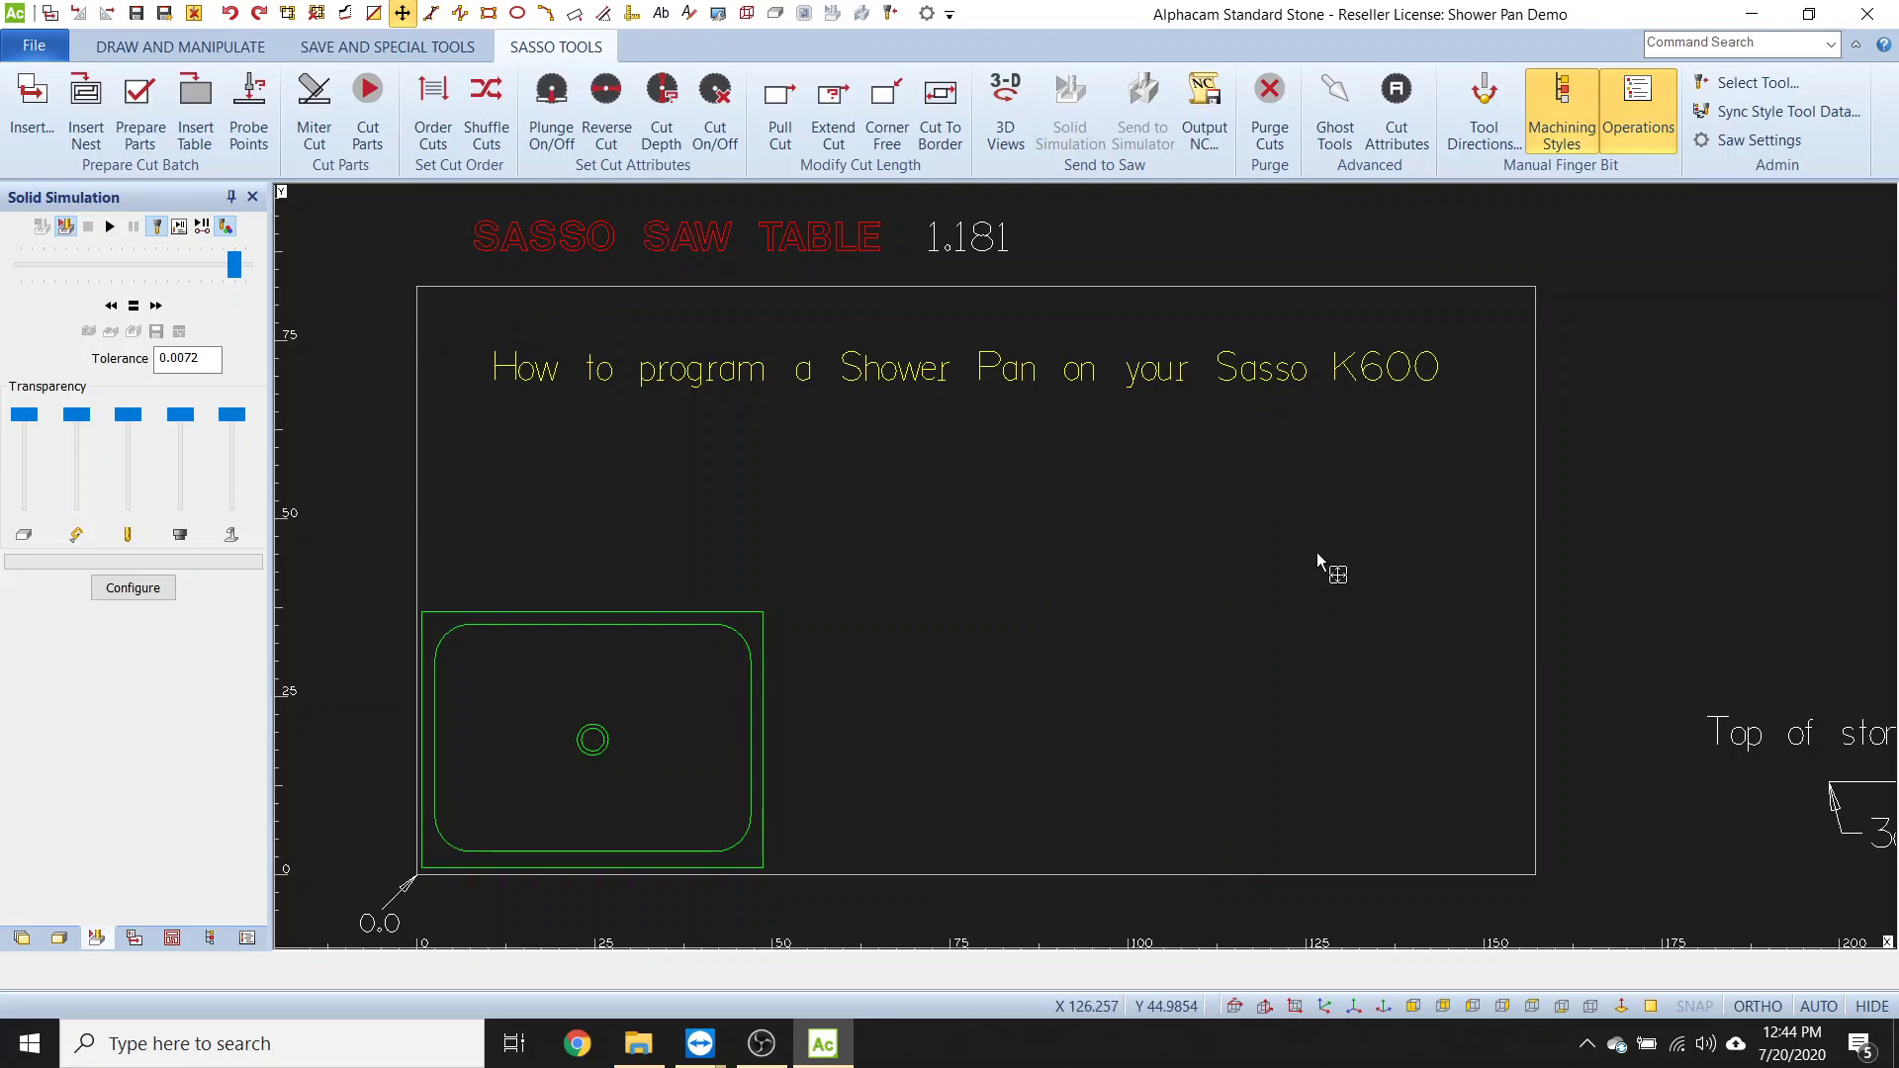
- Pan and zoom to the gauge wheel contact text and wheel photos
scroll(1331, 562, down, 3)
middle_drag(1535, 576, 551, 576)
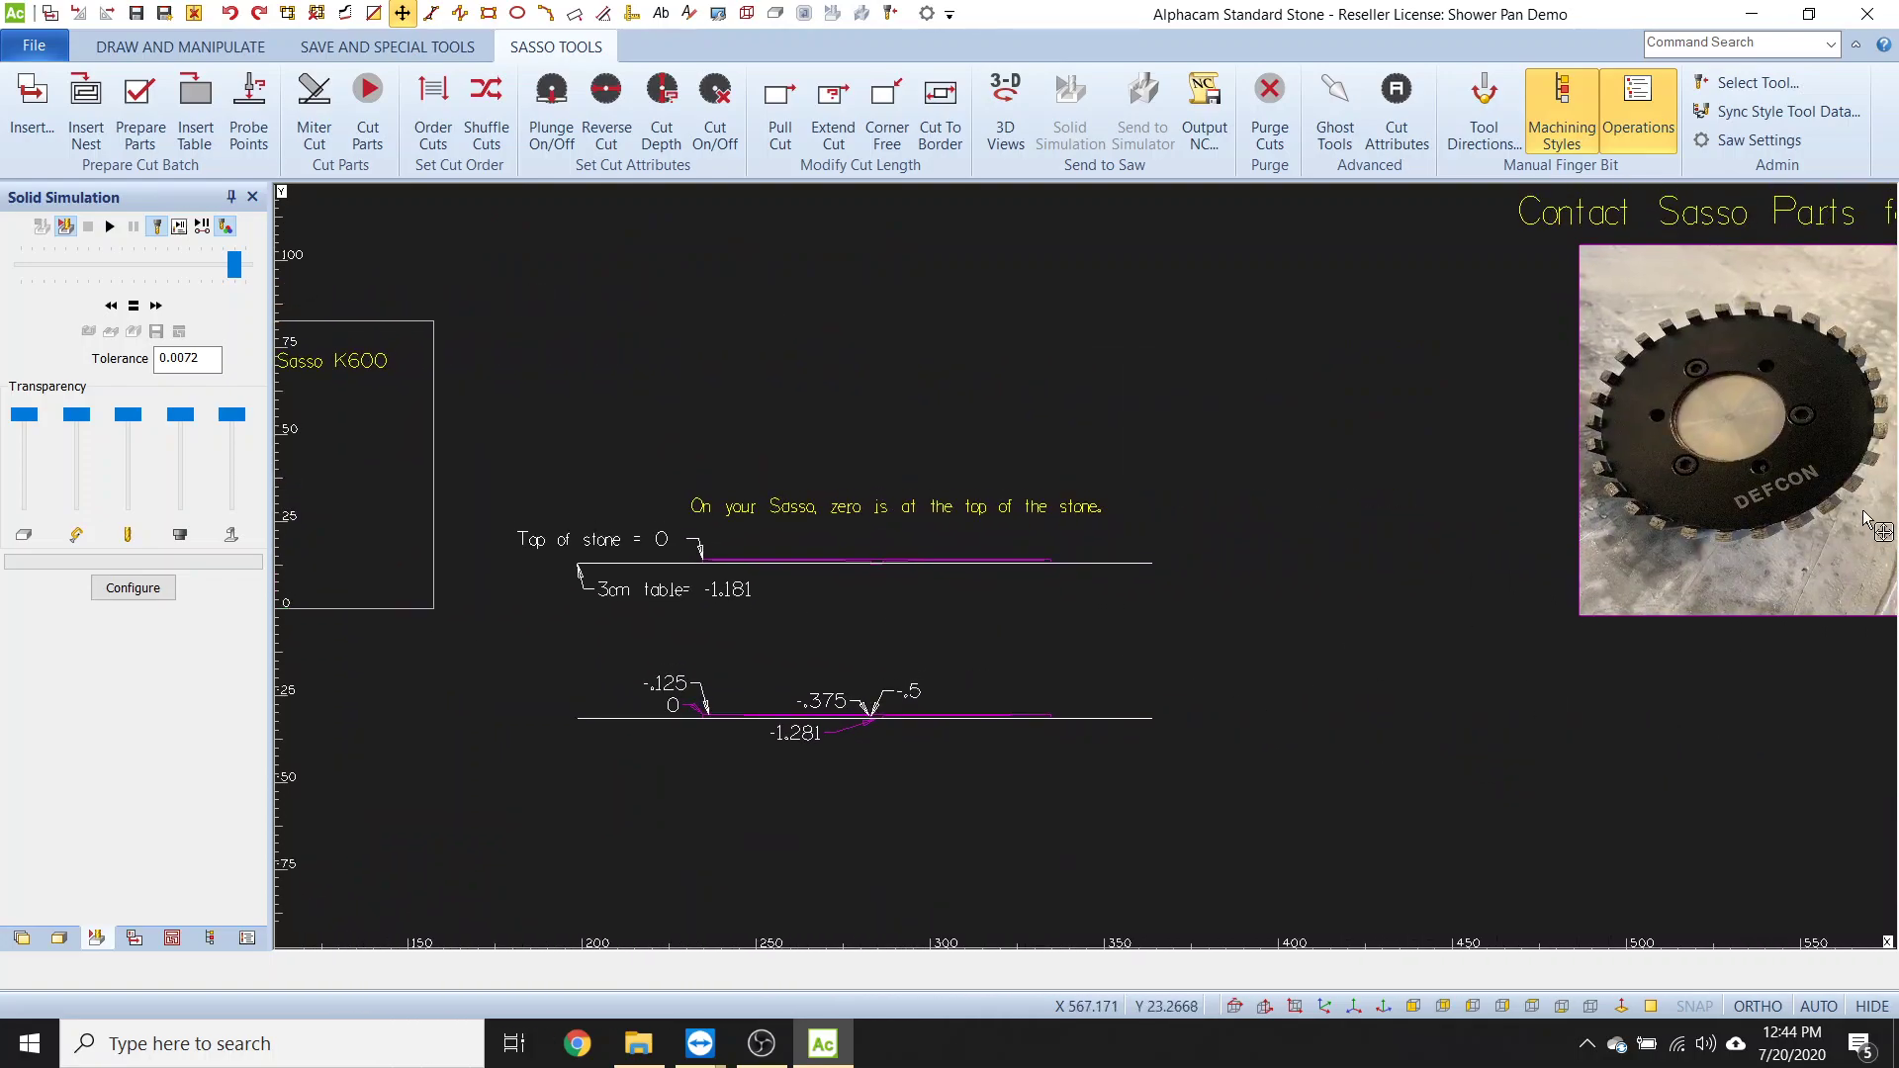
middle_drag(1484, 554, 580, 673)
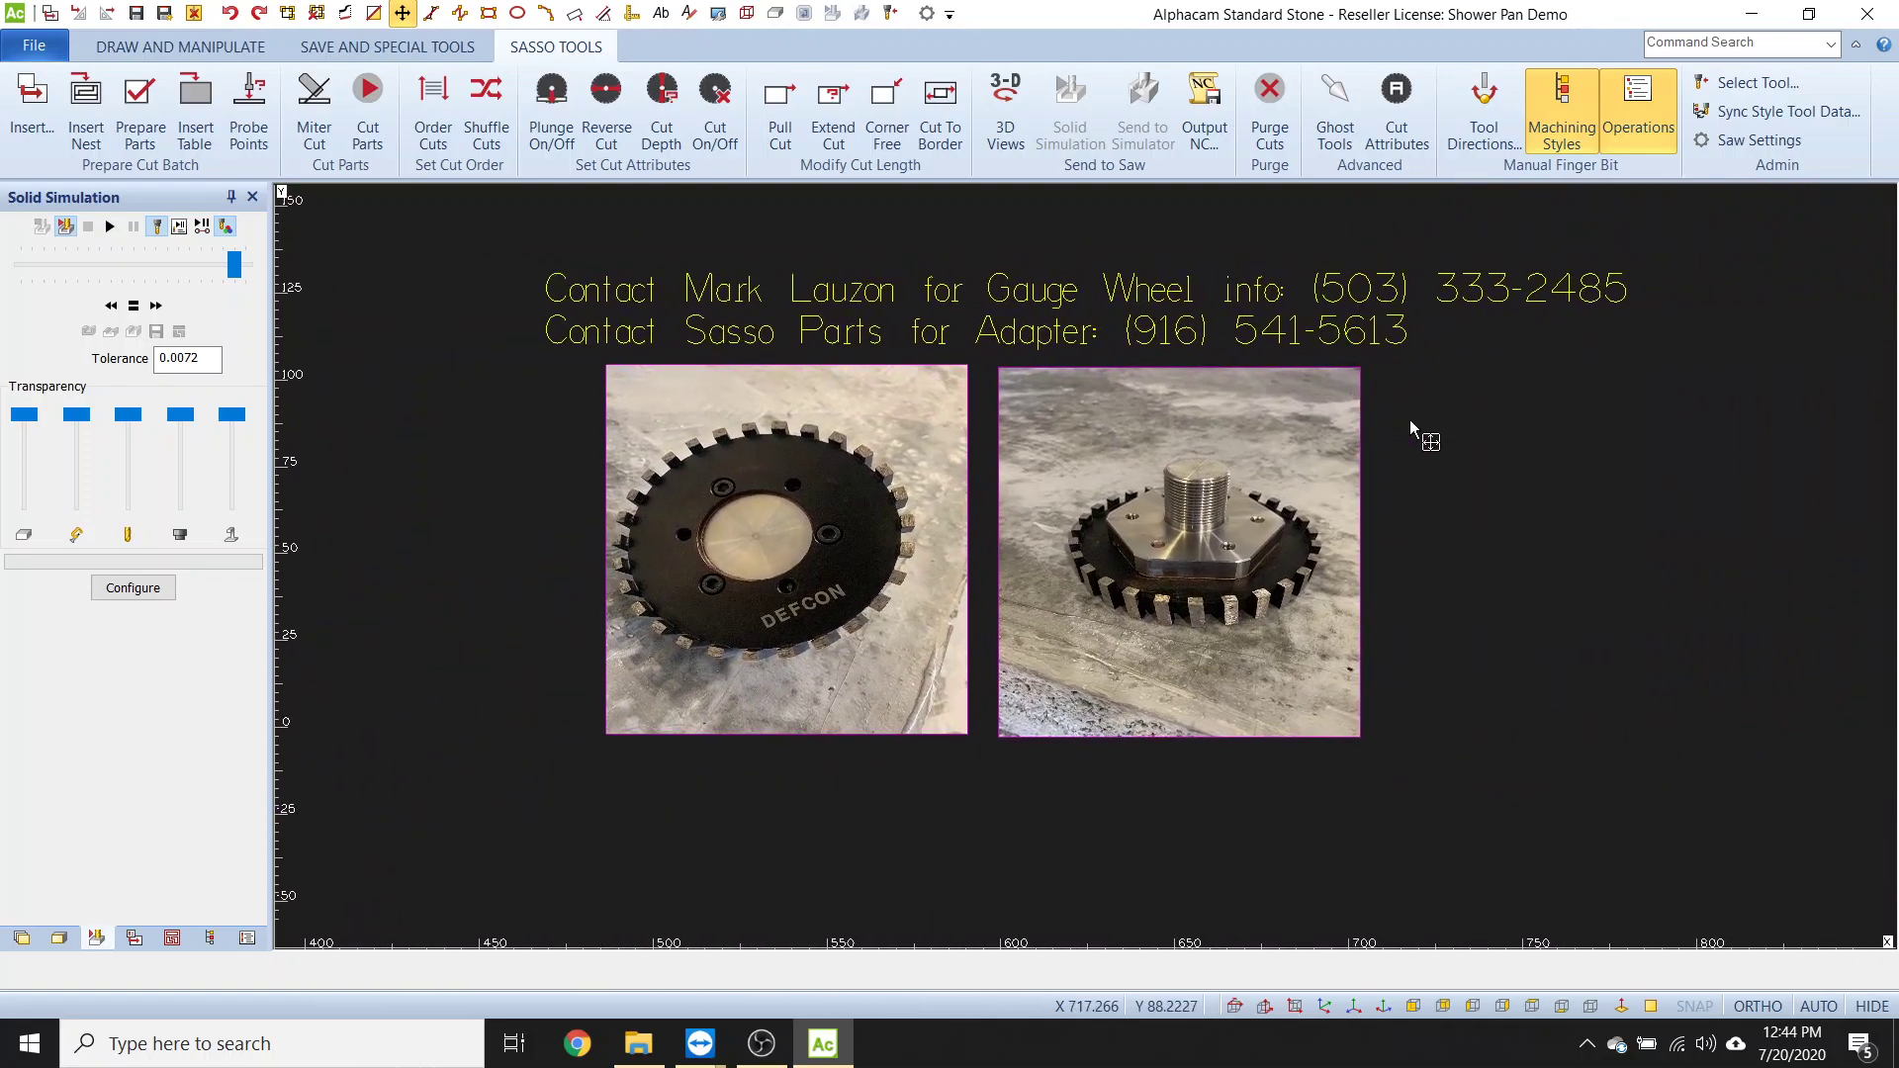
scroll(1179, 457, up, 2)
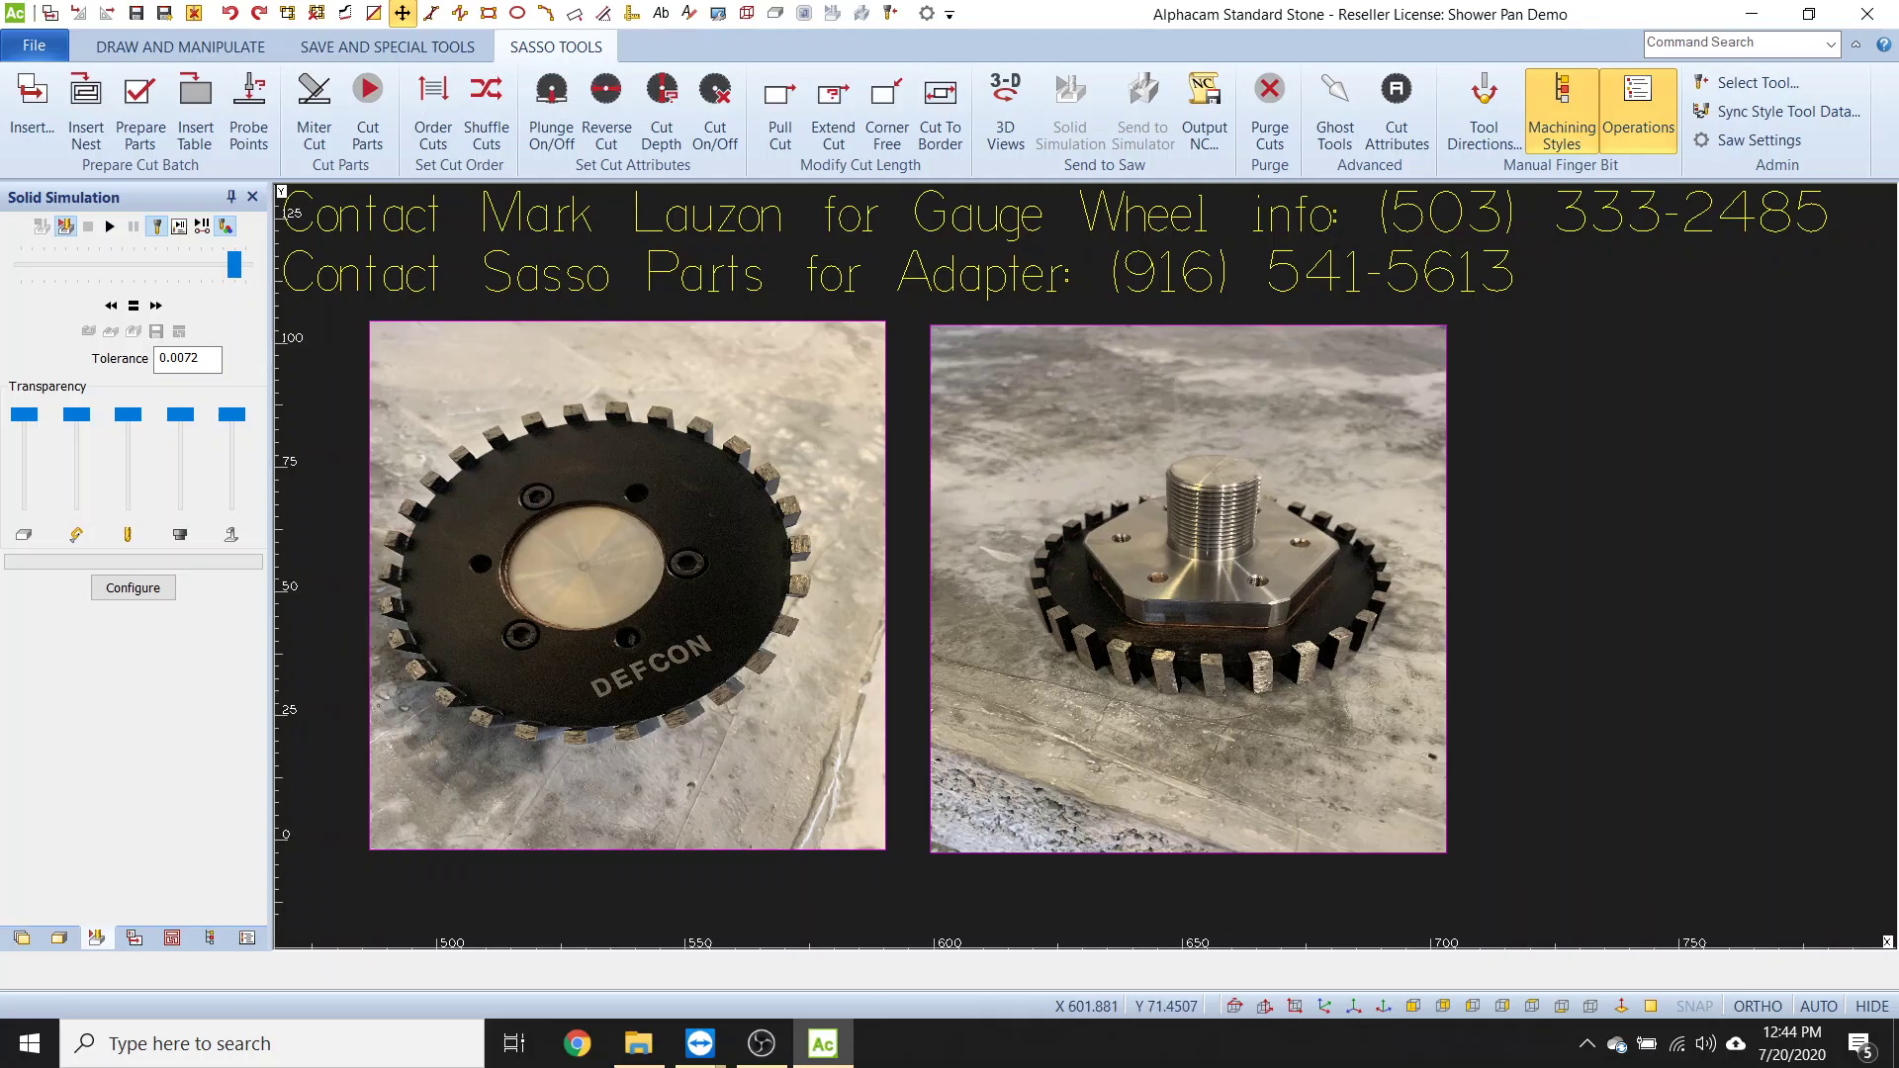
middle_drag(1035, 459, 1083, 484)
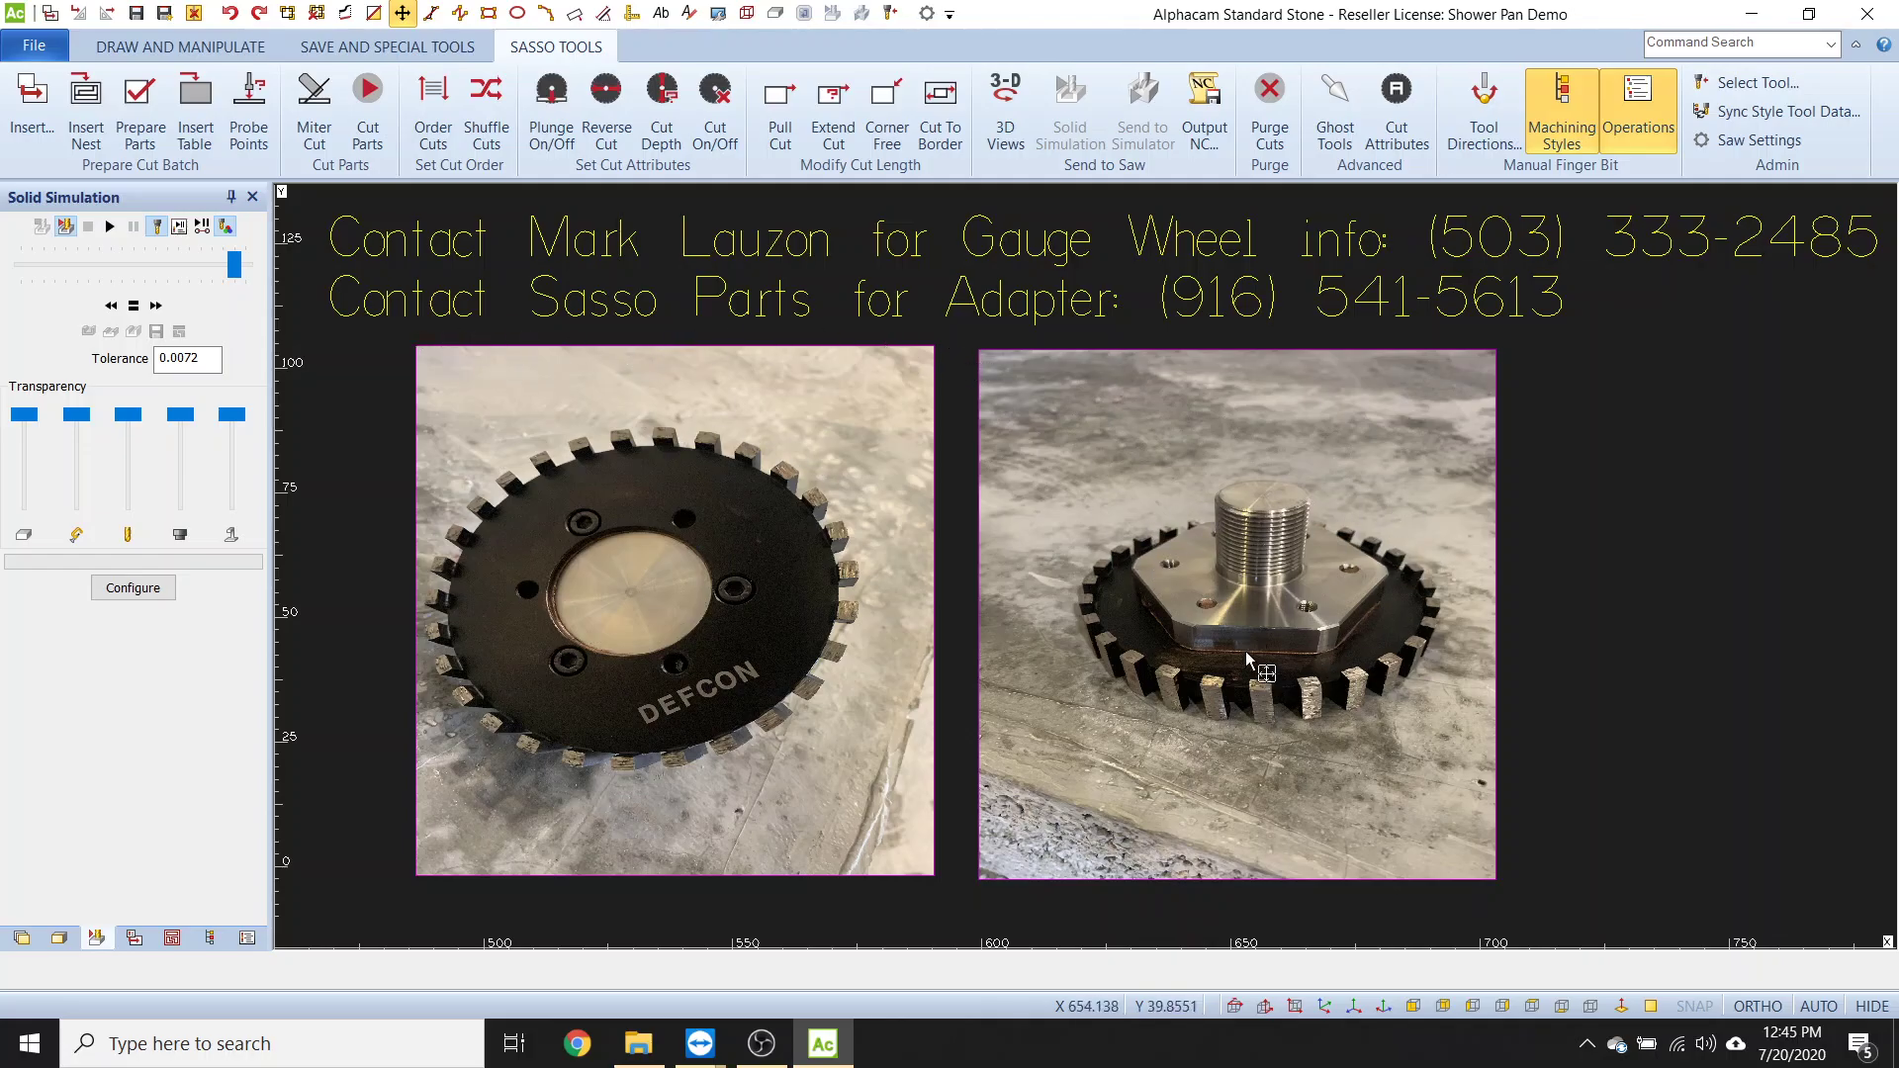
- Move the view onto the adapter photo, then recentre on the contact text and wheel photos
scroll(1237, 629, up, 3)
middle_drag(1386, 496, 1253, 541)
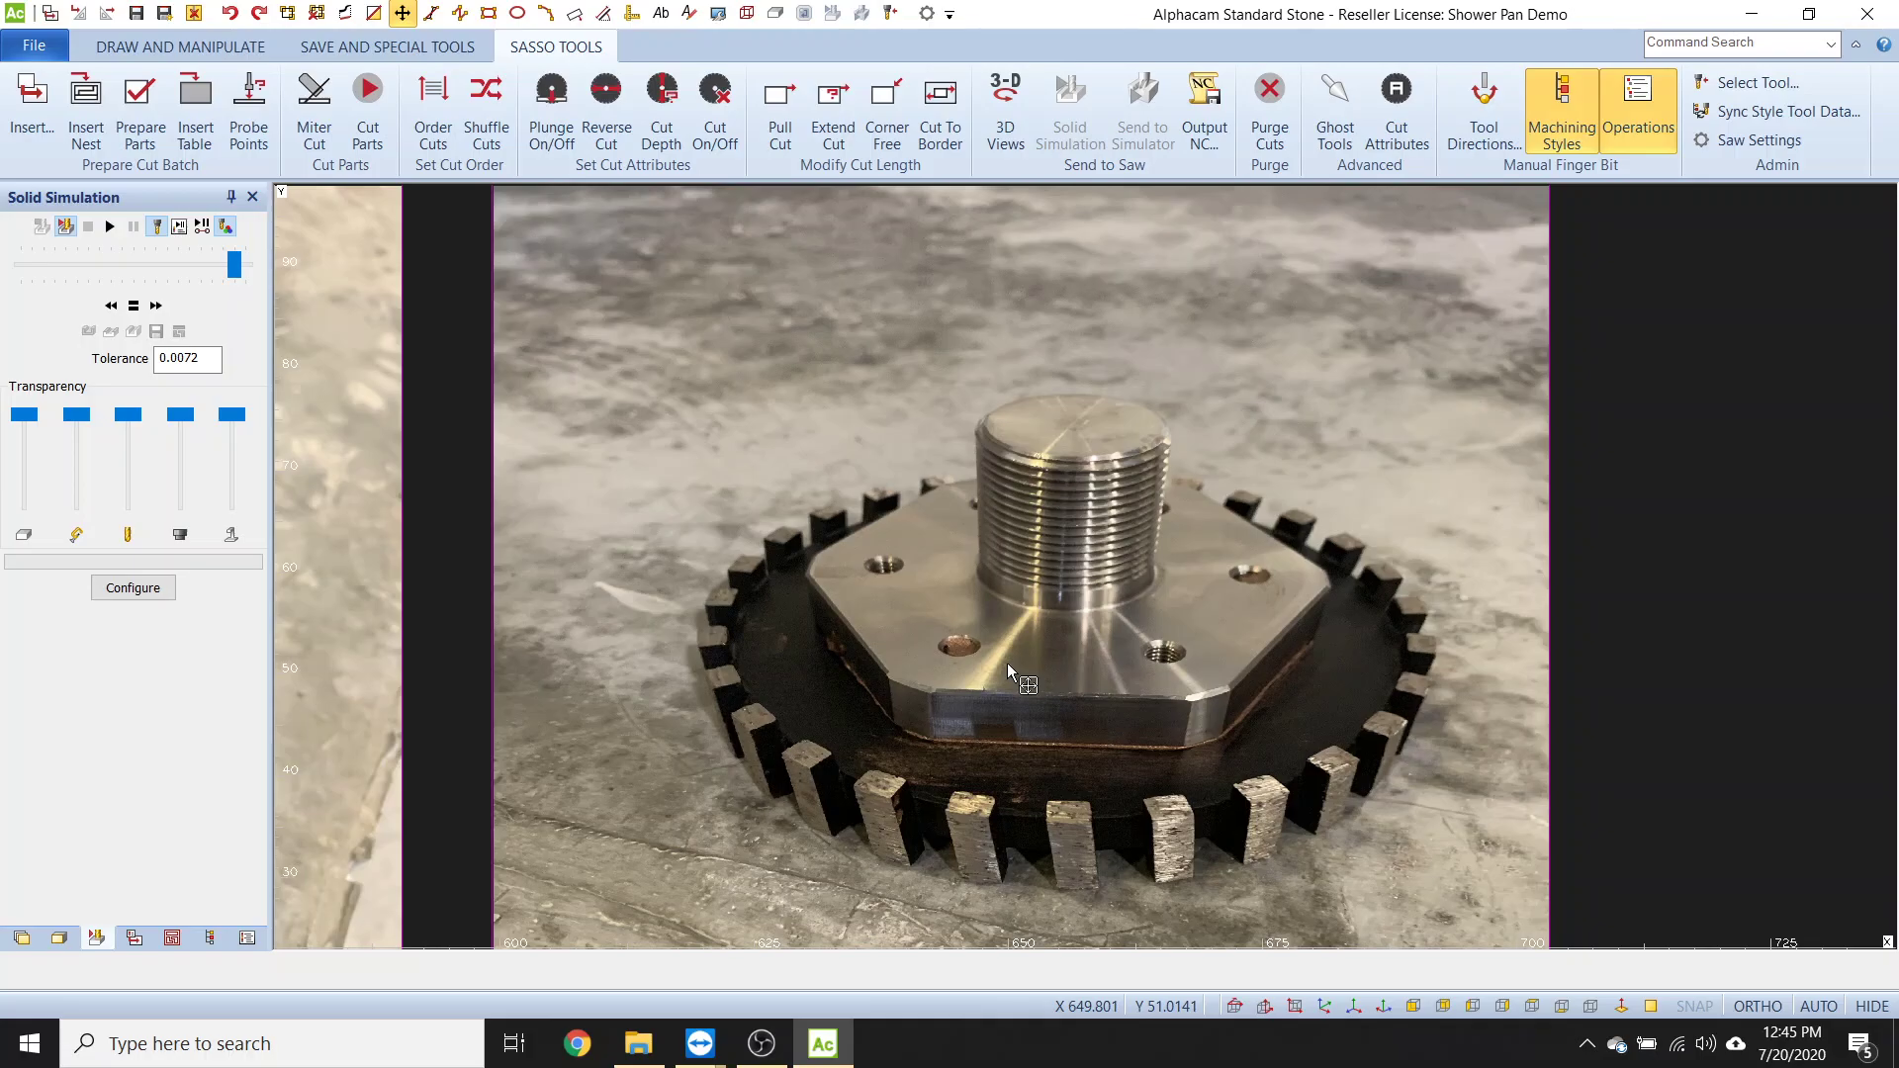
scroll(999, 643, down, 5)
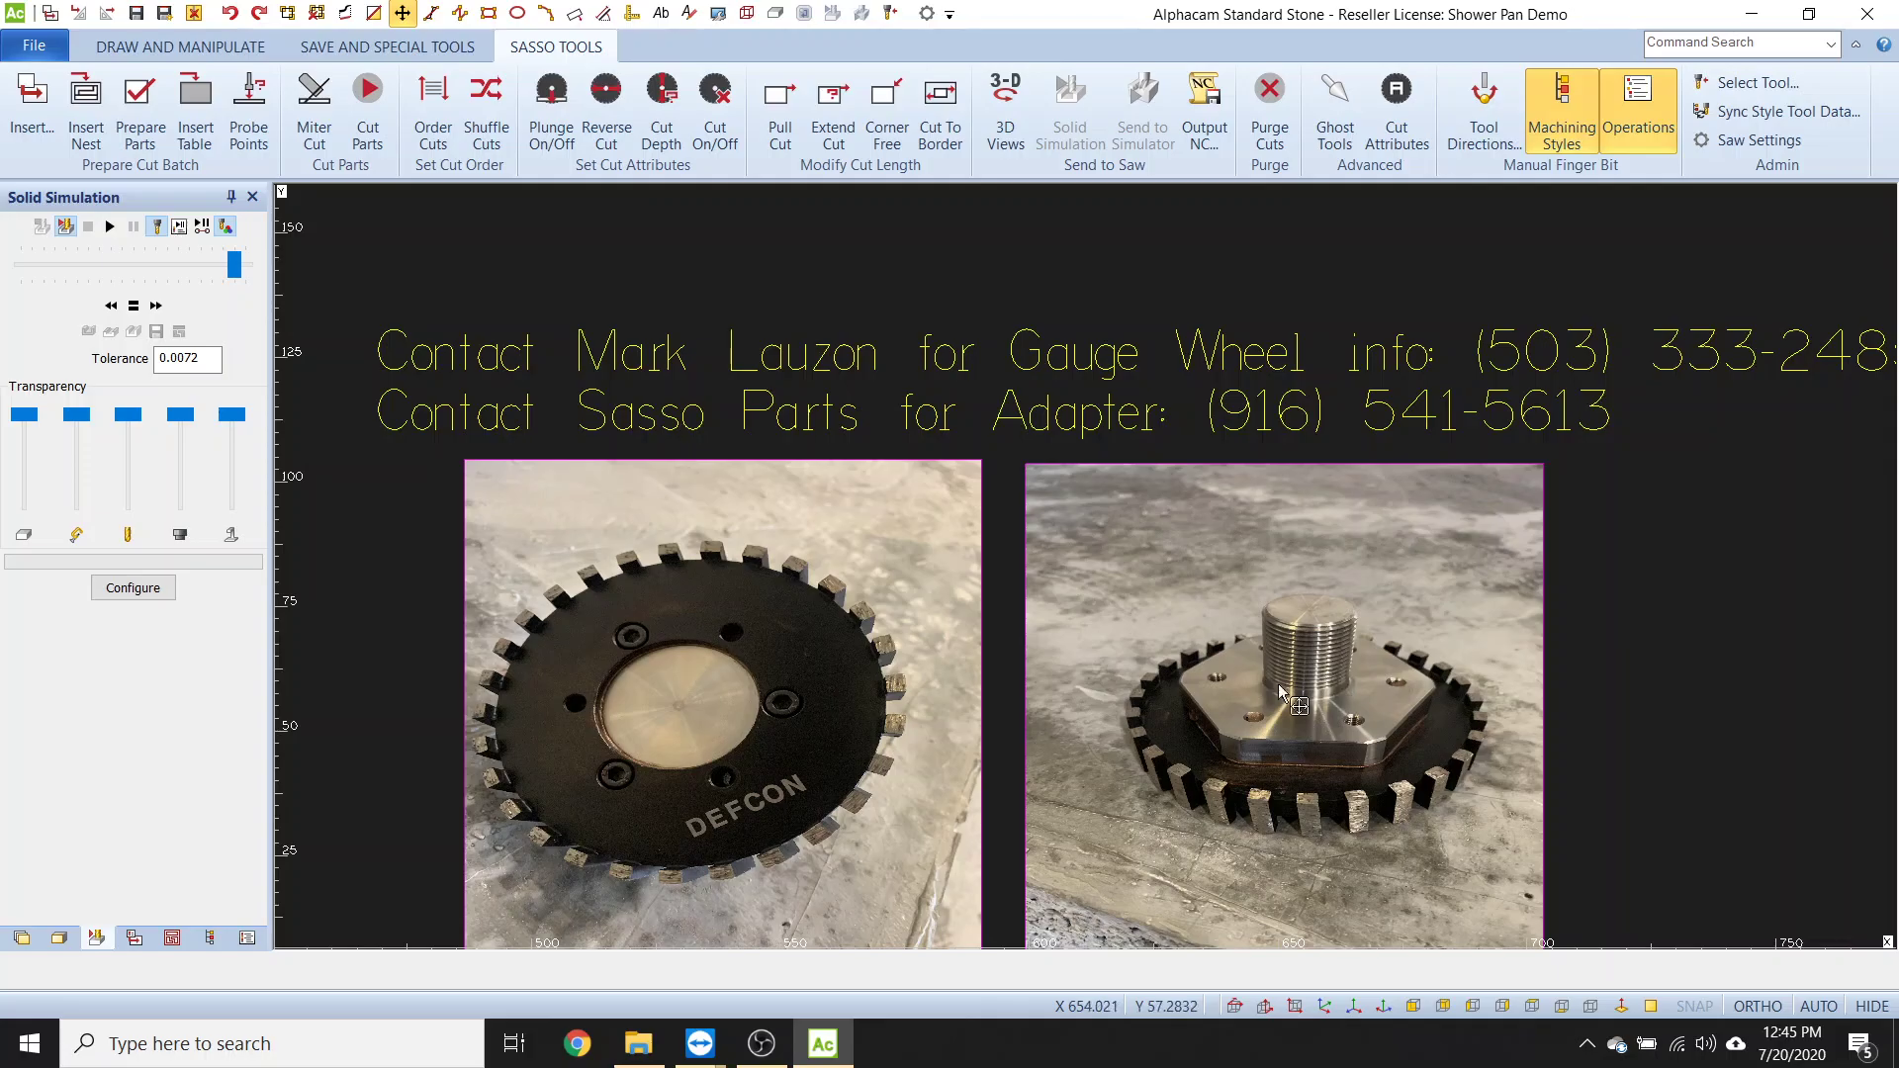
scroll(920, 661, down, 2)
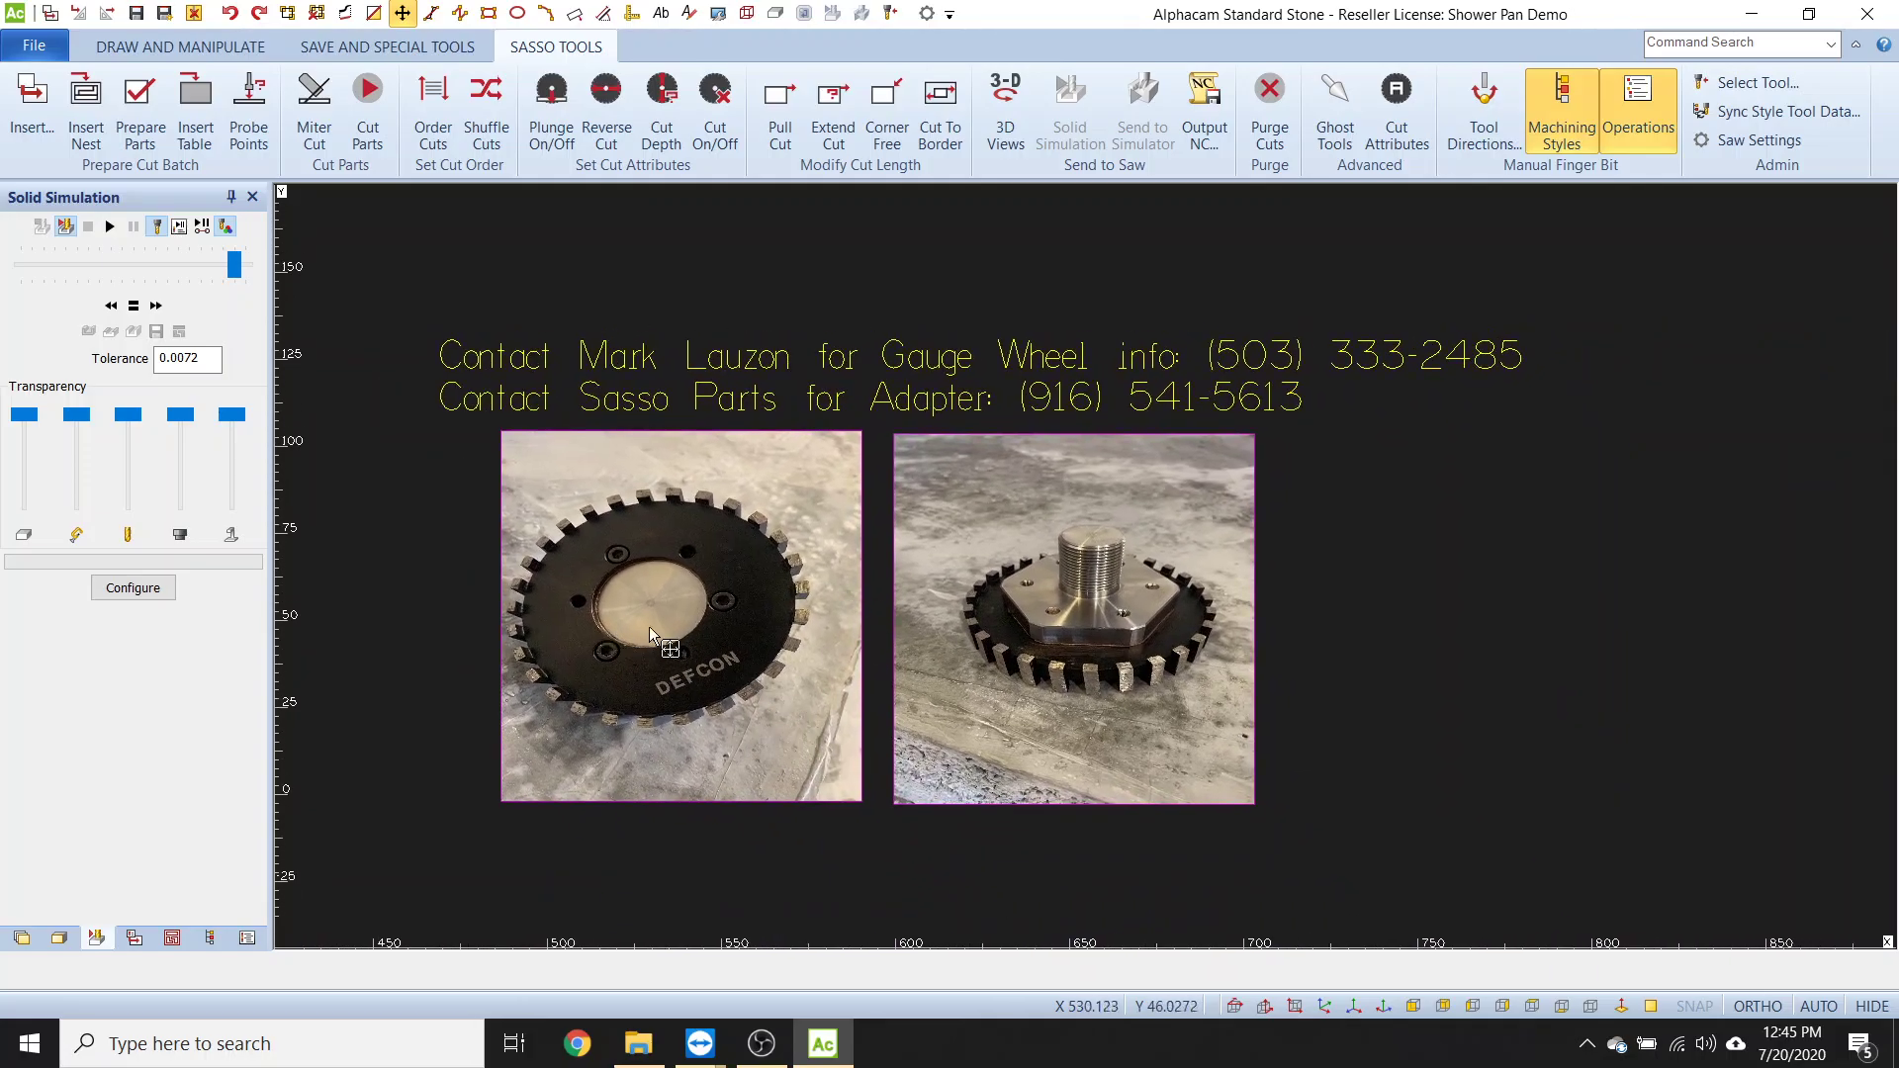
middle_drag(604, 633, 843, 605)
scroll(843, 606, up, 2)
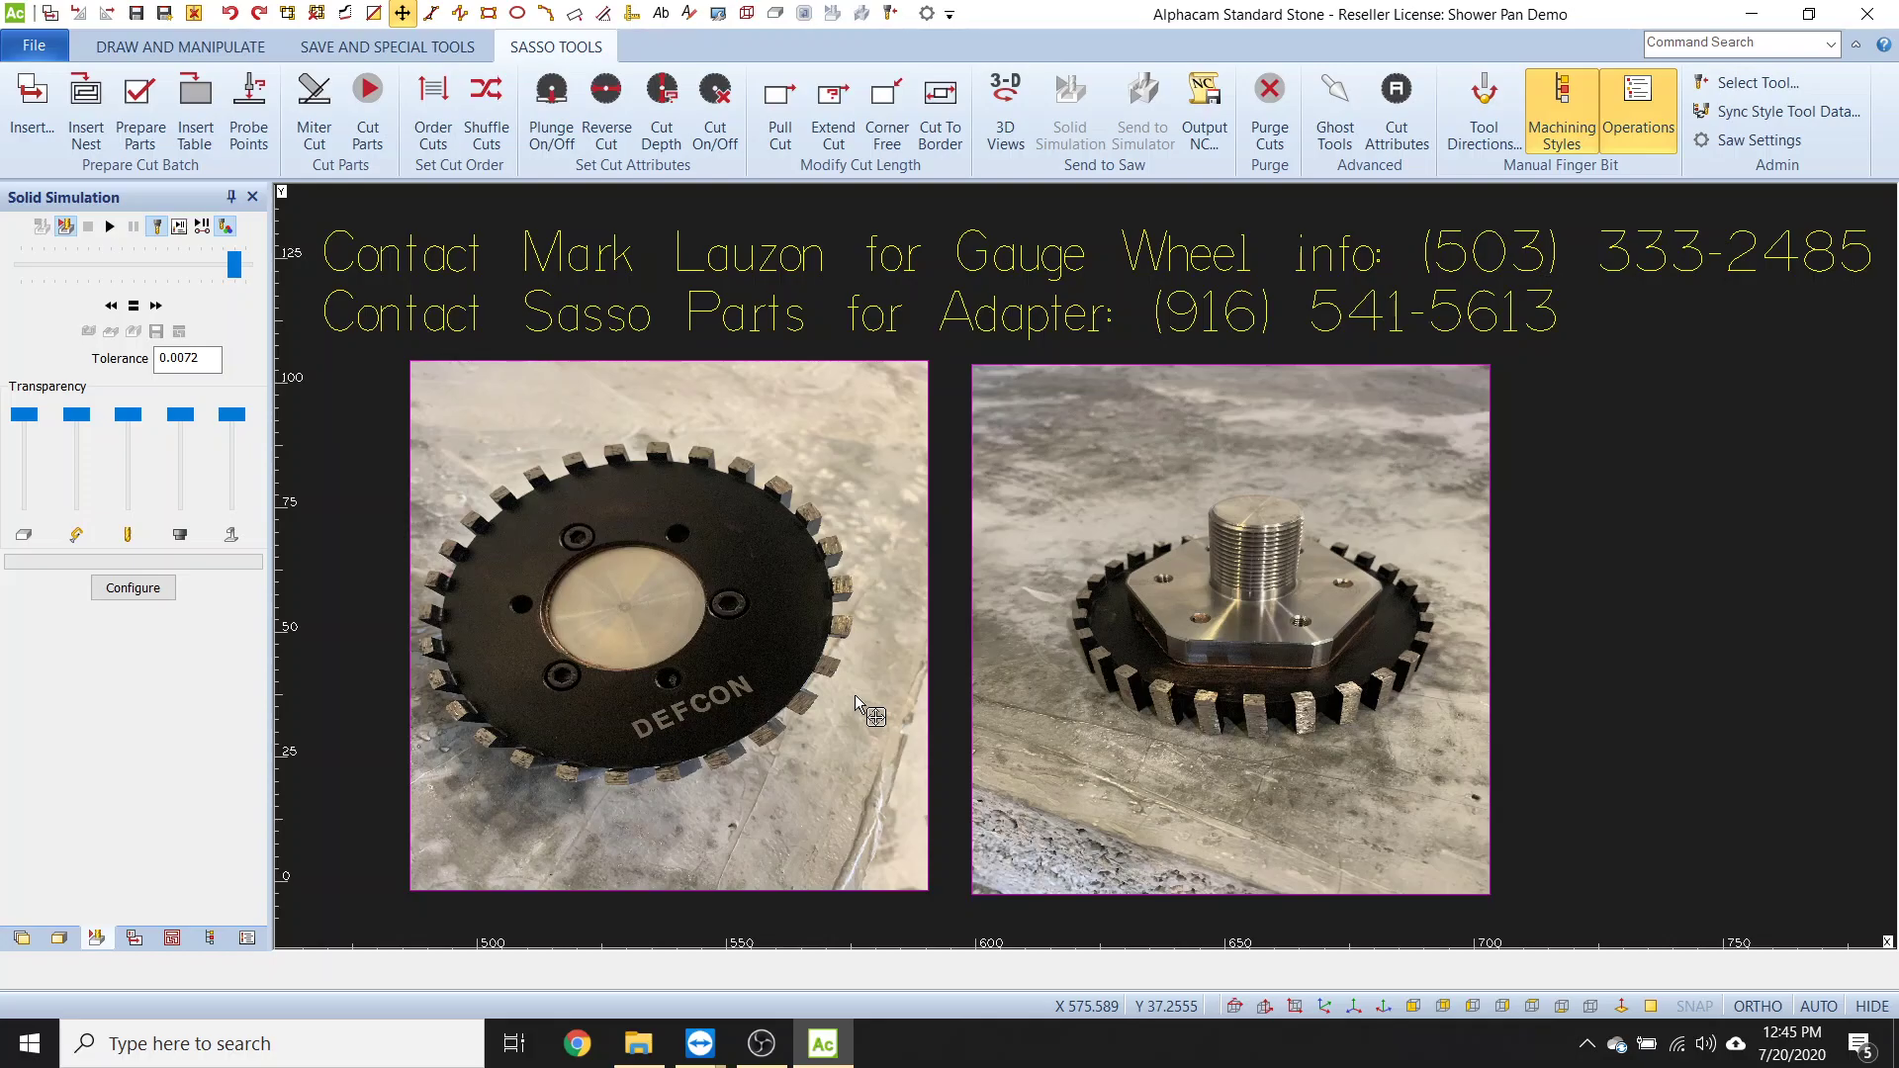
- Zoom out to the 1.181 Sasso saw table and zoom in on the shower pan outline
scroll(854, 694, down, 3)
scroll(609, 663, left, 5)
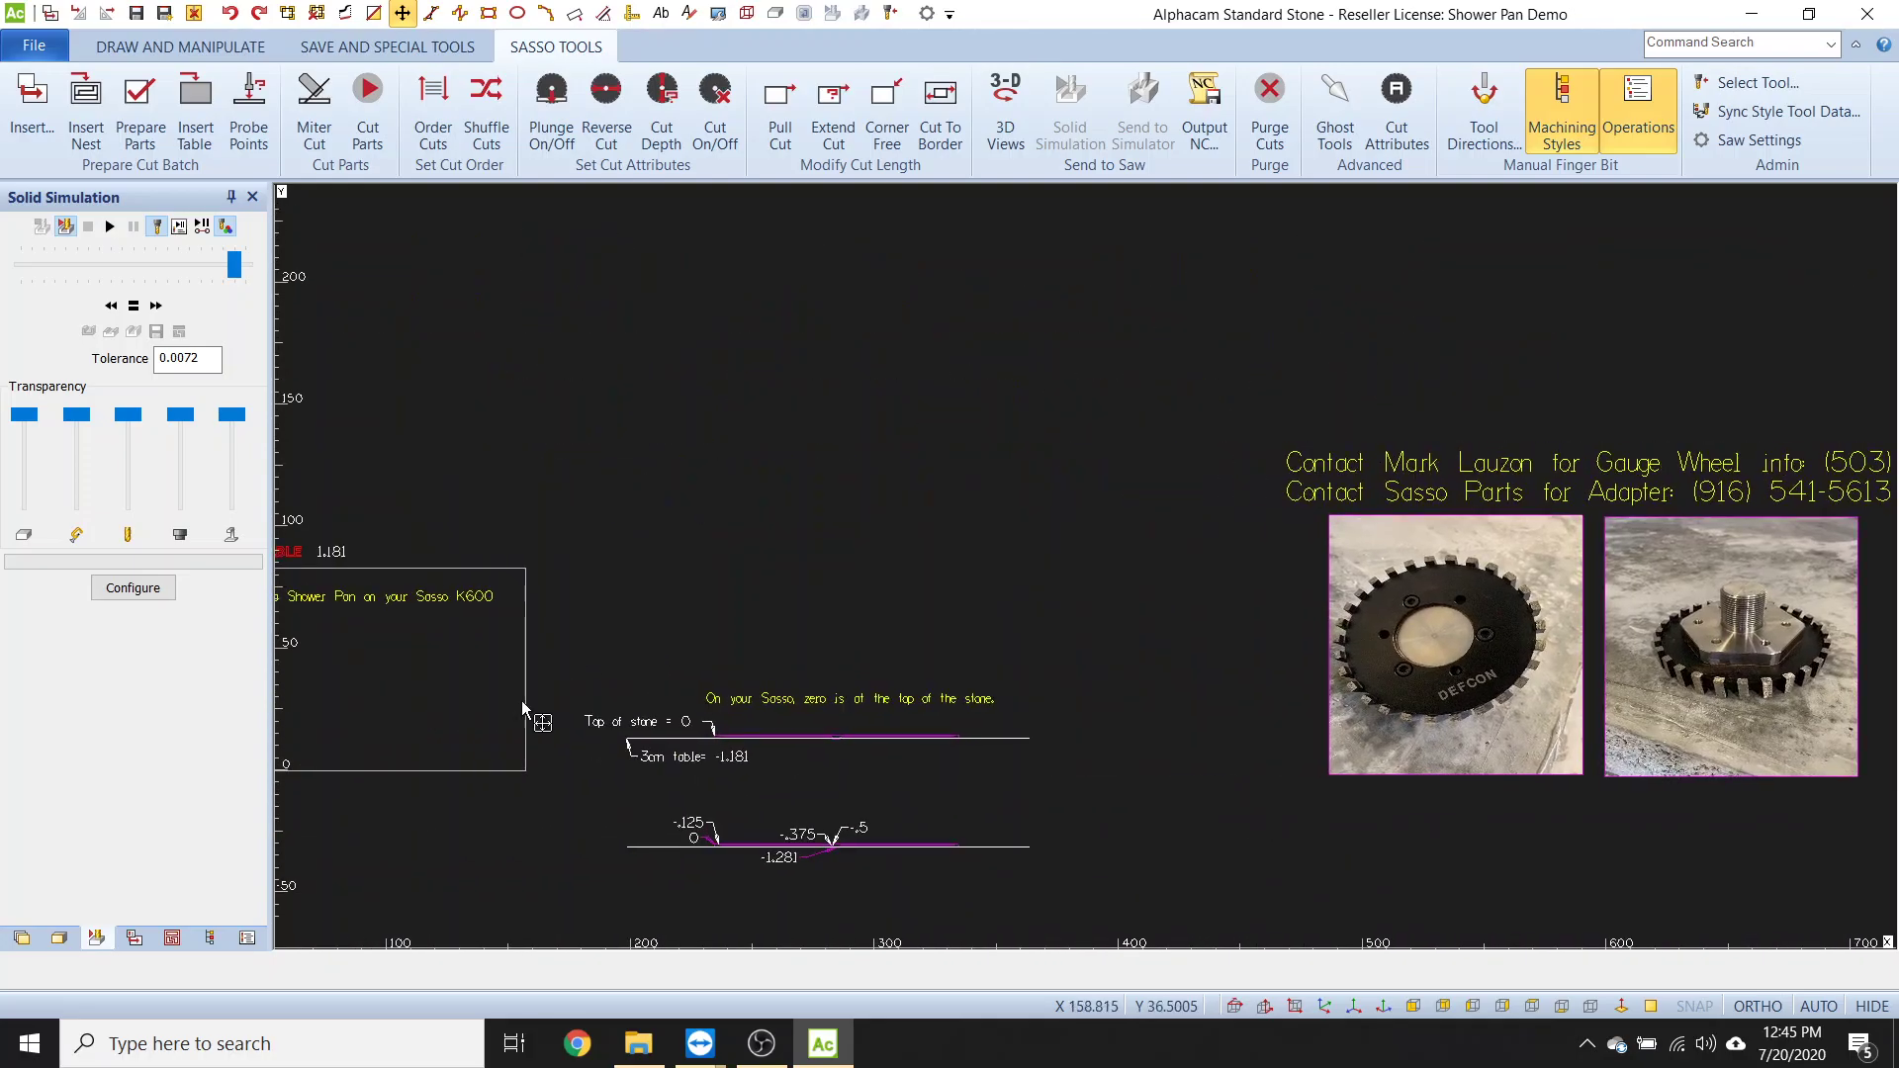
scroll(517, 718, left, 5)
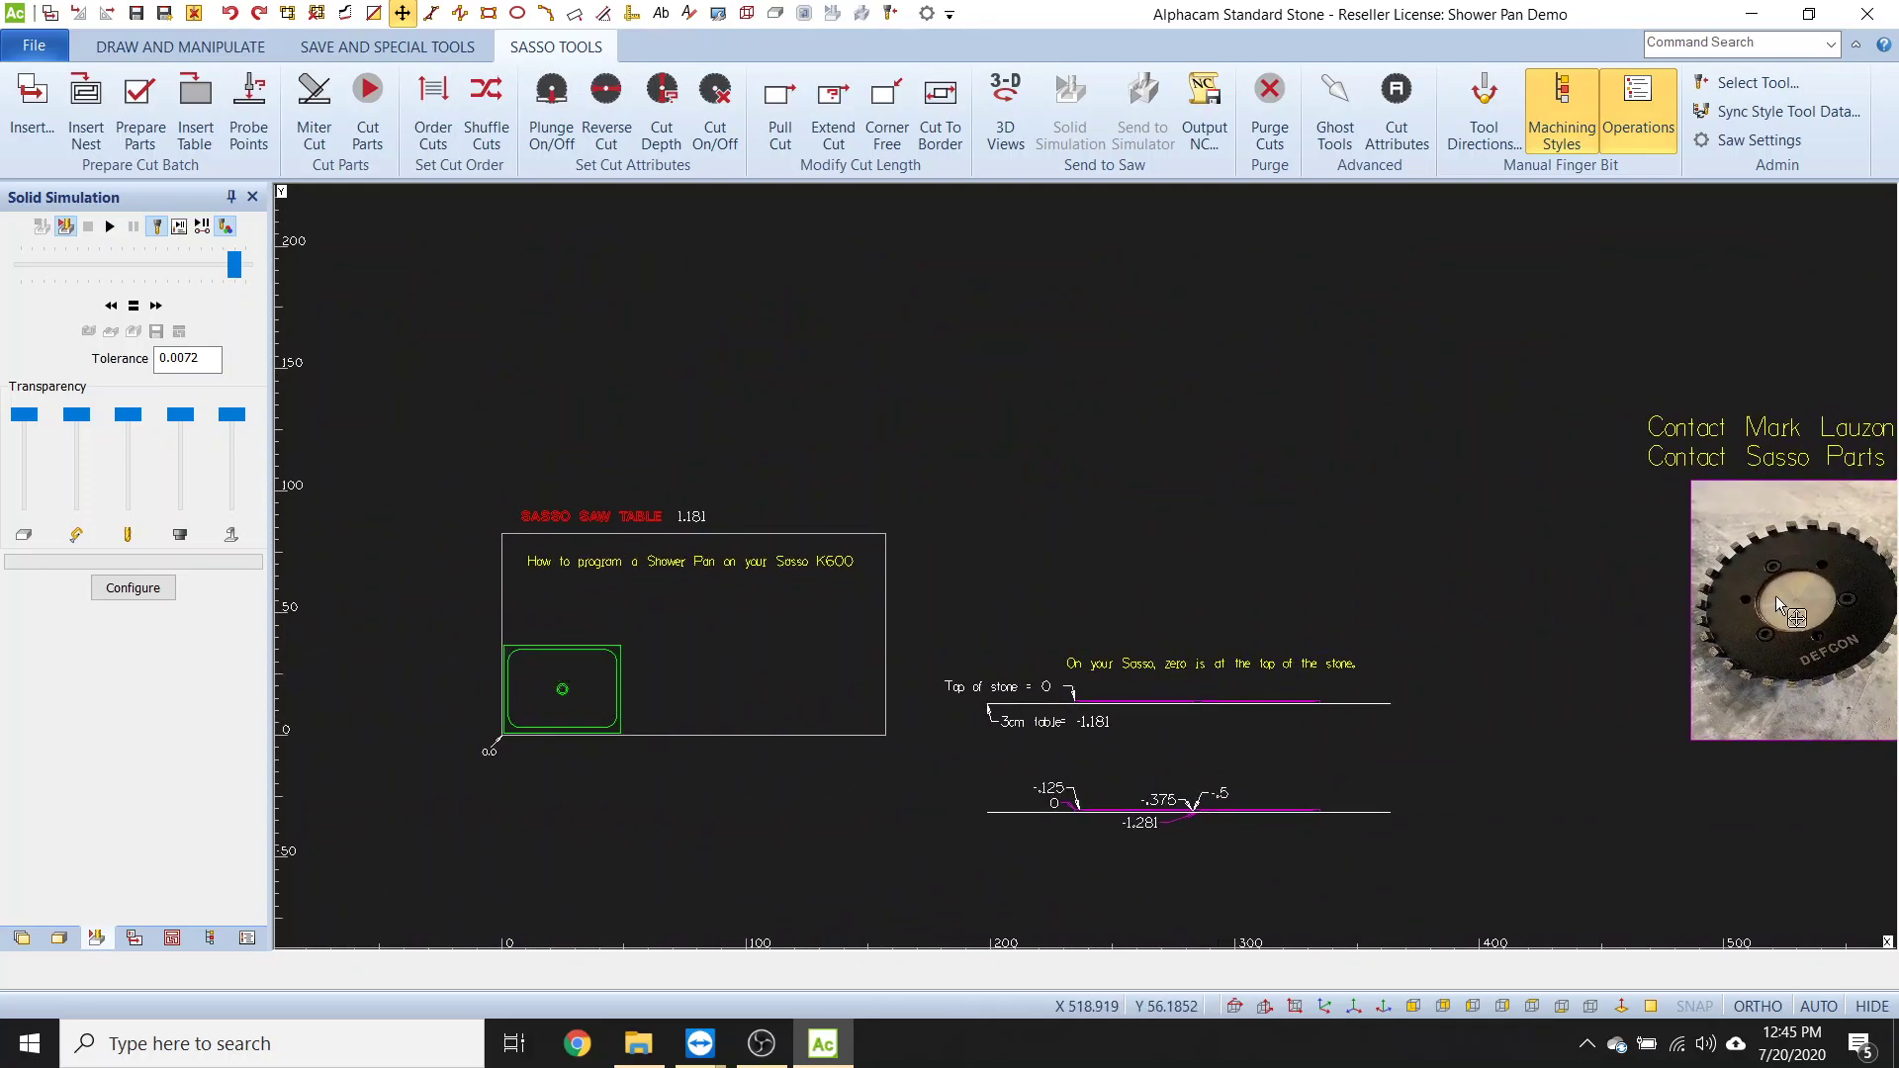
scroll(621, 657, right, 10)
scroll(1154, 593, up, 2)
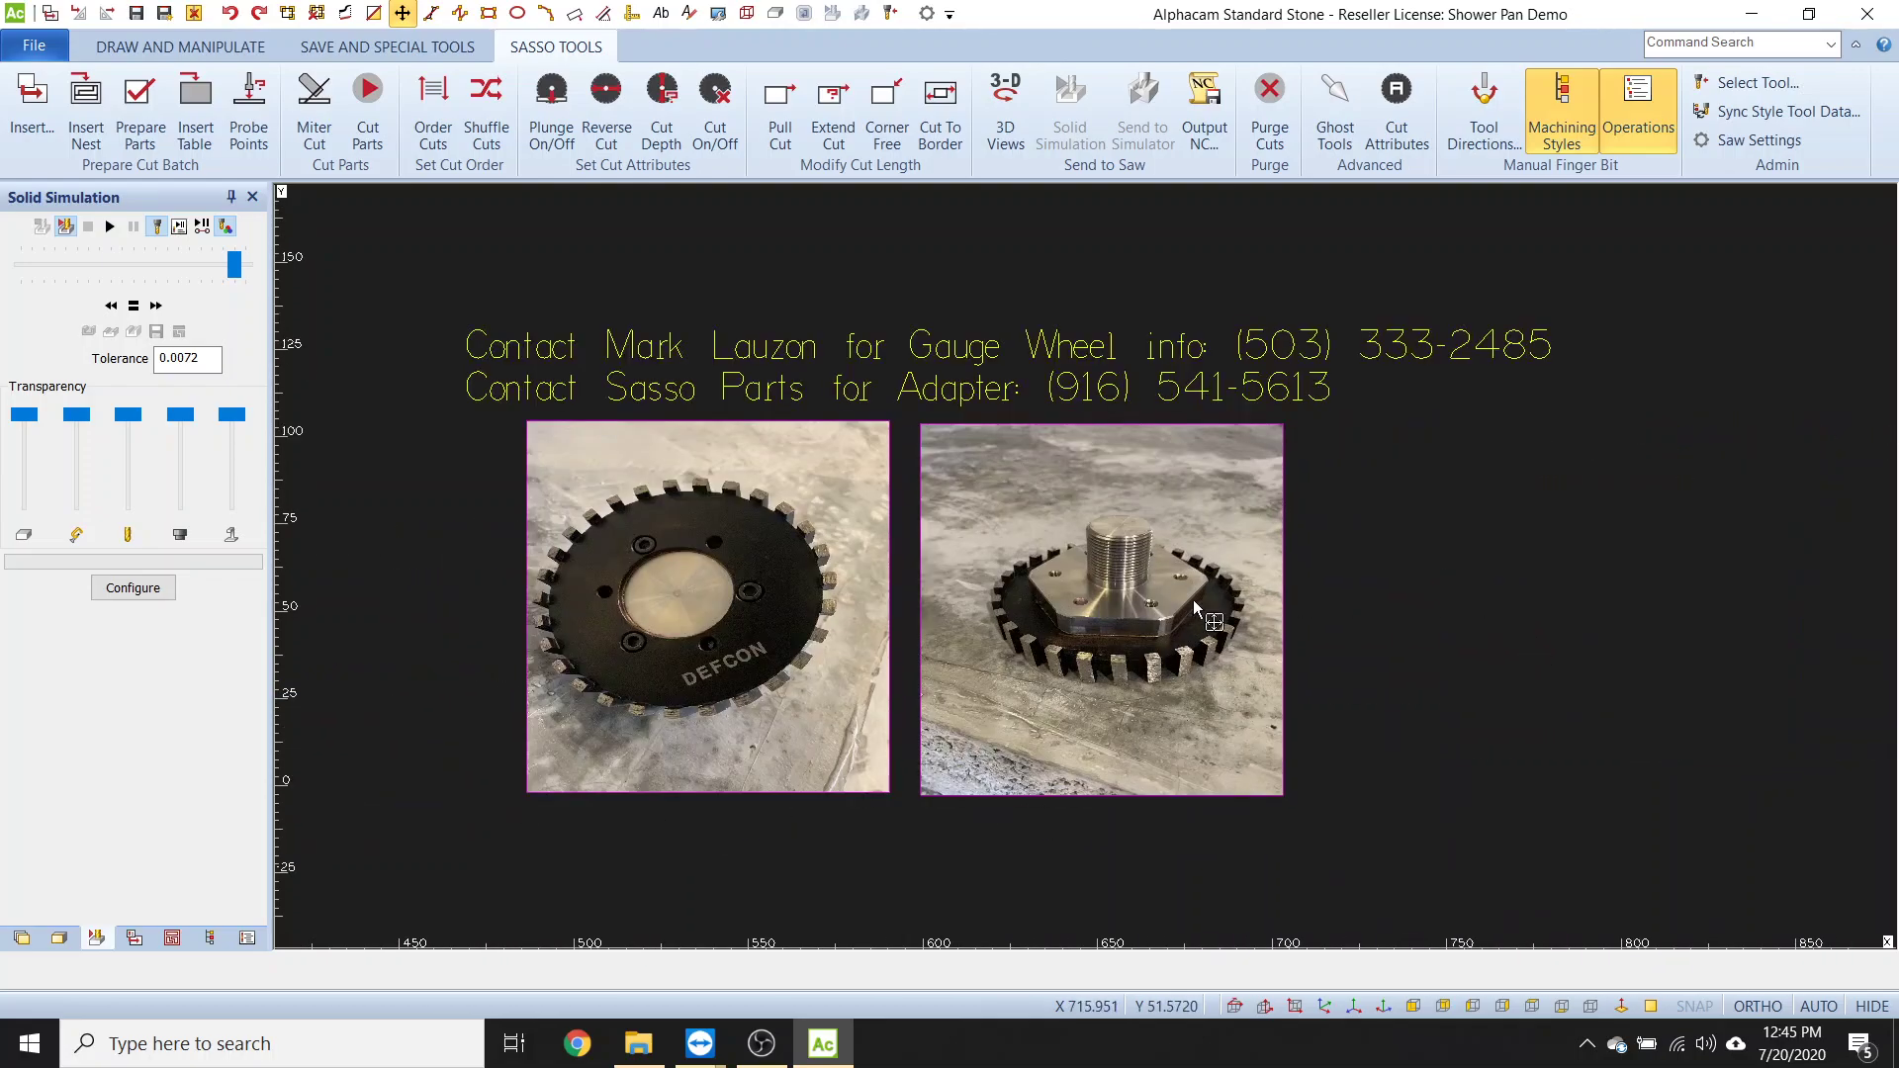
scroll(856, 604, up, 1)
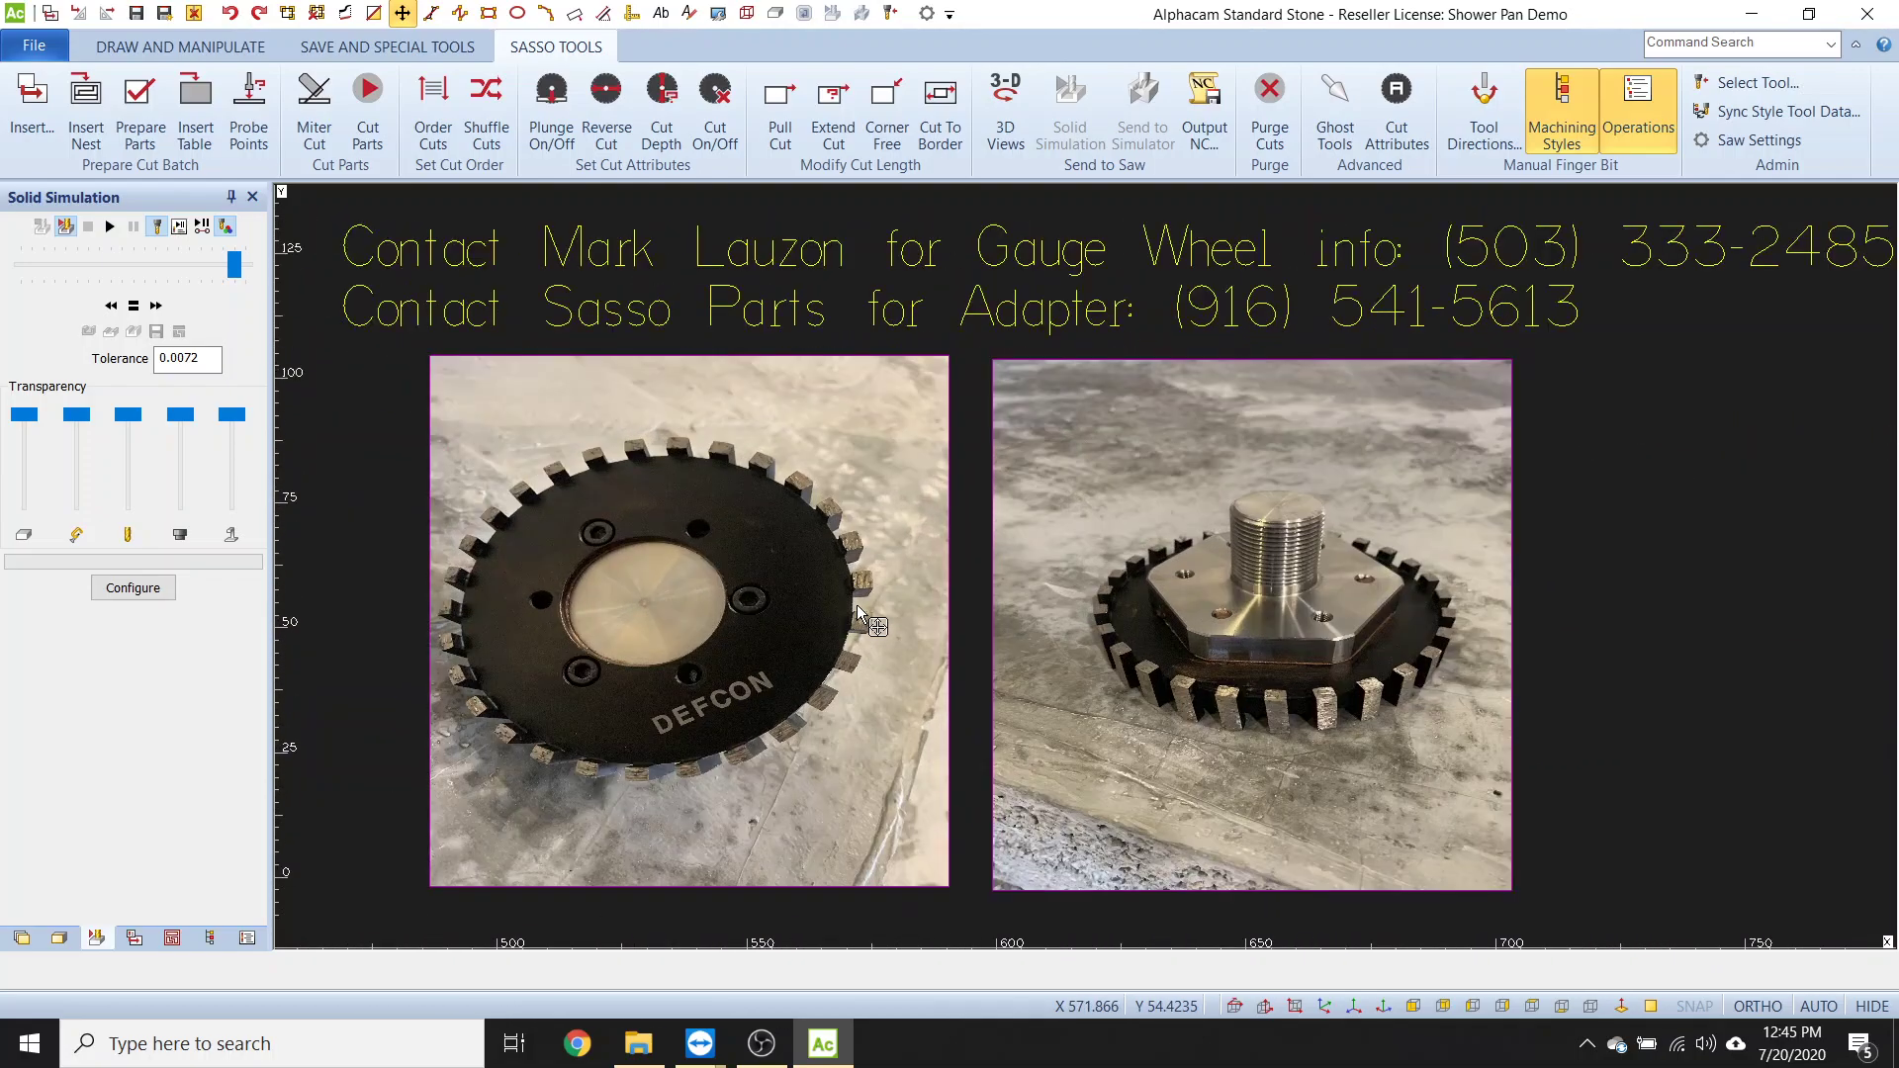
scroll(824, 692, down, 3)
scroll(823, 693, left, 5)
scroll(540, 712, left, 8)
scroll(540, 712, up, 2)
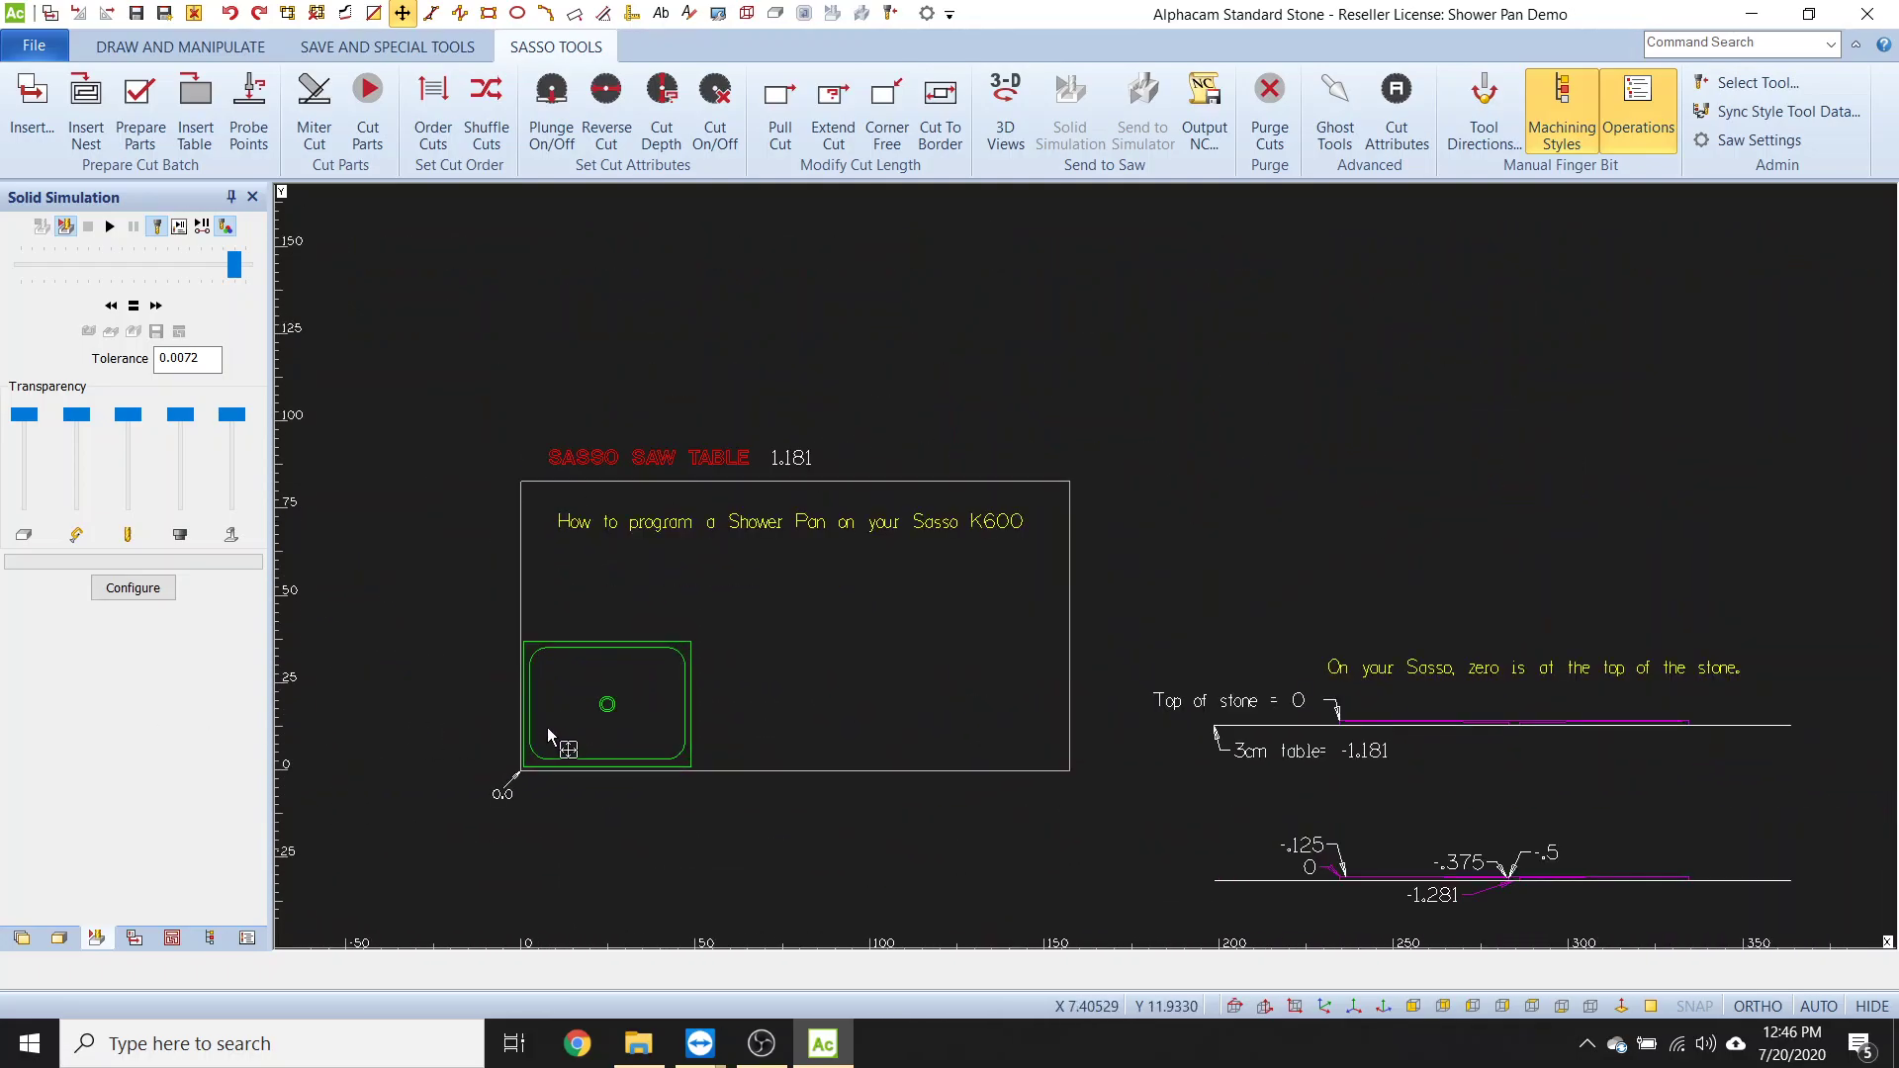
scroll(590, 690, up, 2)
scroll(1717, 692, right, 5)
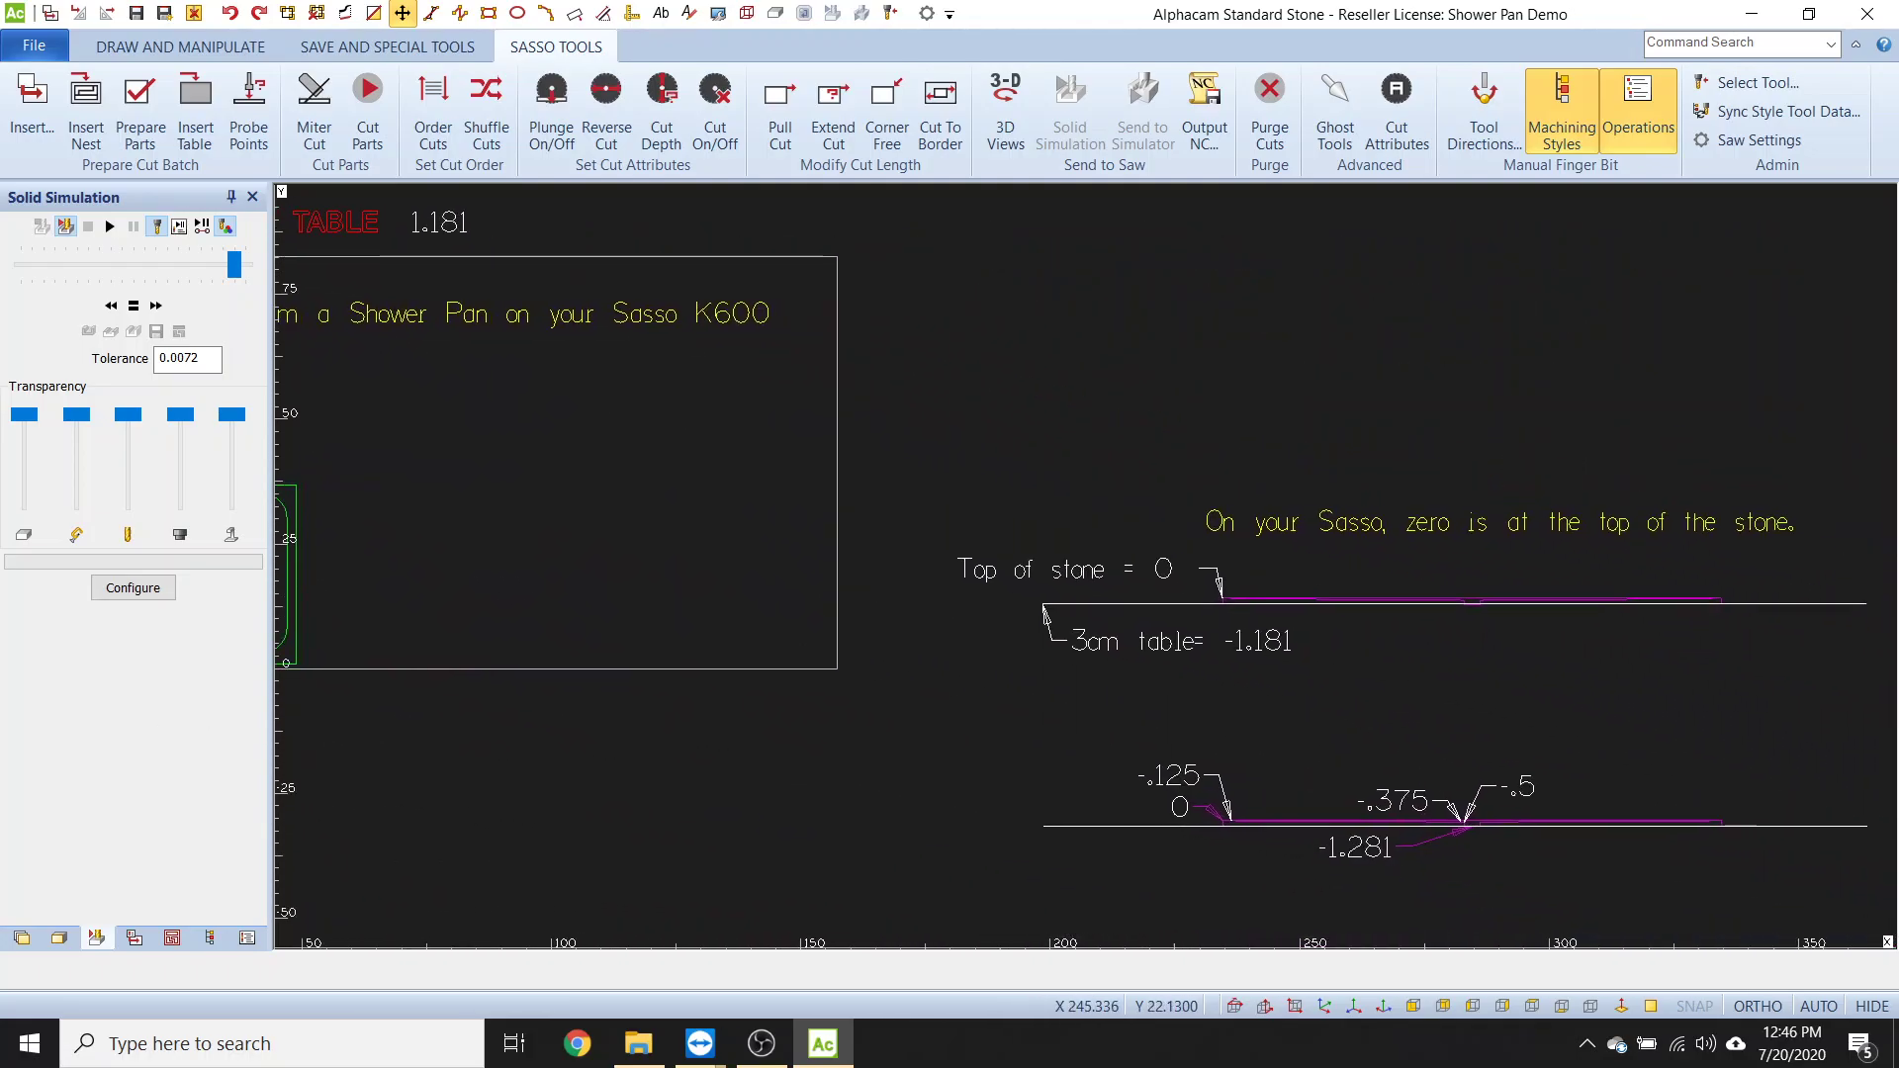
scroll(1385, 593, left, 3)
scroll(721, 501, up, 1)
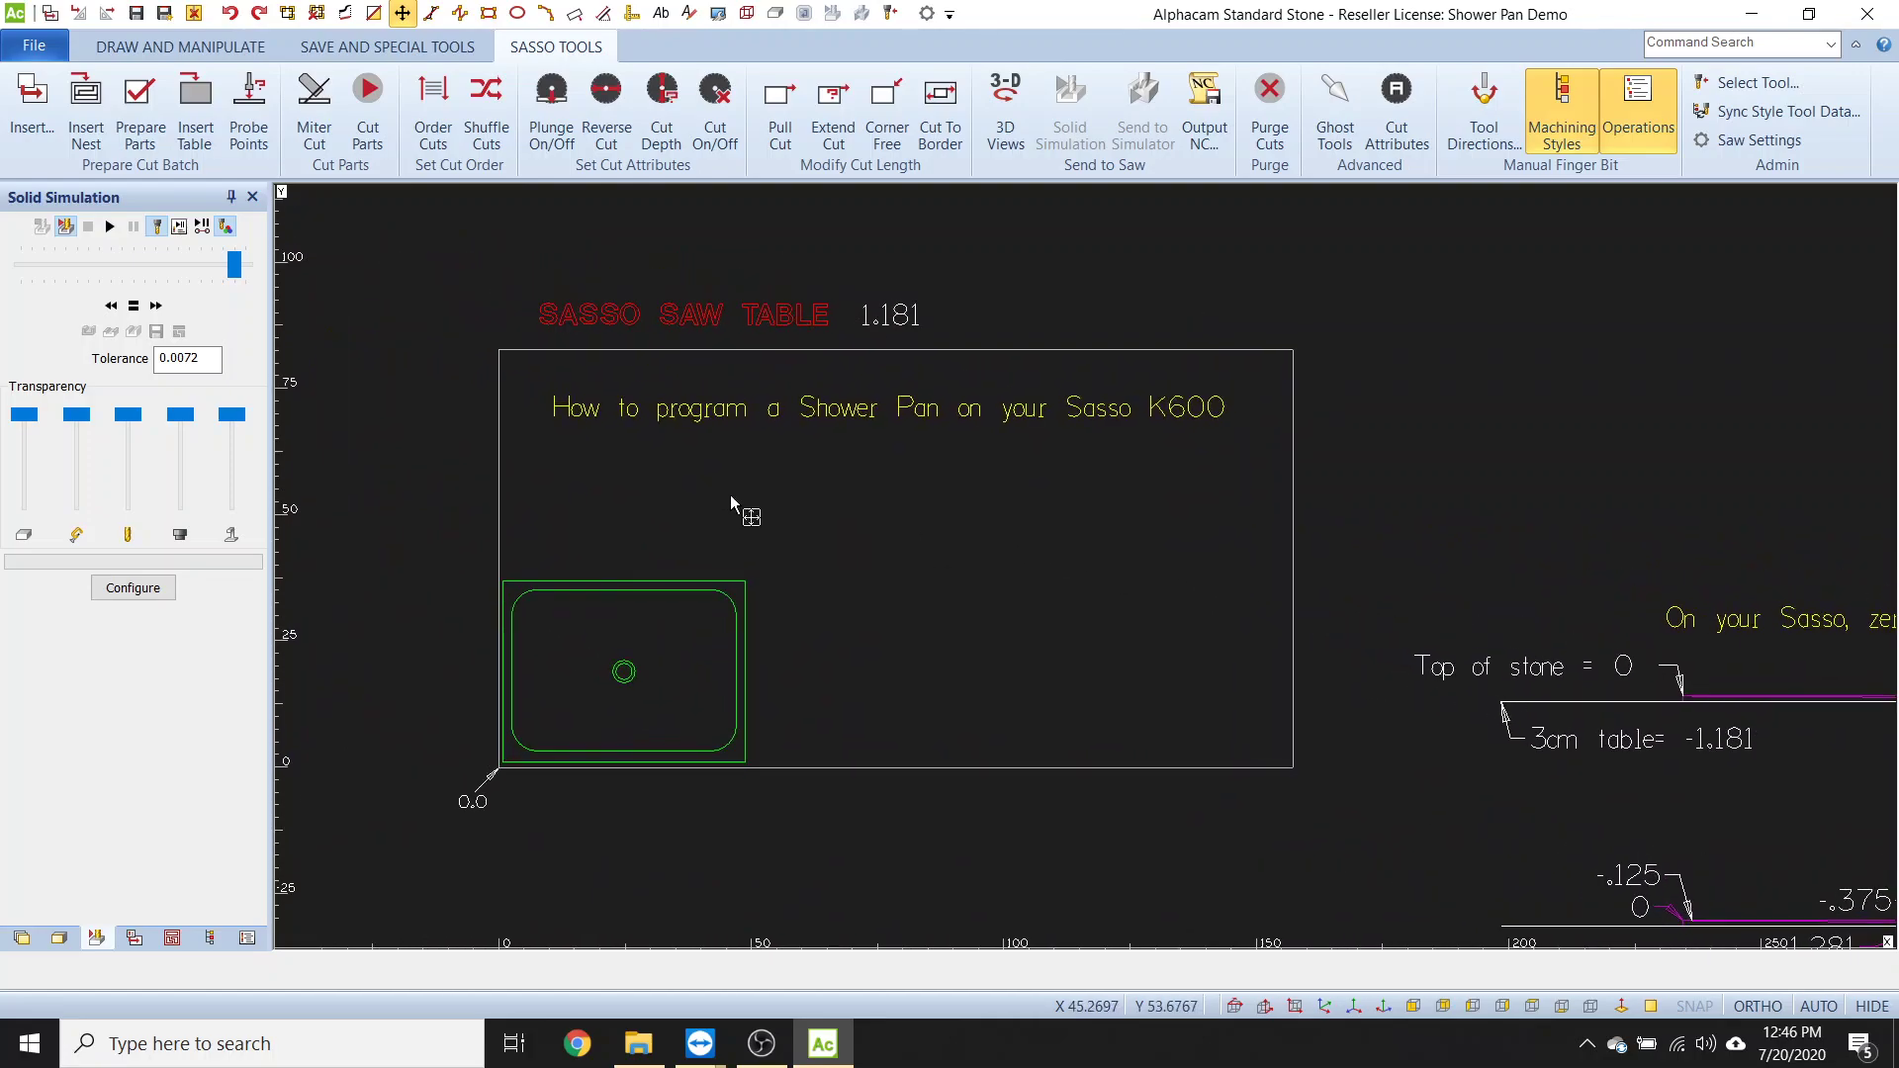
scroll(762, 505, up, 2)
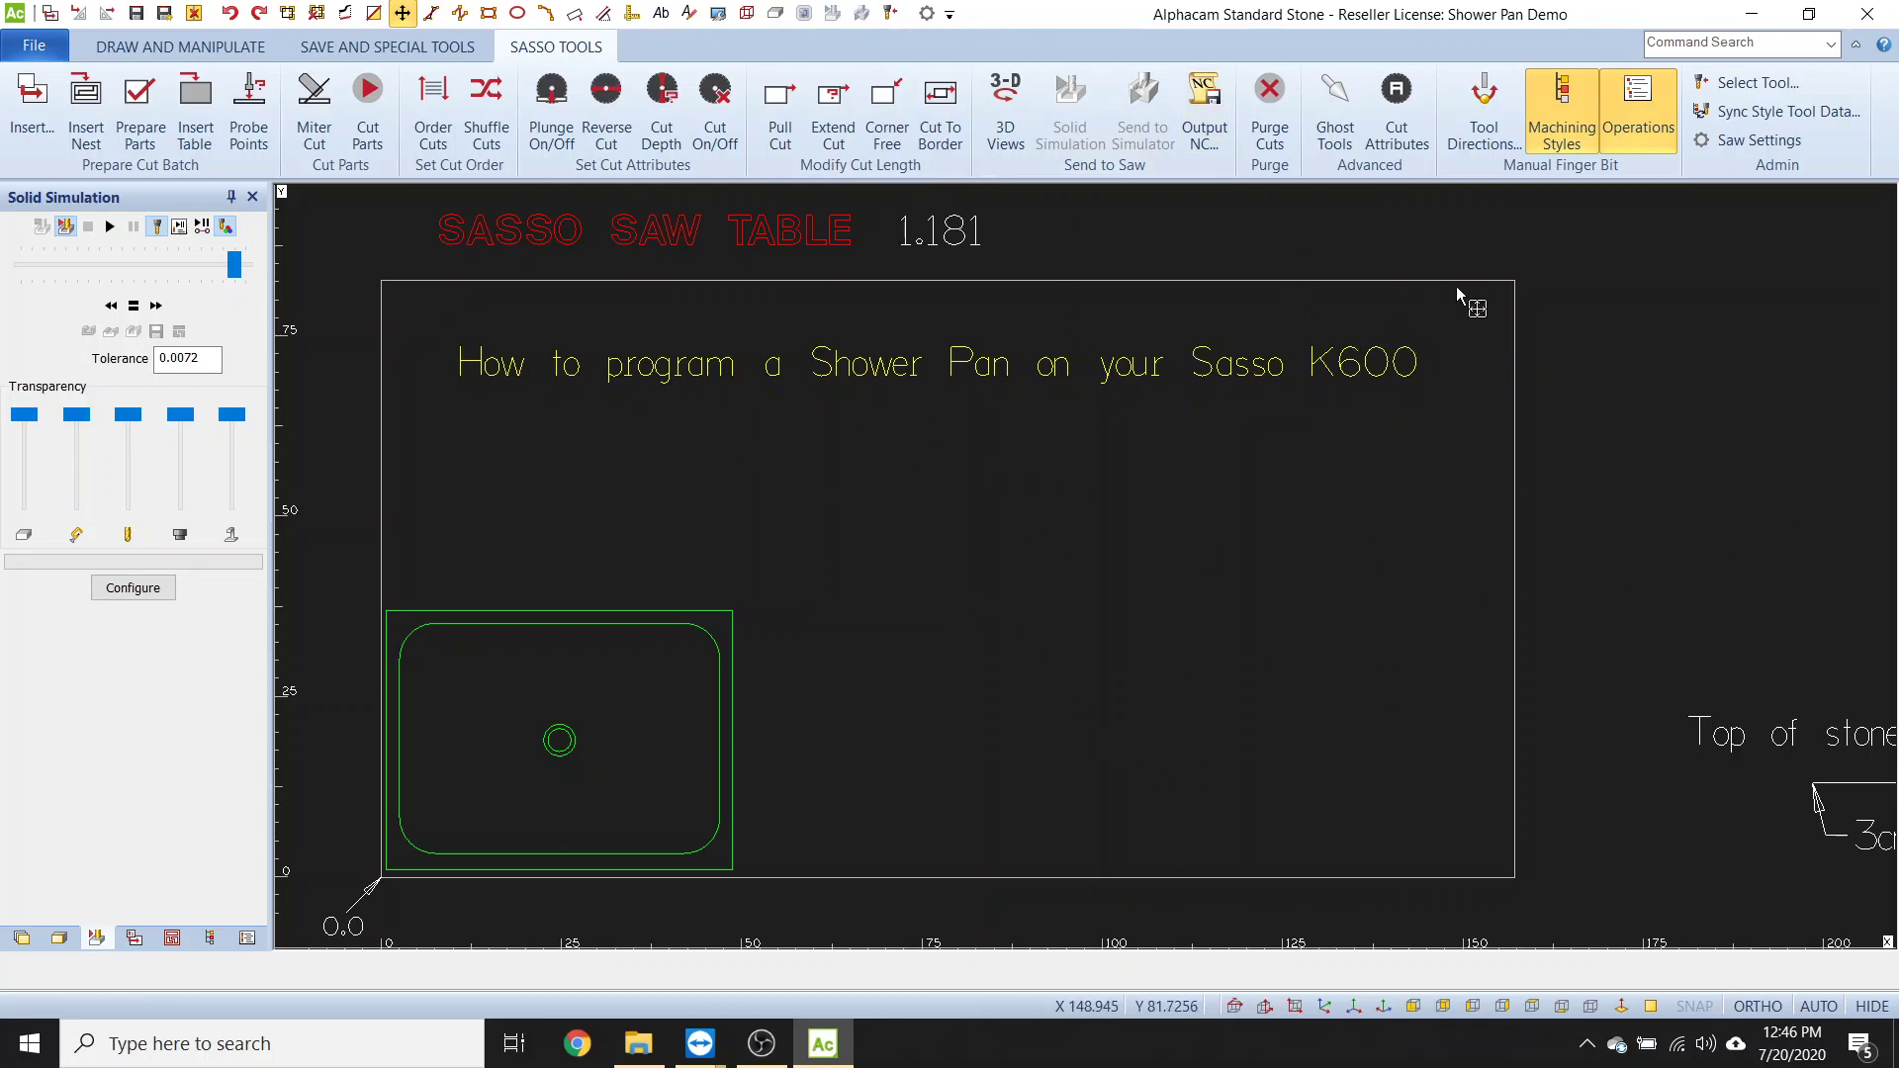
- Turn on Ghost Tools to check the arrows on the pan outline, saw-table border and drain circle
click(1335, 104)
scroll(496, 785, up, 3)
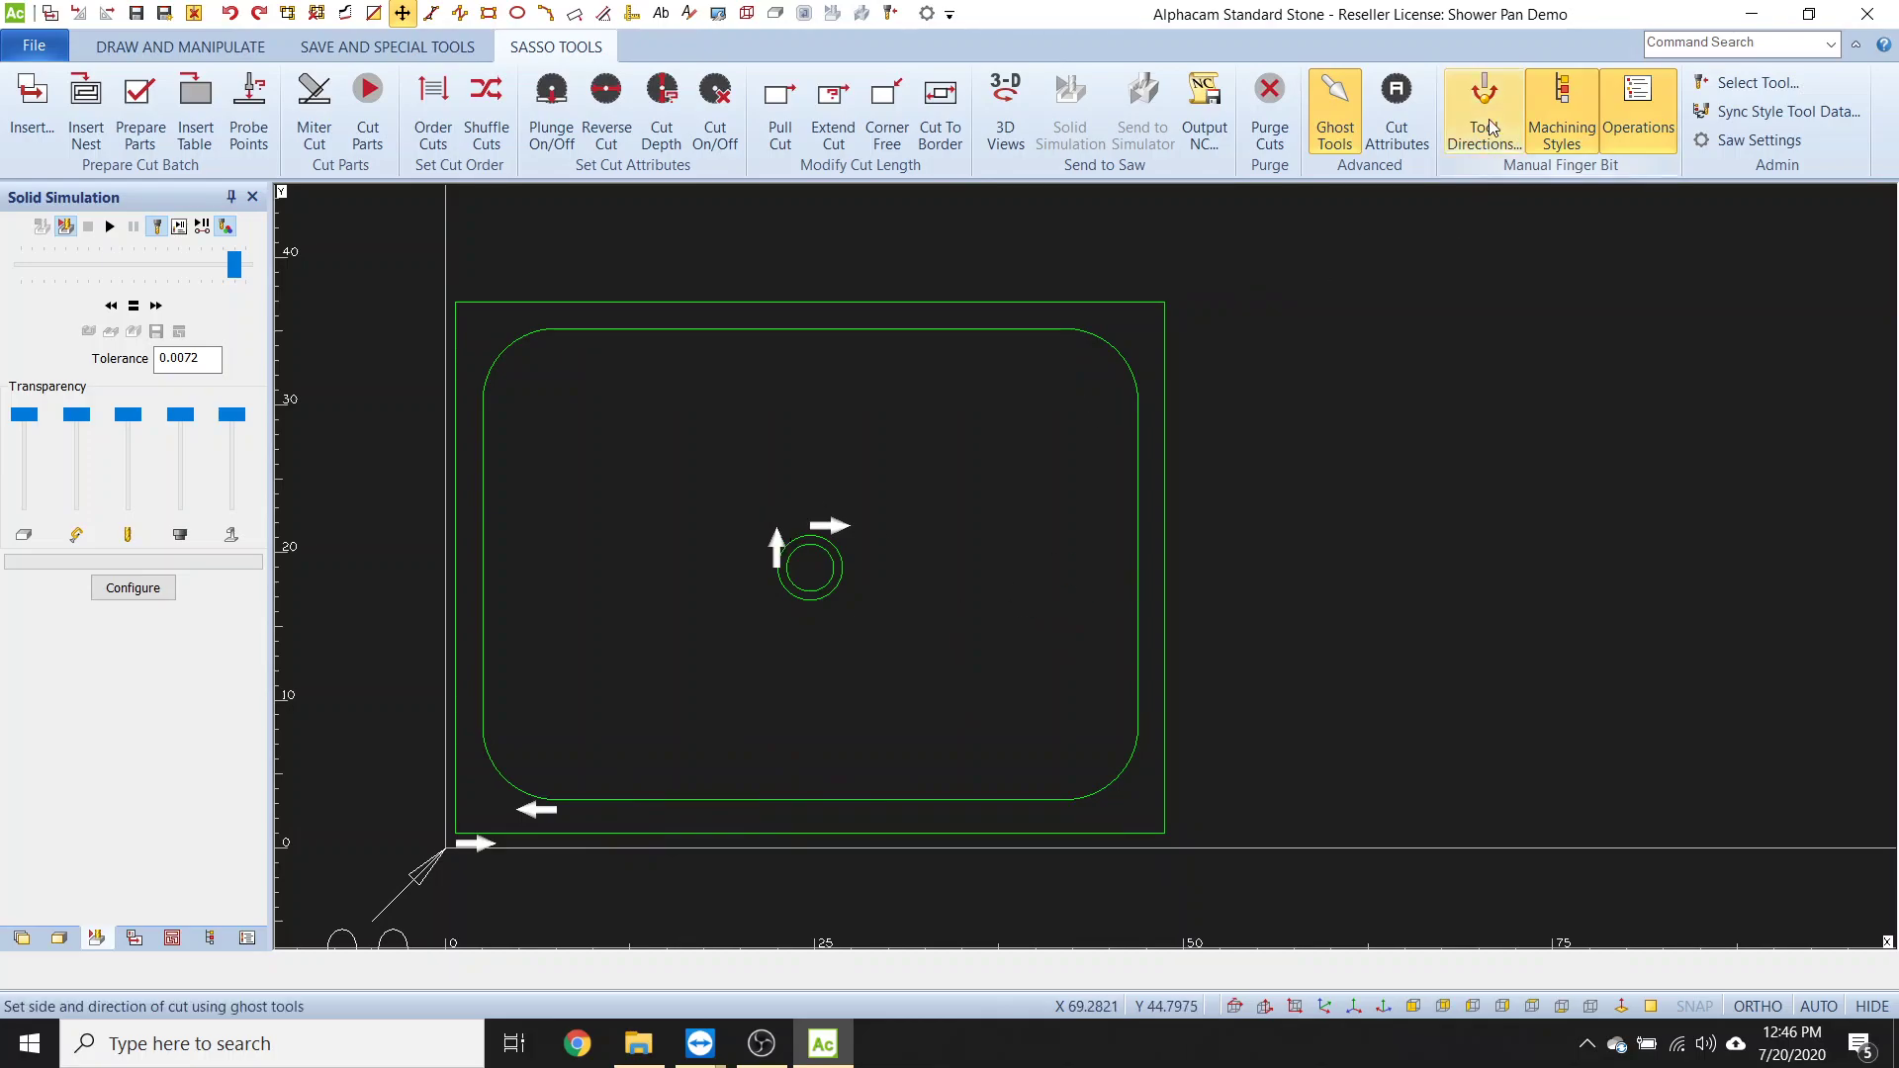
scroll(877, 513, up, 6)
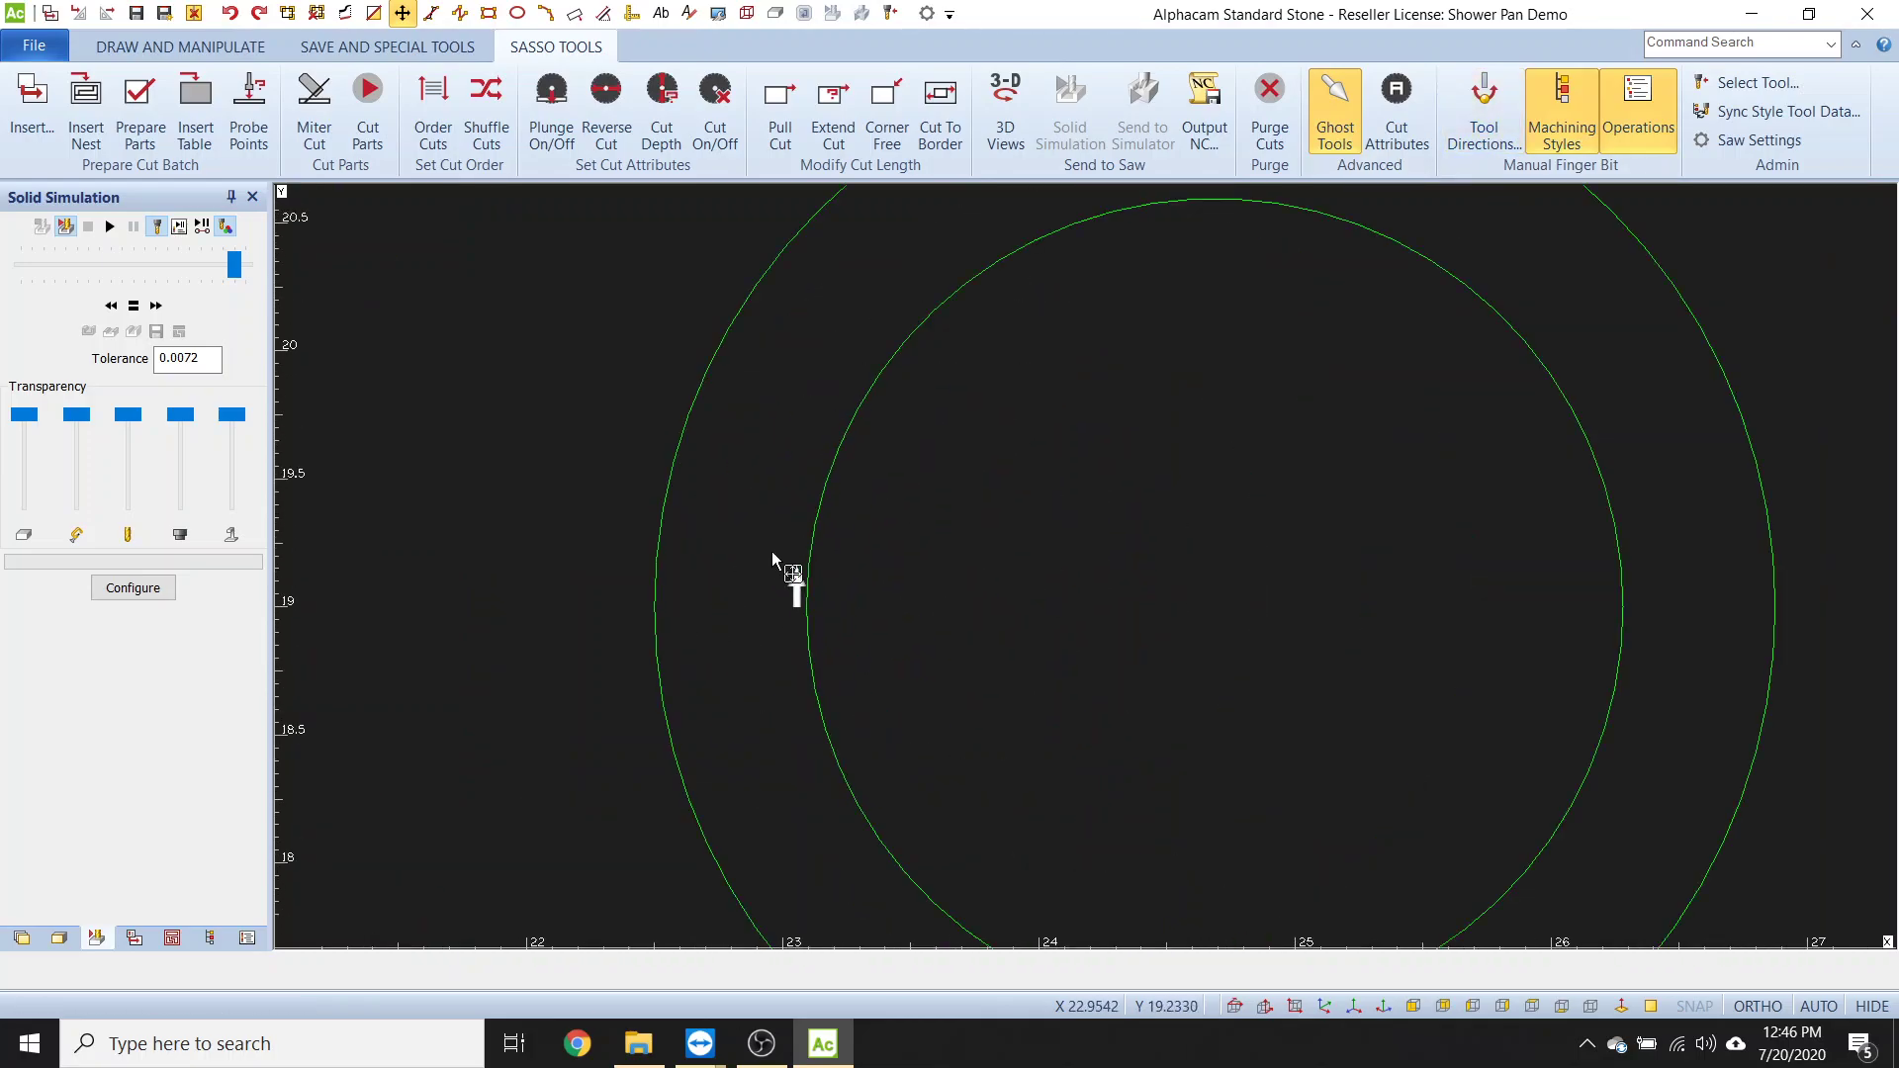
scroll(771, 559, down, 3)
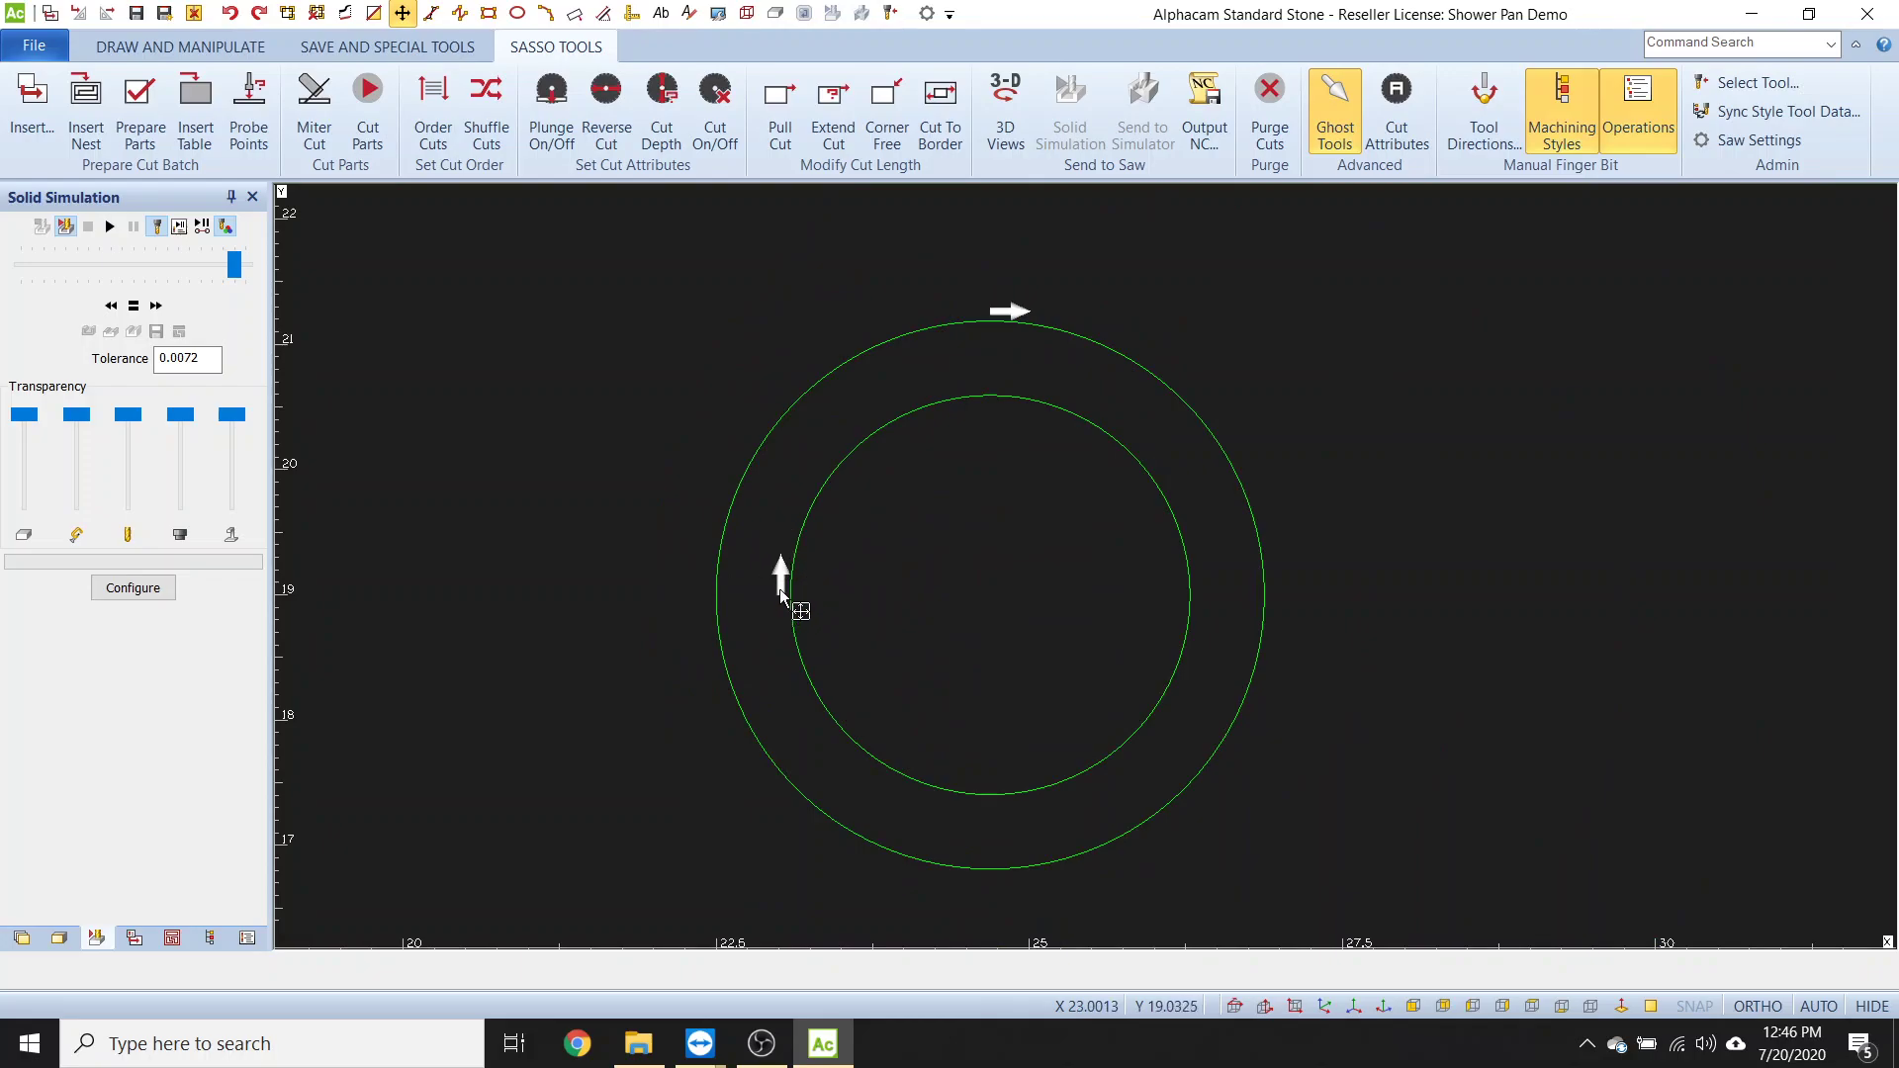
scroll(910, 692, down, 3)
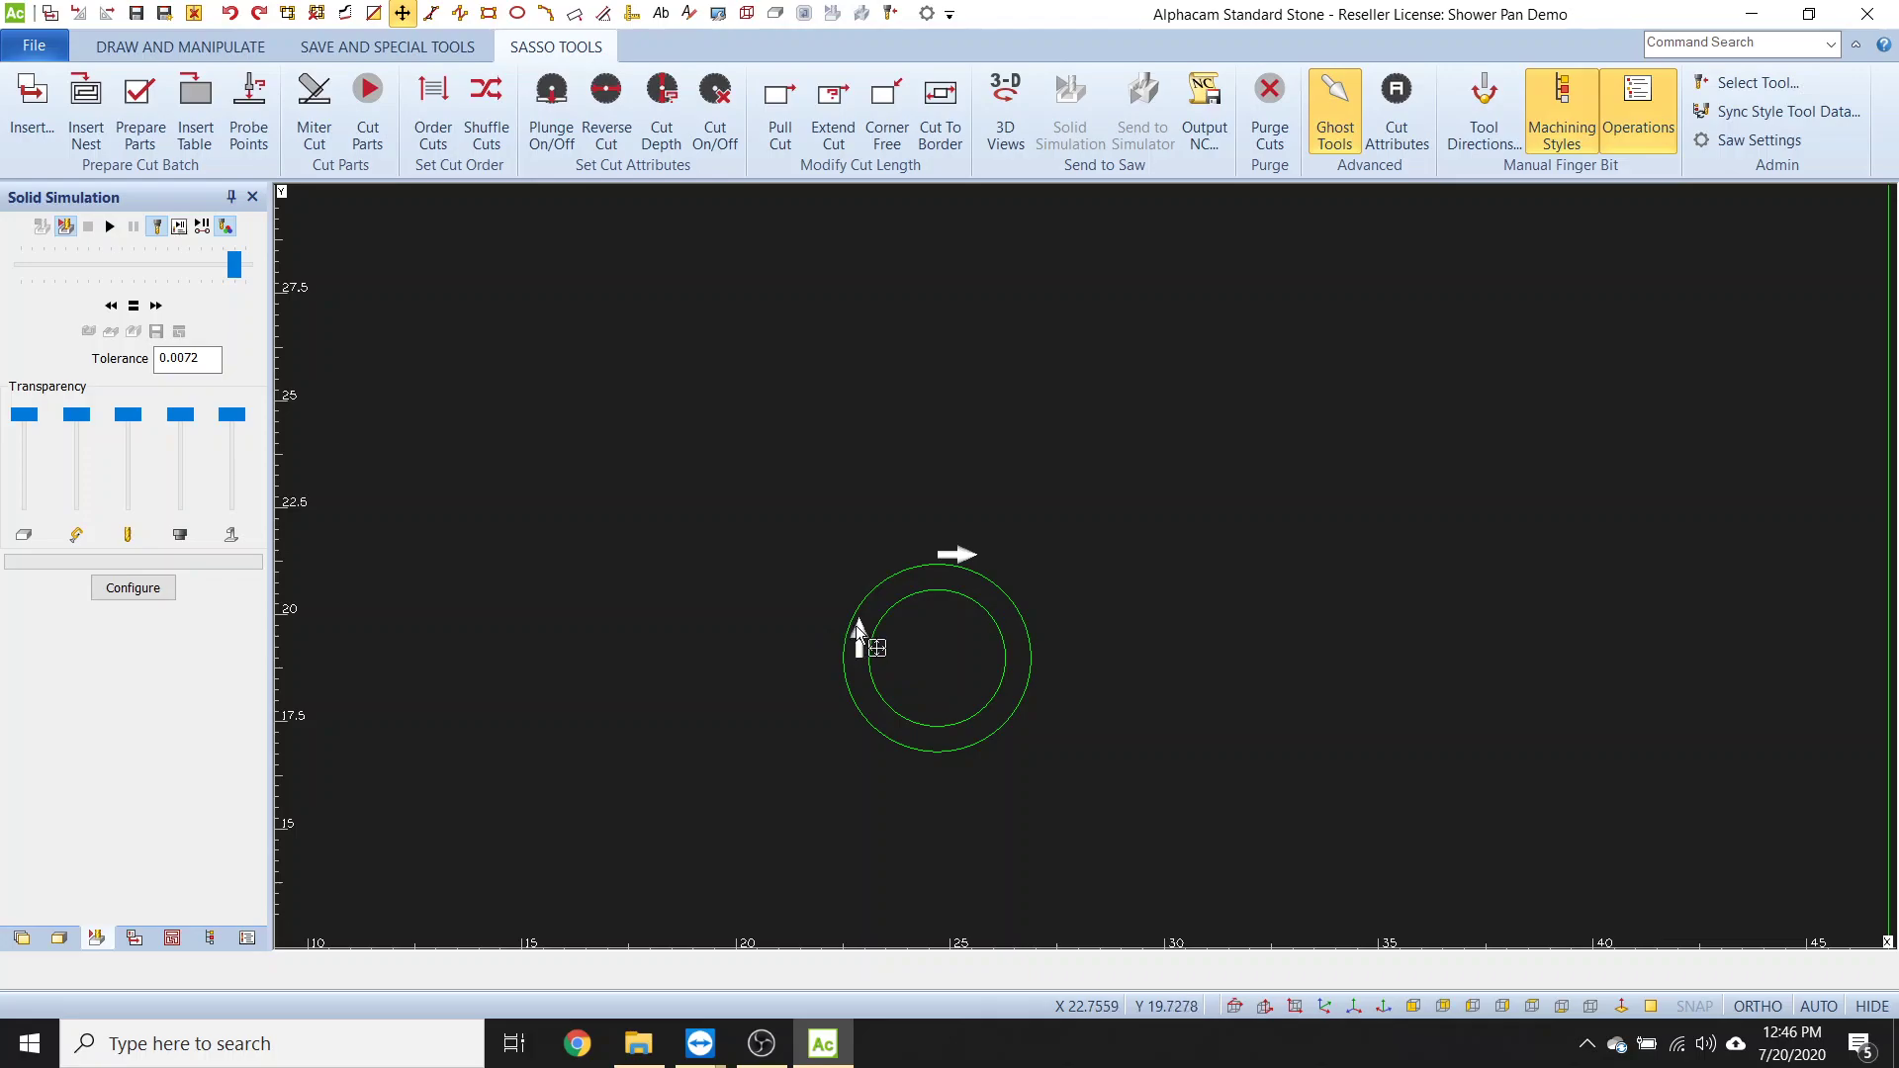
scroll(856, 625, down, 4)
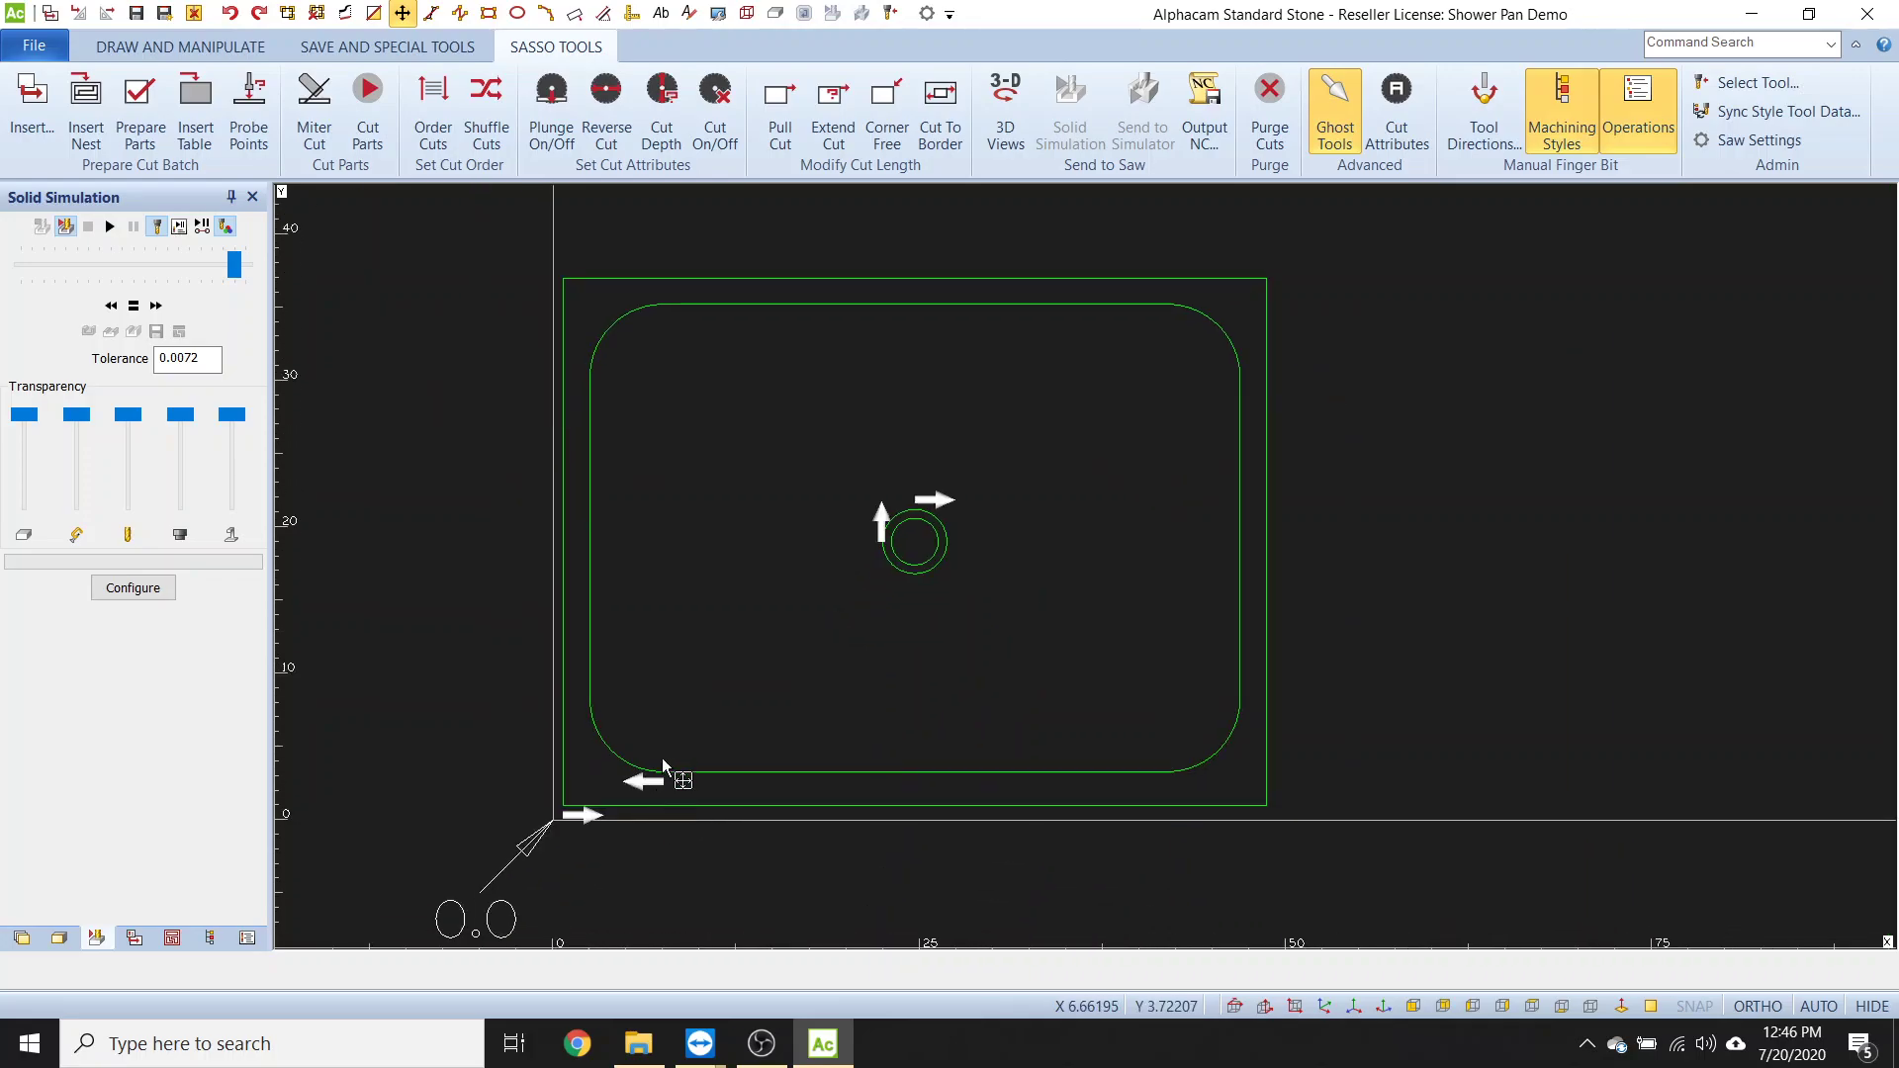
- In Tool Directions, set Closed Geometries Side to Inside for the outer profile and drain circle
click(1492, 114)
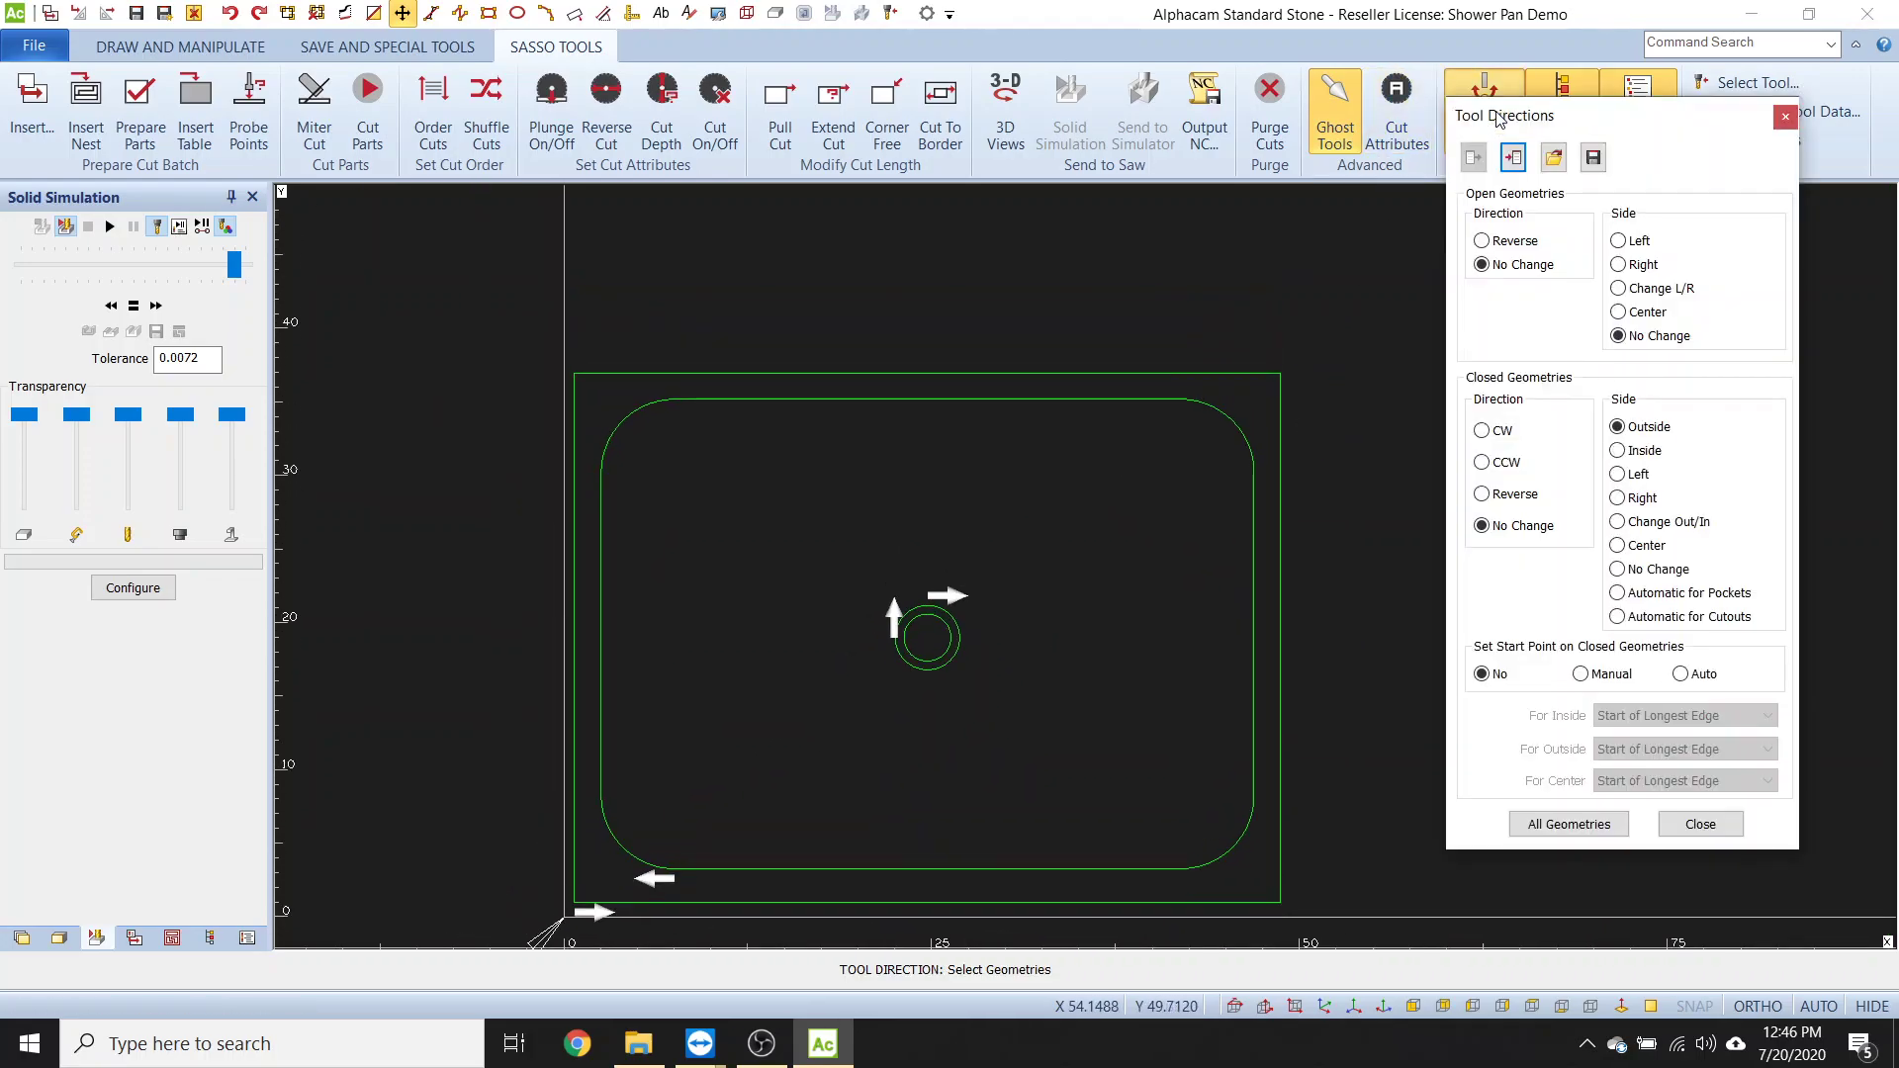
click(1649, 458)
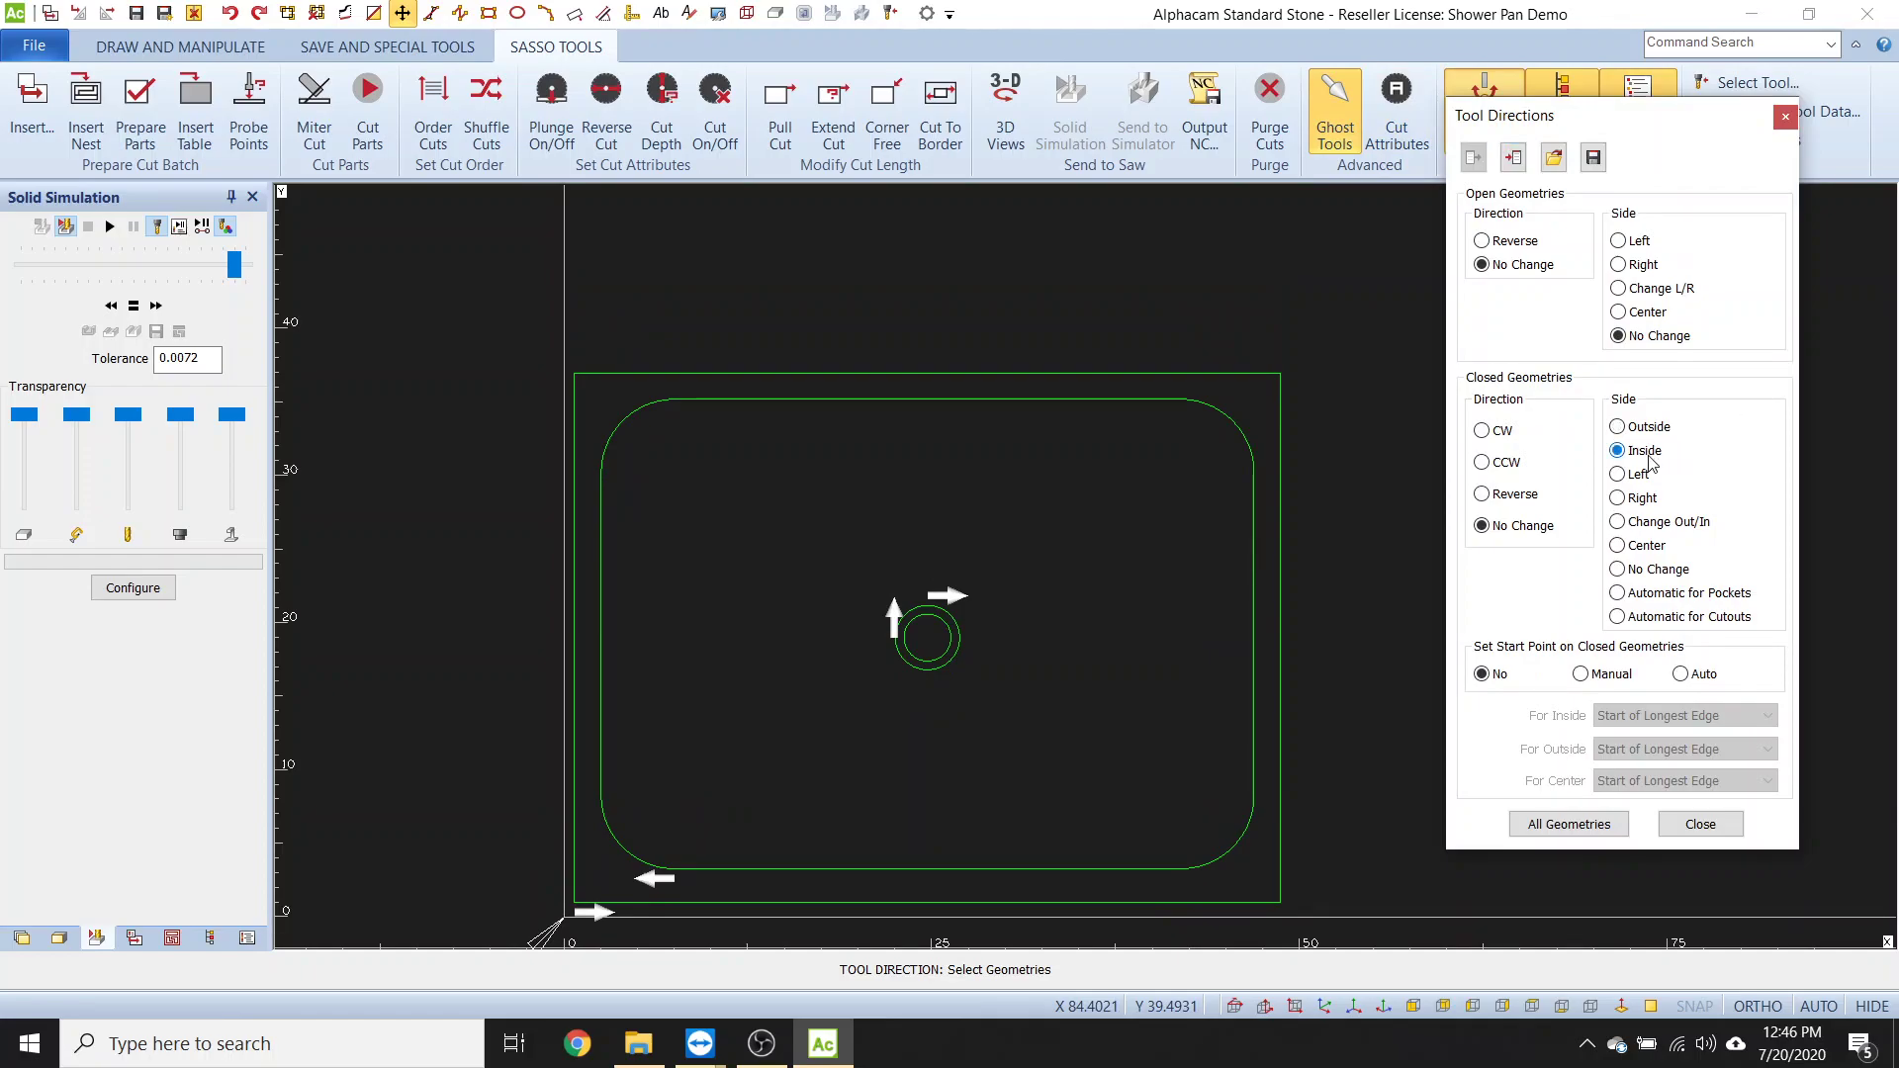
click(752, 870)
click(926, 675)
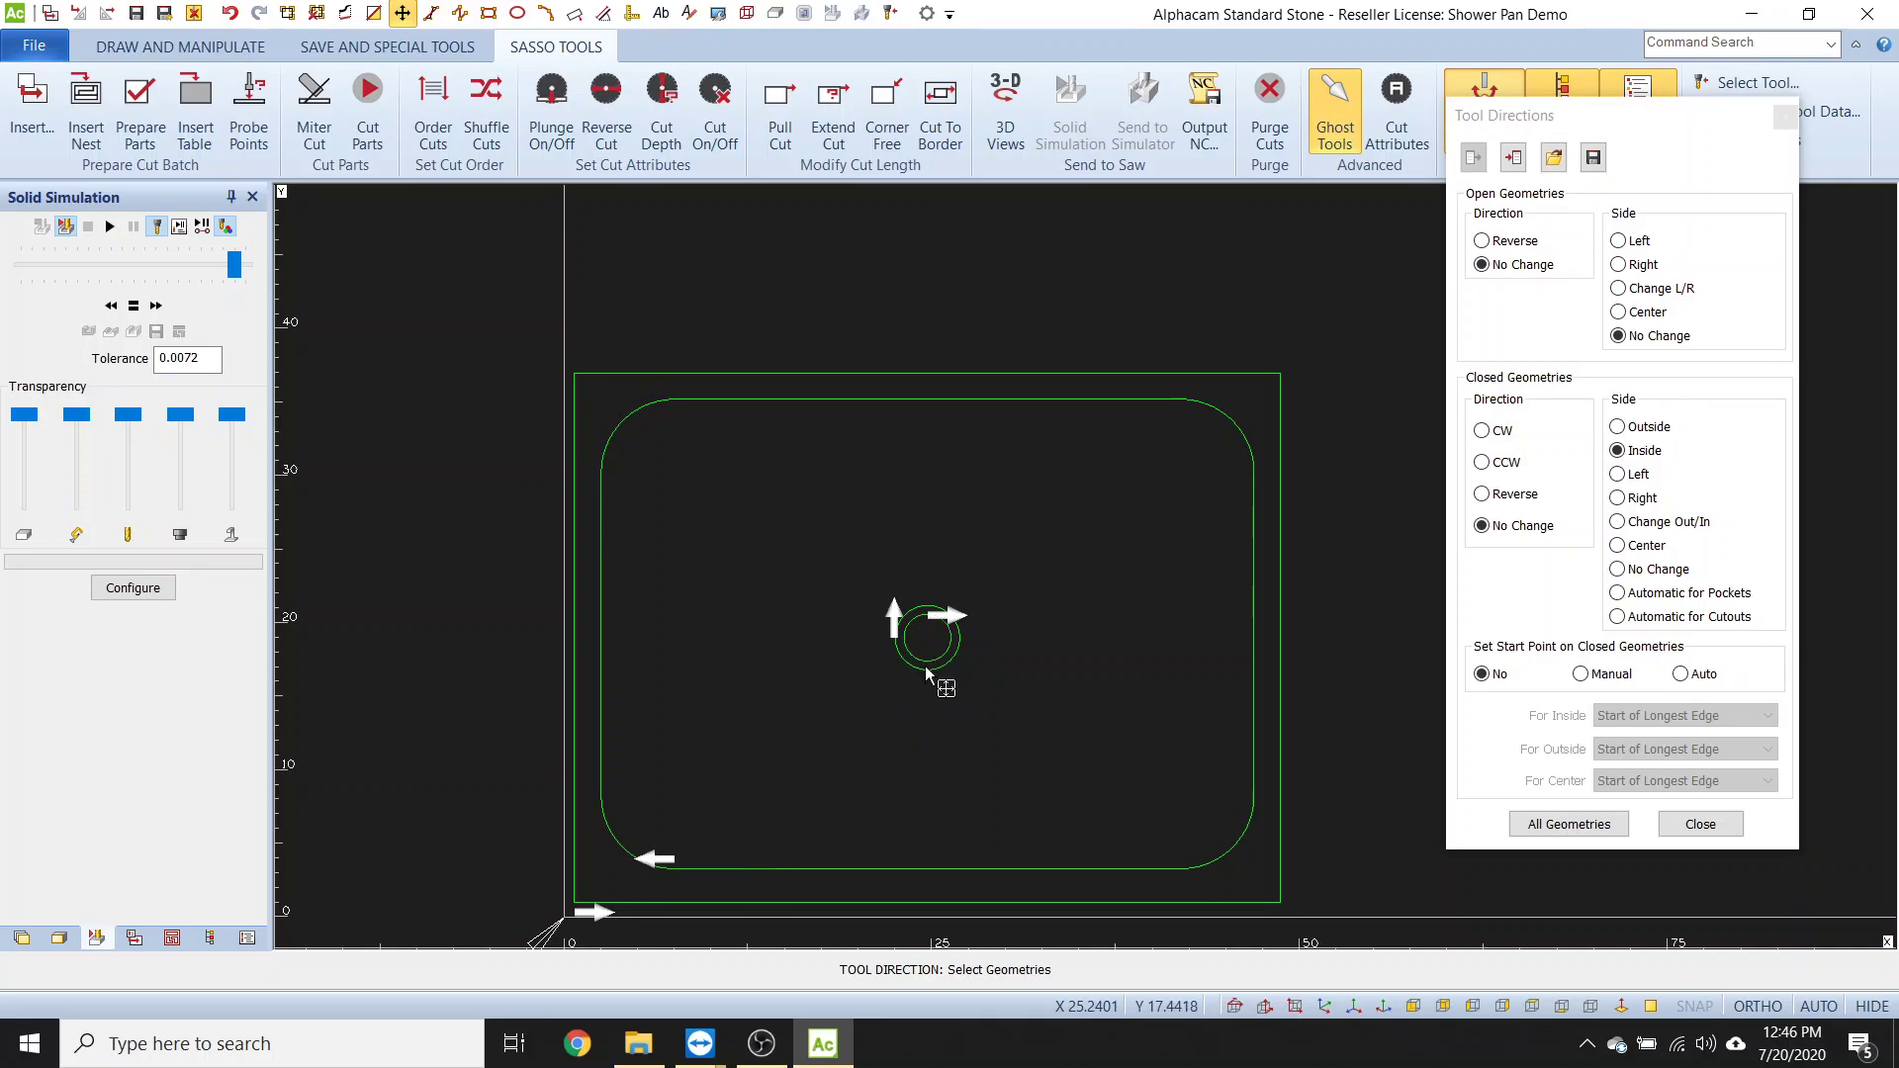
scroll(926, 682, up, 4)
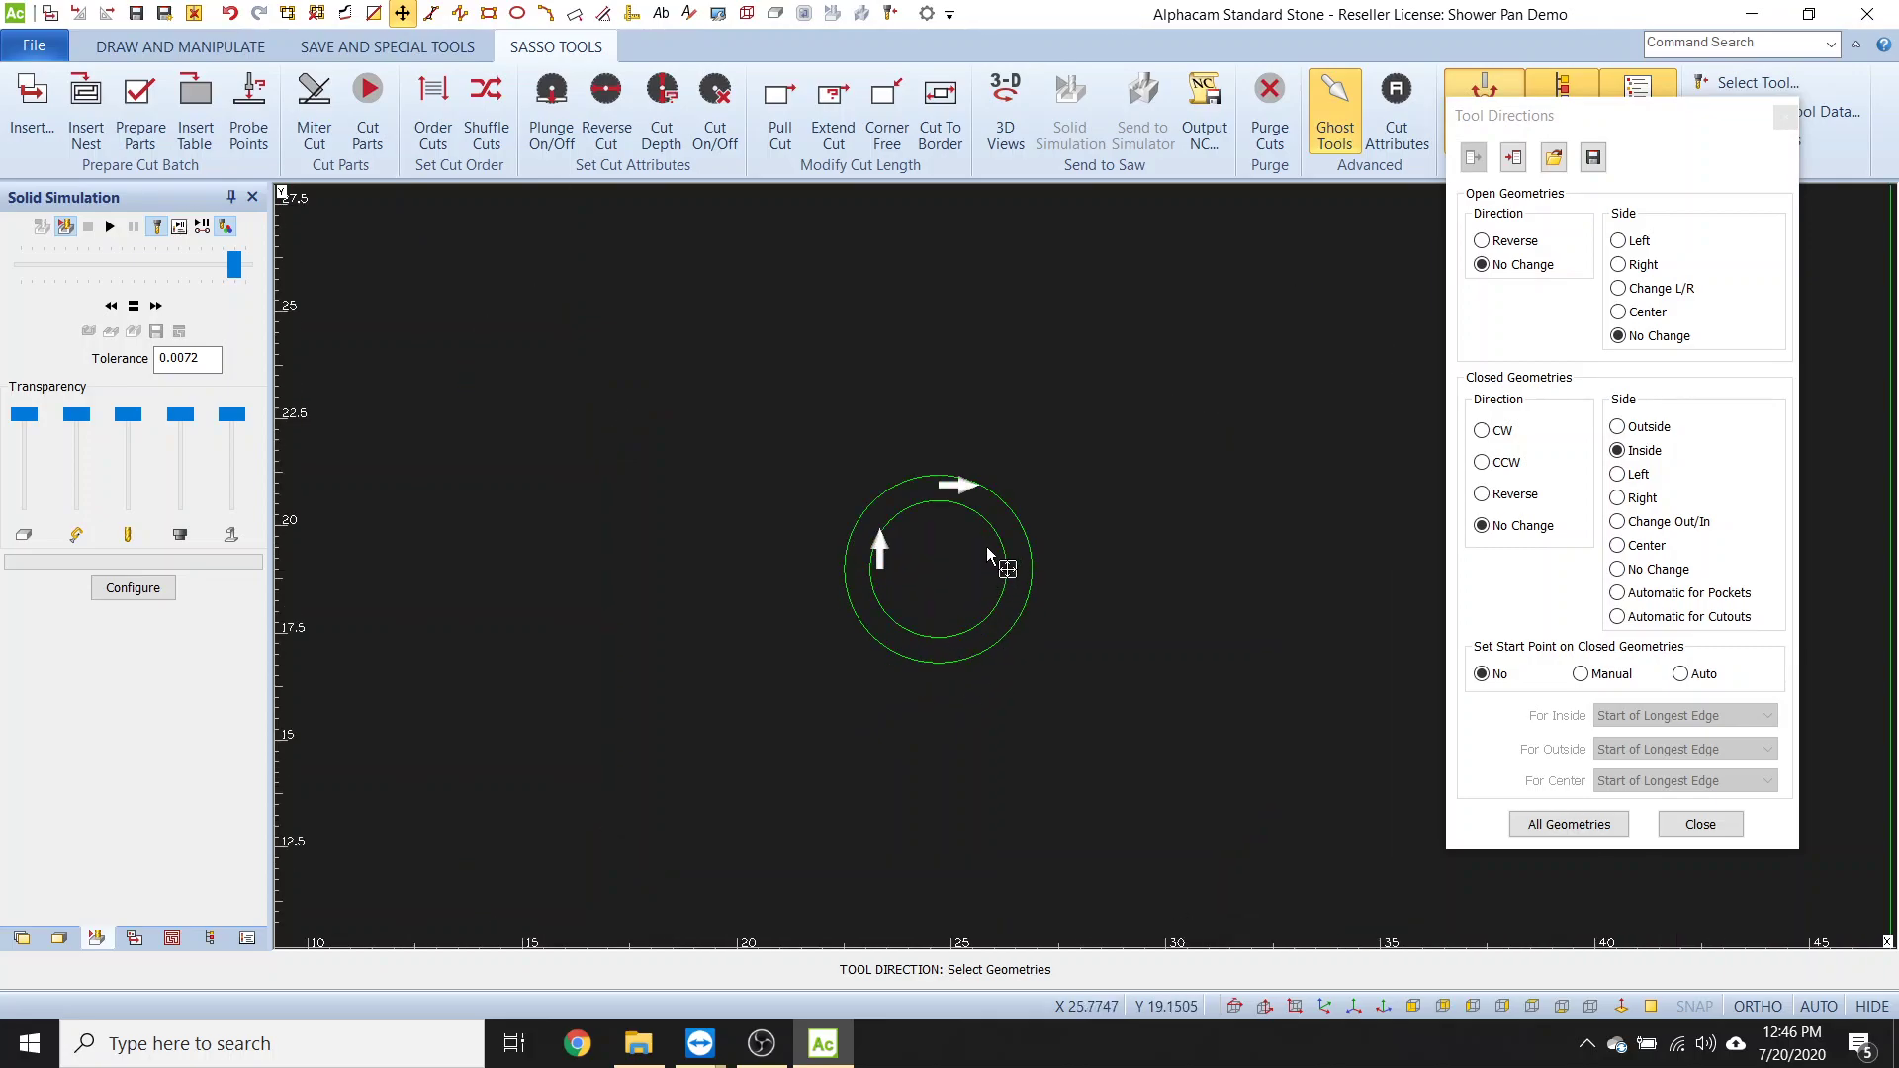
scroll(977, 502, up, 4)
scroll(782, 914, down, 8)
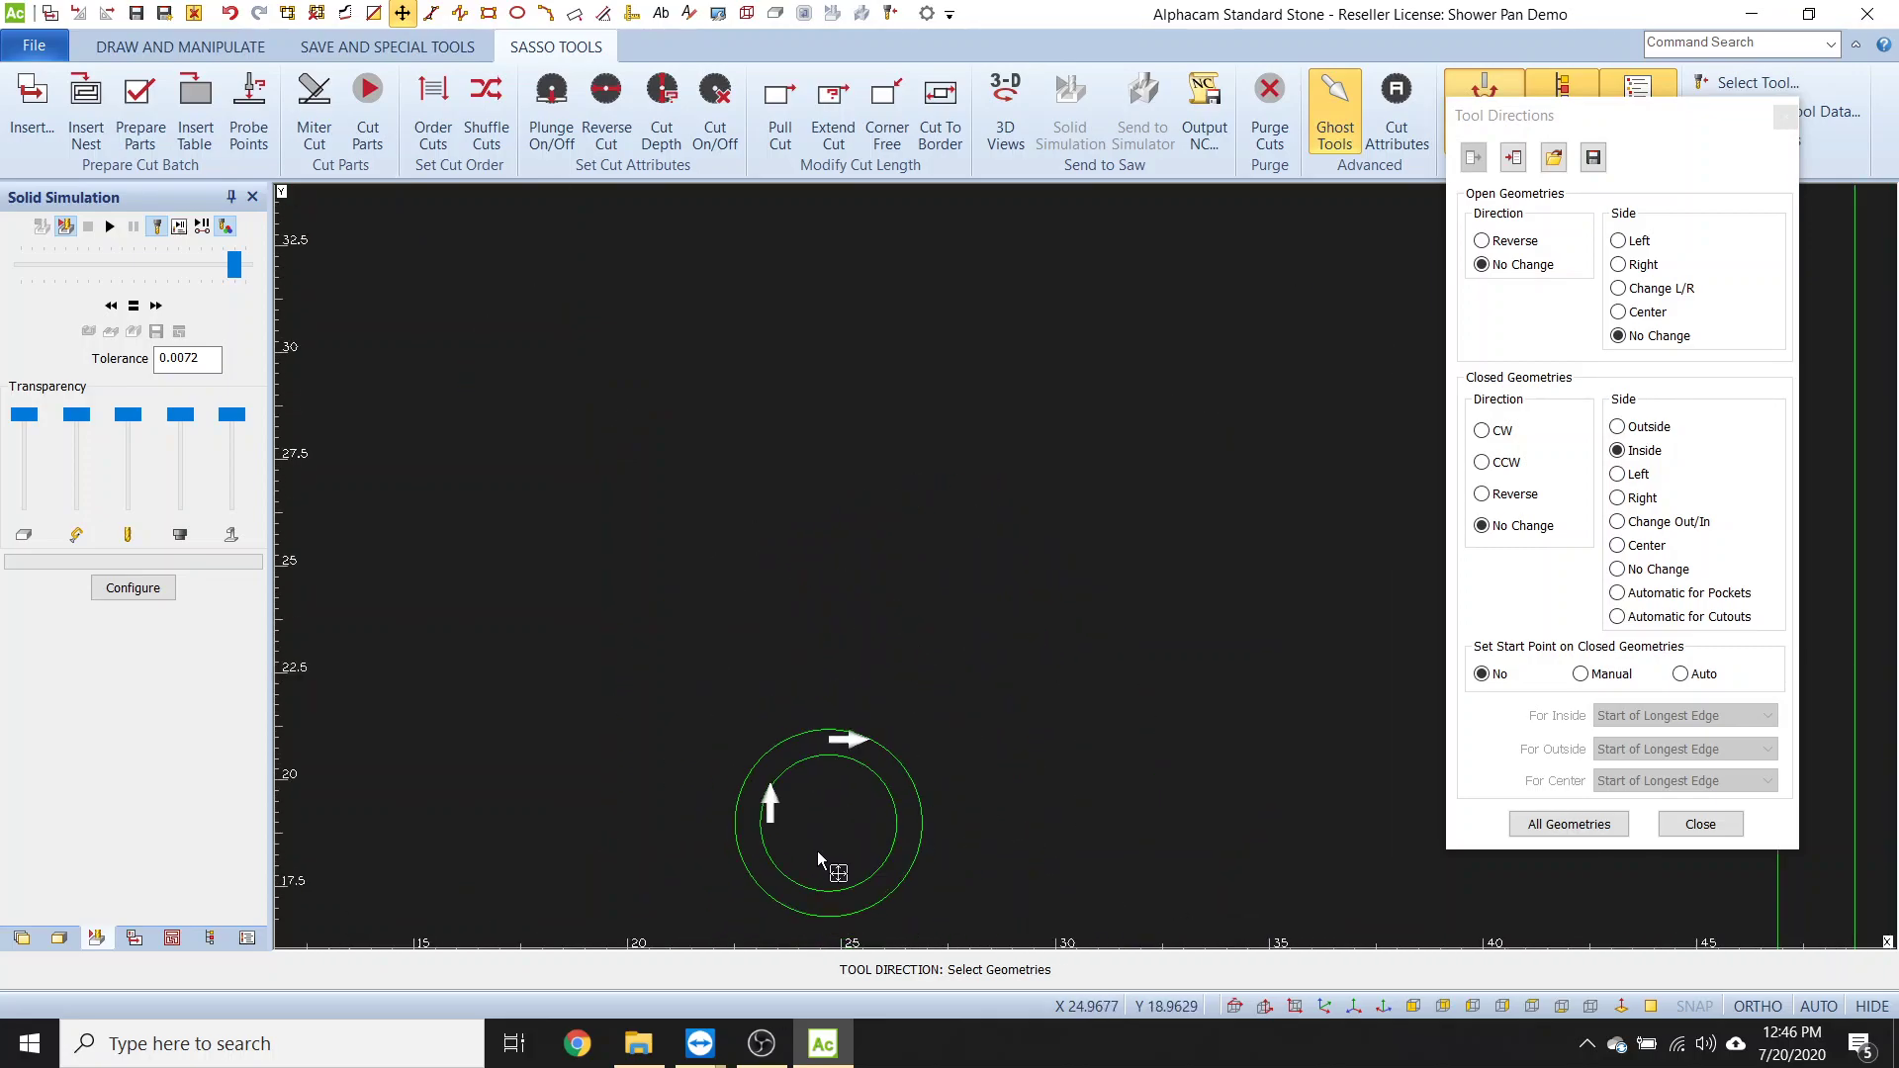
mouse_move(863, 894)
middle_down()
mouse_move(874, 715)
mouse_move(861, 760)
middle_up()
click(1701, 824)
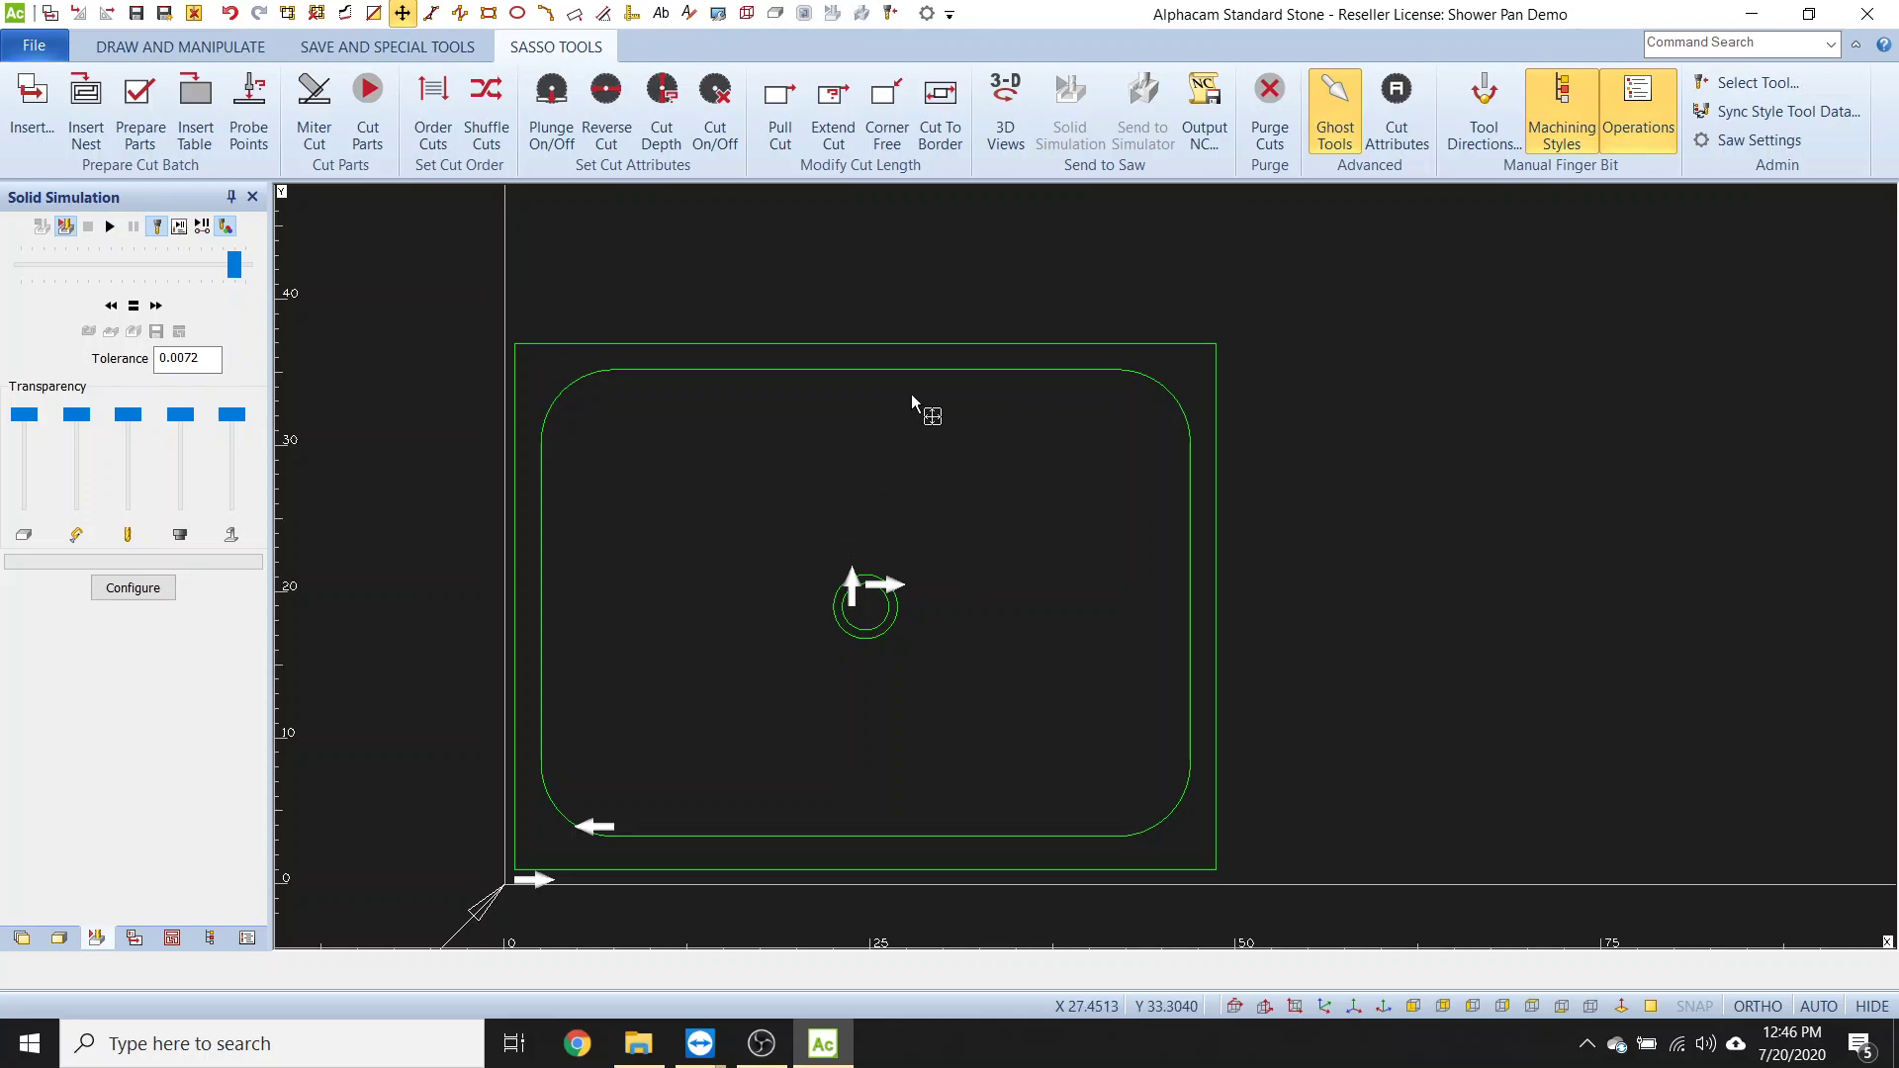
- Tick TEK and Shower Base Machining under Free Options in the Add-Ins list
click(447, 50)
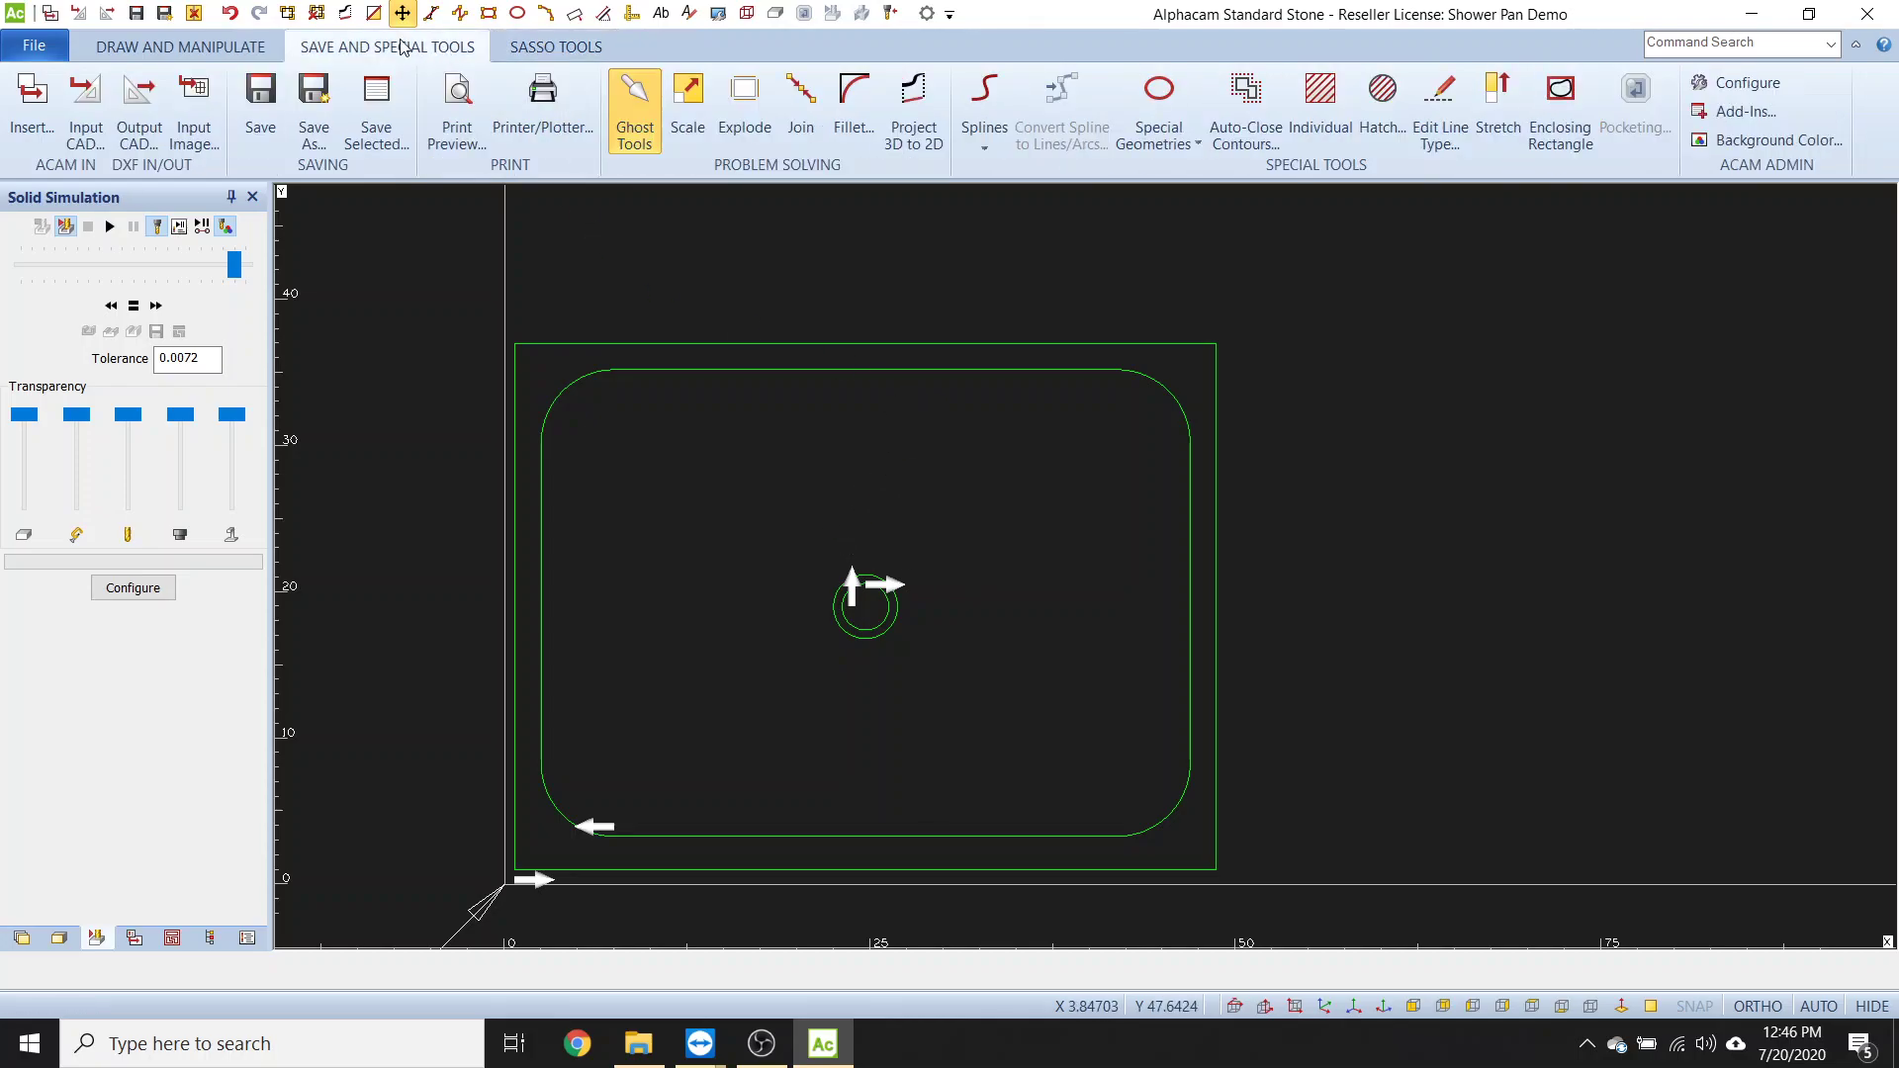
click(1745, 110)
drag(922, 384, 911, 549)
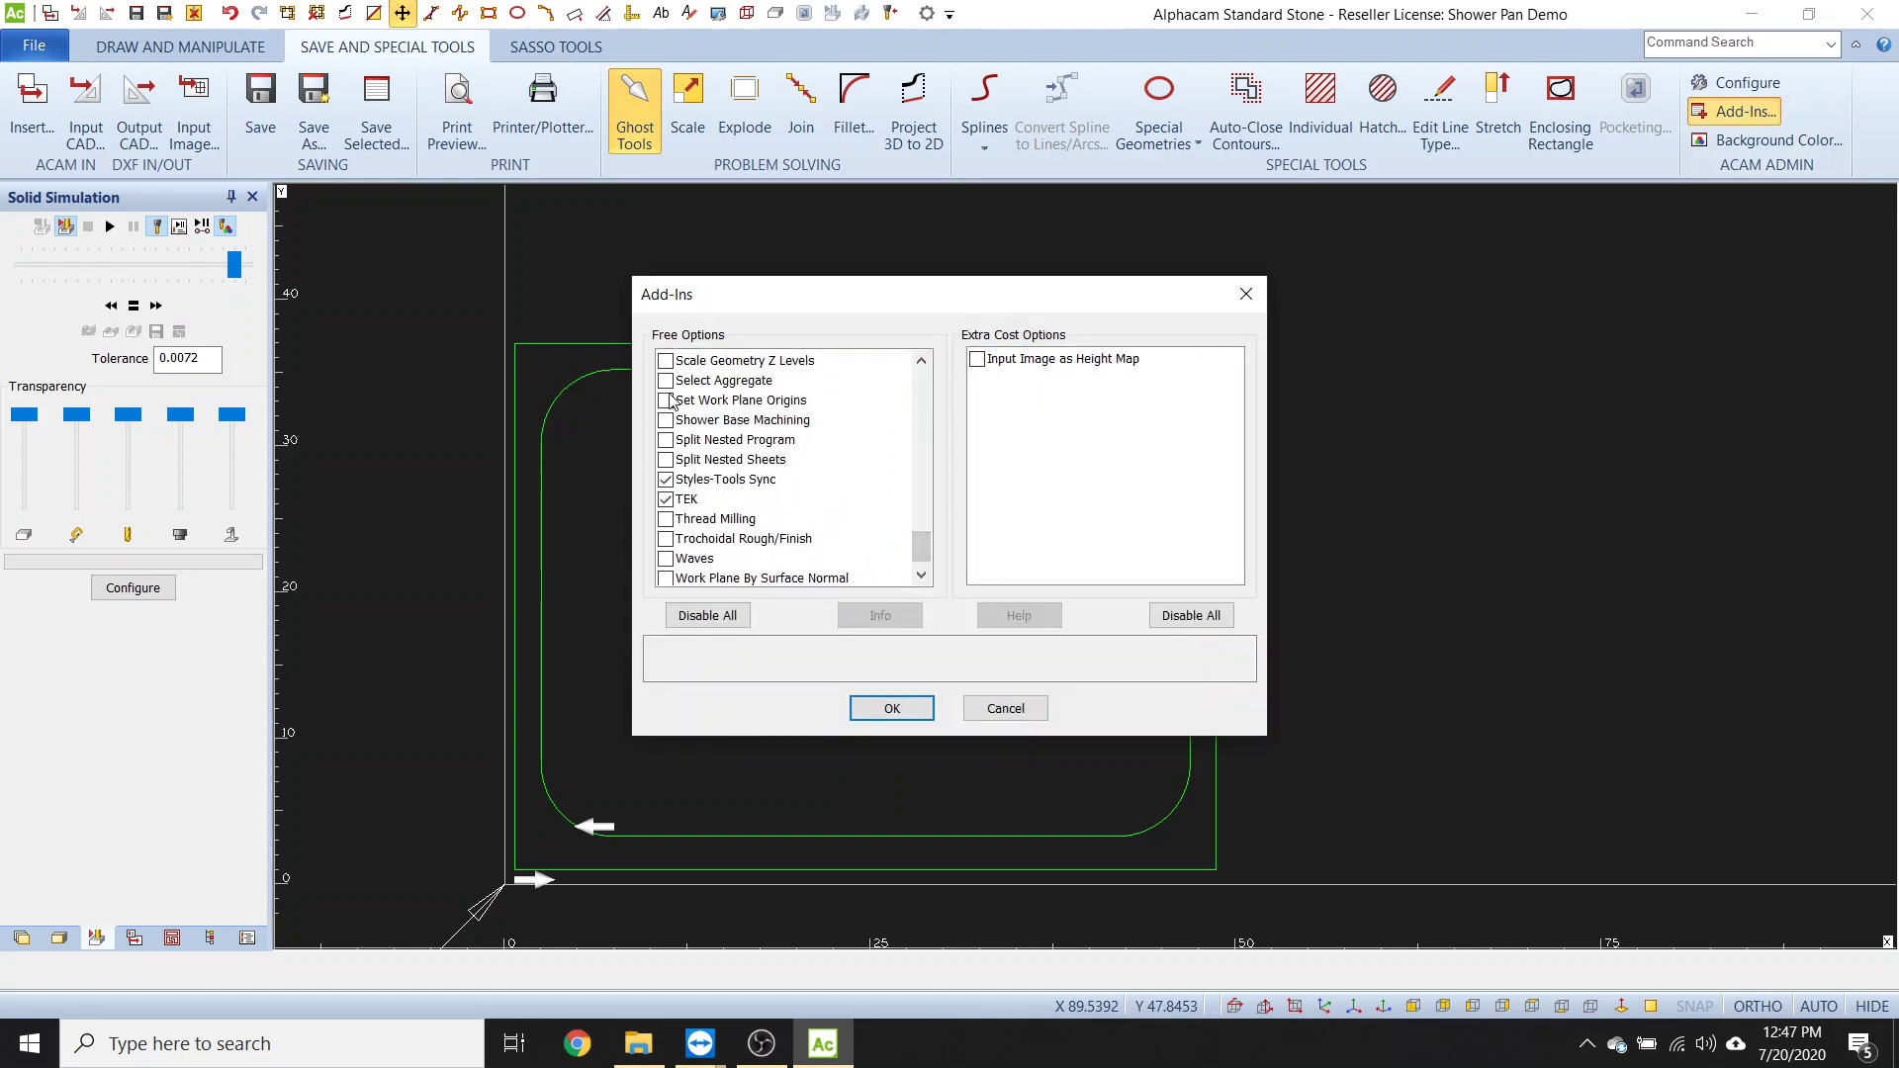
click(666, 499)
click(666, 499)
click(757, 423)
click(666, 420)
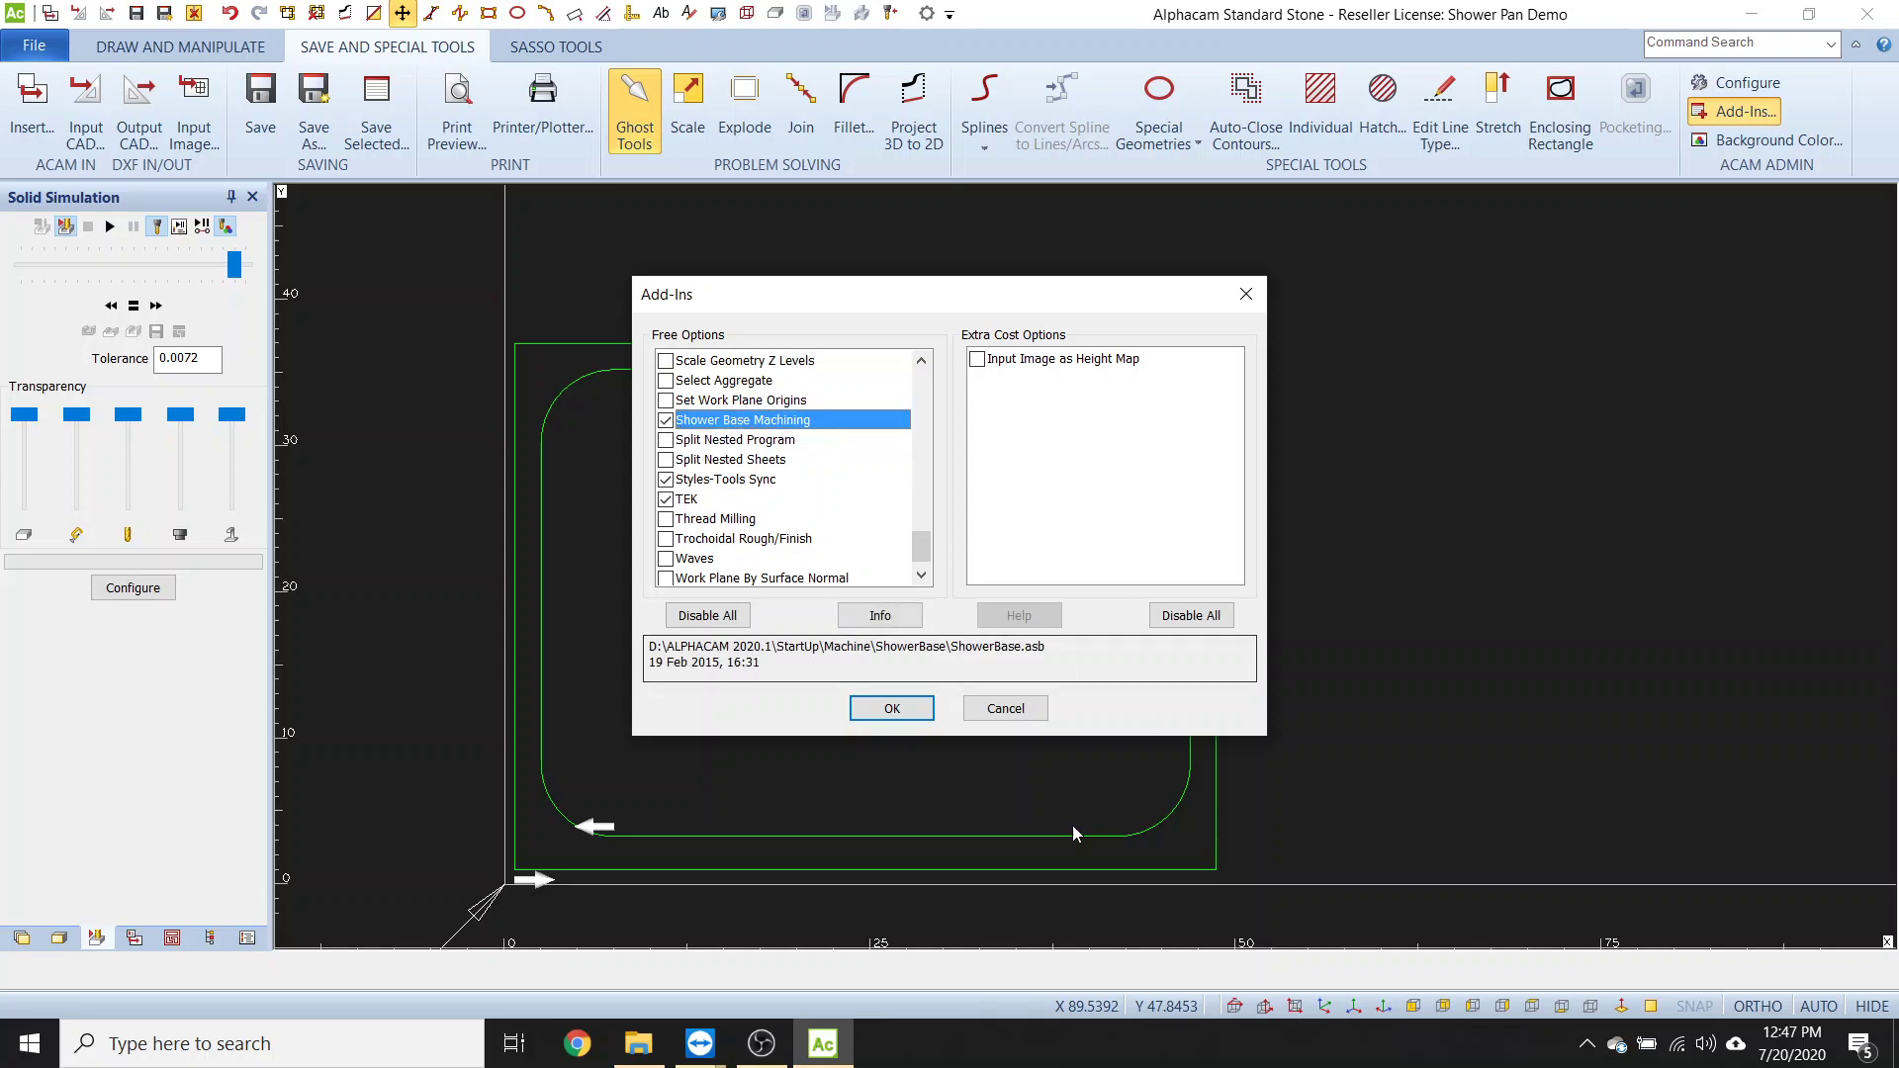
click(887, 708)
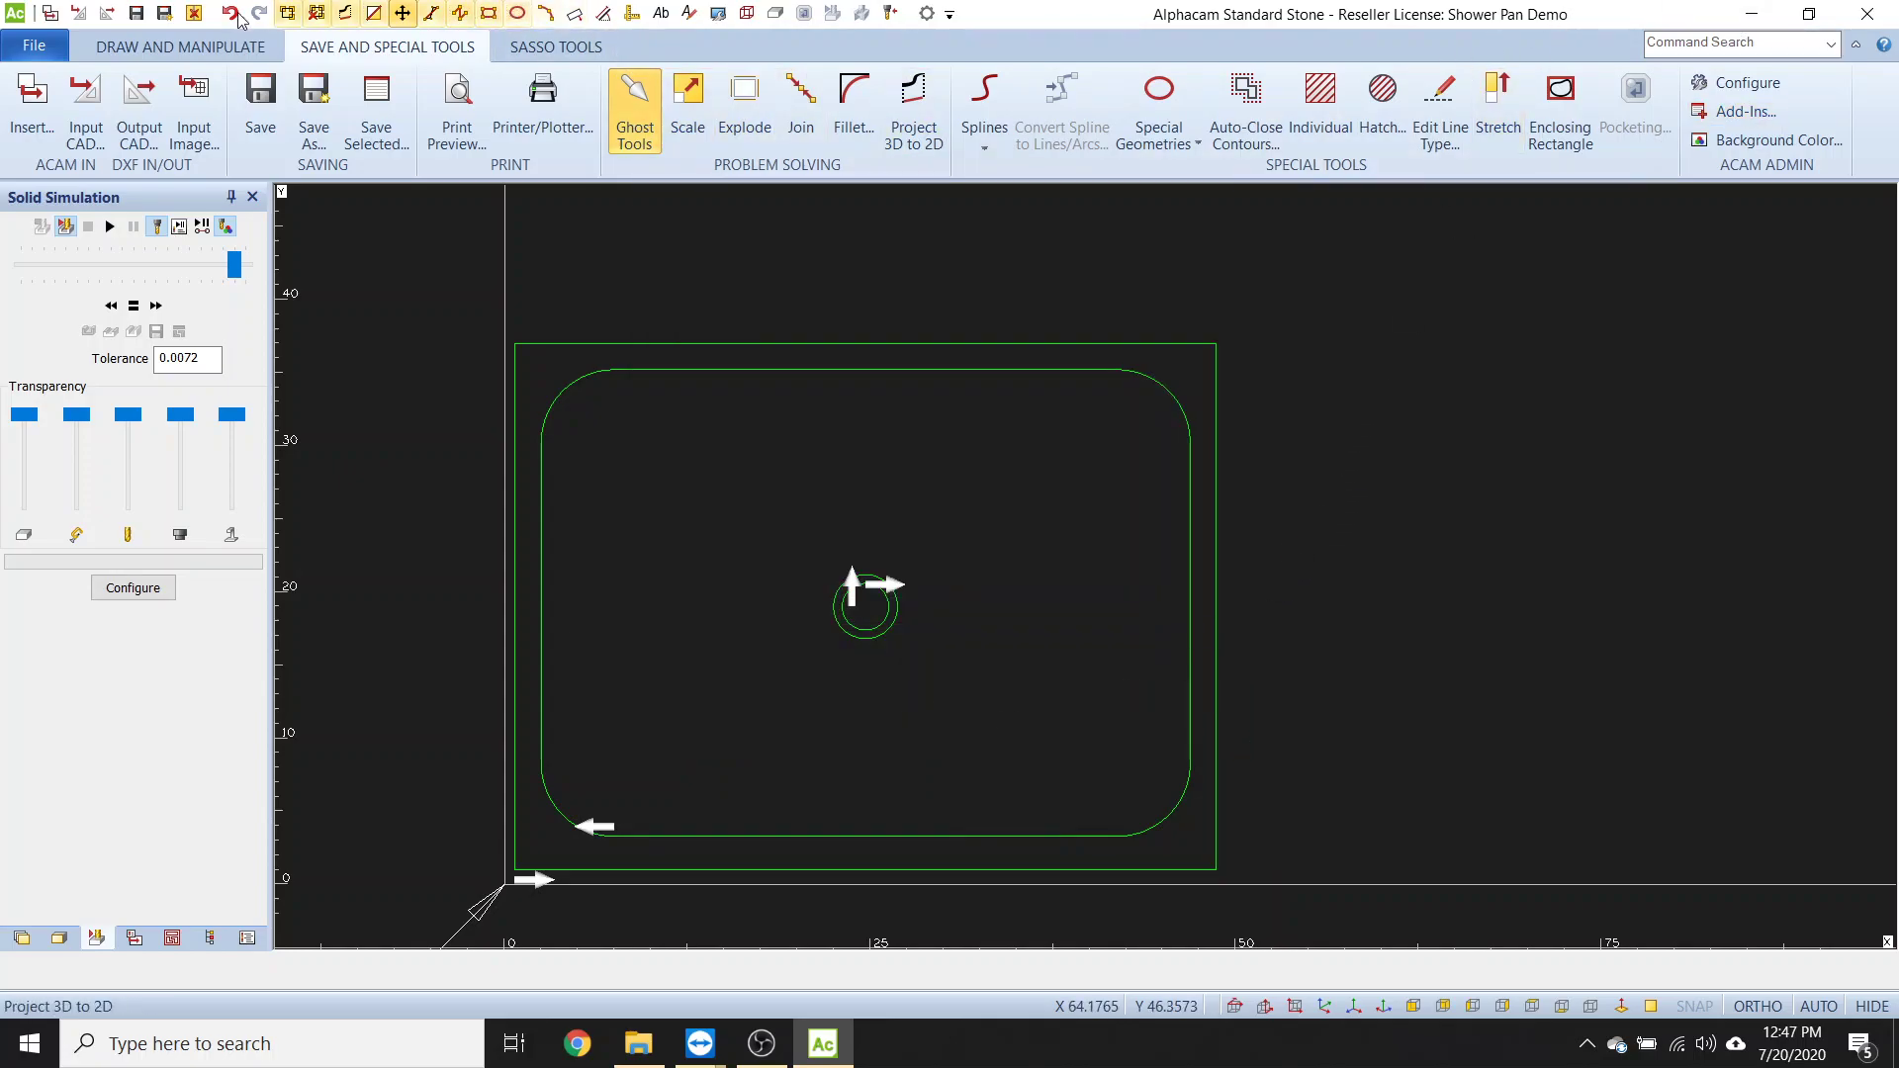
- Show All commands in the Customise Ribbon settings
click(27, 50)
click(59, 428)
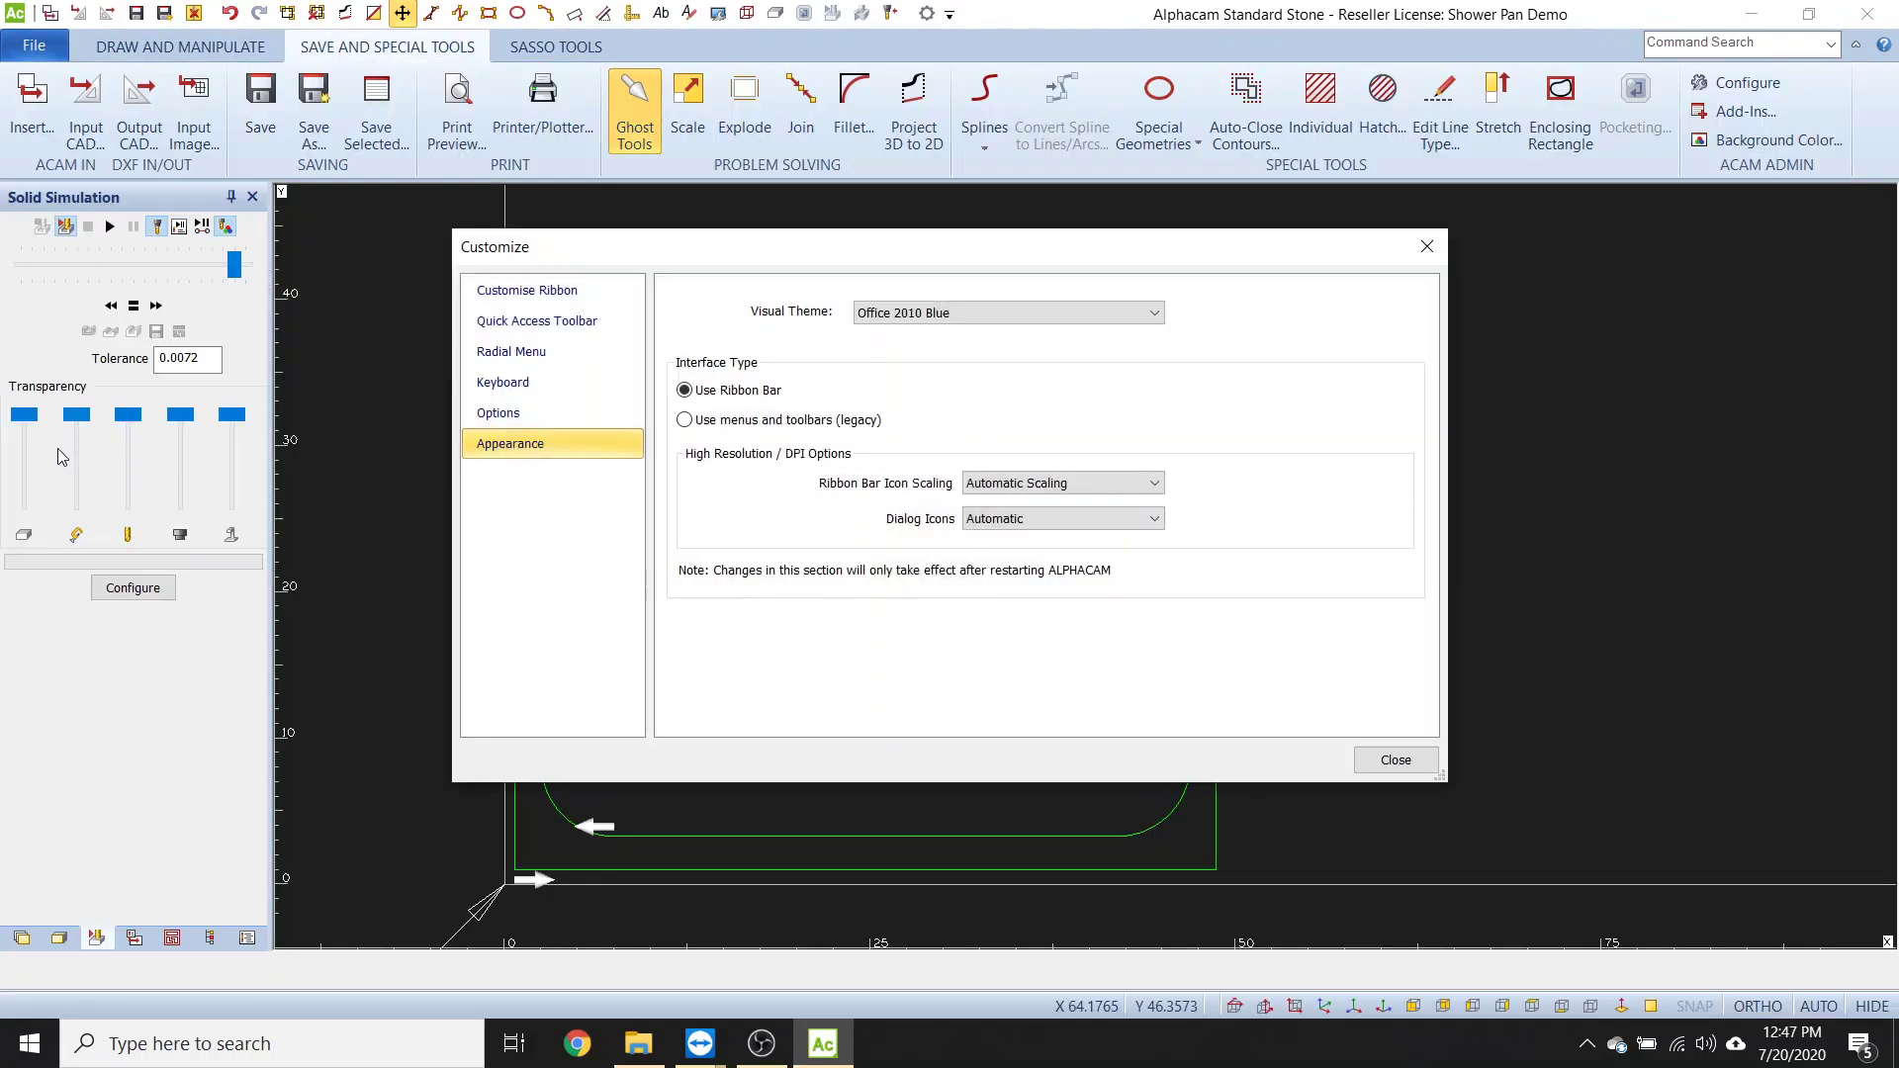
click(594, 292)
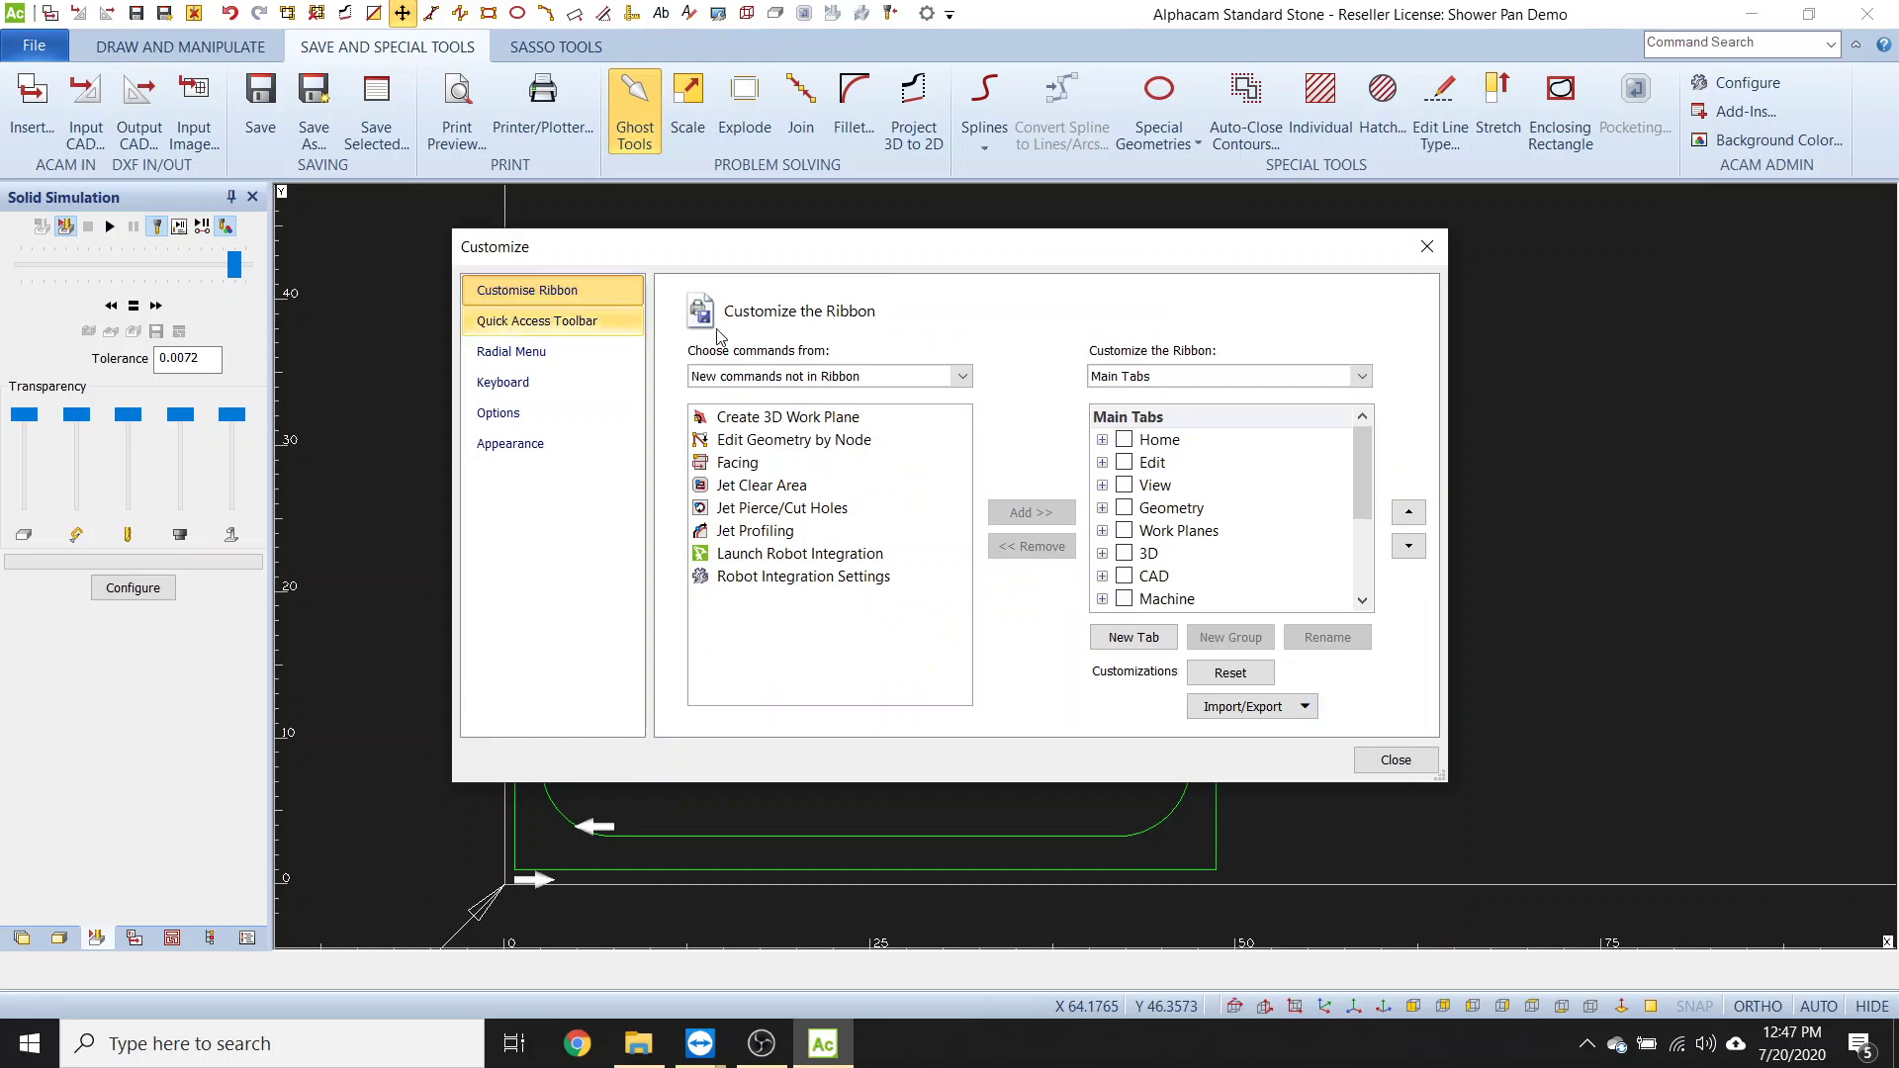
click(962, 377)
click(908, 397)
click(895, 377)
click(892, 416)
- Add the Shower Base... command to the SPECIAL TOOLS group under SAVE AND SPECIAL TOOLS
drag(960, 441, 939, 641)
click(764, 685)
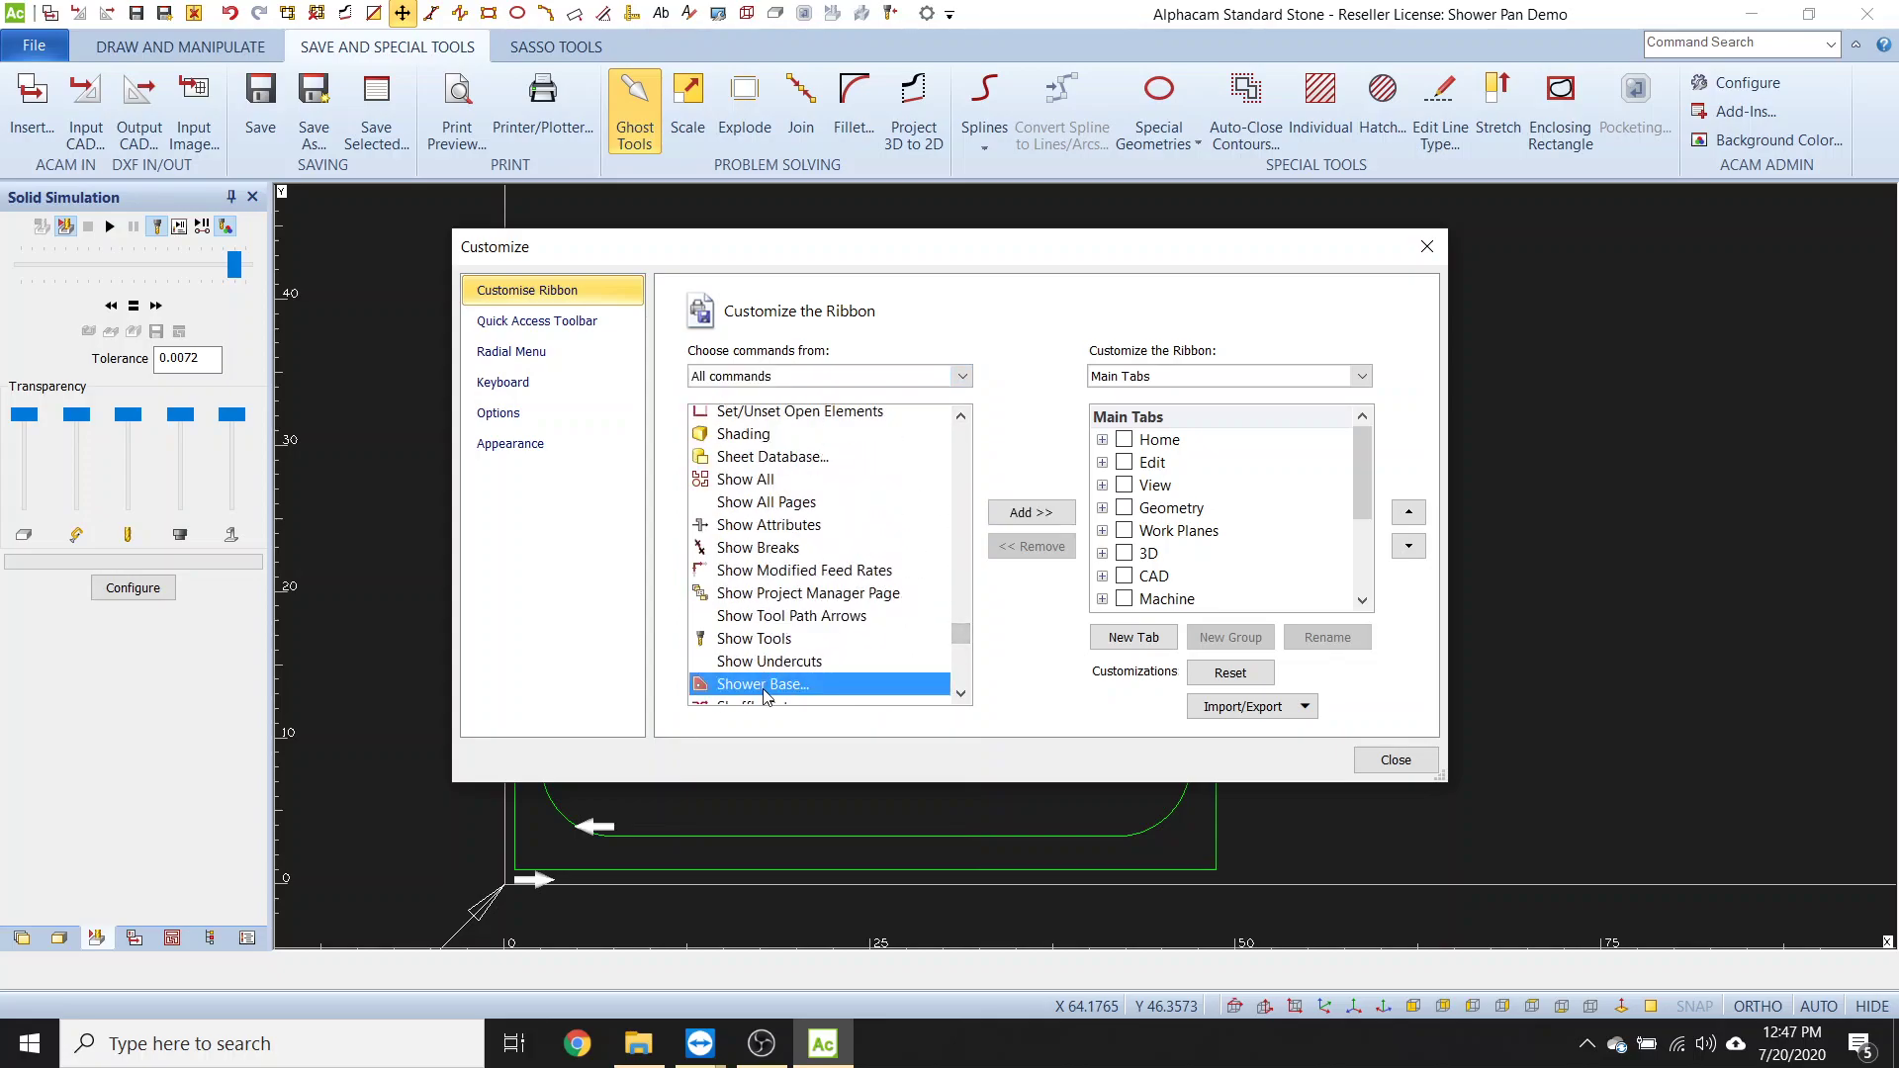
scroll(1182, 545, down, 2)
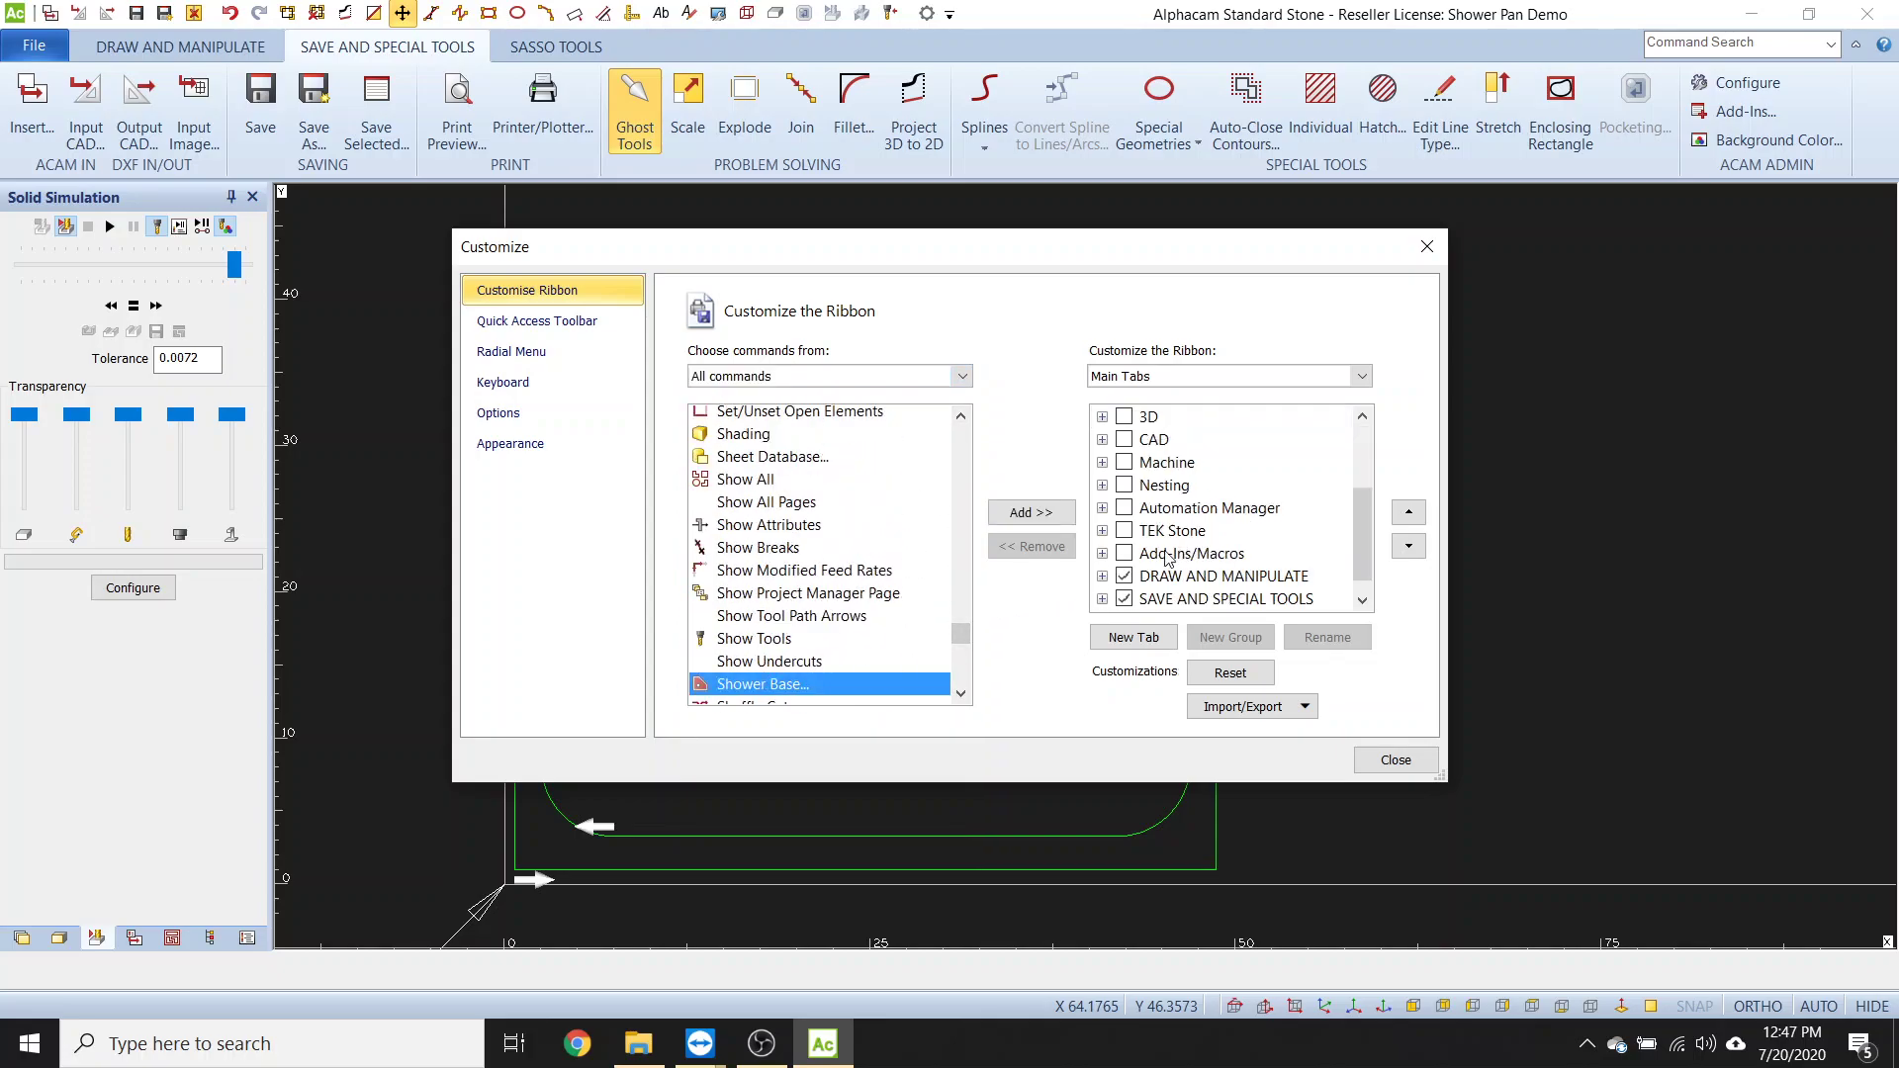
click(1102, 599)
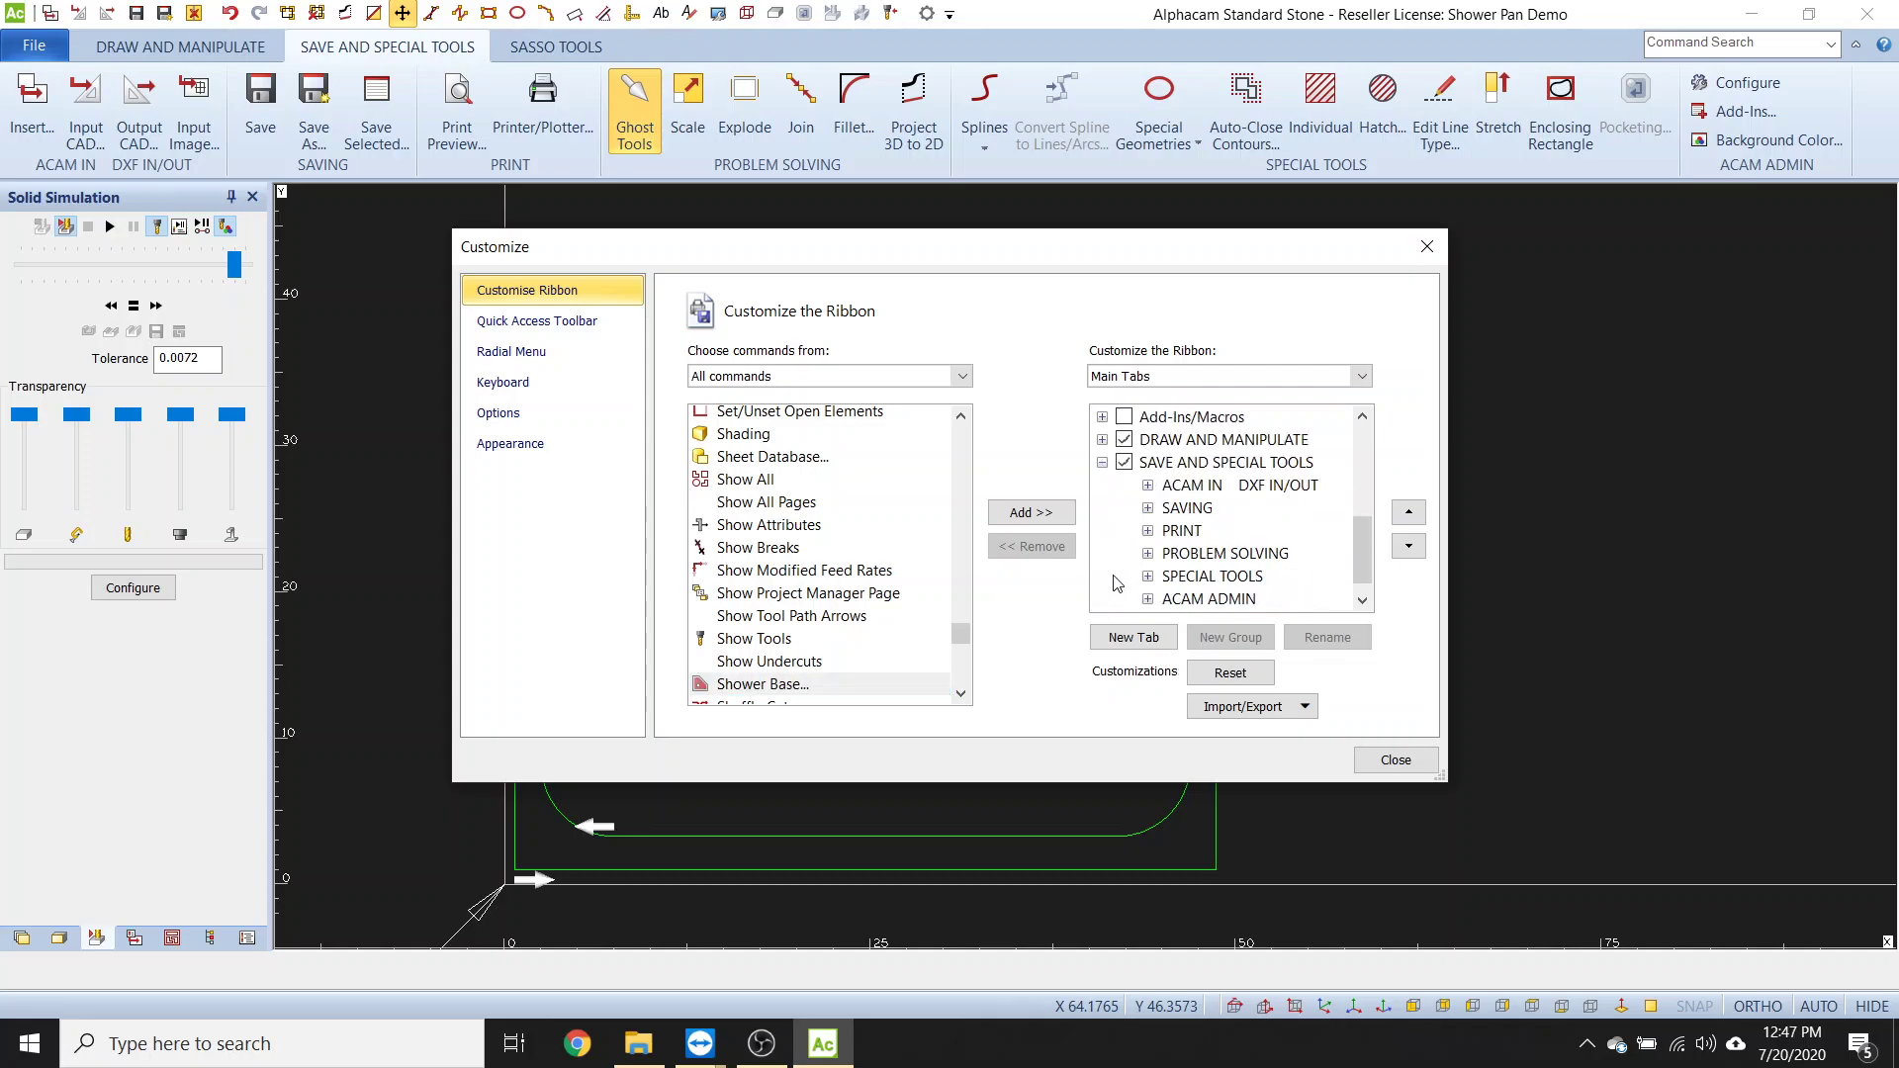
click(1148, 577)
scroll(1187, 582, up, 1)
scroll(1195, 523, down, 1)
click(1197, 509)
click(1039, 513)
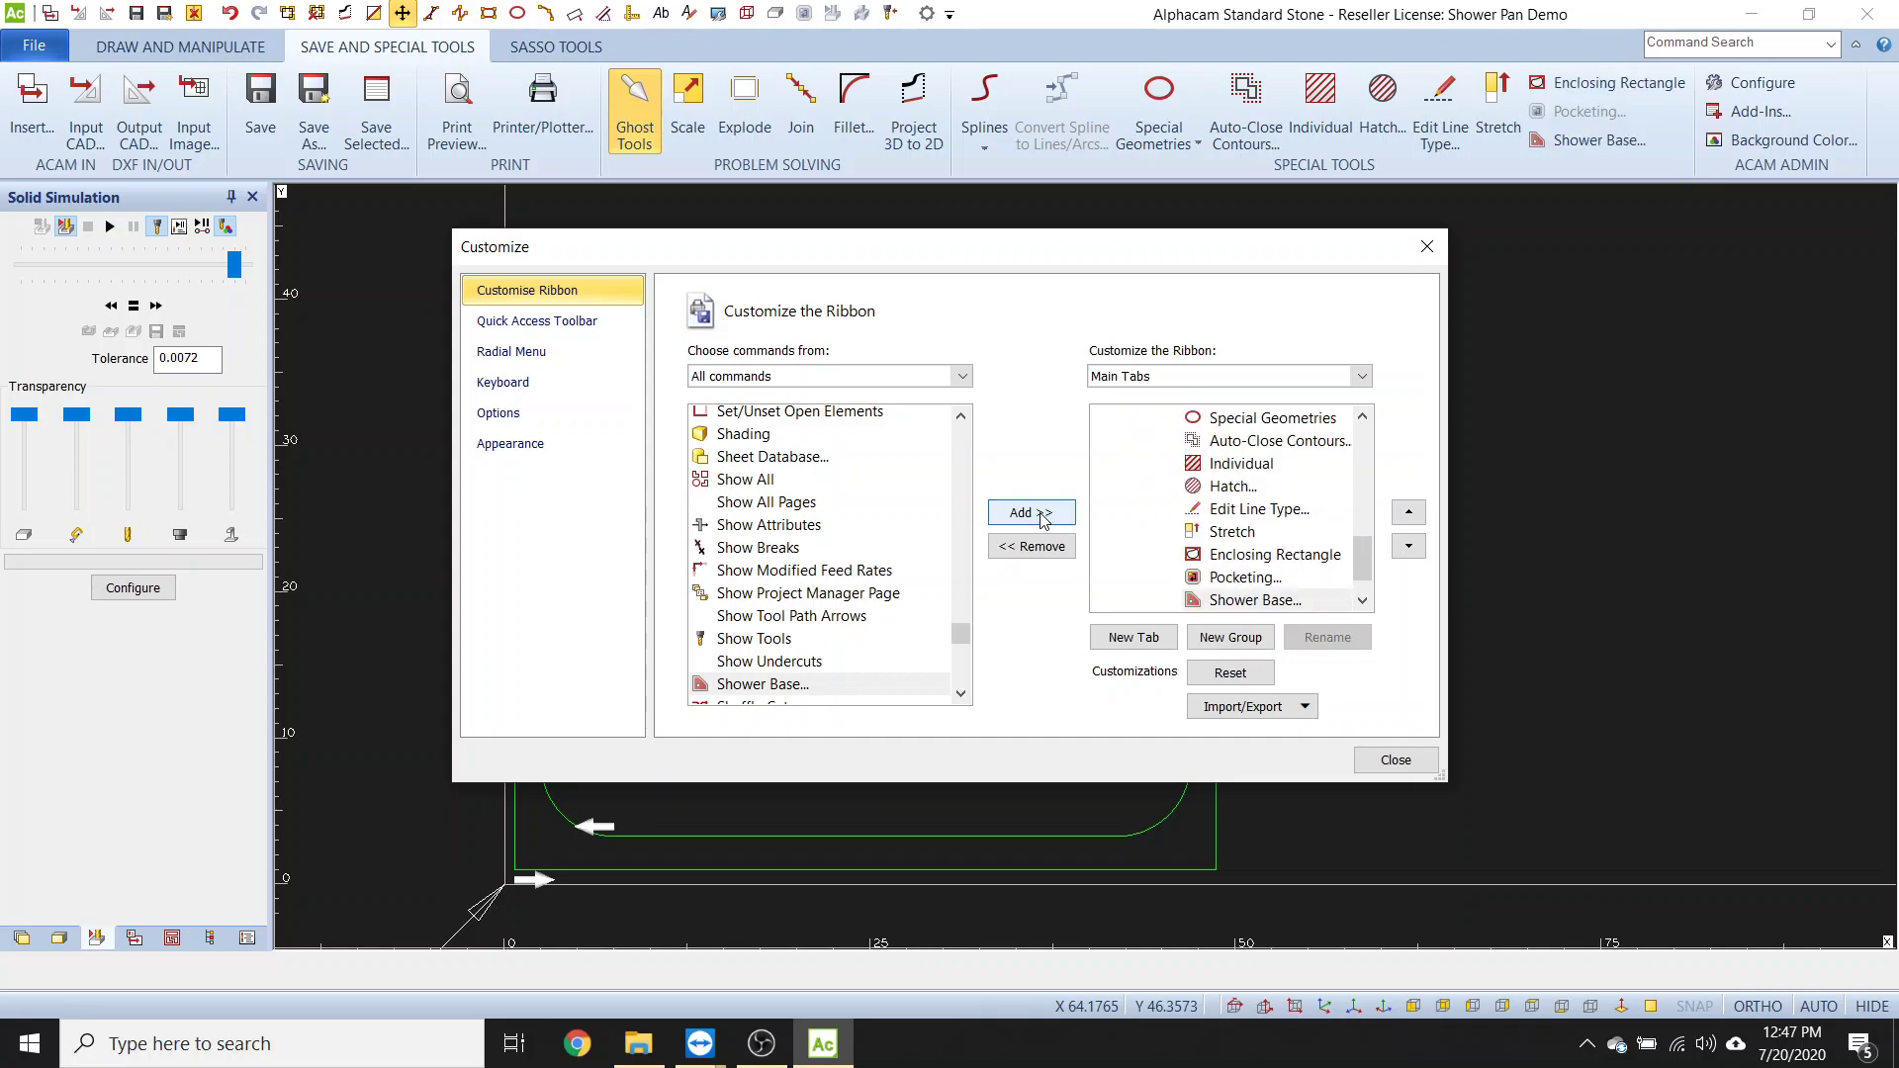
- Export all customizations, replacing Toolbar 2020.xml, and close the customization settings
click(1223, 712)
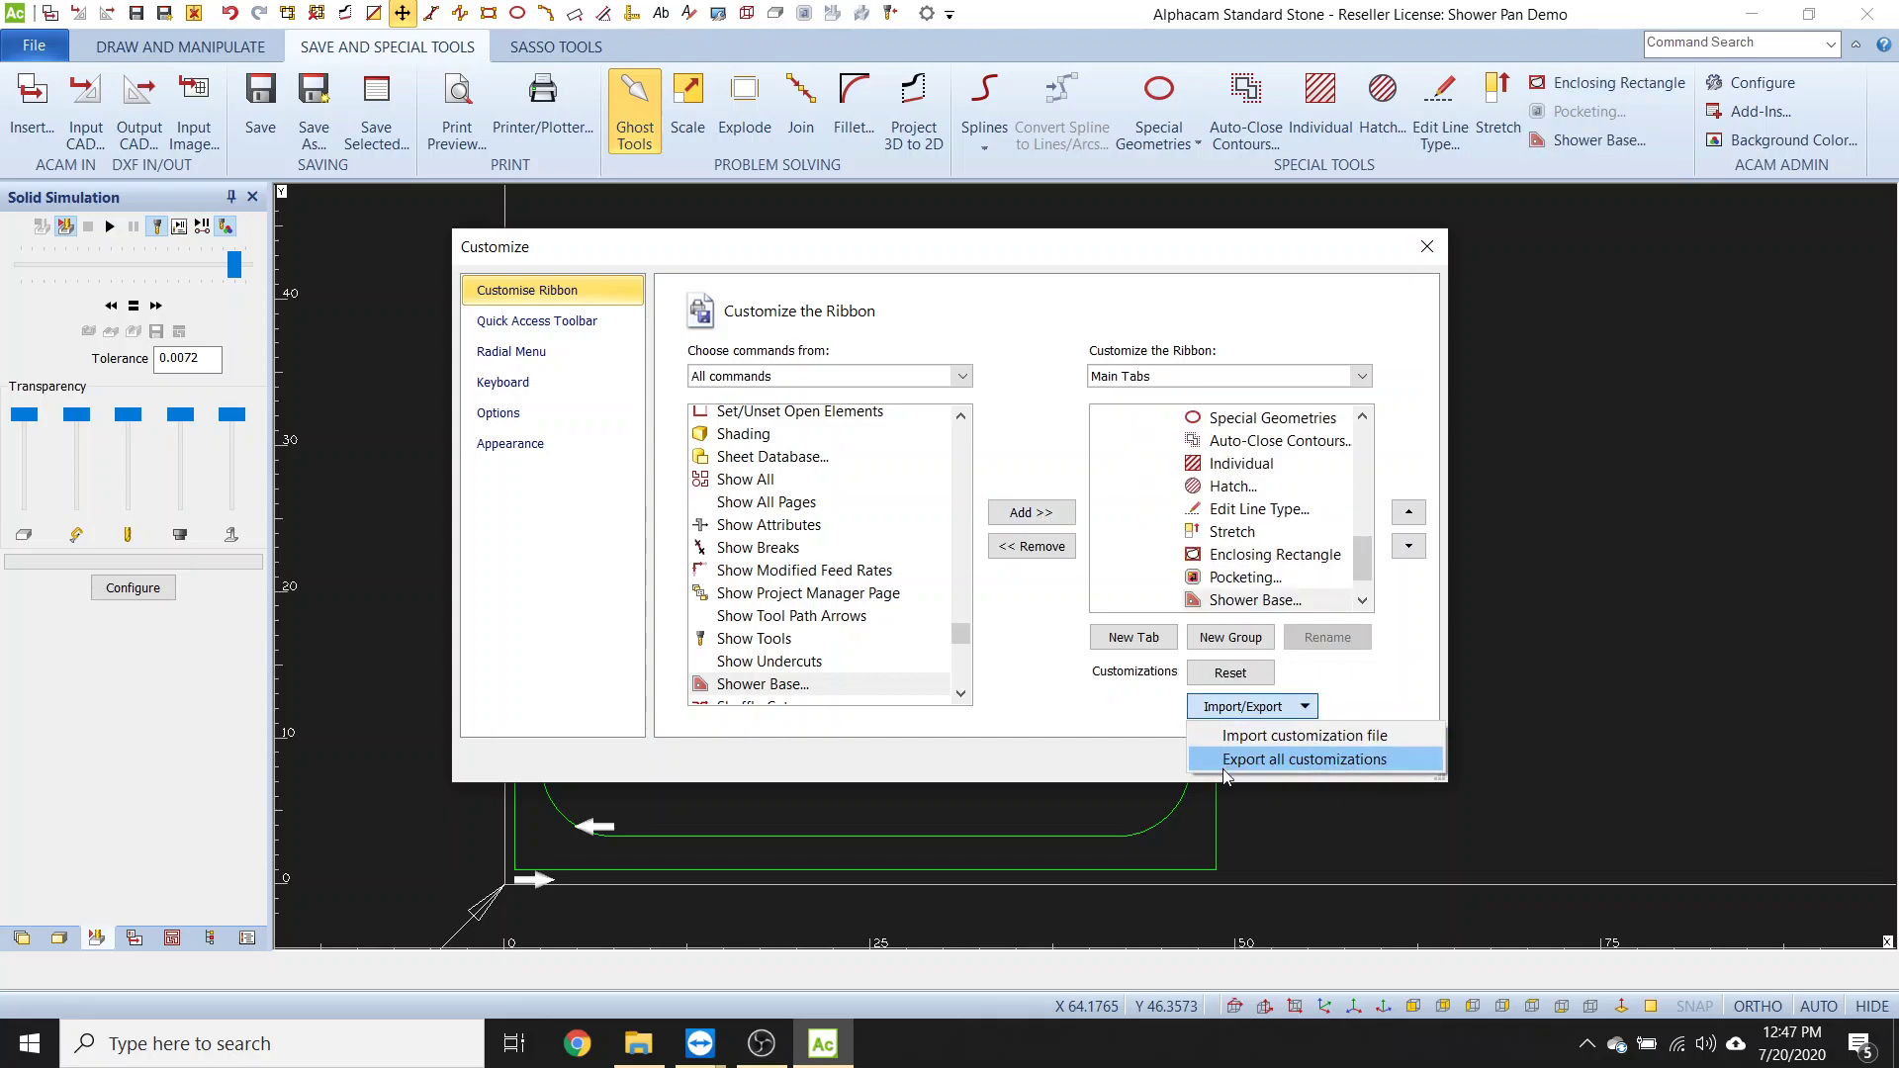
click(1249, 759)
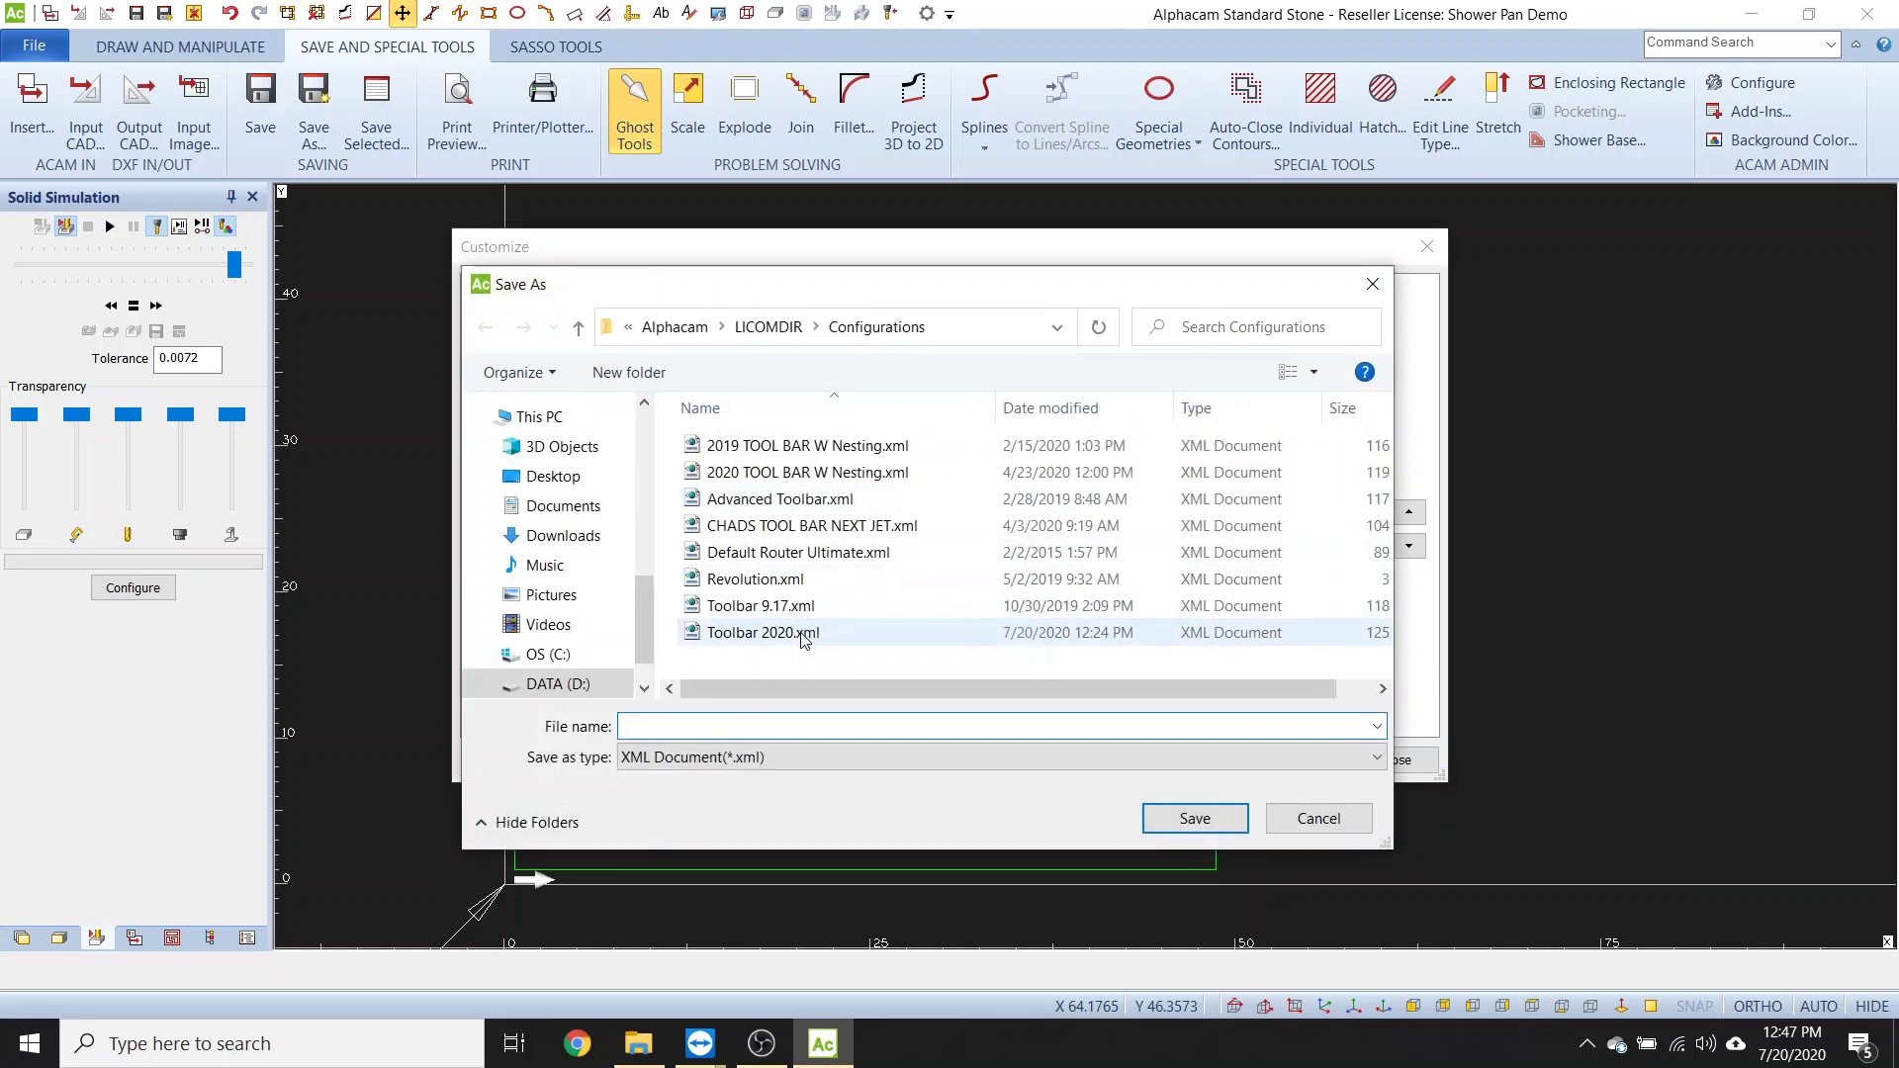
click(782, 632)
click(1202, 817)
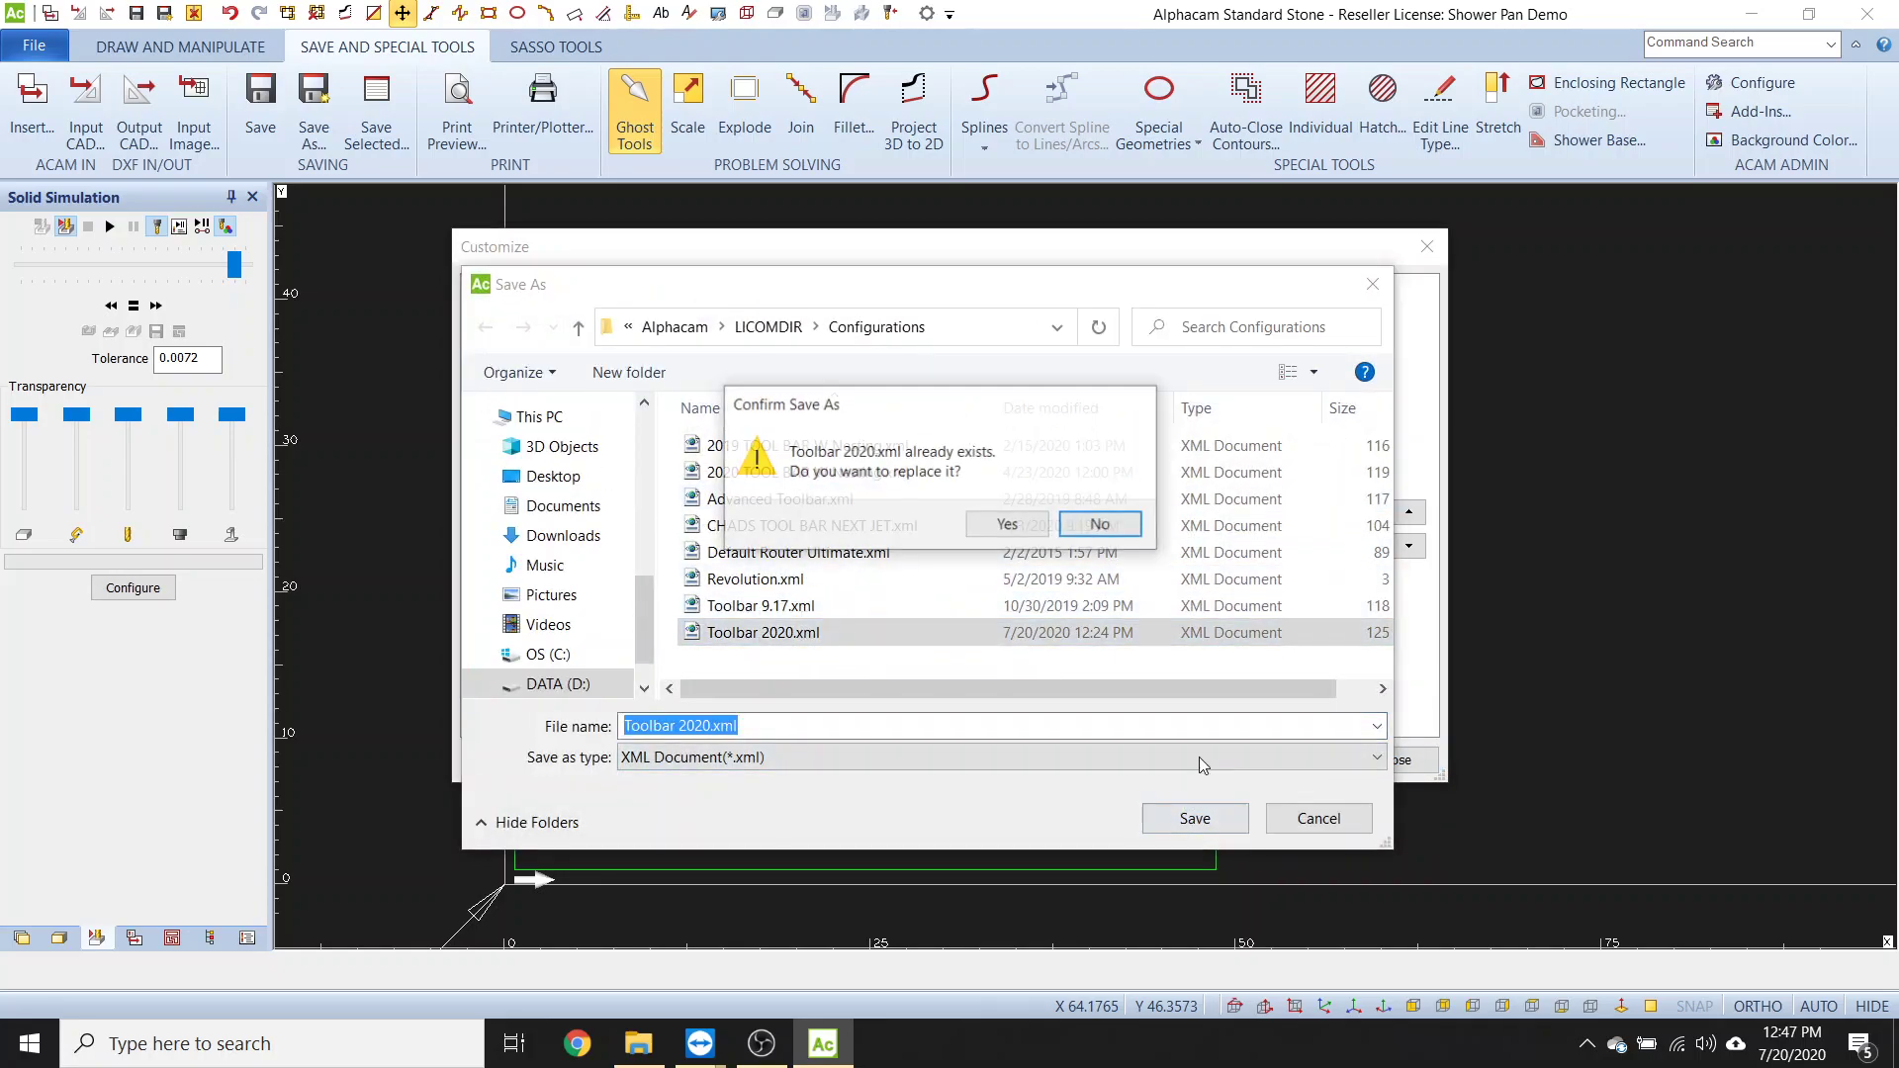
click(1008, 526)
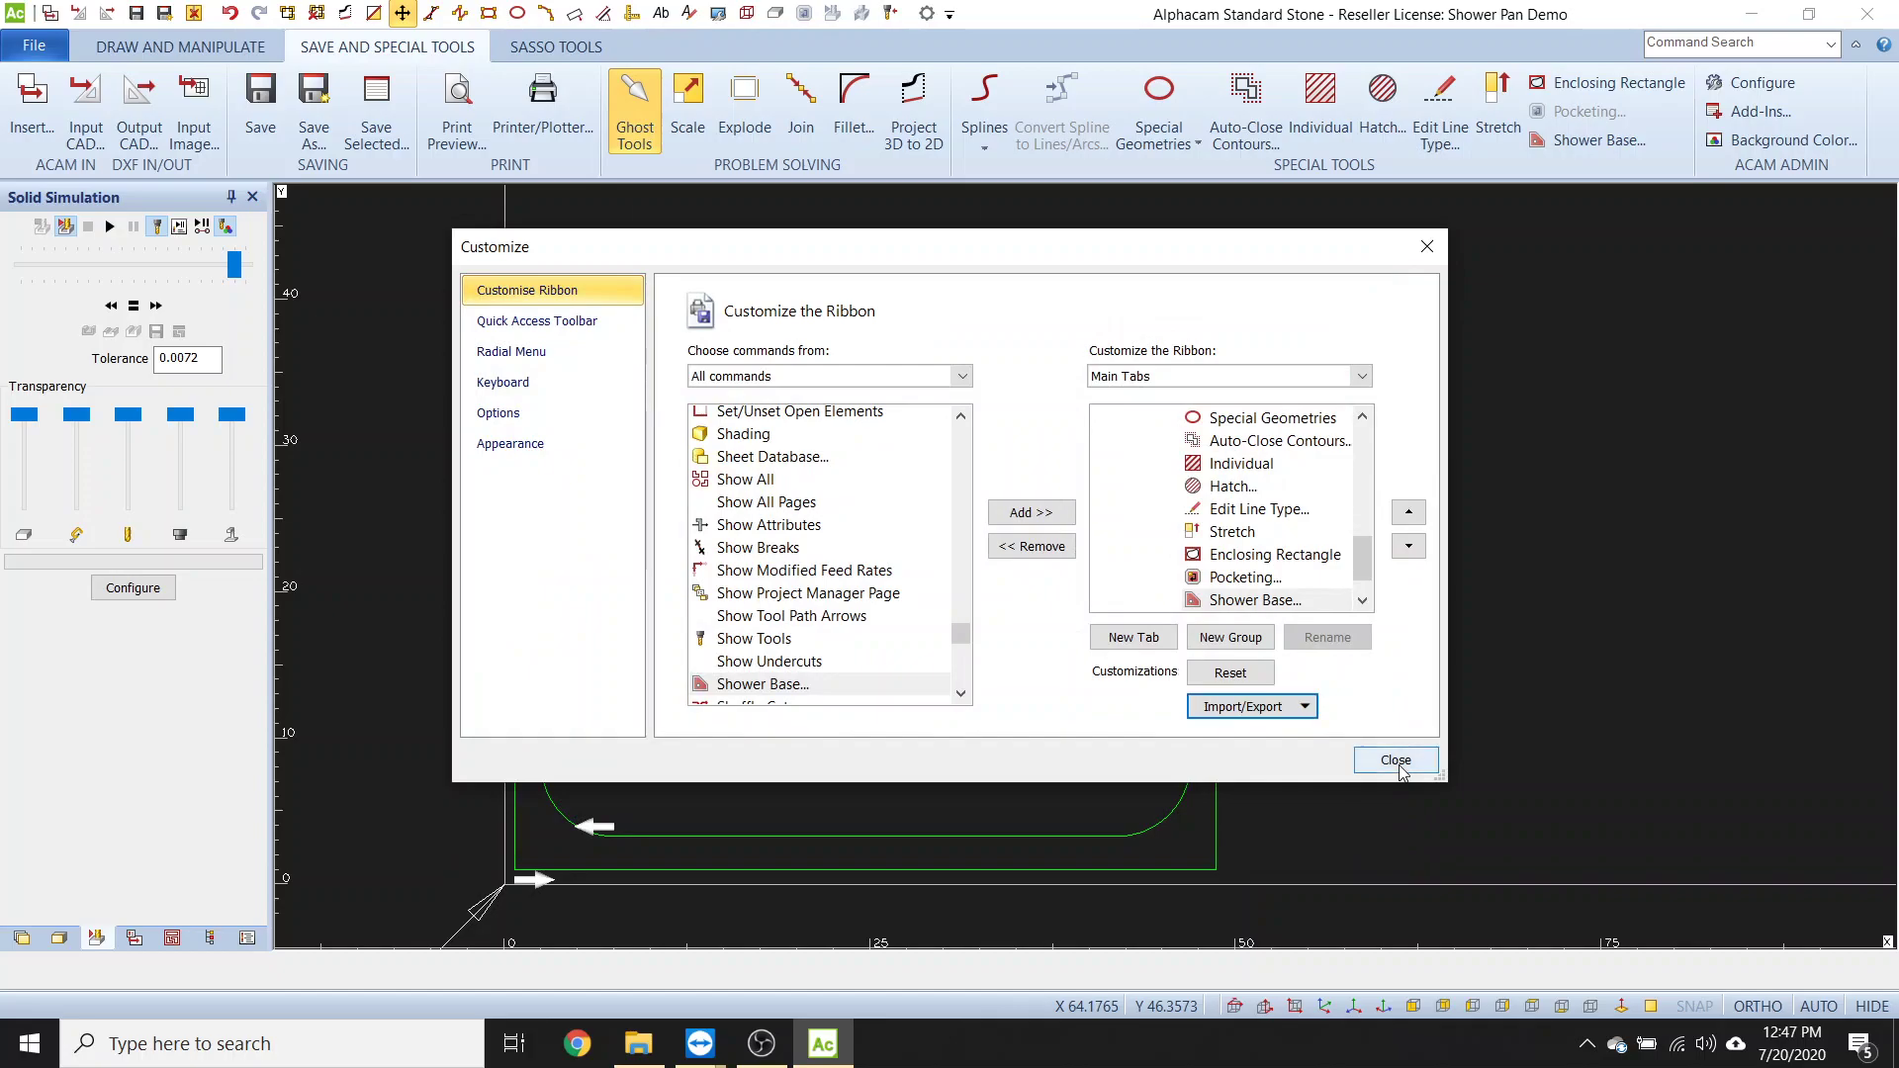
click(1395, 760)
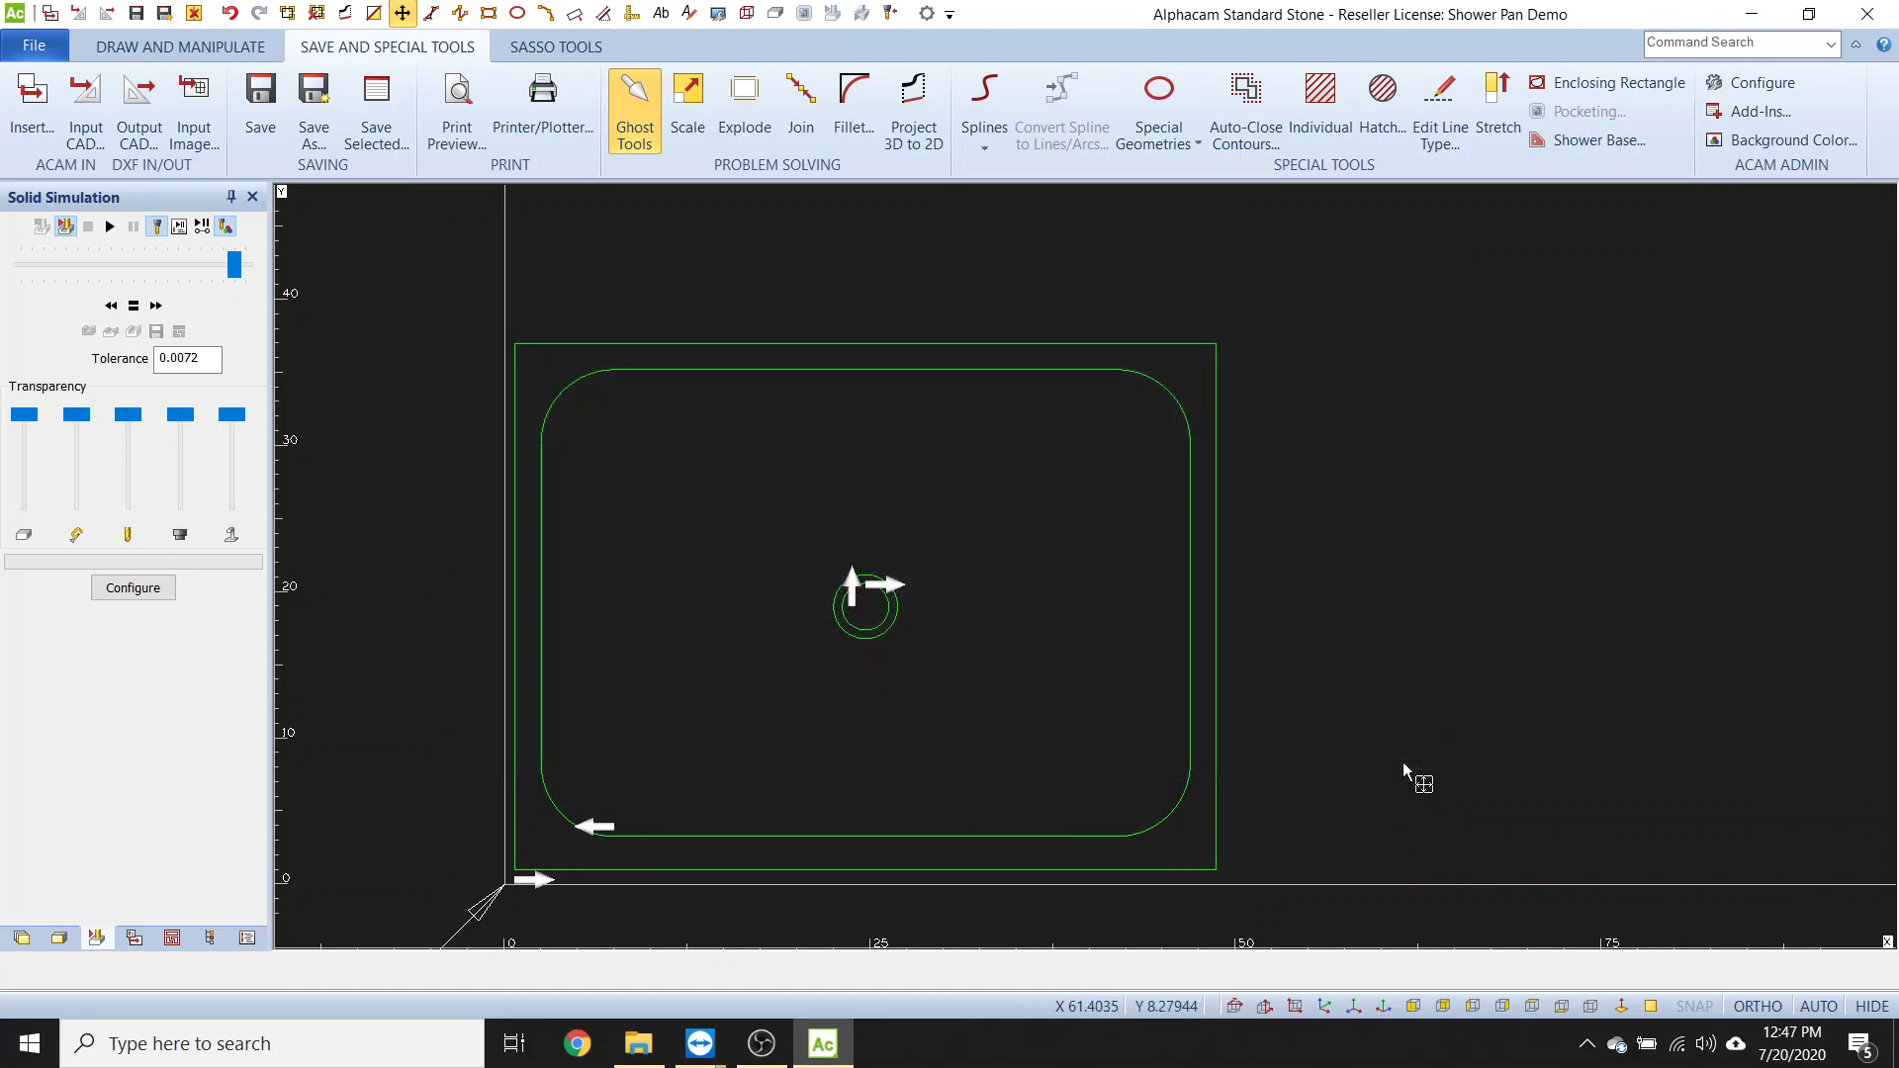
- Save the drawing over Shower Pan Demo.asd and dismiss the saved message
click(136, 13)
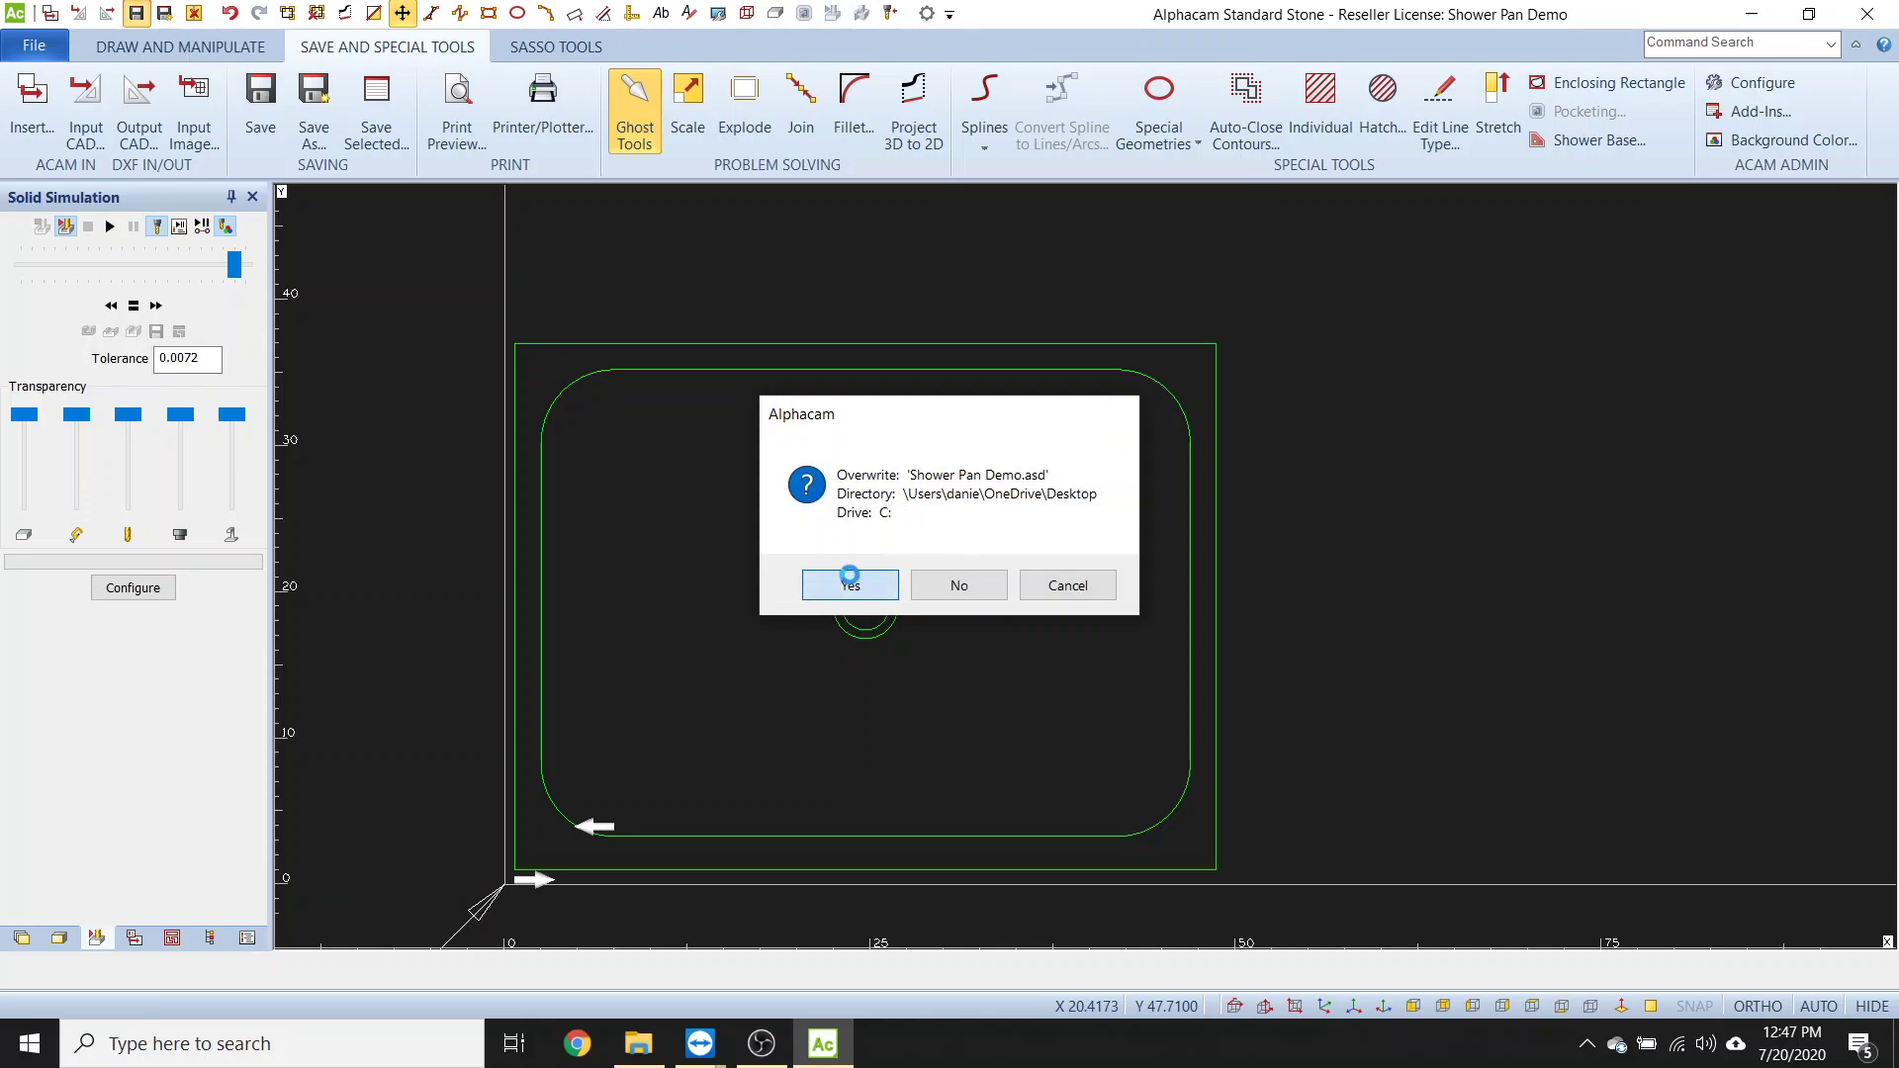
click(851, 584)
click(1048, 579)
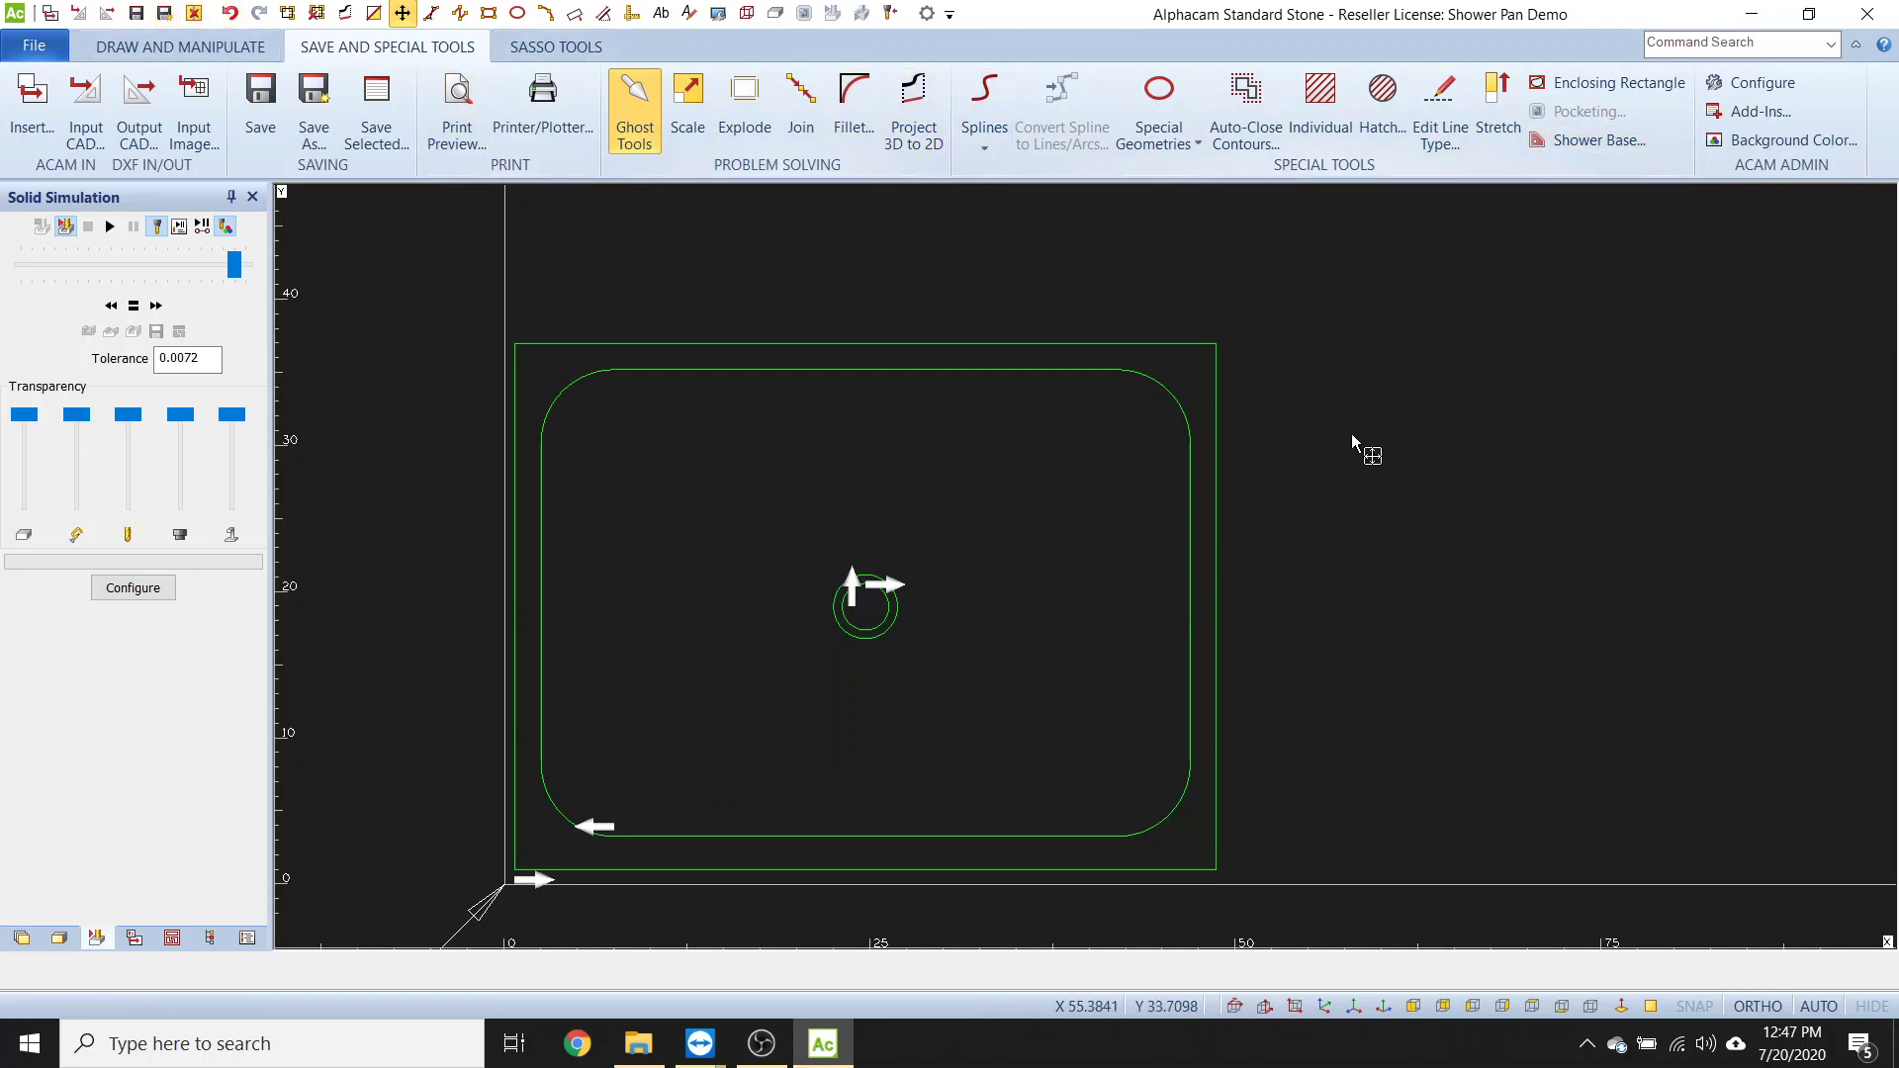
scroll(1287, 237, up, 1)
- Choose the gauge wheel from the stools.alp tool list as the active tool
scroll(1434, 416, down, 3)
scroll(1043, 627, up, 2)
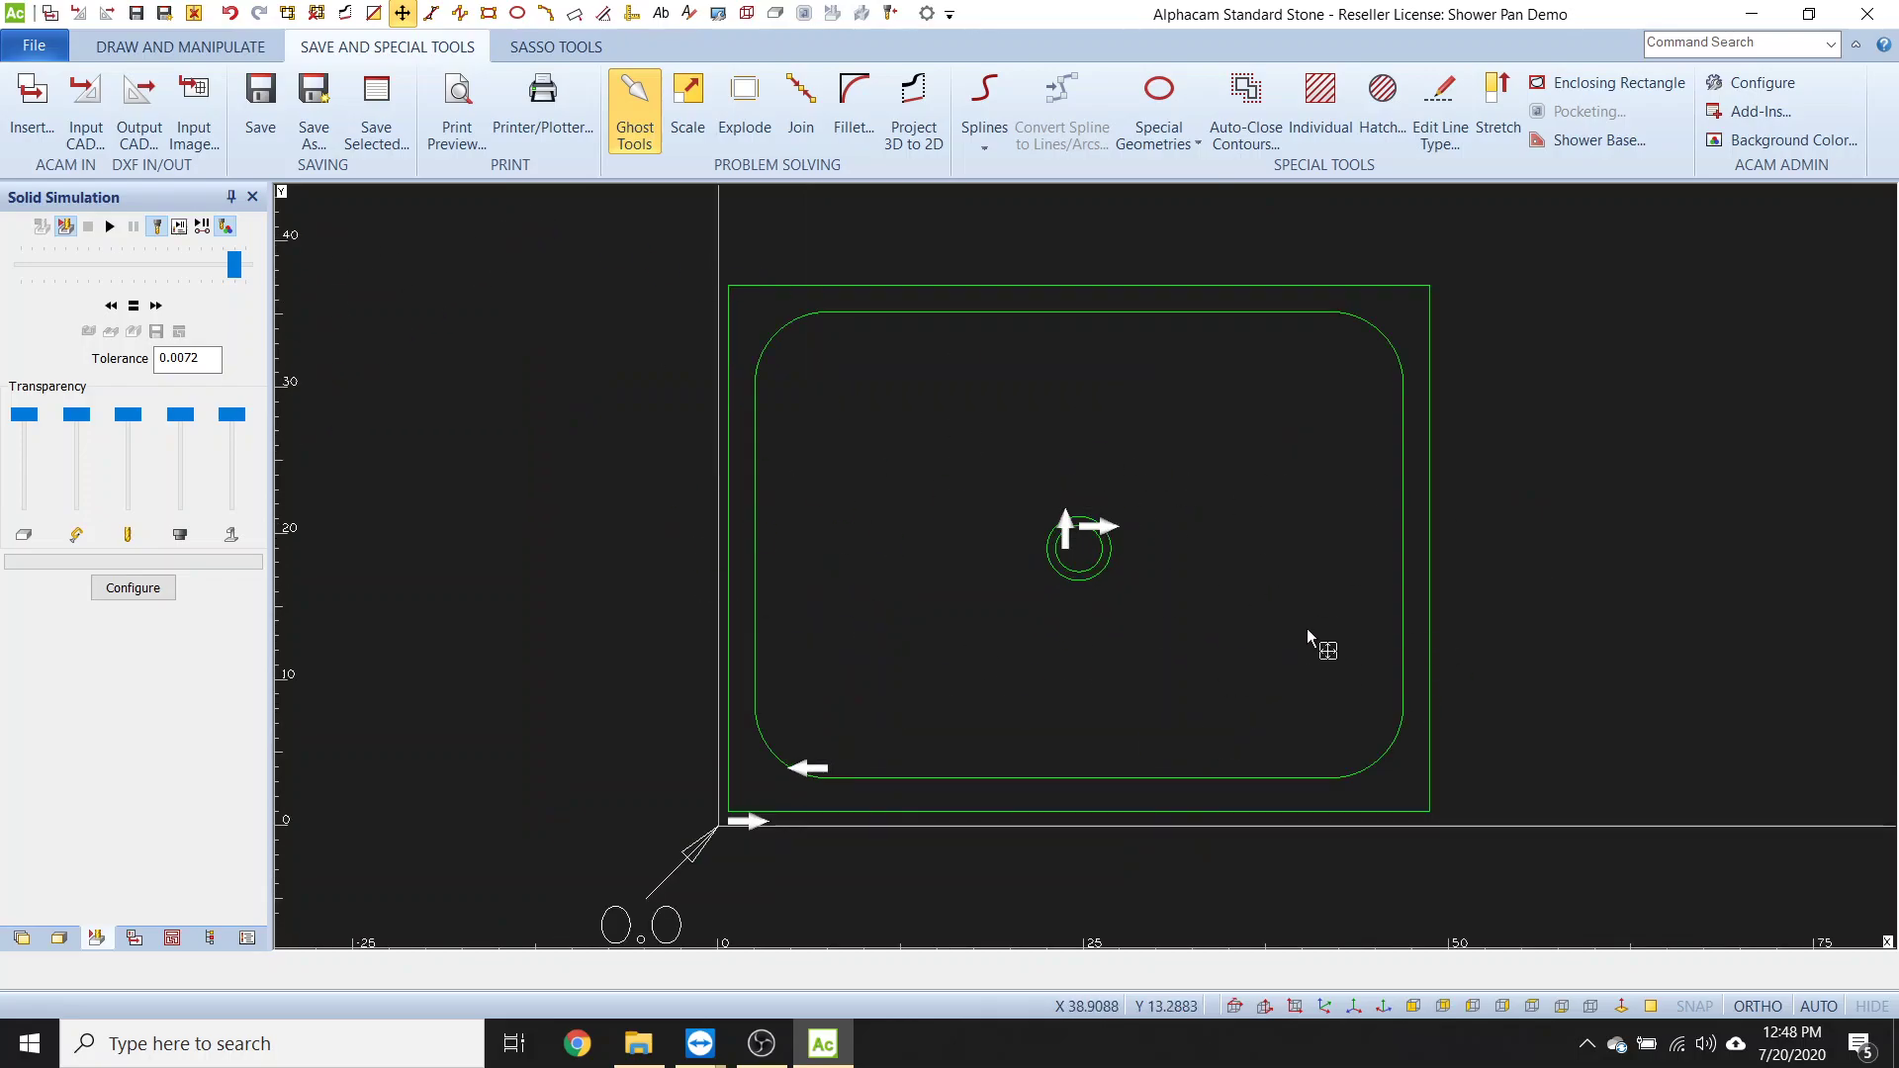
scroll(1700, 120, down, 1)
click(1741, 84)
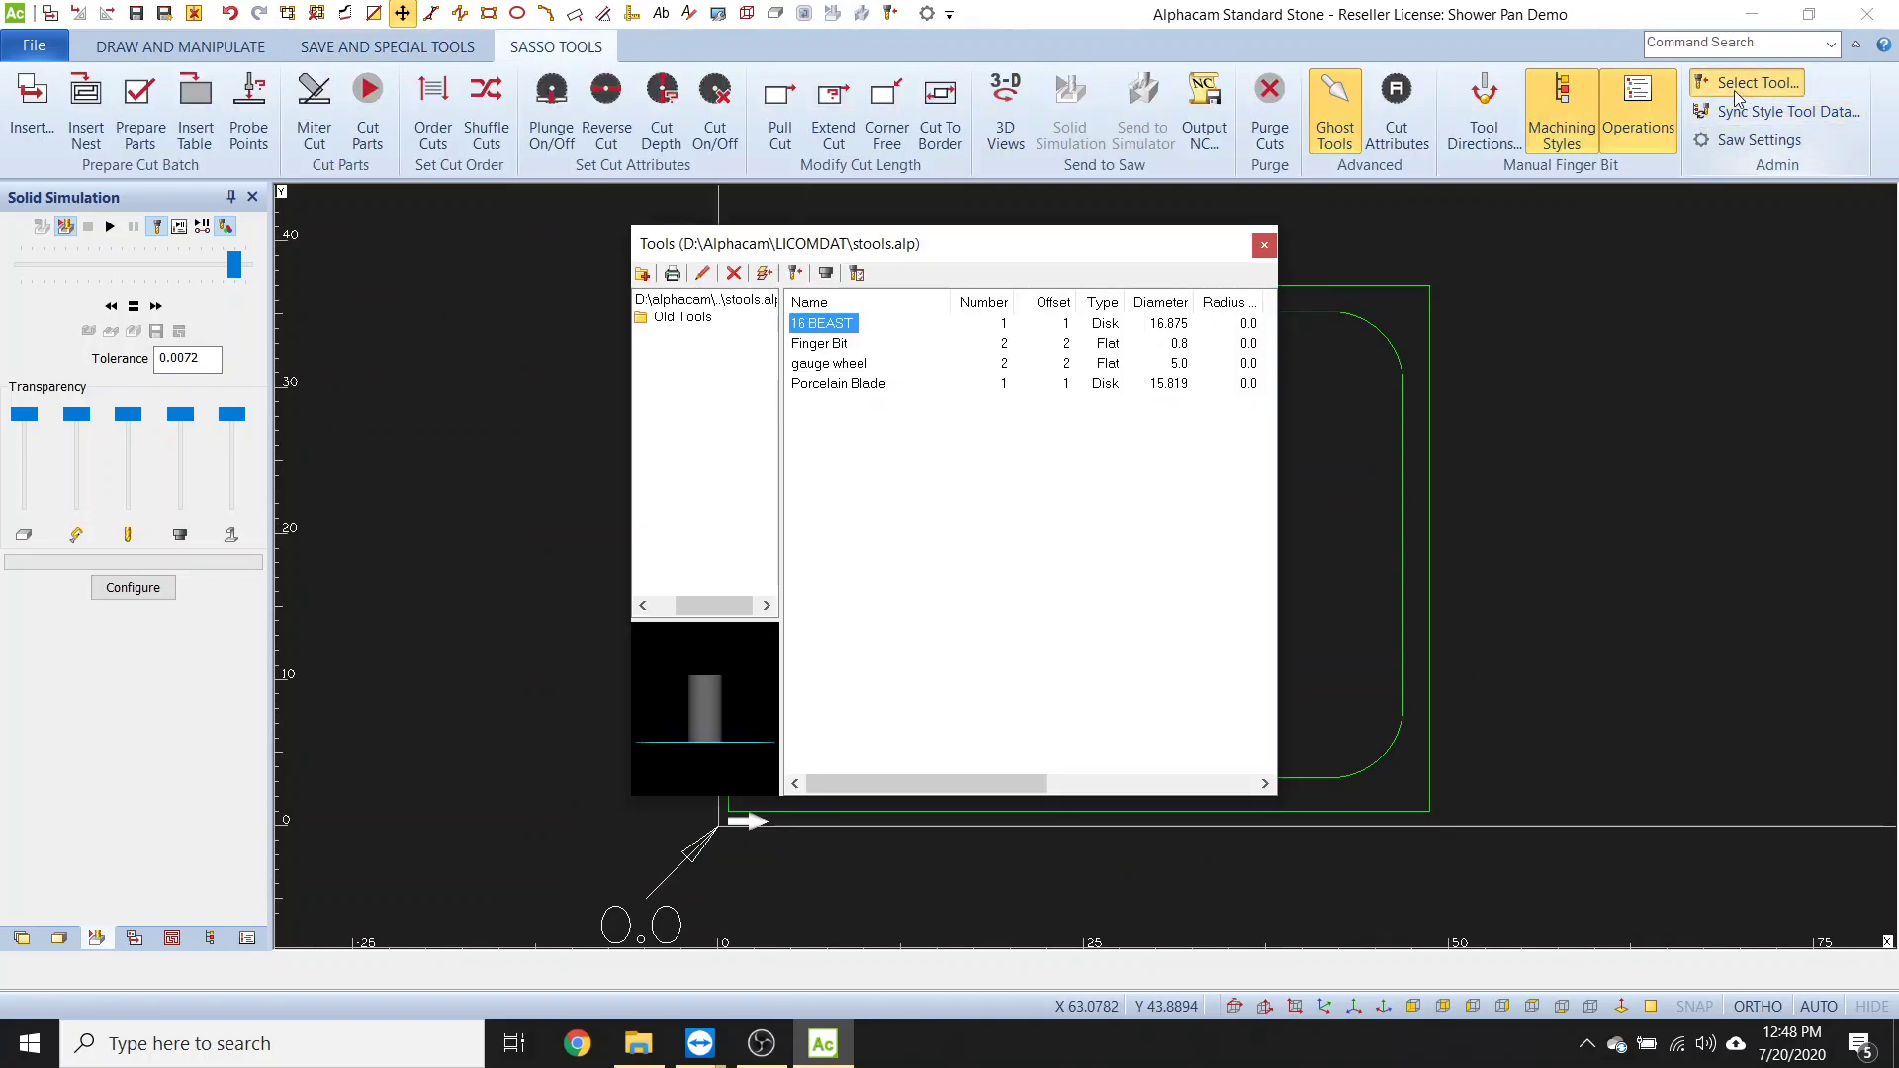
click(836, 364)
double_click(837, 366)
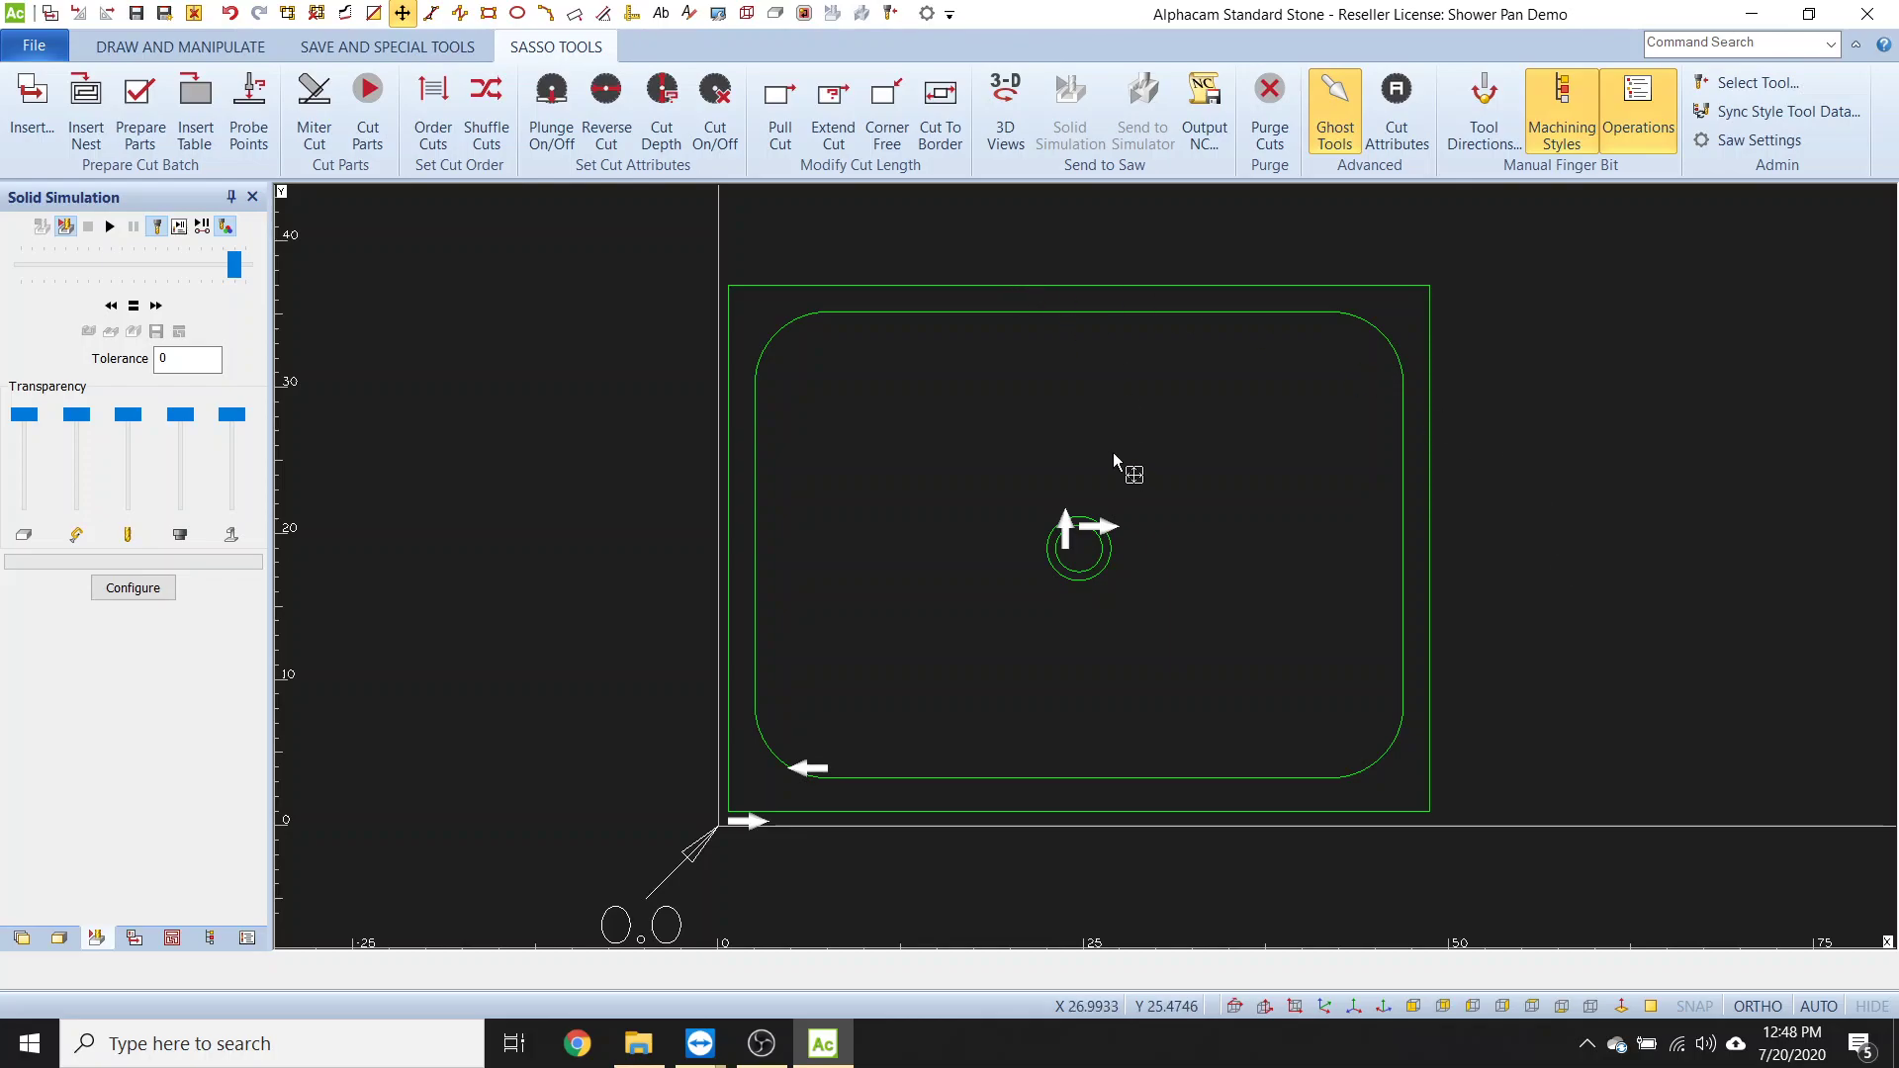
scroll(1304, 109, up, 1)
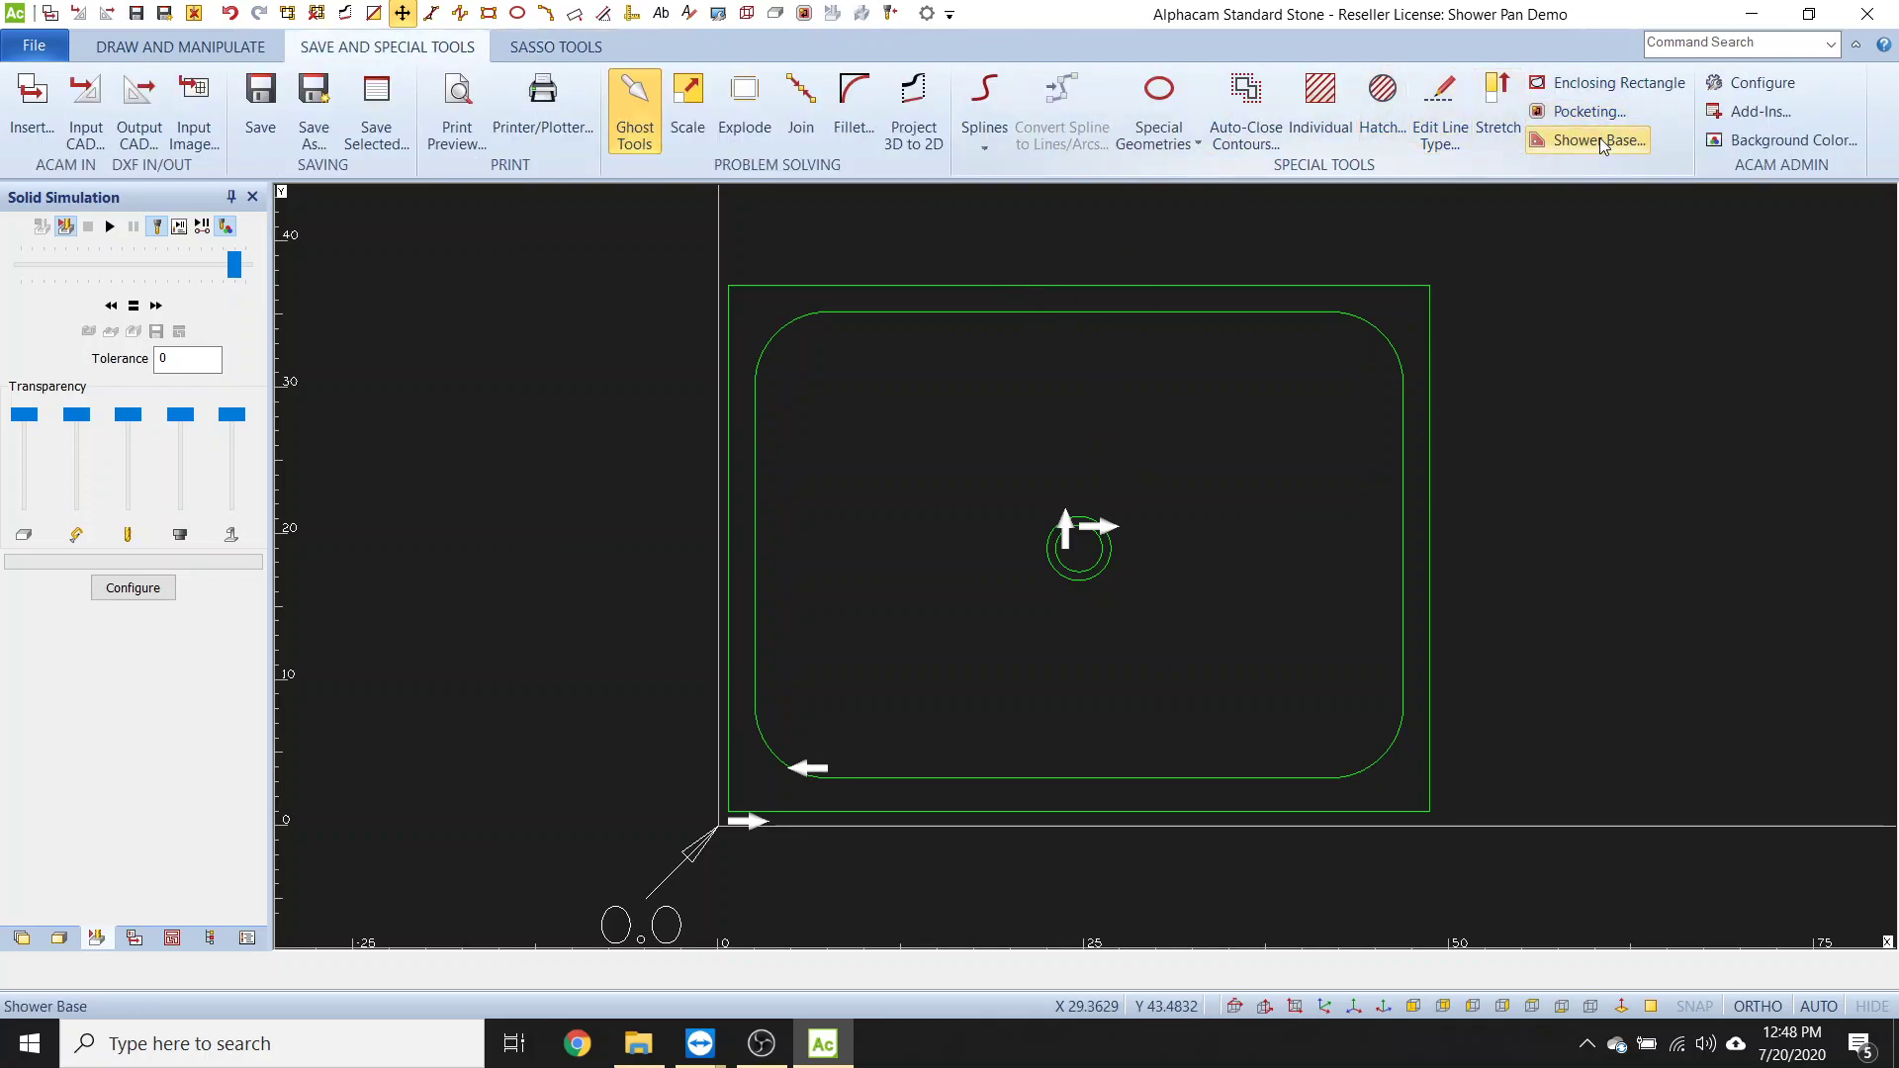
- Open Shower Base Machining for the gauge wheel and move the dialog to the left
click(1599, 139)
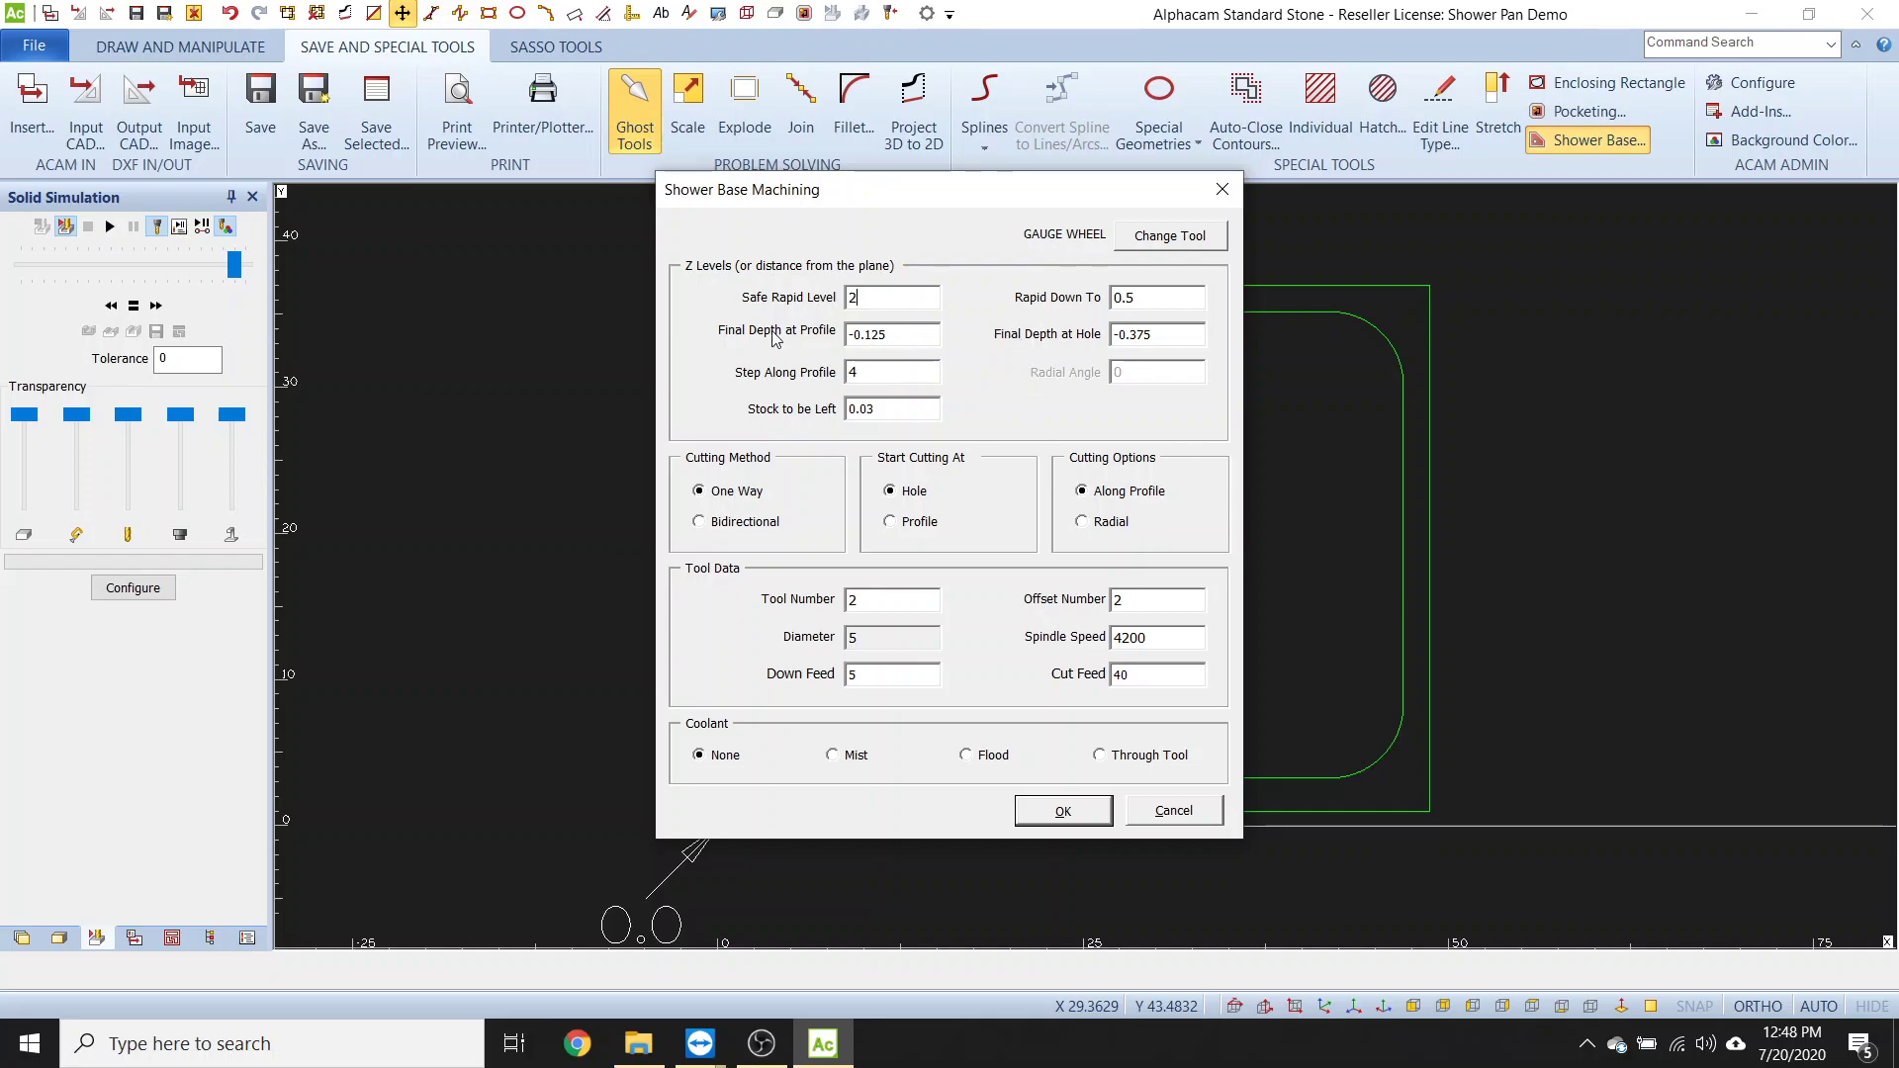
drag(927, 194, 1487, 242)
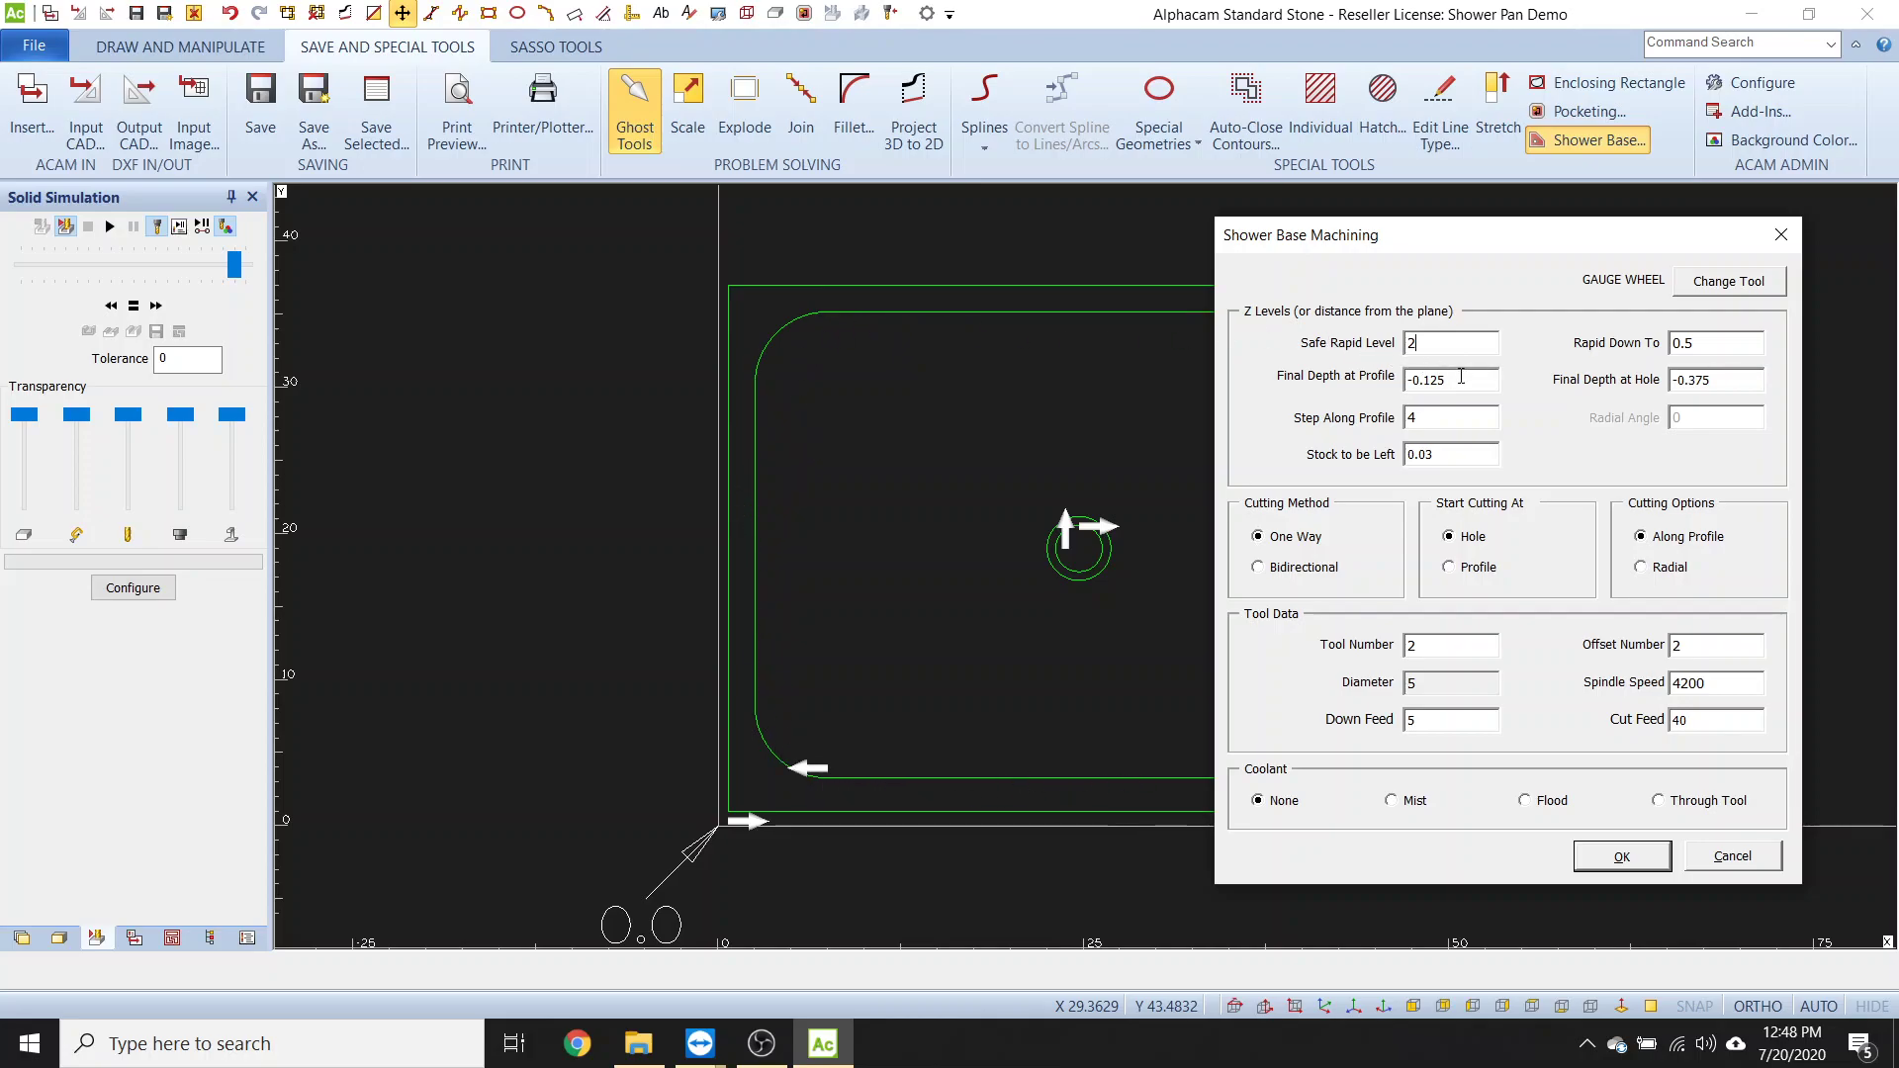
drag(1594, 234, 663, 232)
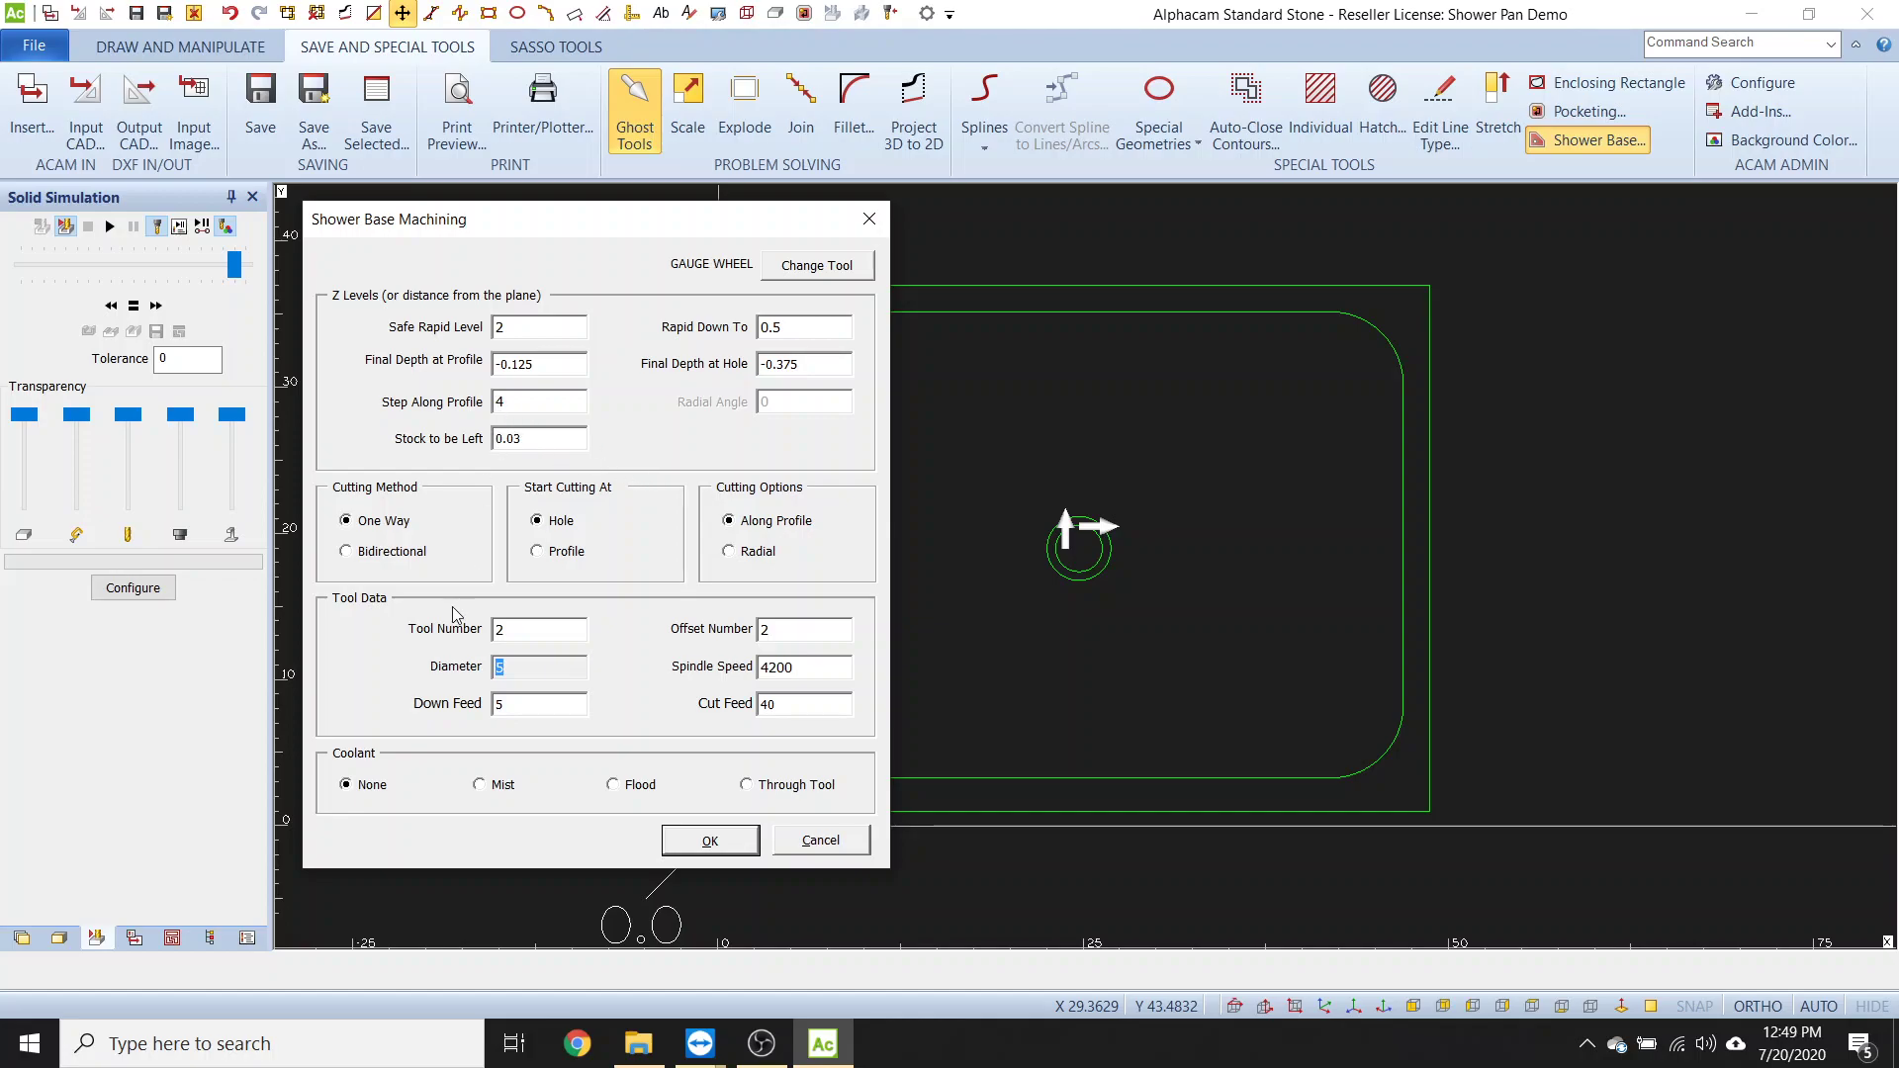
- Accept profile depth -0.125, hole depth -0.375, spindle speed 4200 and cut feed 40
click(528, 398)
click(711, 843)
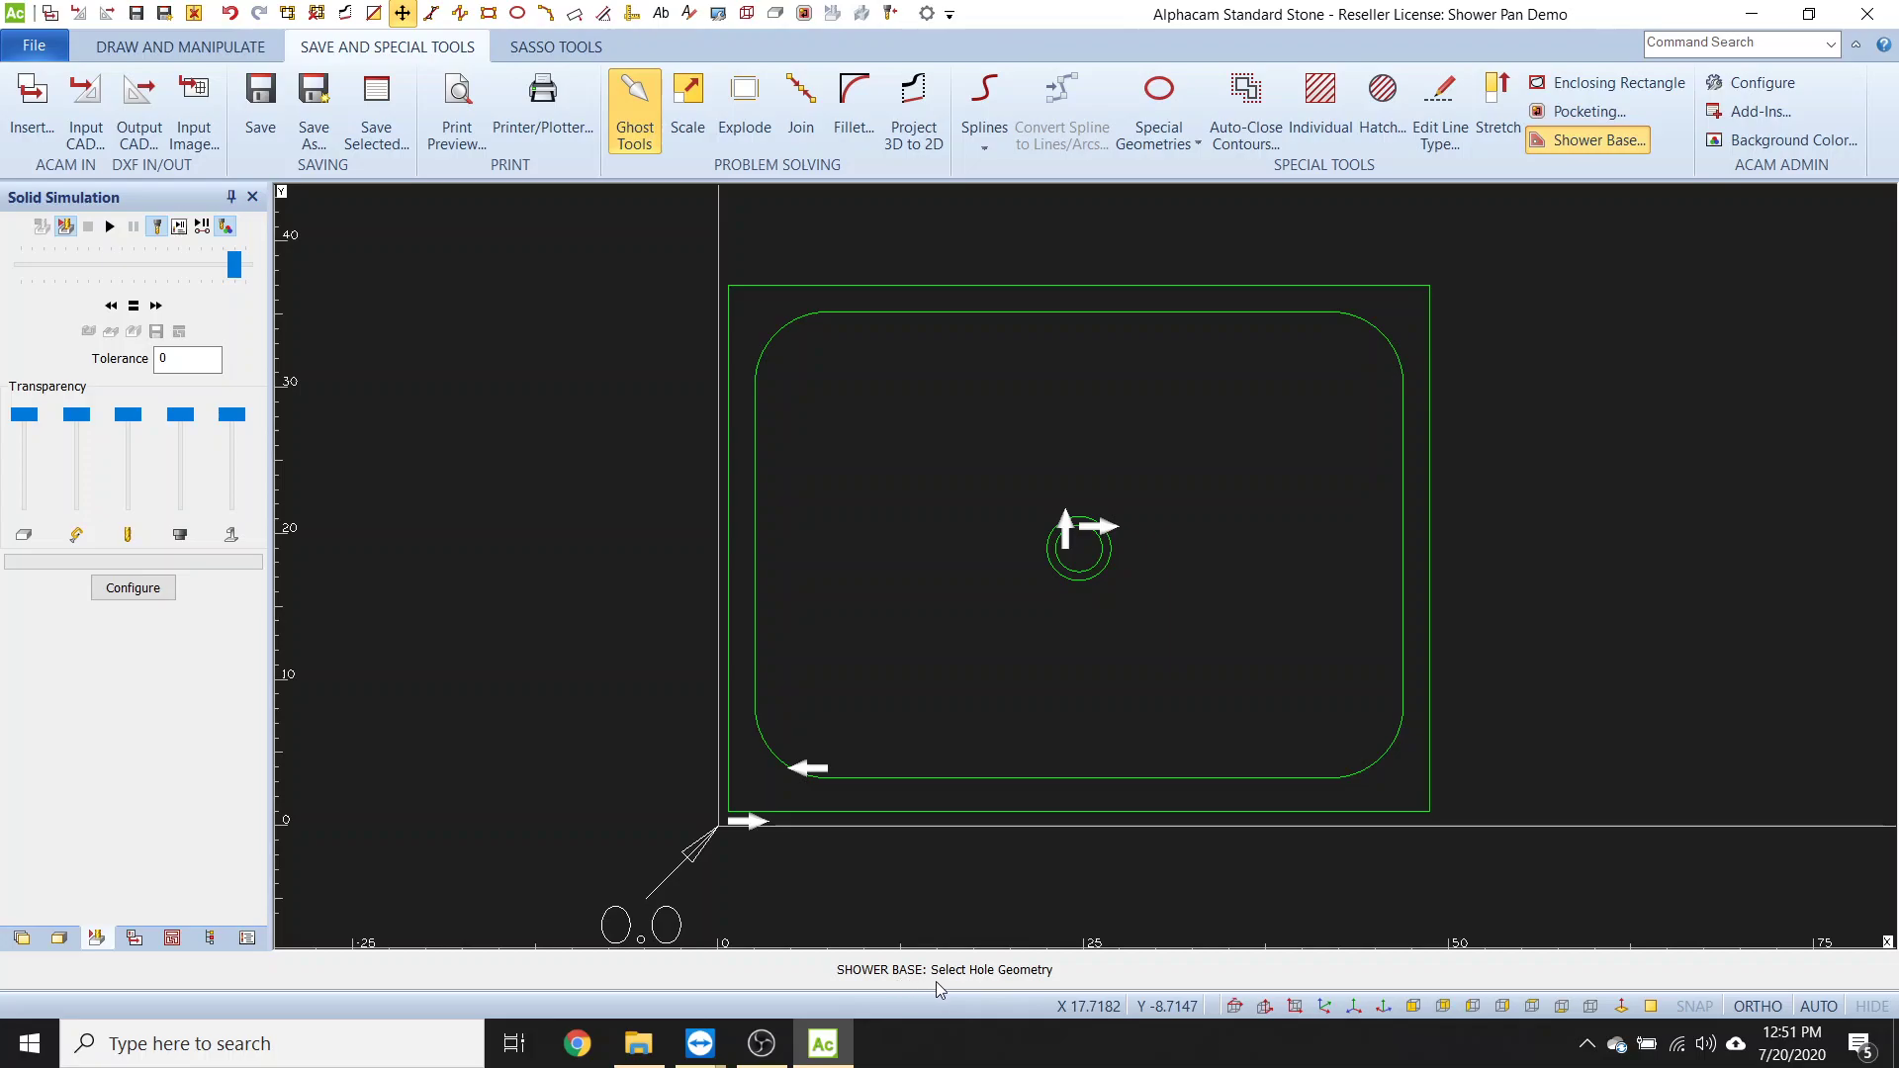
- Pick the centre drain hole circle, then the inner rounded profile, to create the radial base cuts
scroll(1085, 586, up, 2)
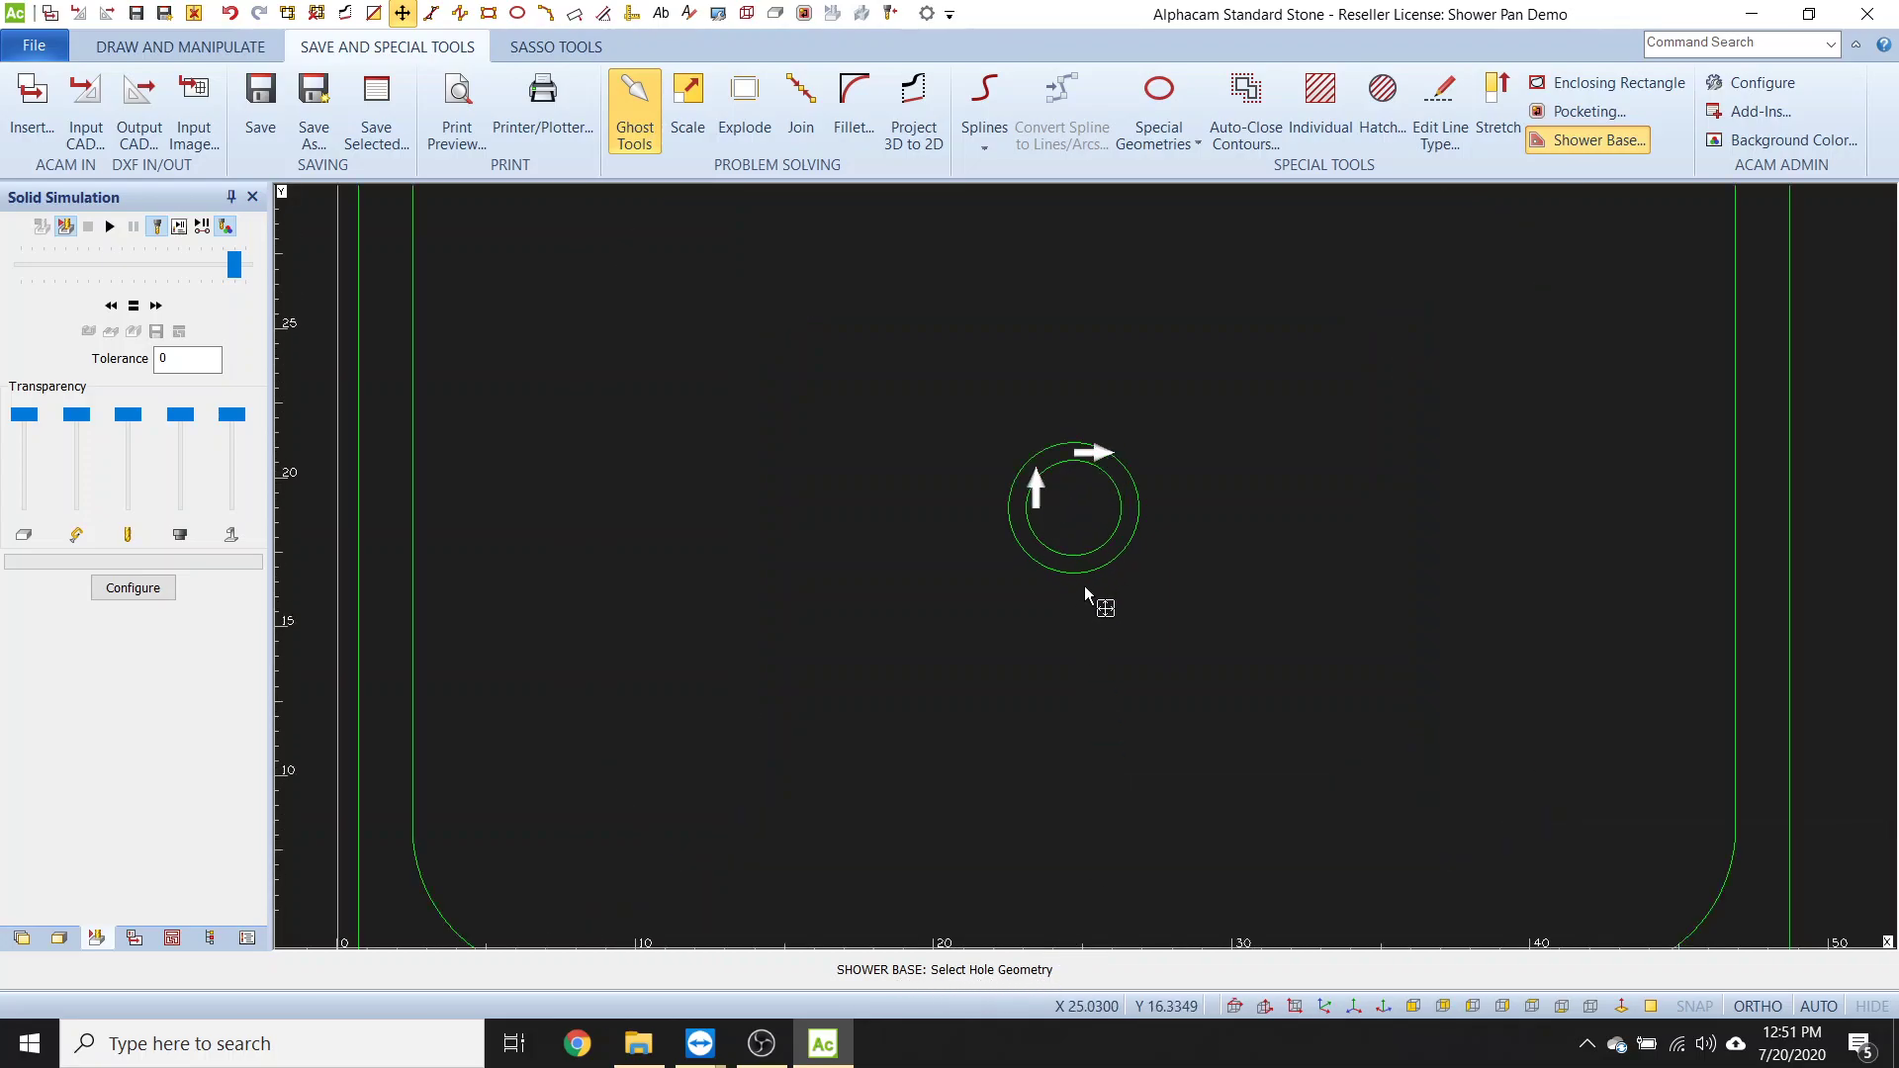
click(1074, 556)
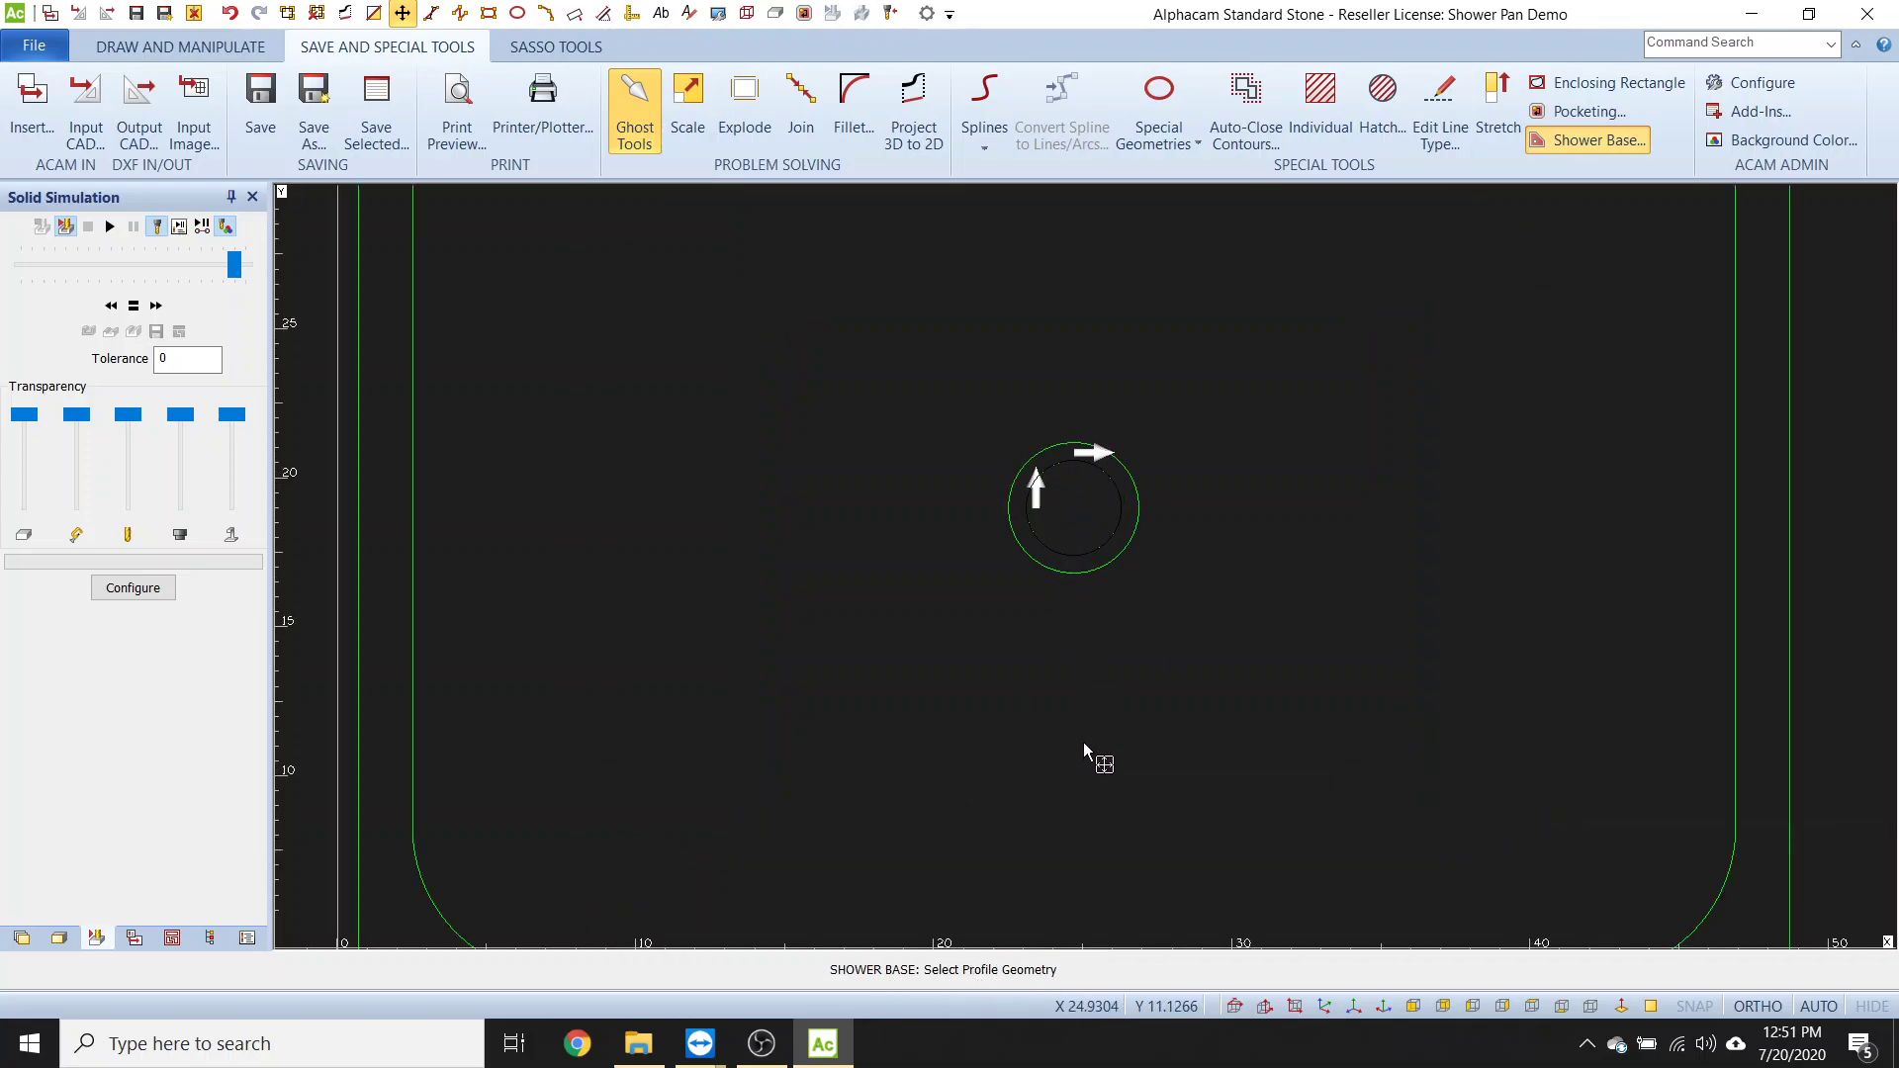
scroll(1084, 744, down, 2)
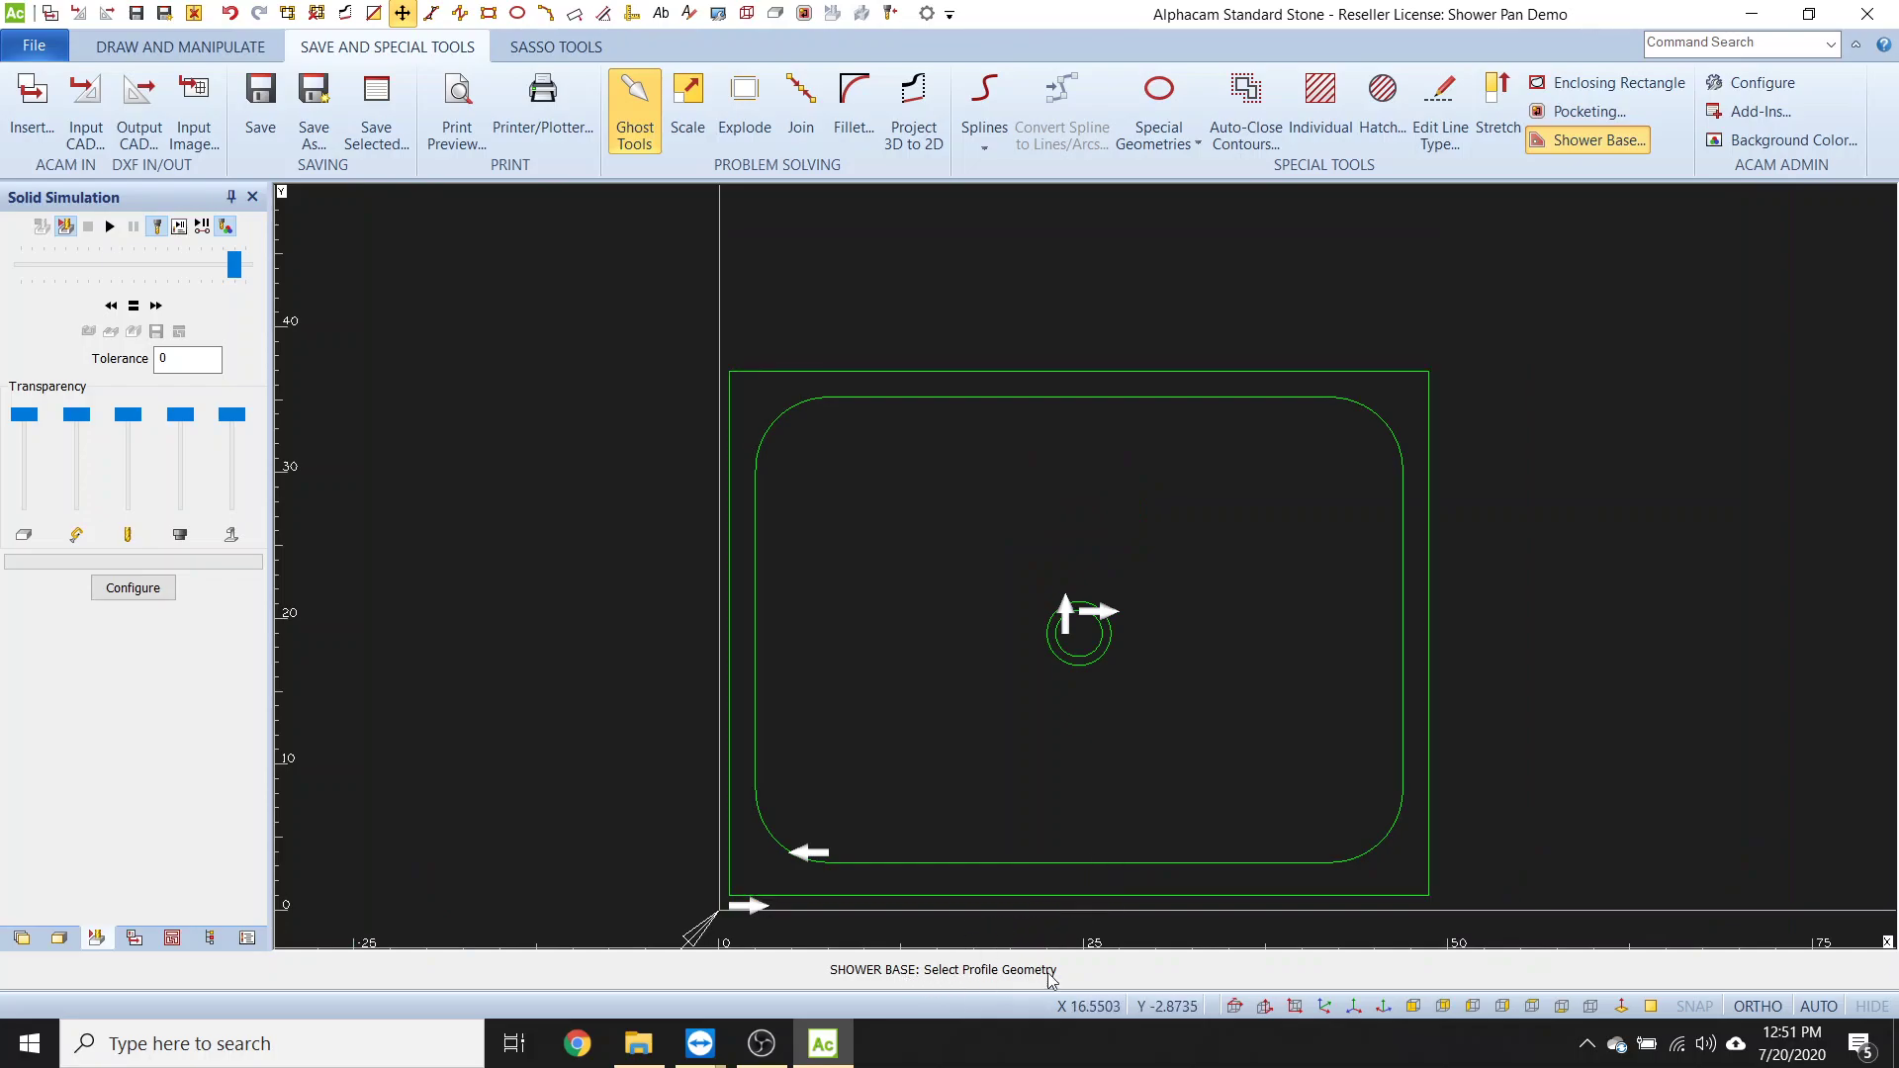
click(1094, 858)
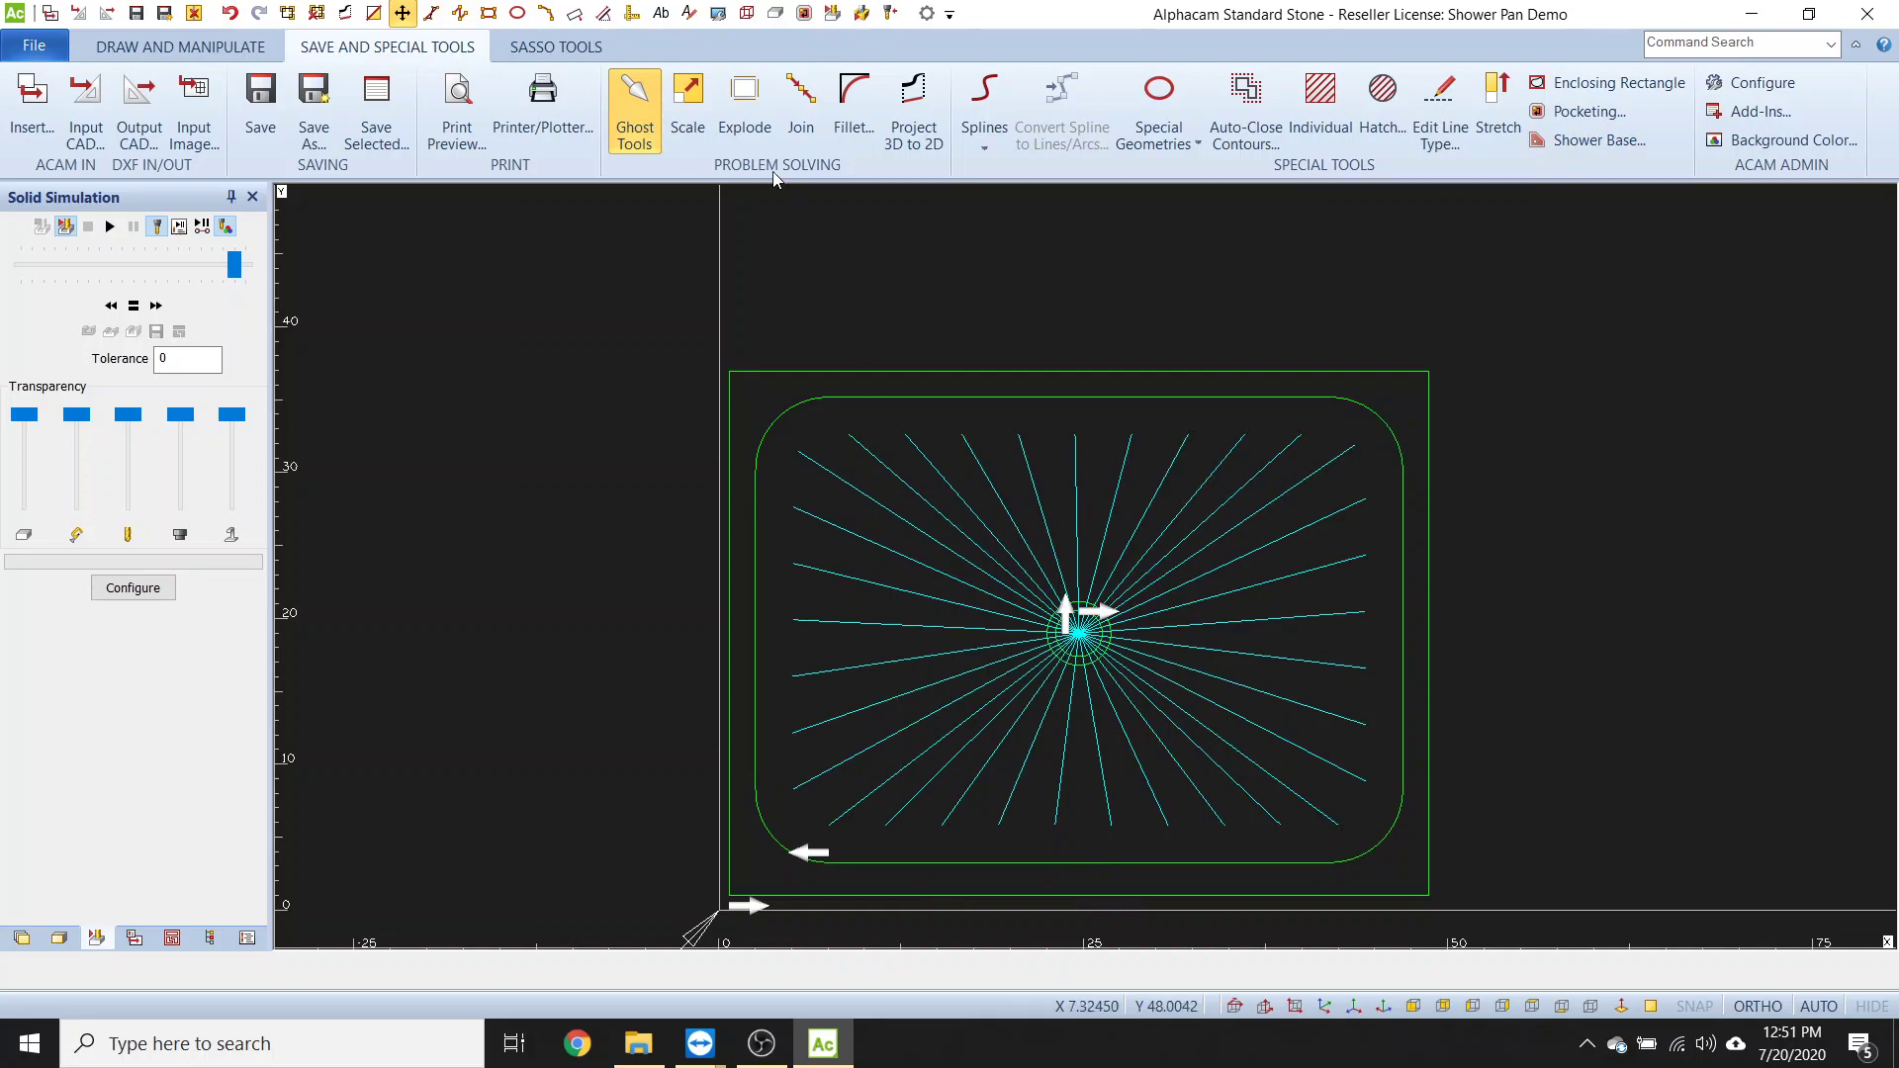
- Run a solid simulation of the radial shower base cuts, then close it
click(592, 50)
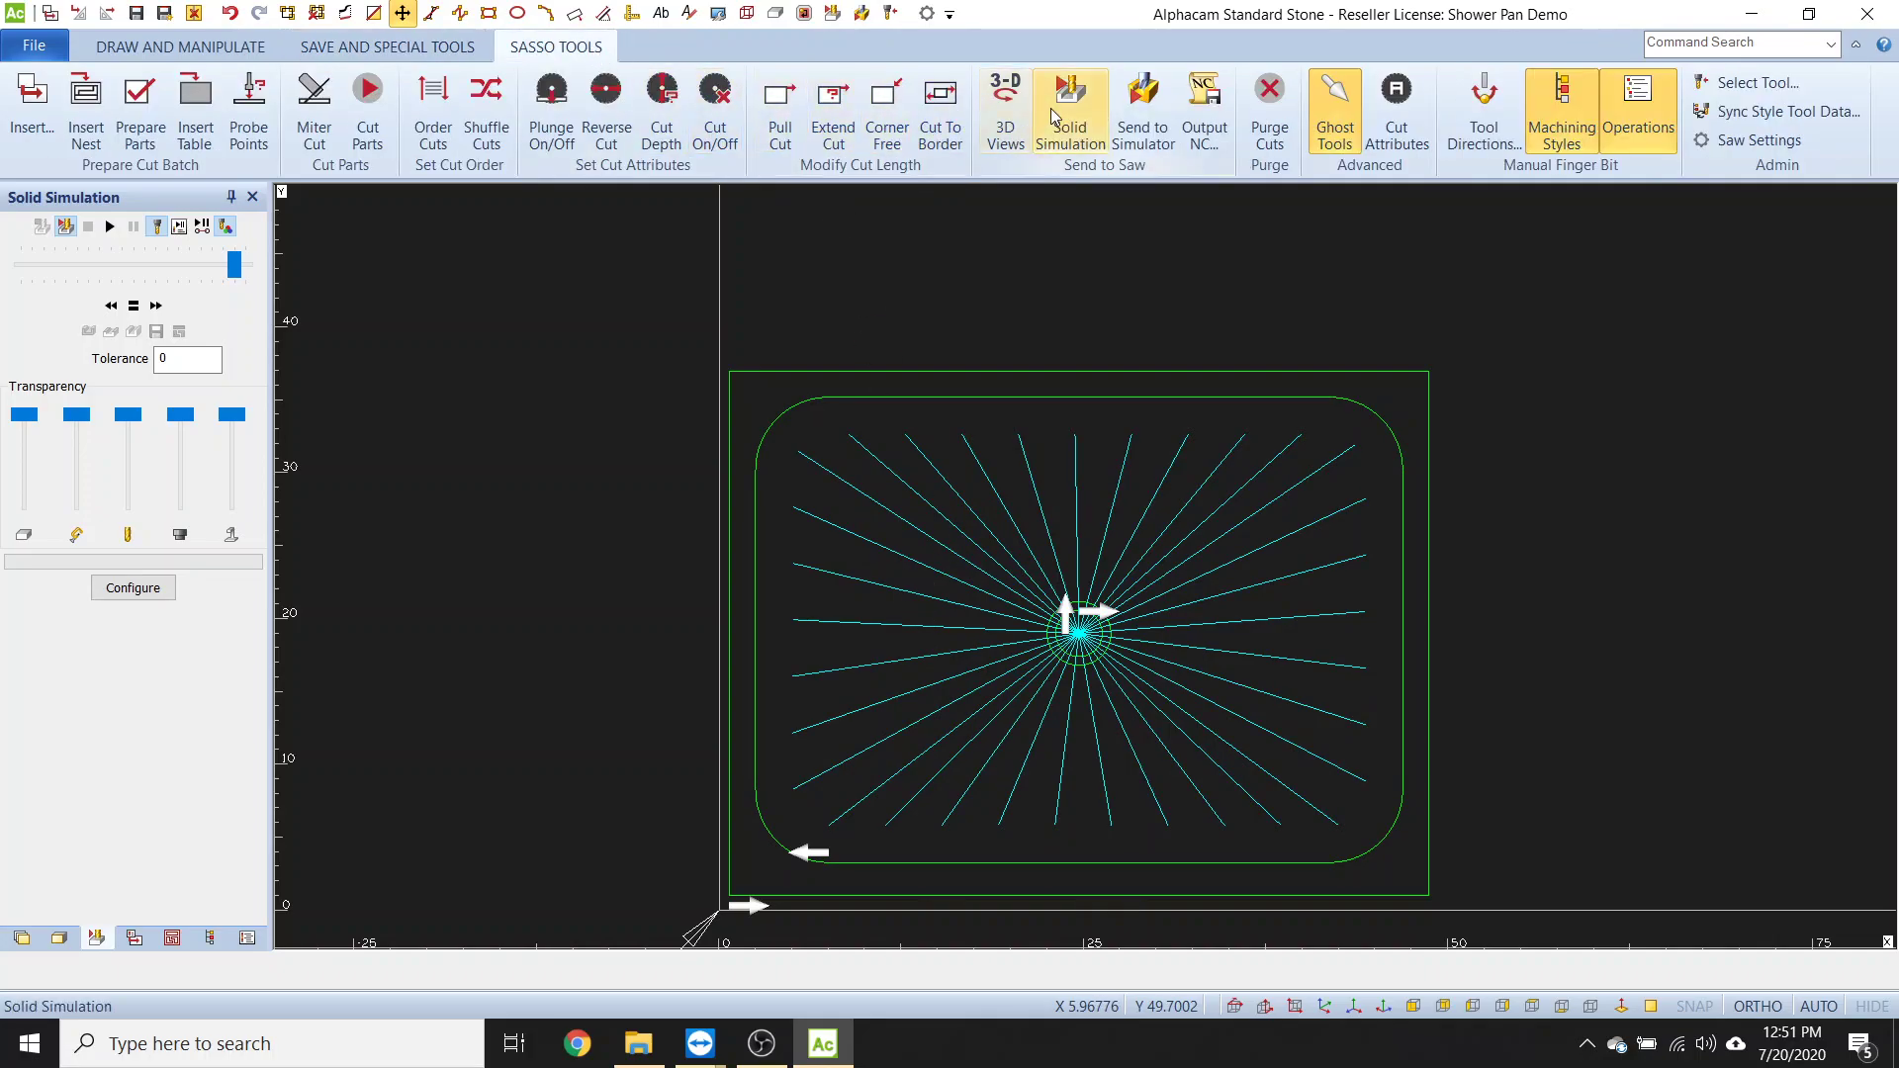
click(1069, 109)
click(109, 227)
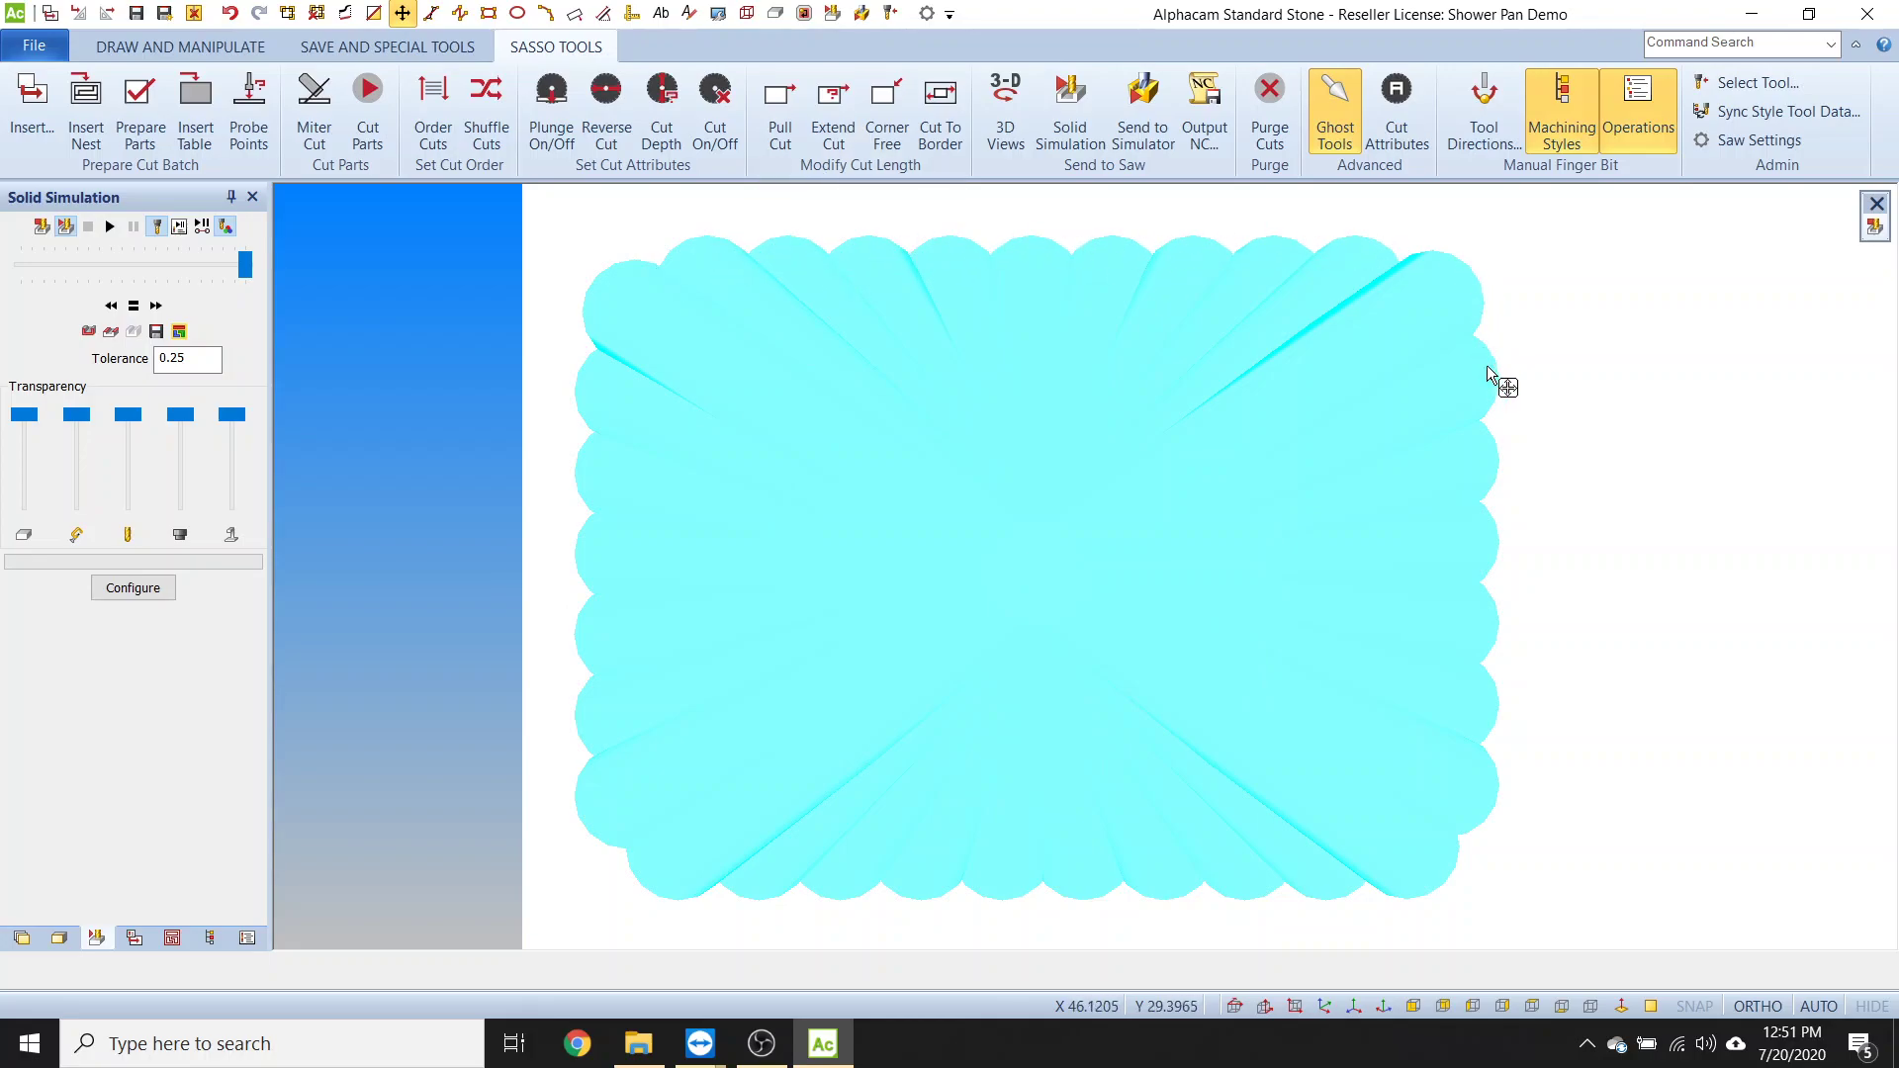
scroll(1492, 382, up, 3)
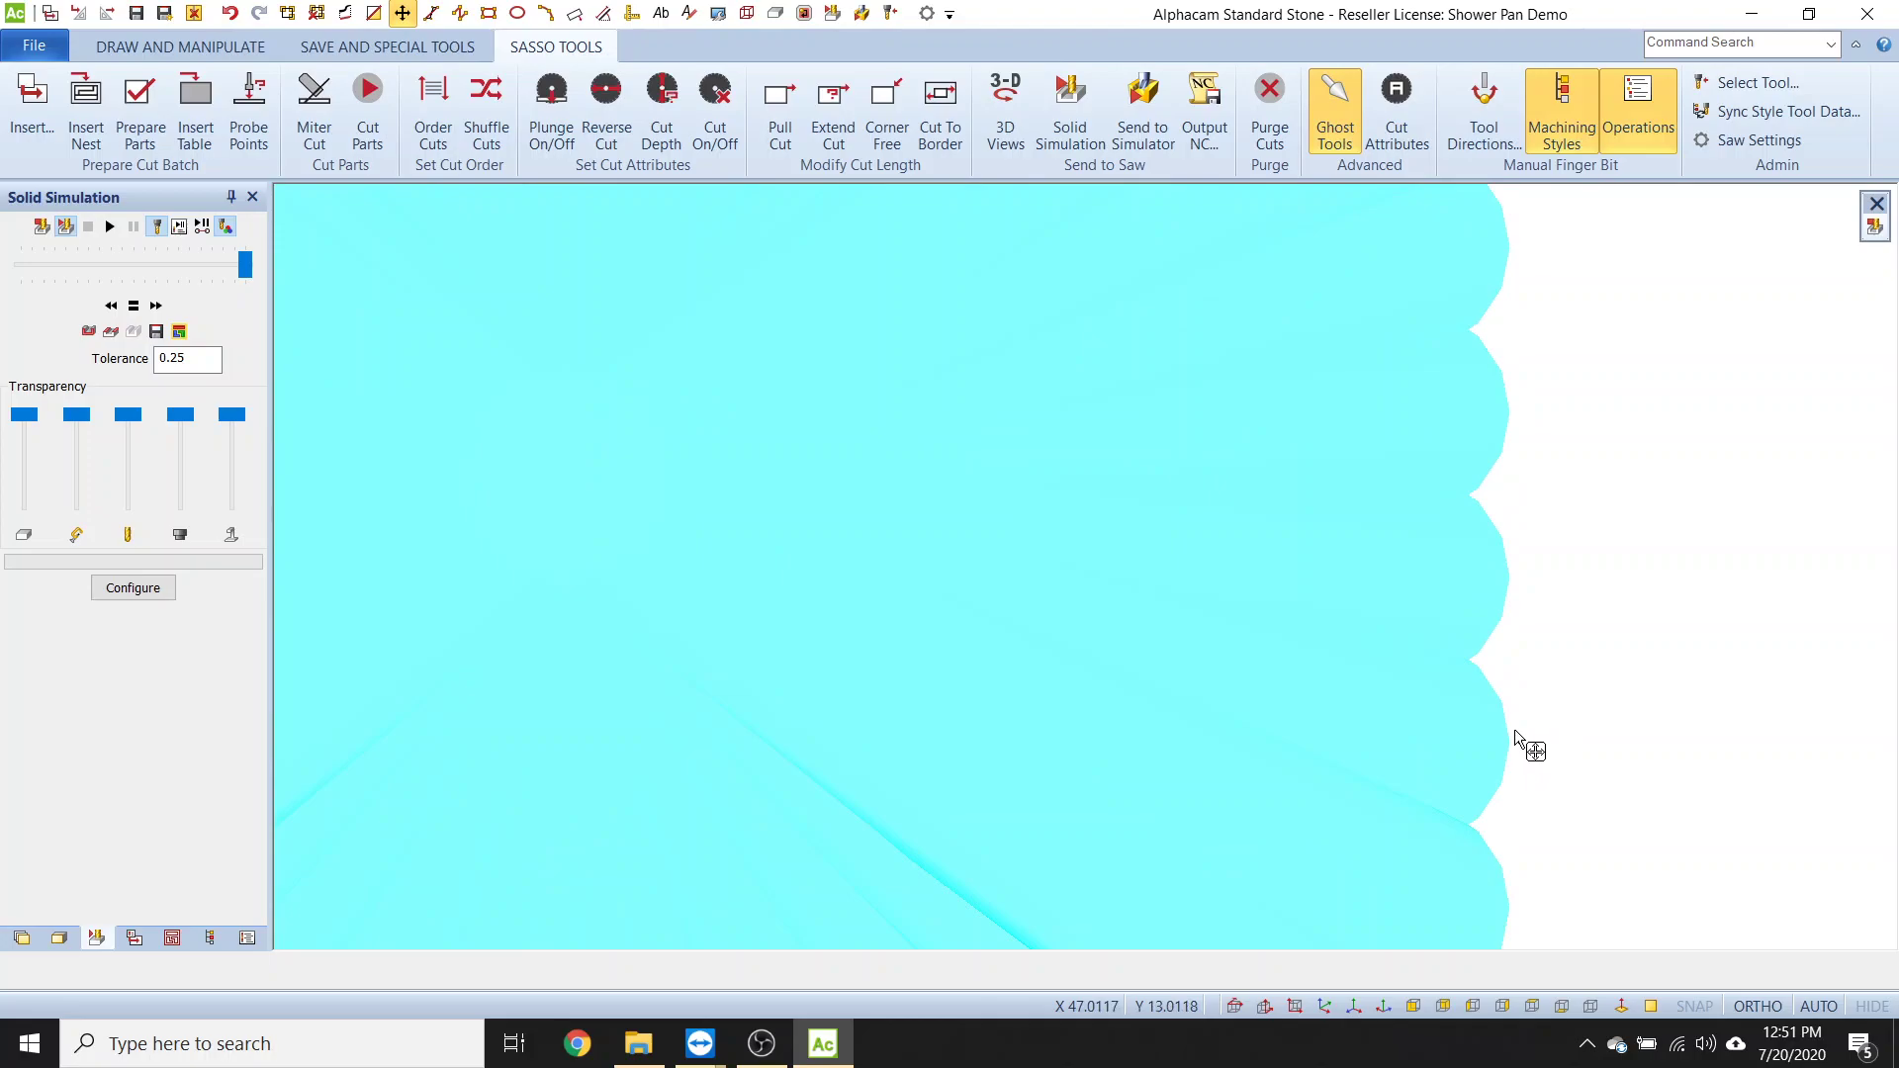
scroll(1516, 728, down, 3)
scroll(1195, 863, up, 5)
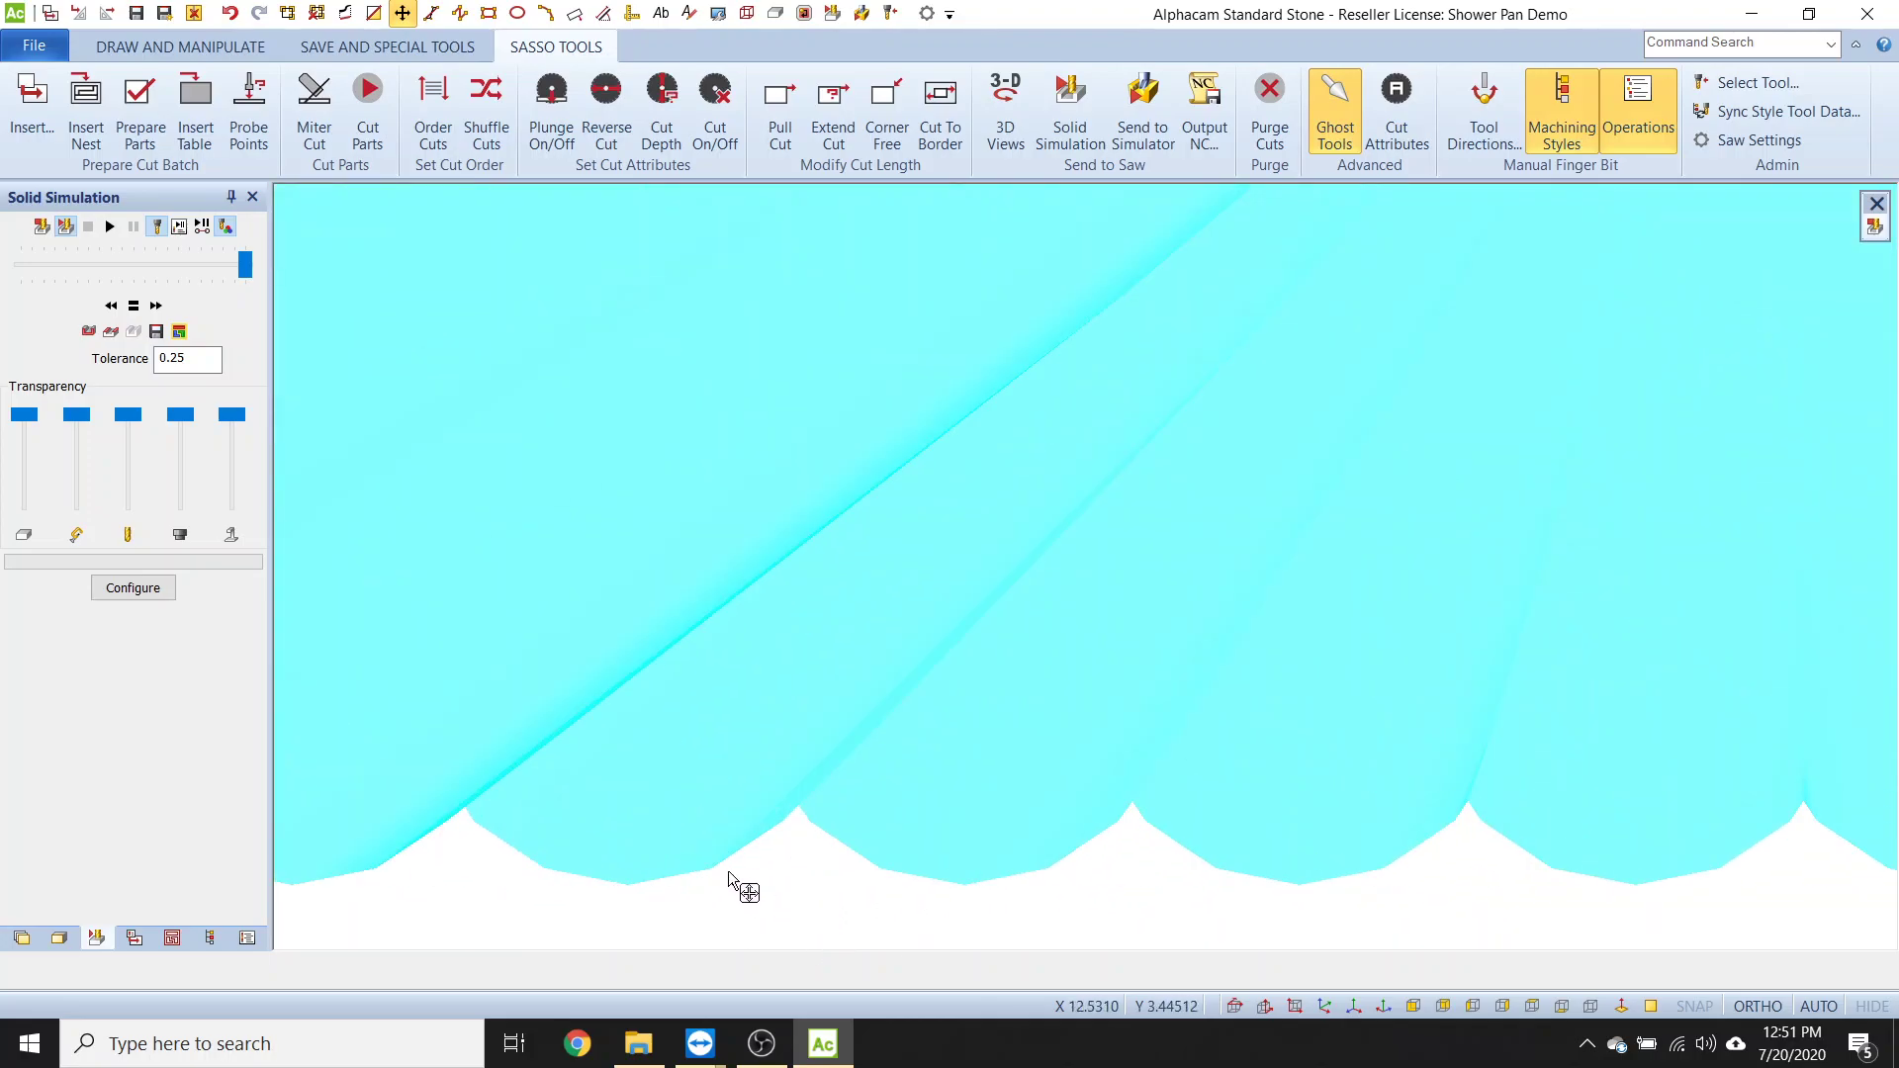
scroll(729, 873, down, 5)
click(1877, 204)
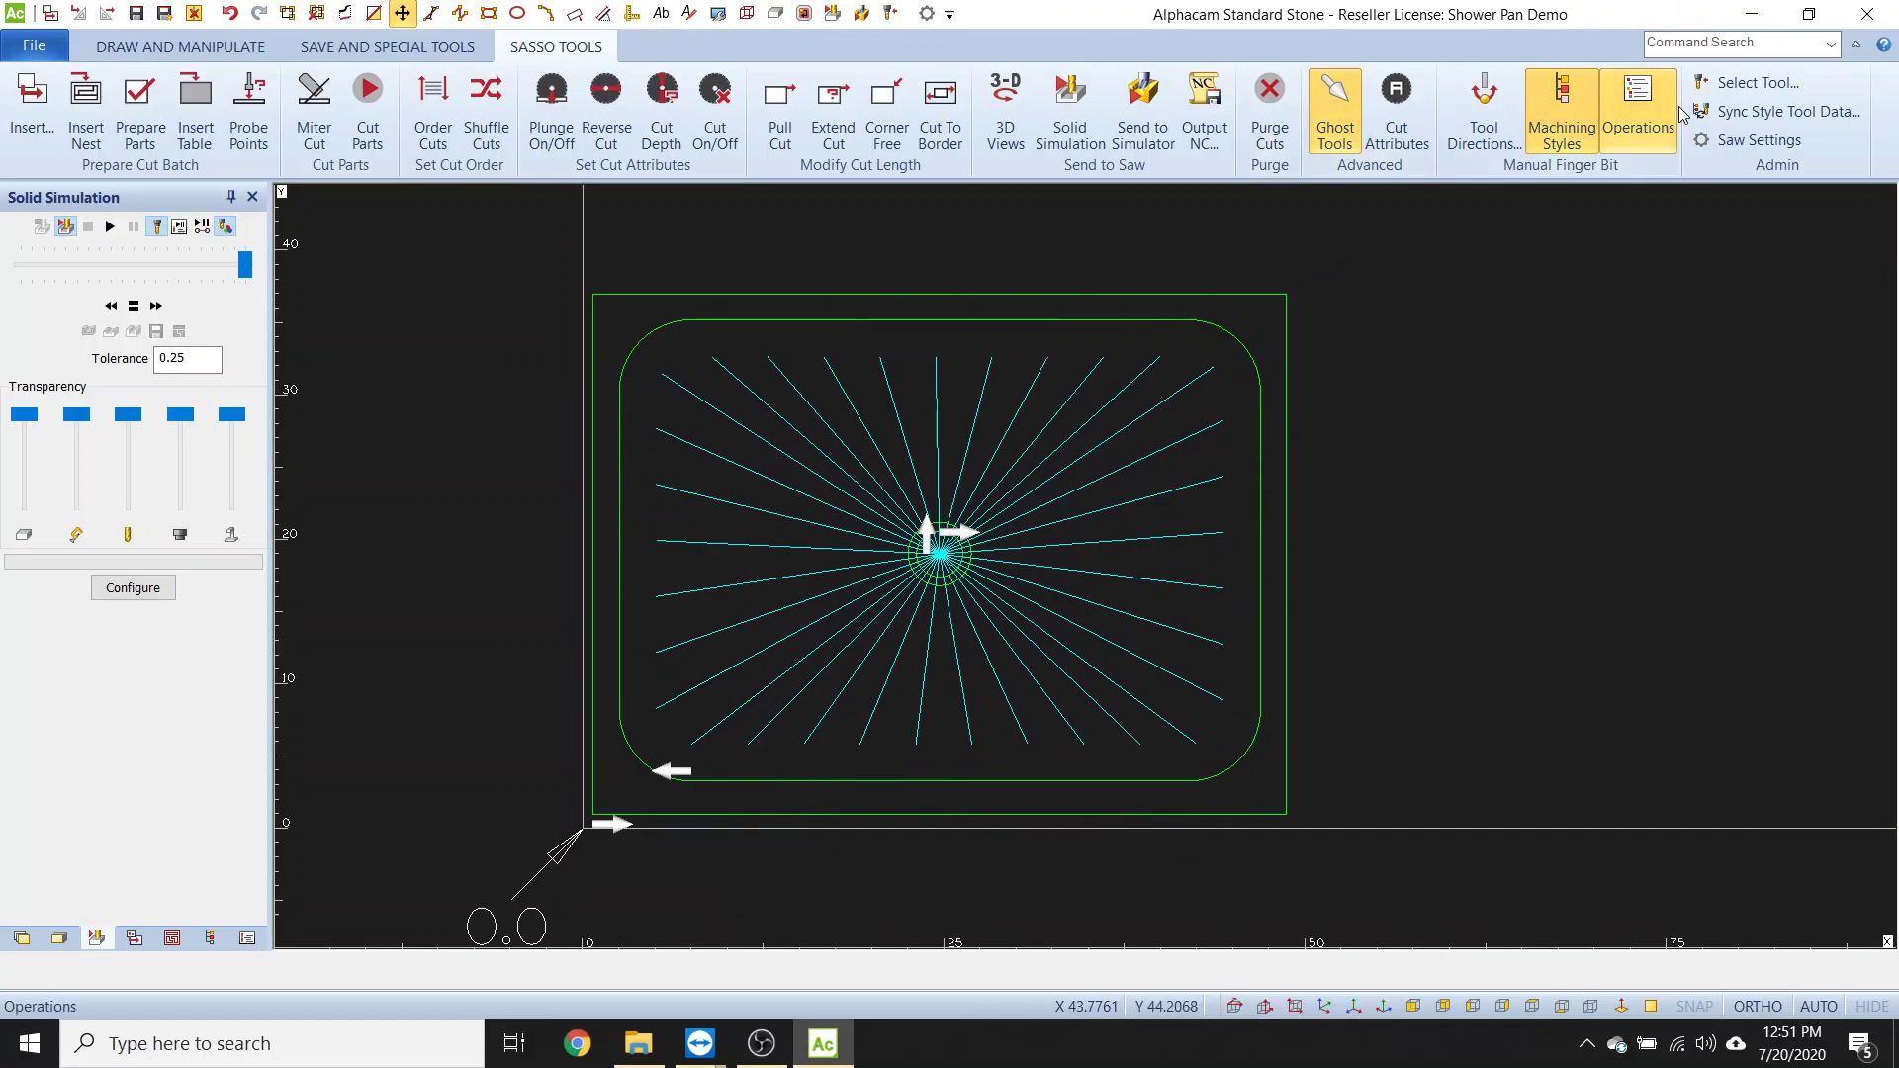
- Apply the 3cm Finger Partial WITH lead in style to the rounded-rectangle outline
click(1577, 135)
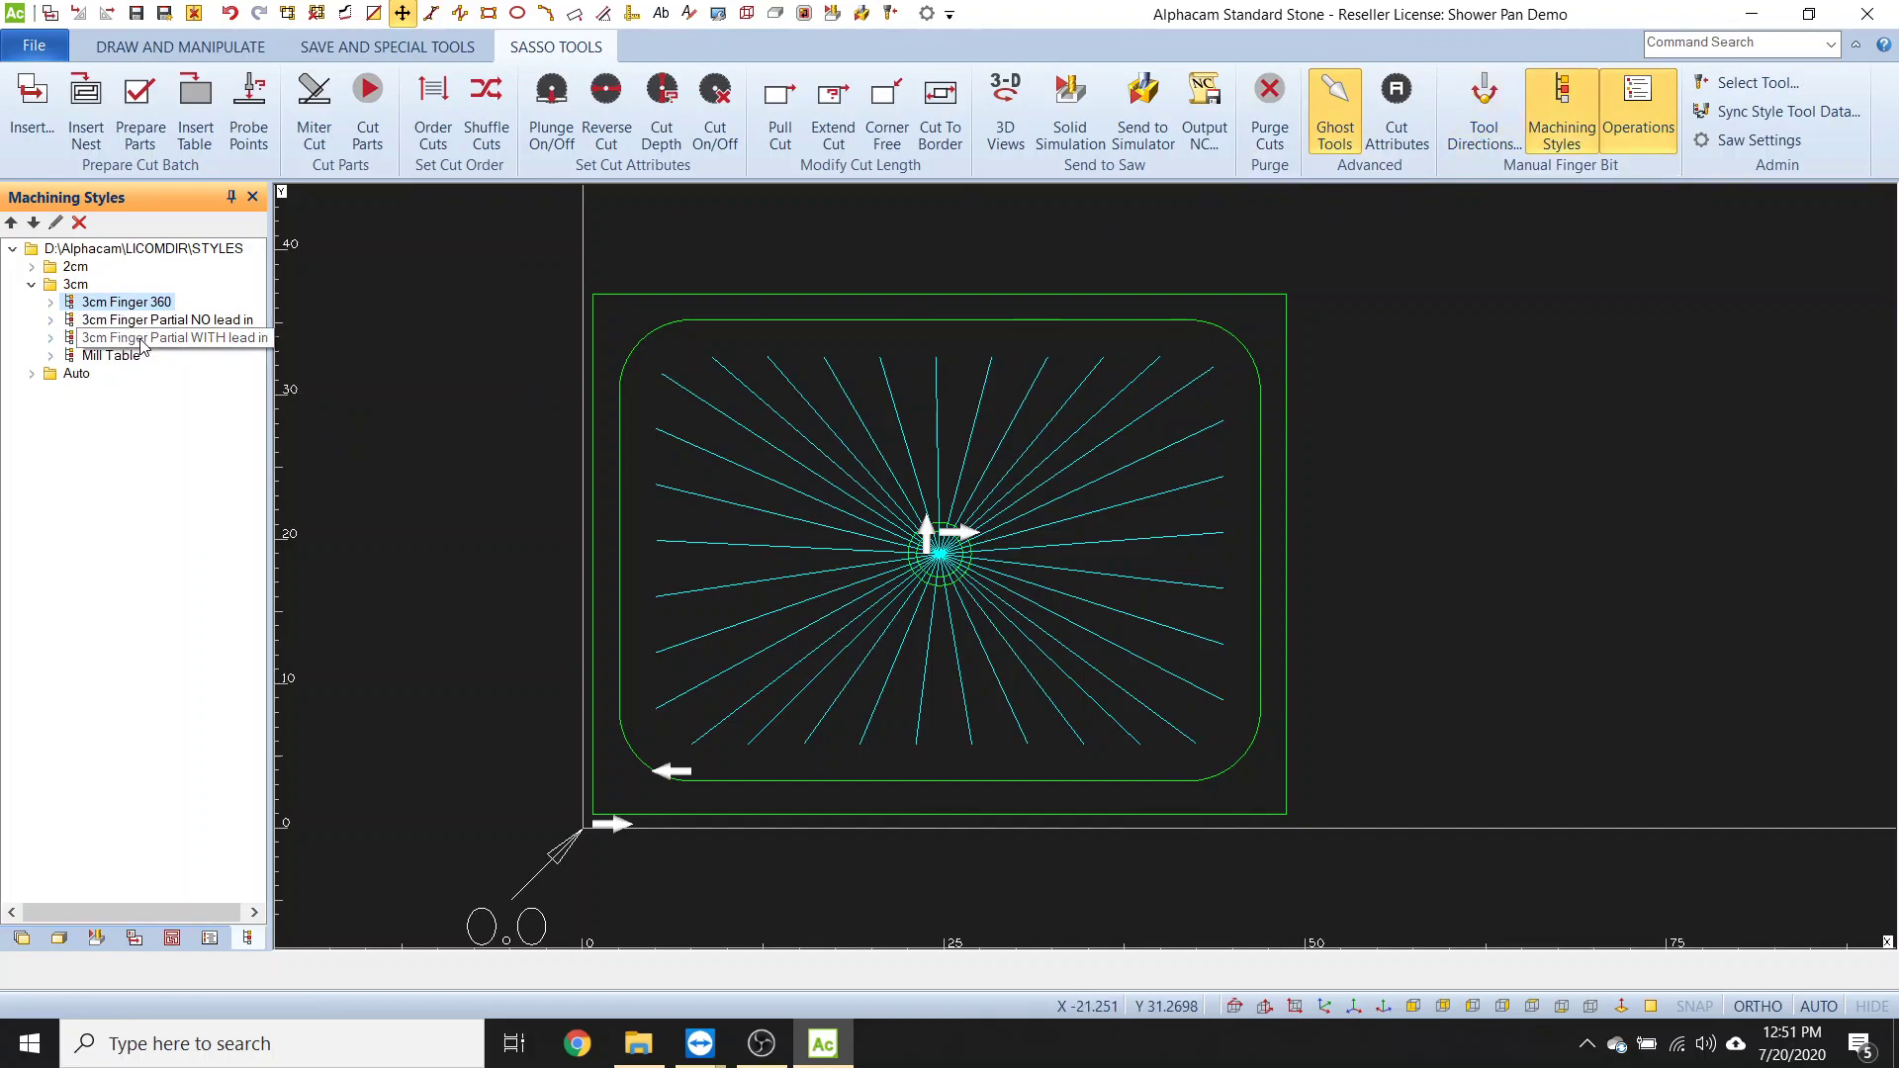
right_click(197, 346)
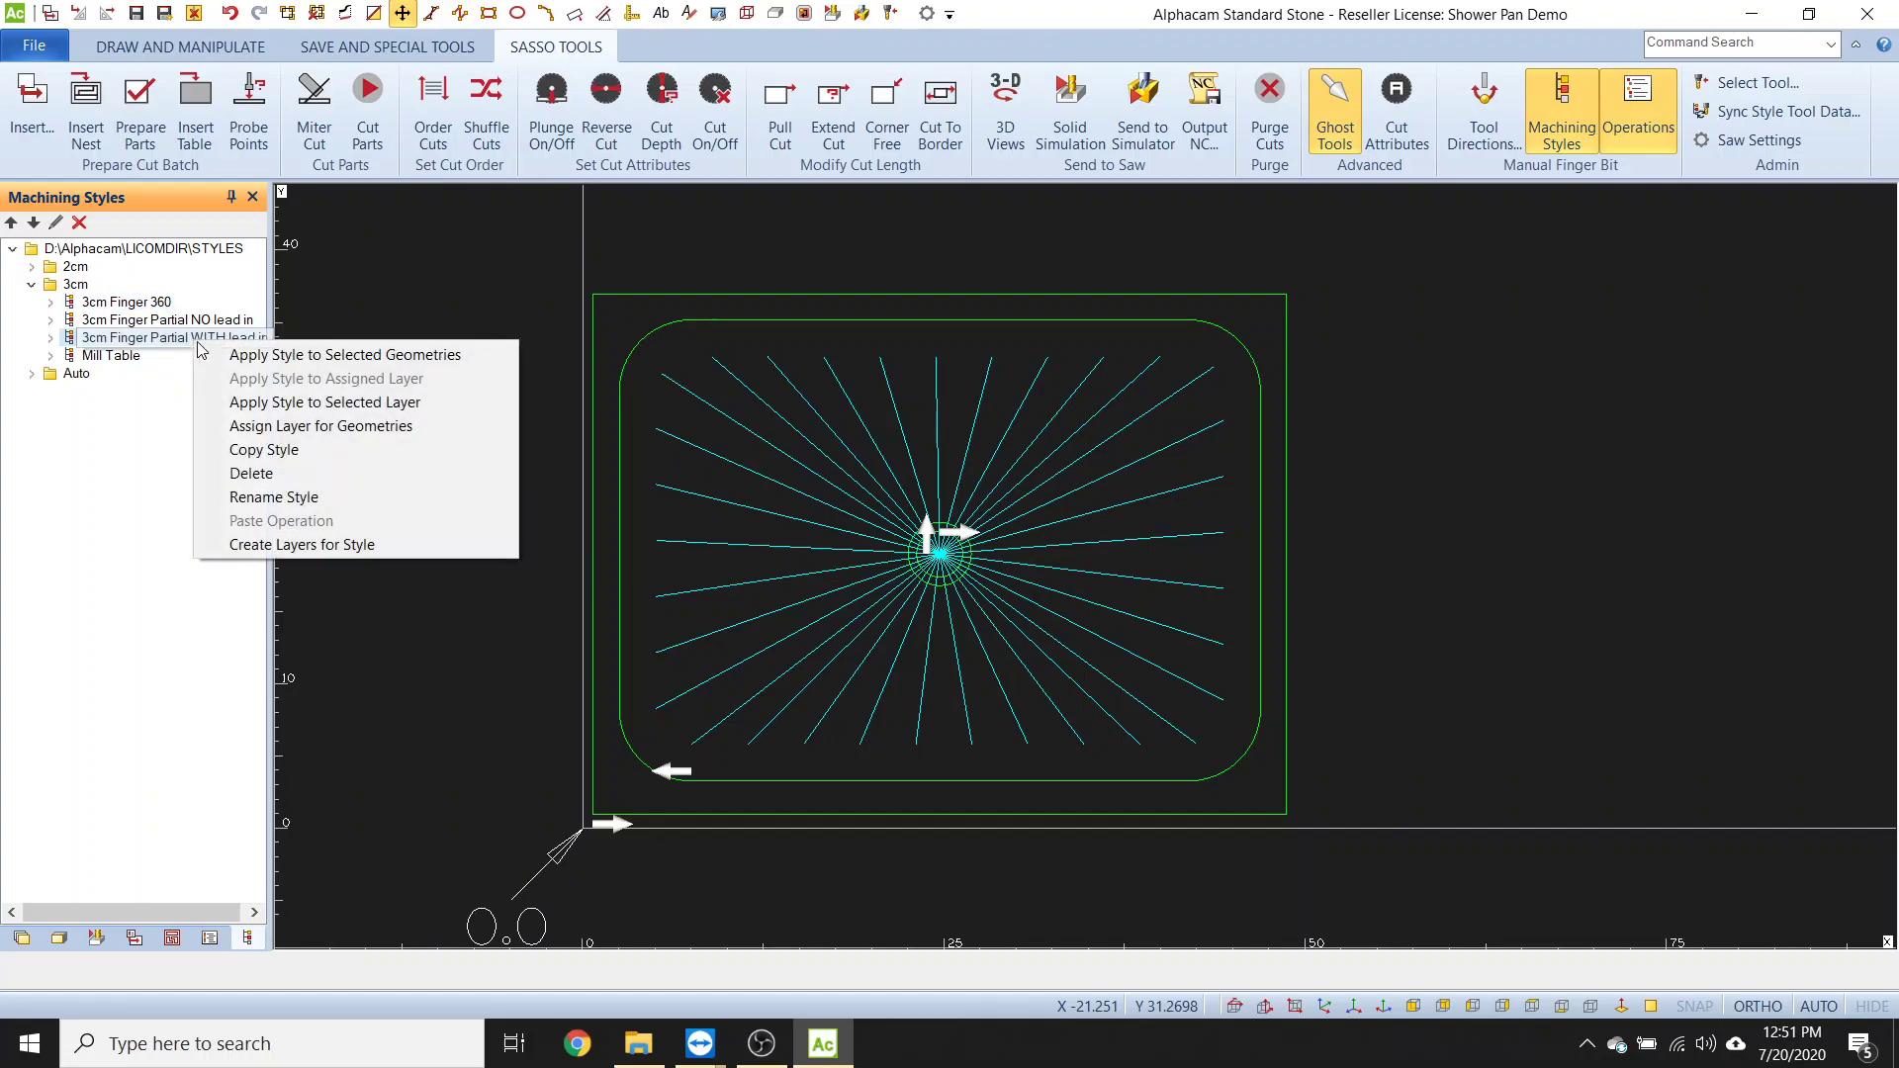
click(252, 357)
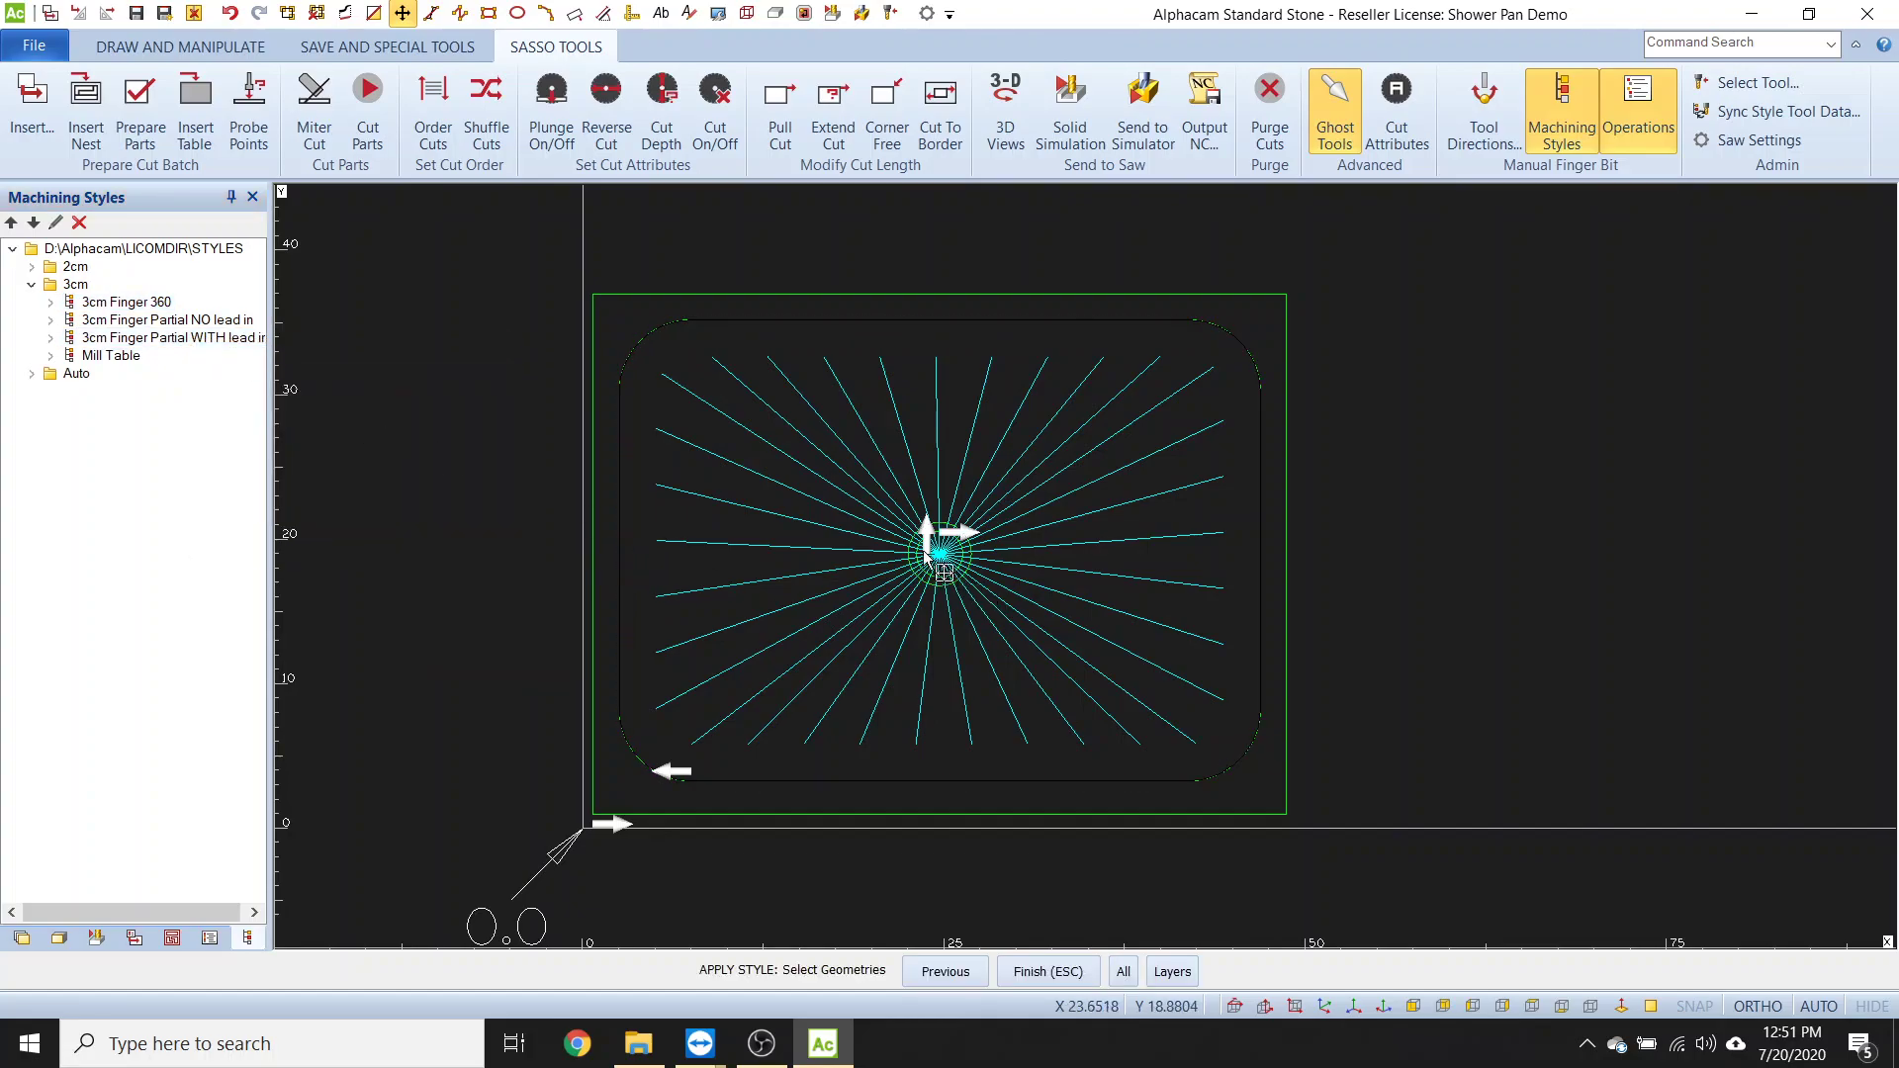
click(620, 548)
key(Escape)
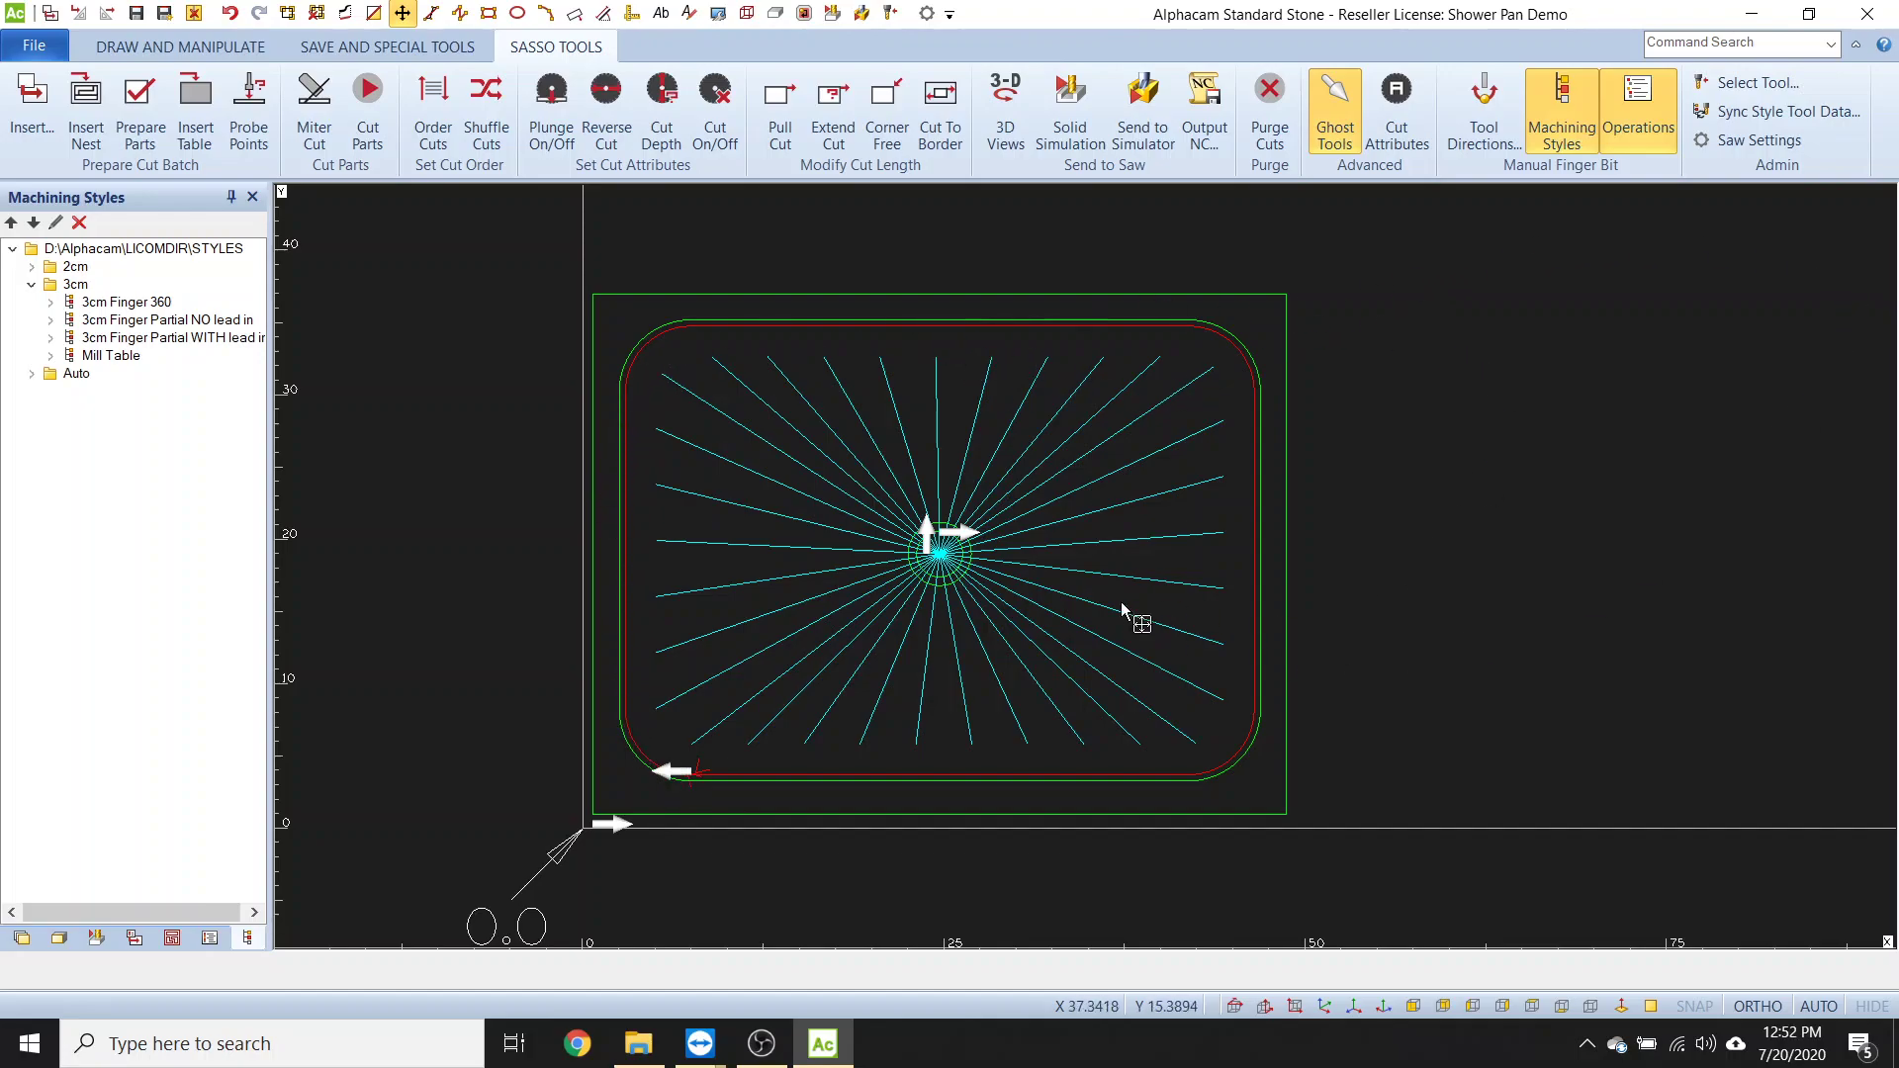
- Edit the ROUGHING PASS operation and switch its tool to the GAUGE WHEEL
click(1637, 122)
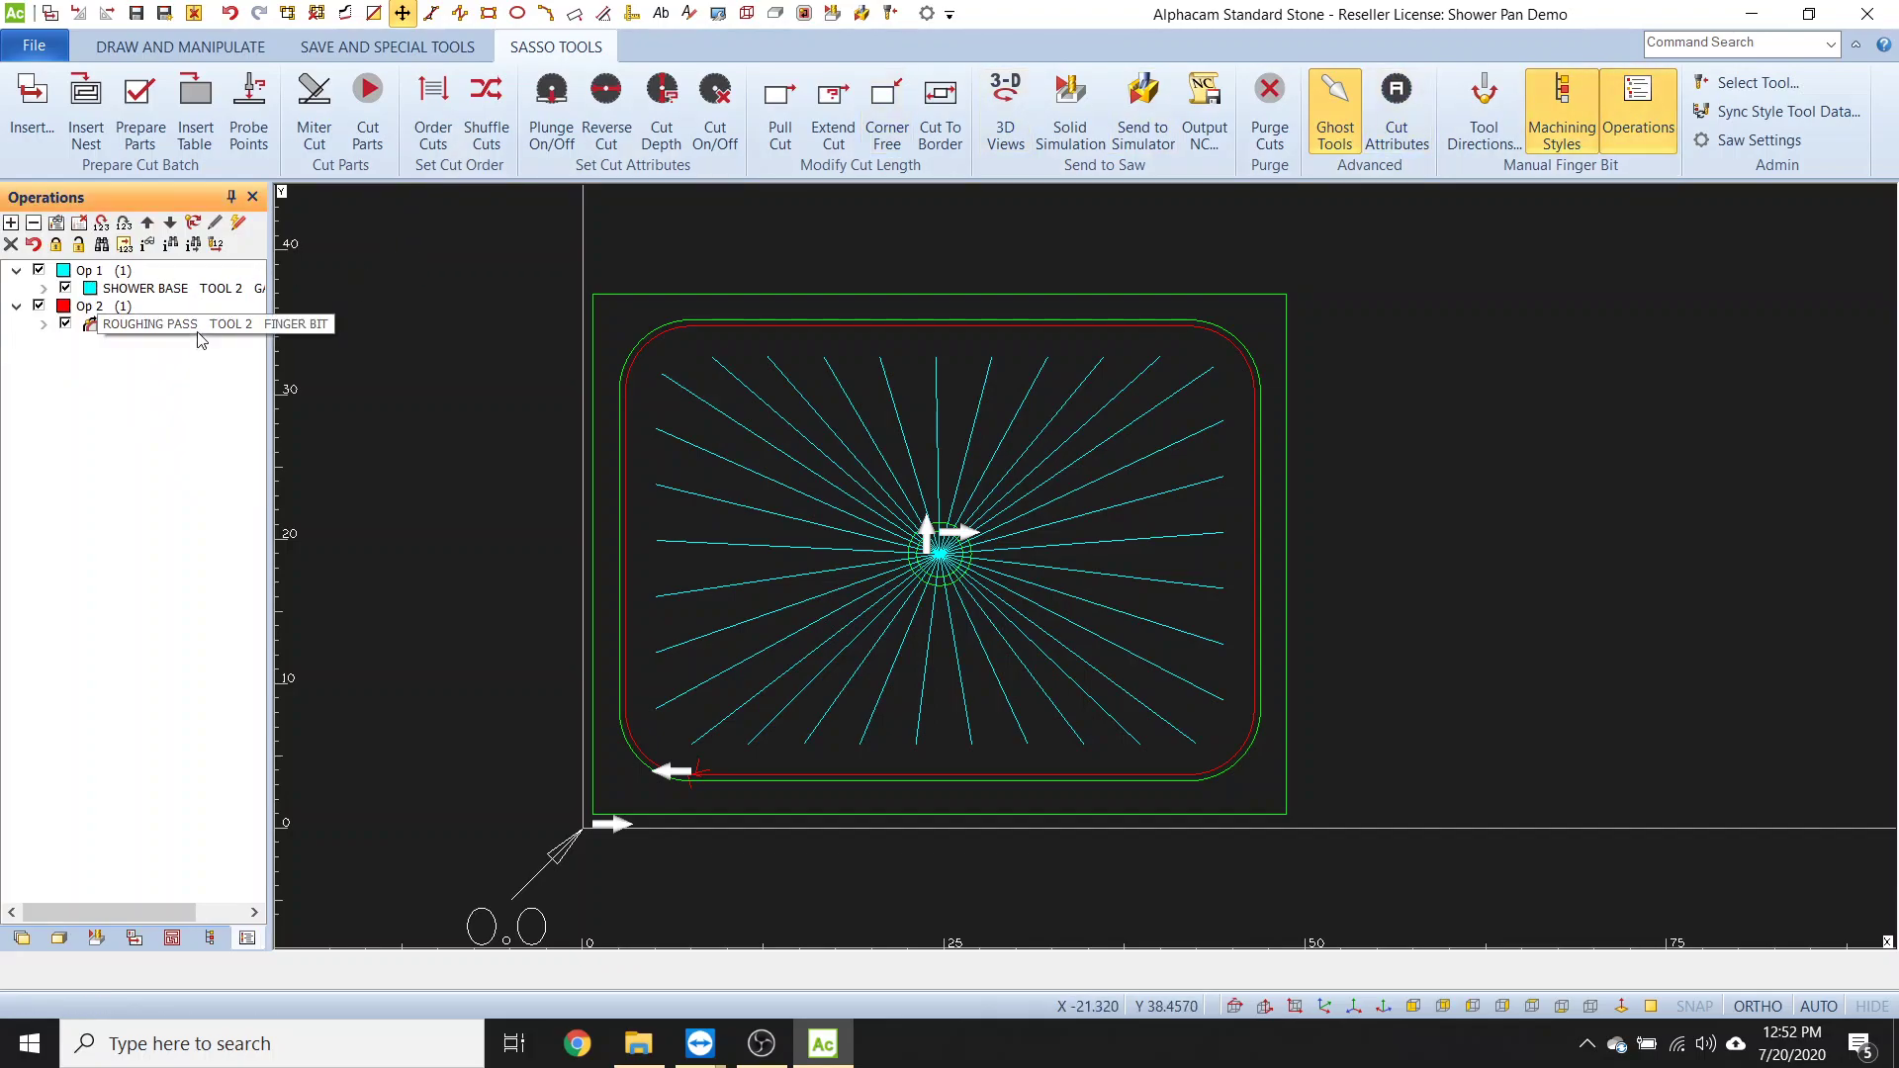
click(198, 333)
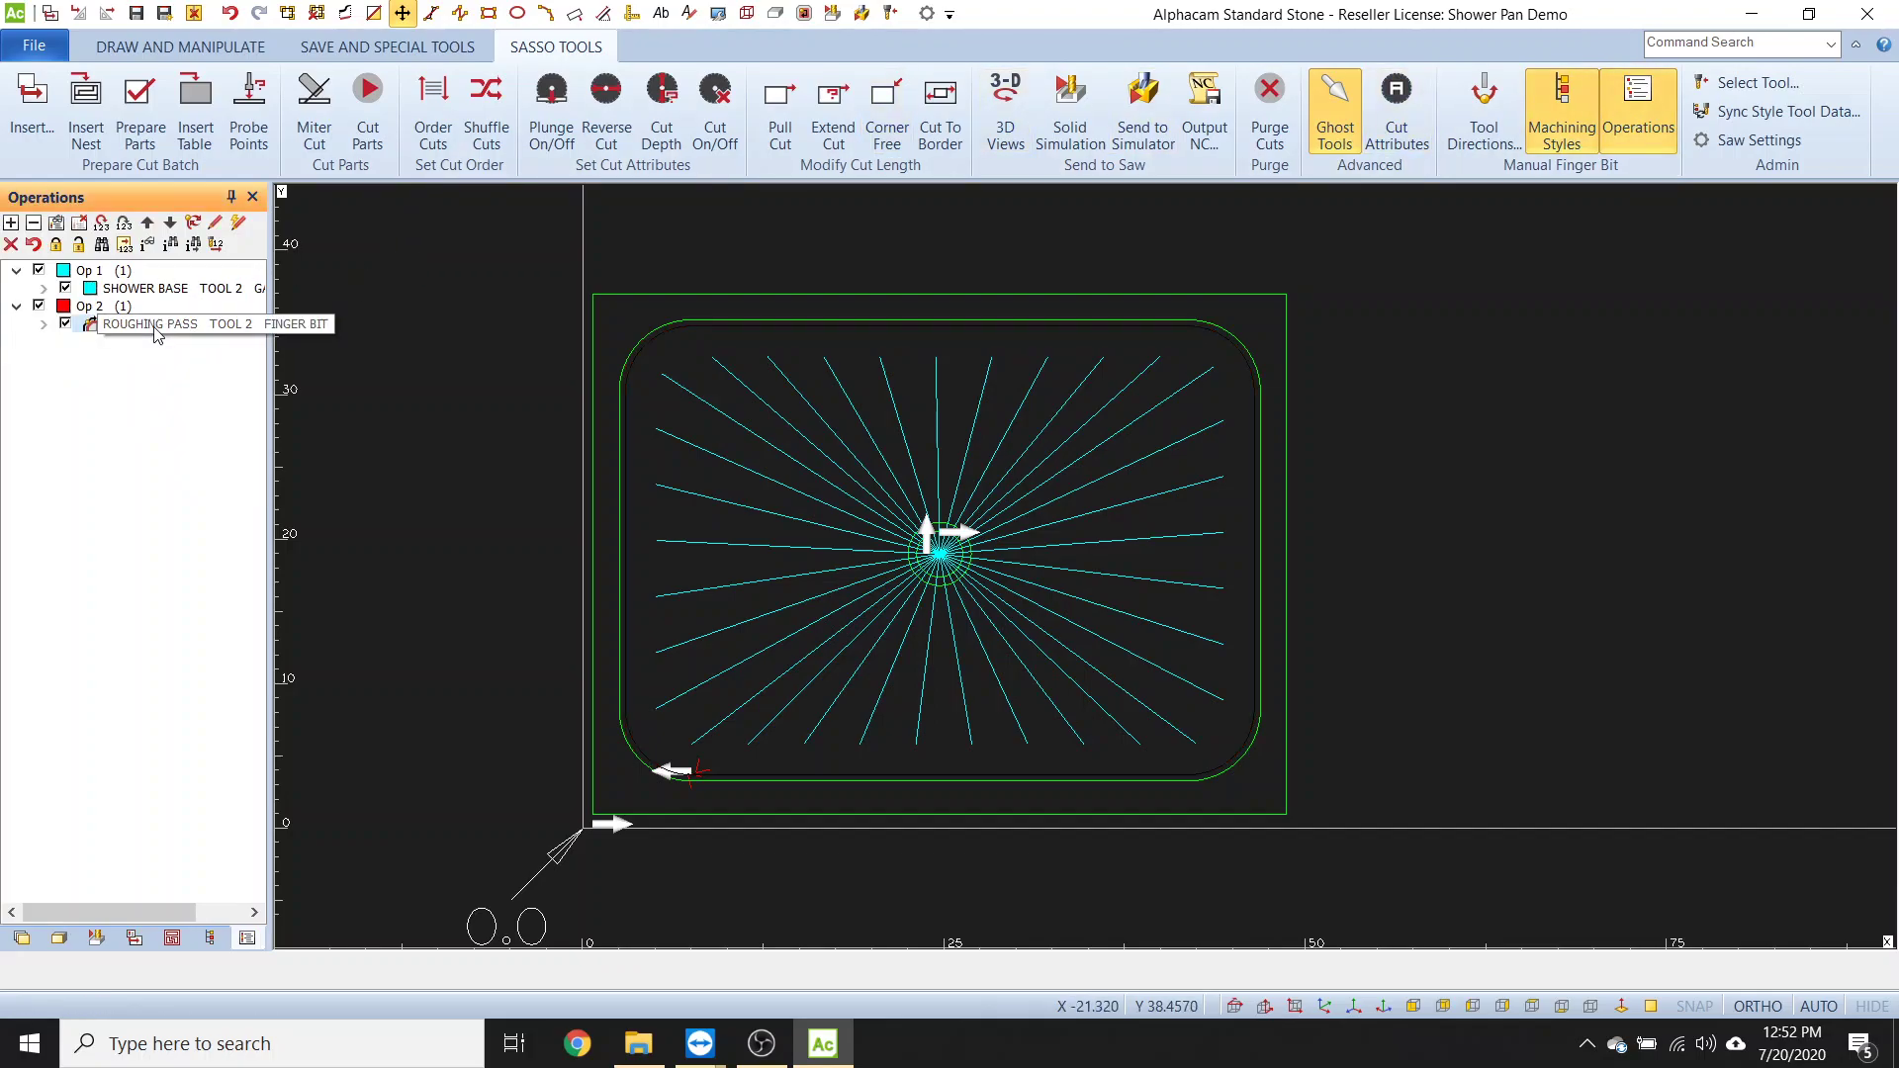
right_click(237, 330)
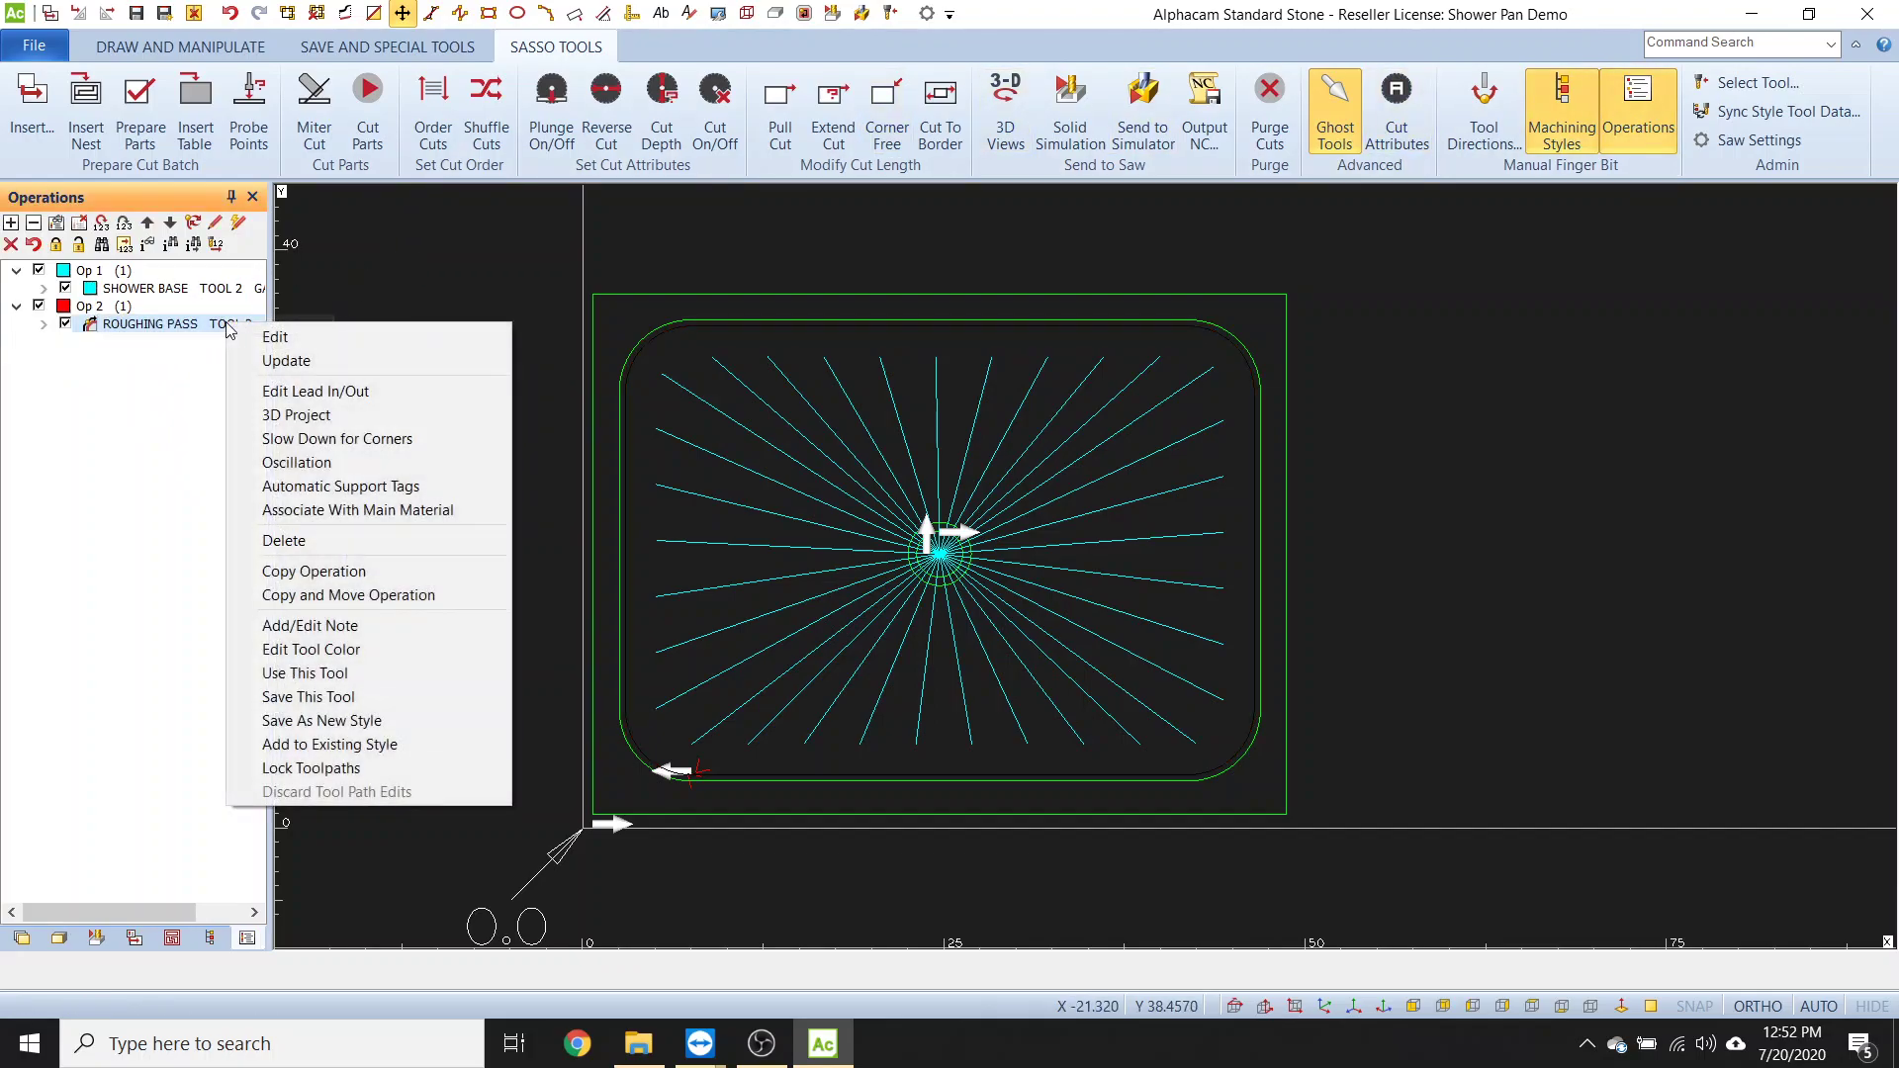
click(274, 341)
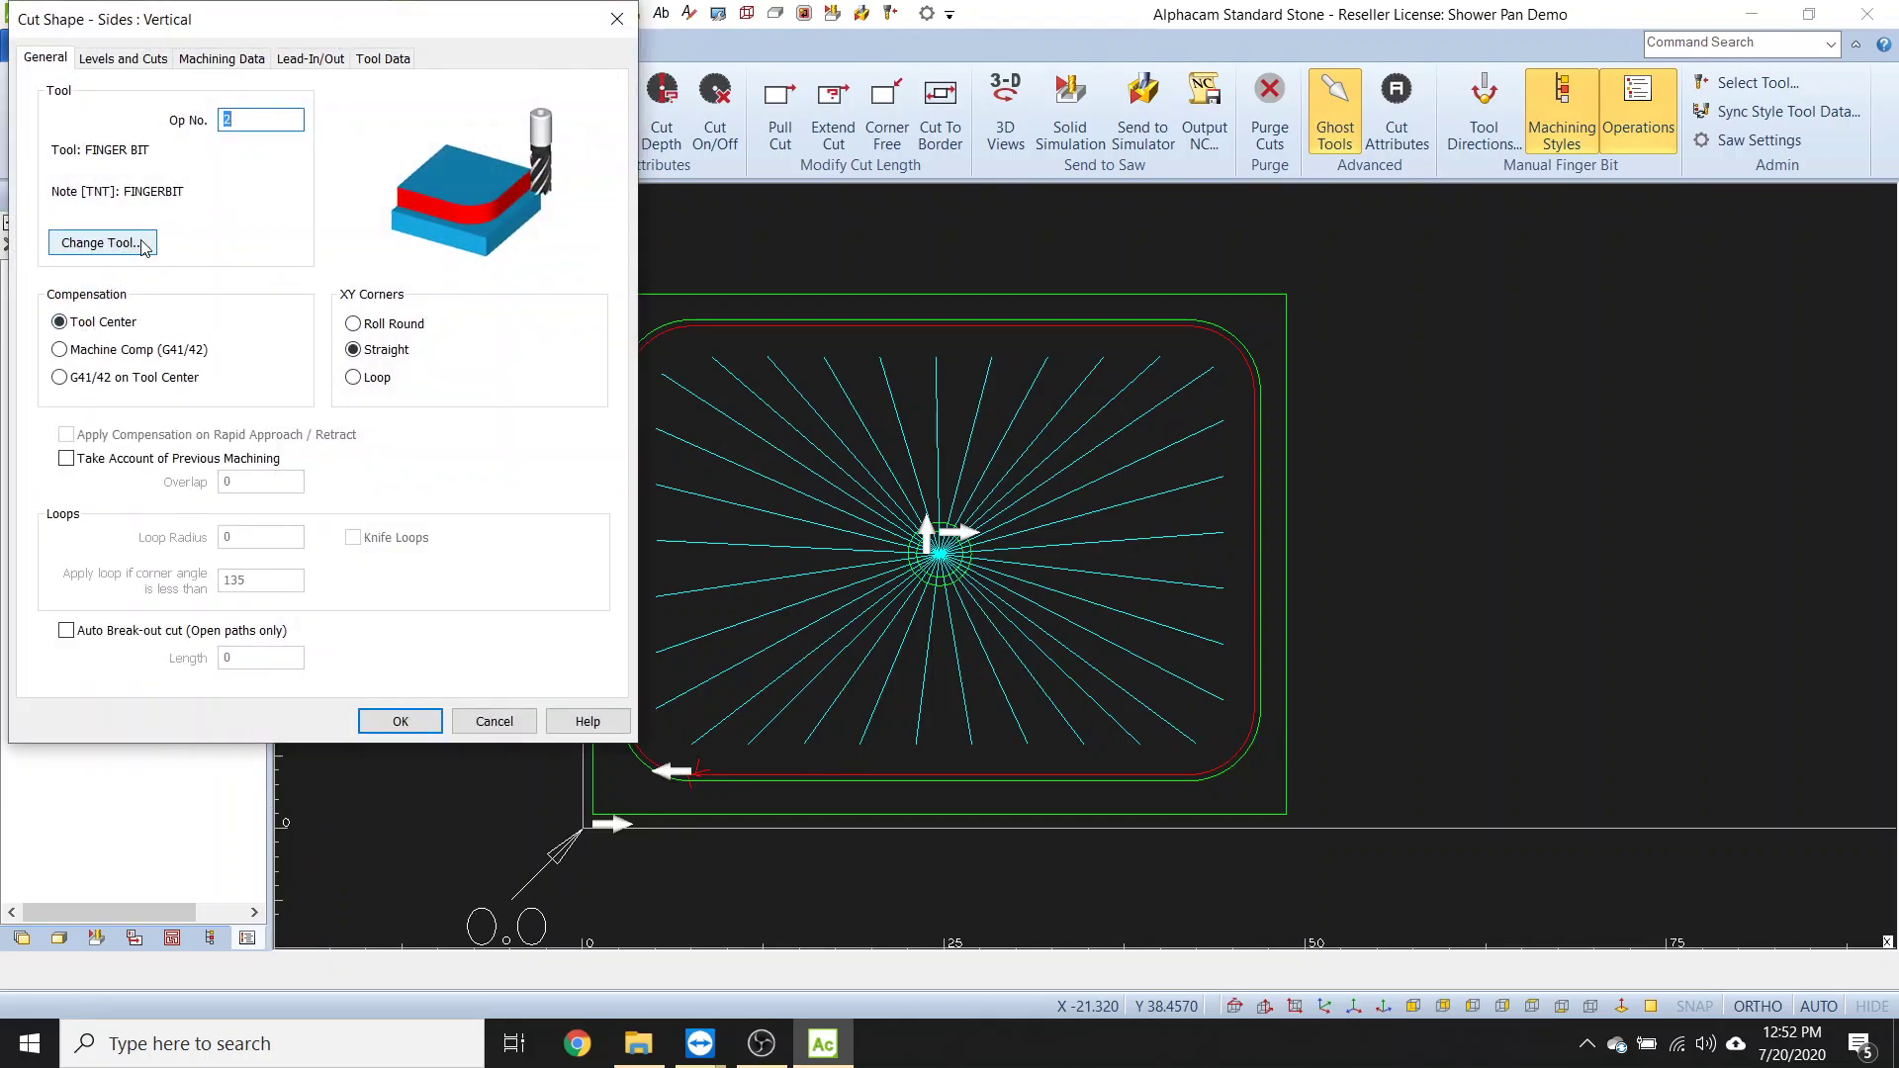
click(102, 242)
double_click(802, 363)
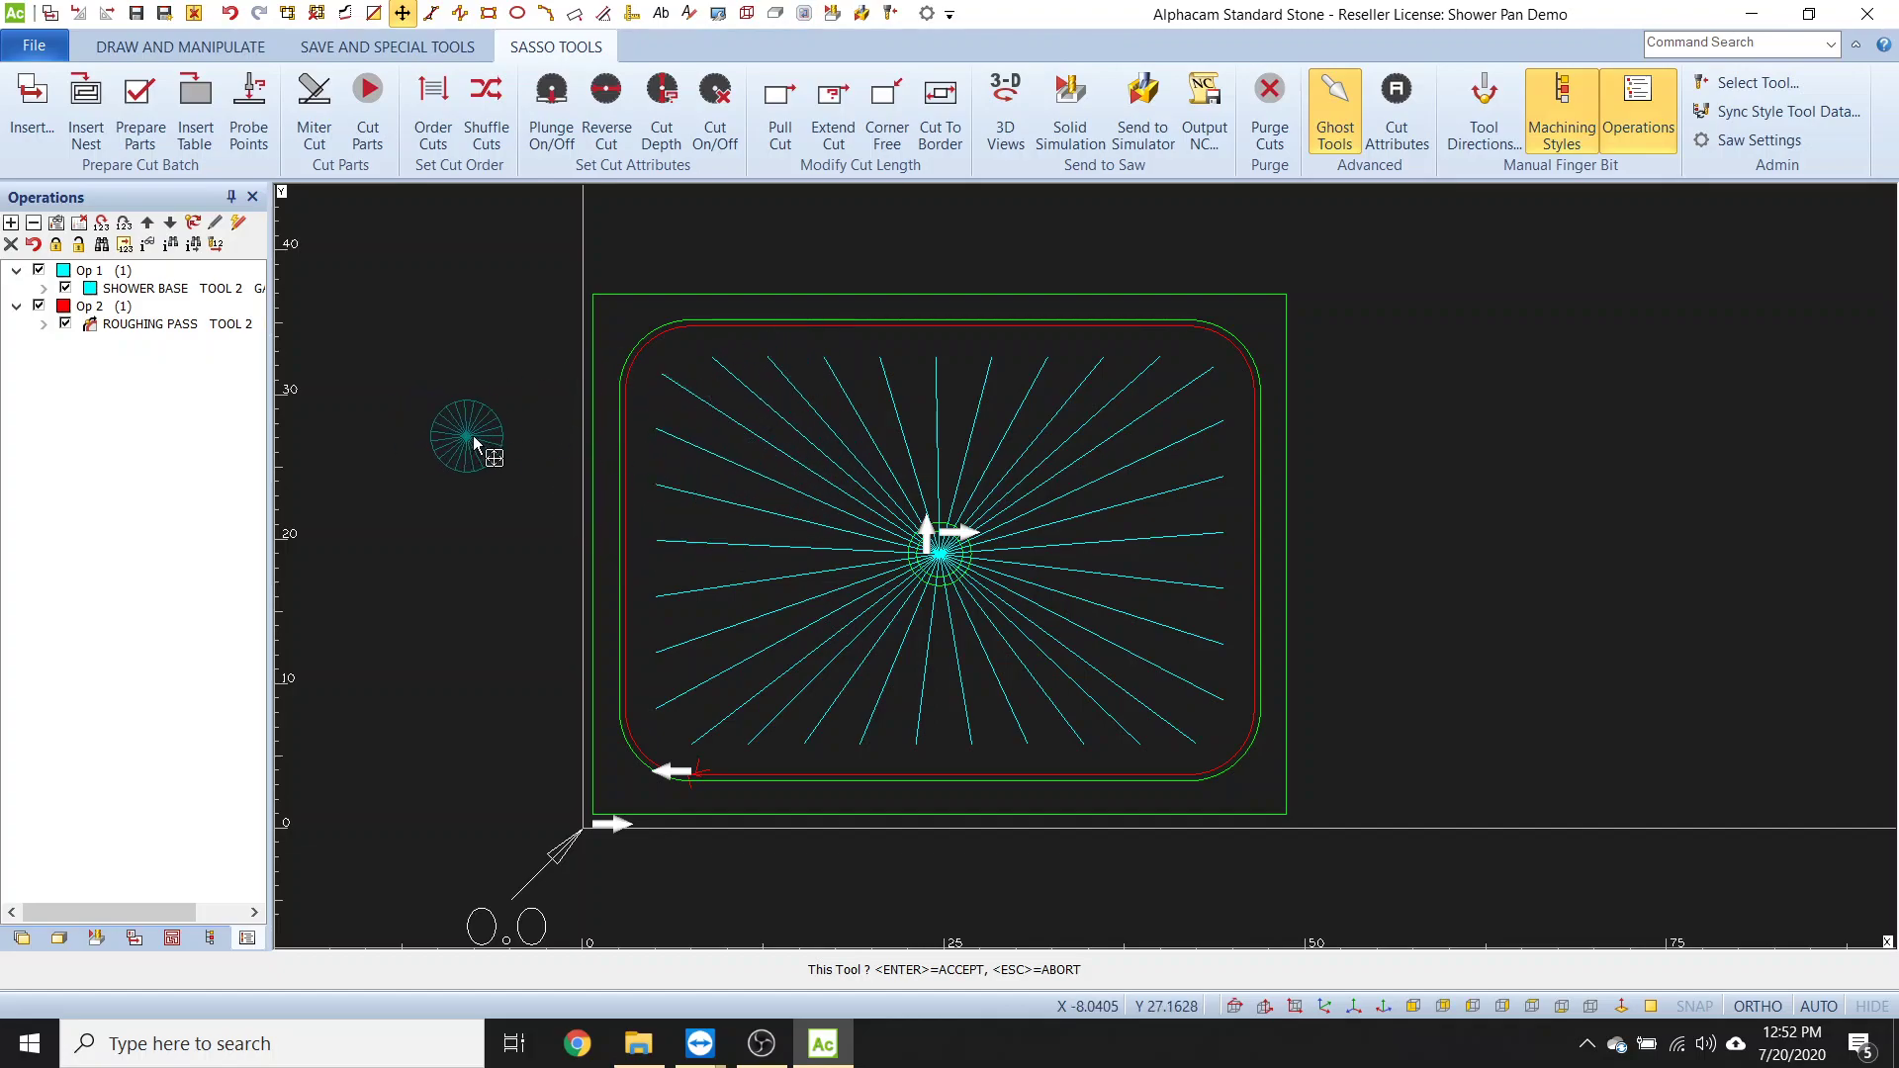
key(Return)
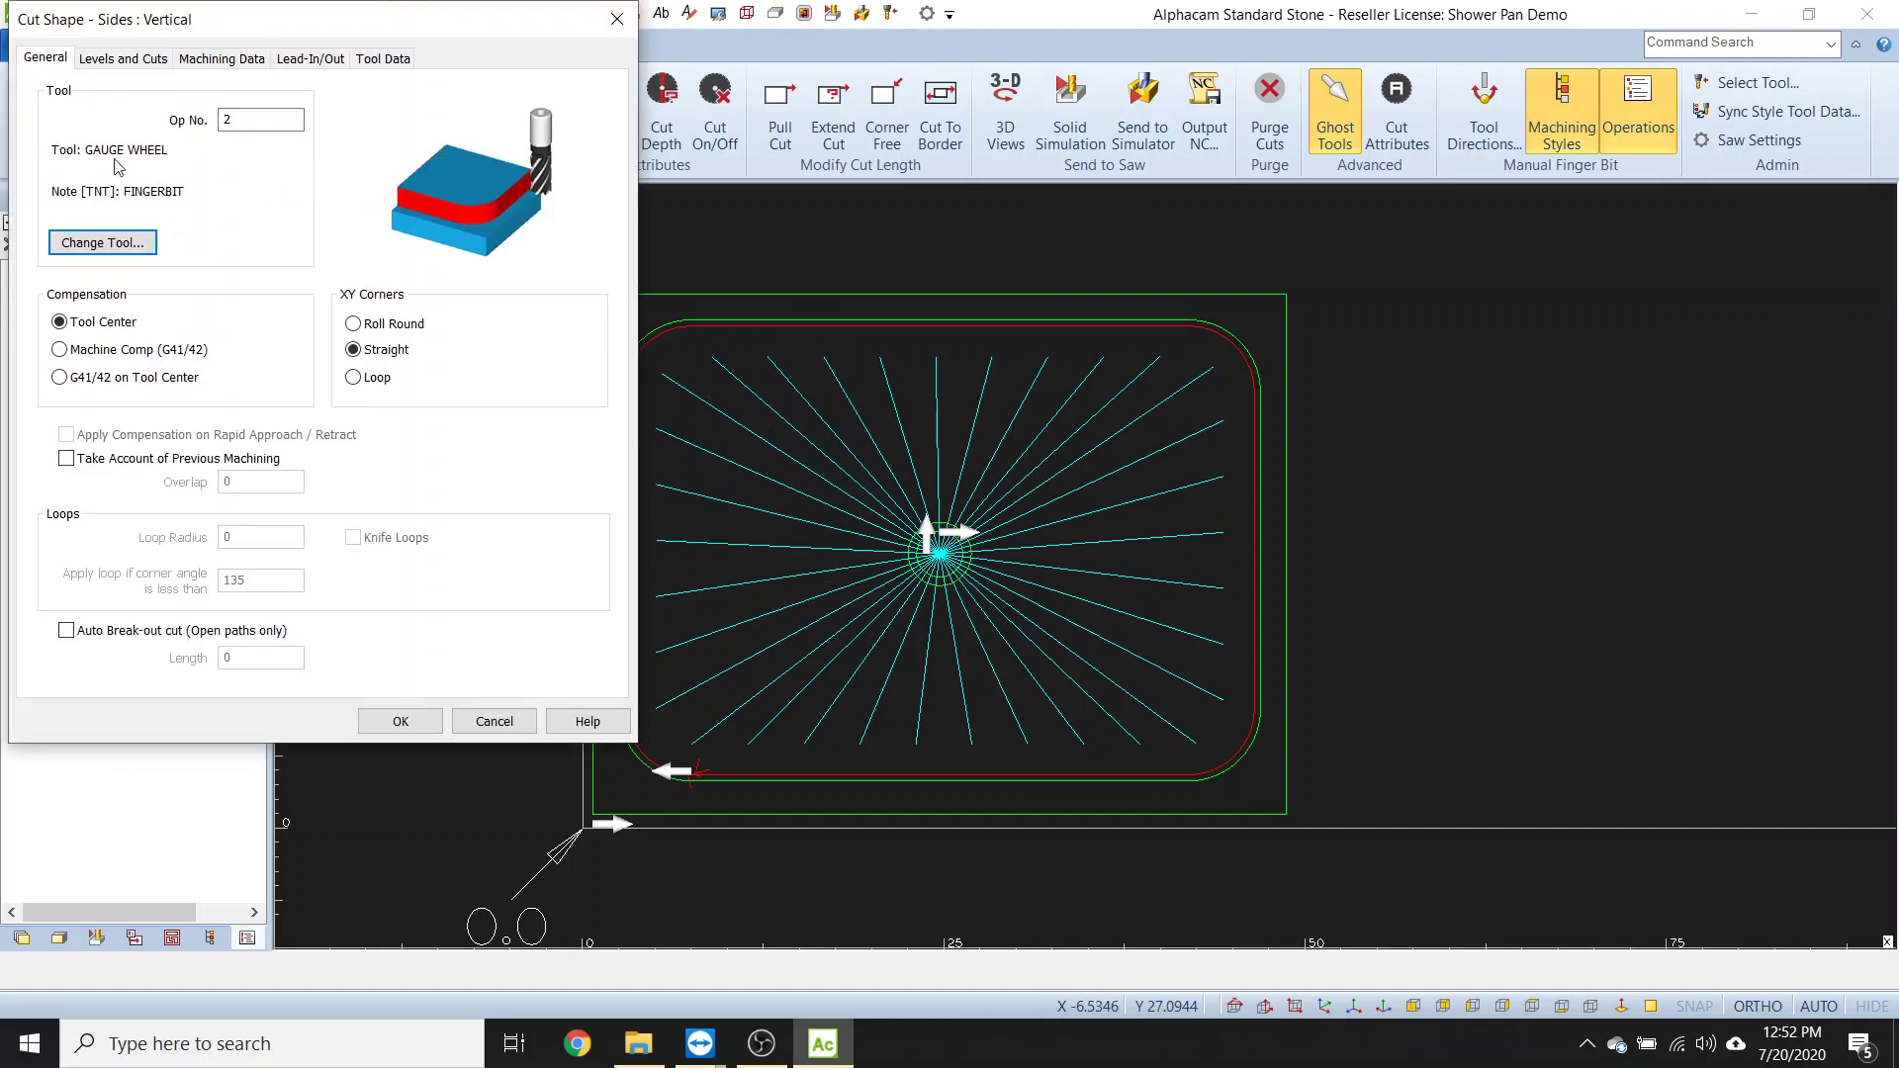
- Set Final Depth -0.125 with 1 cut, review the machining data and lead settings, and apply
click(123, 59)
click(247, 227)
text(-)
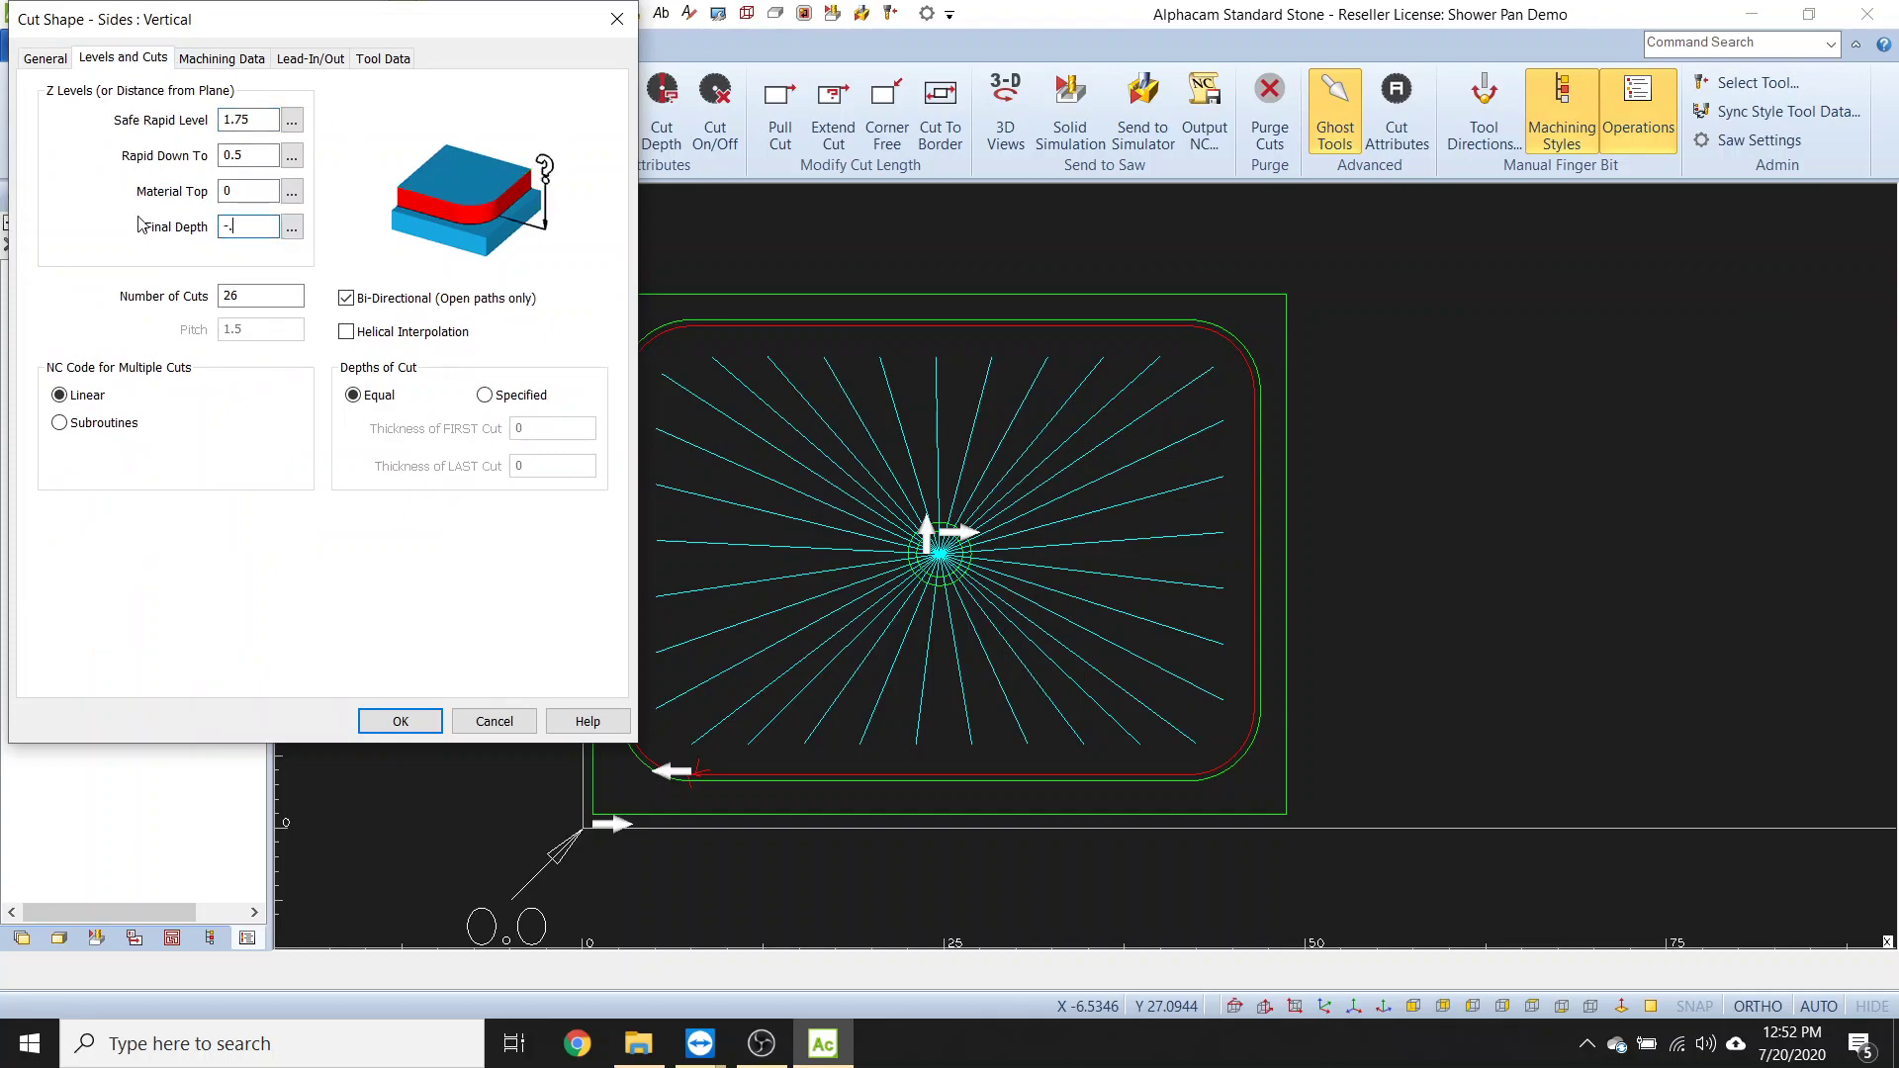
text(.125)
key(Tab)
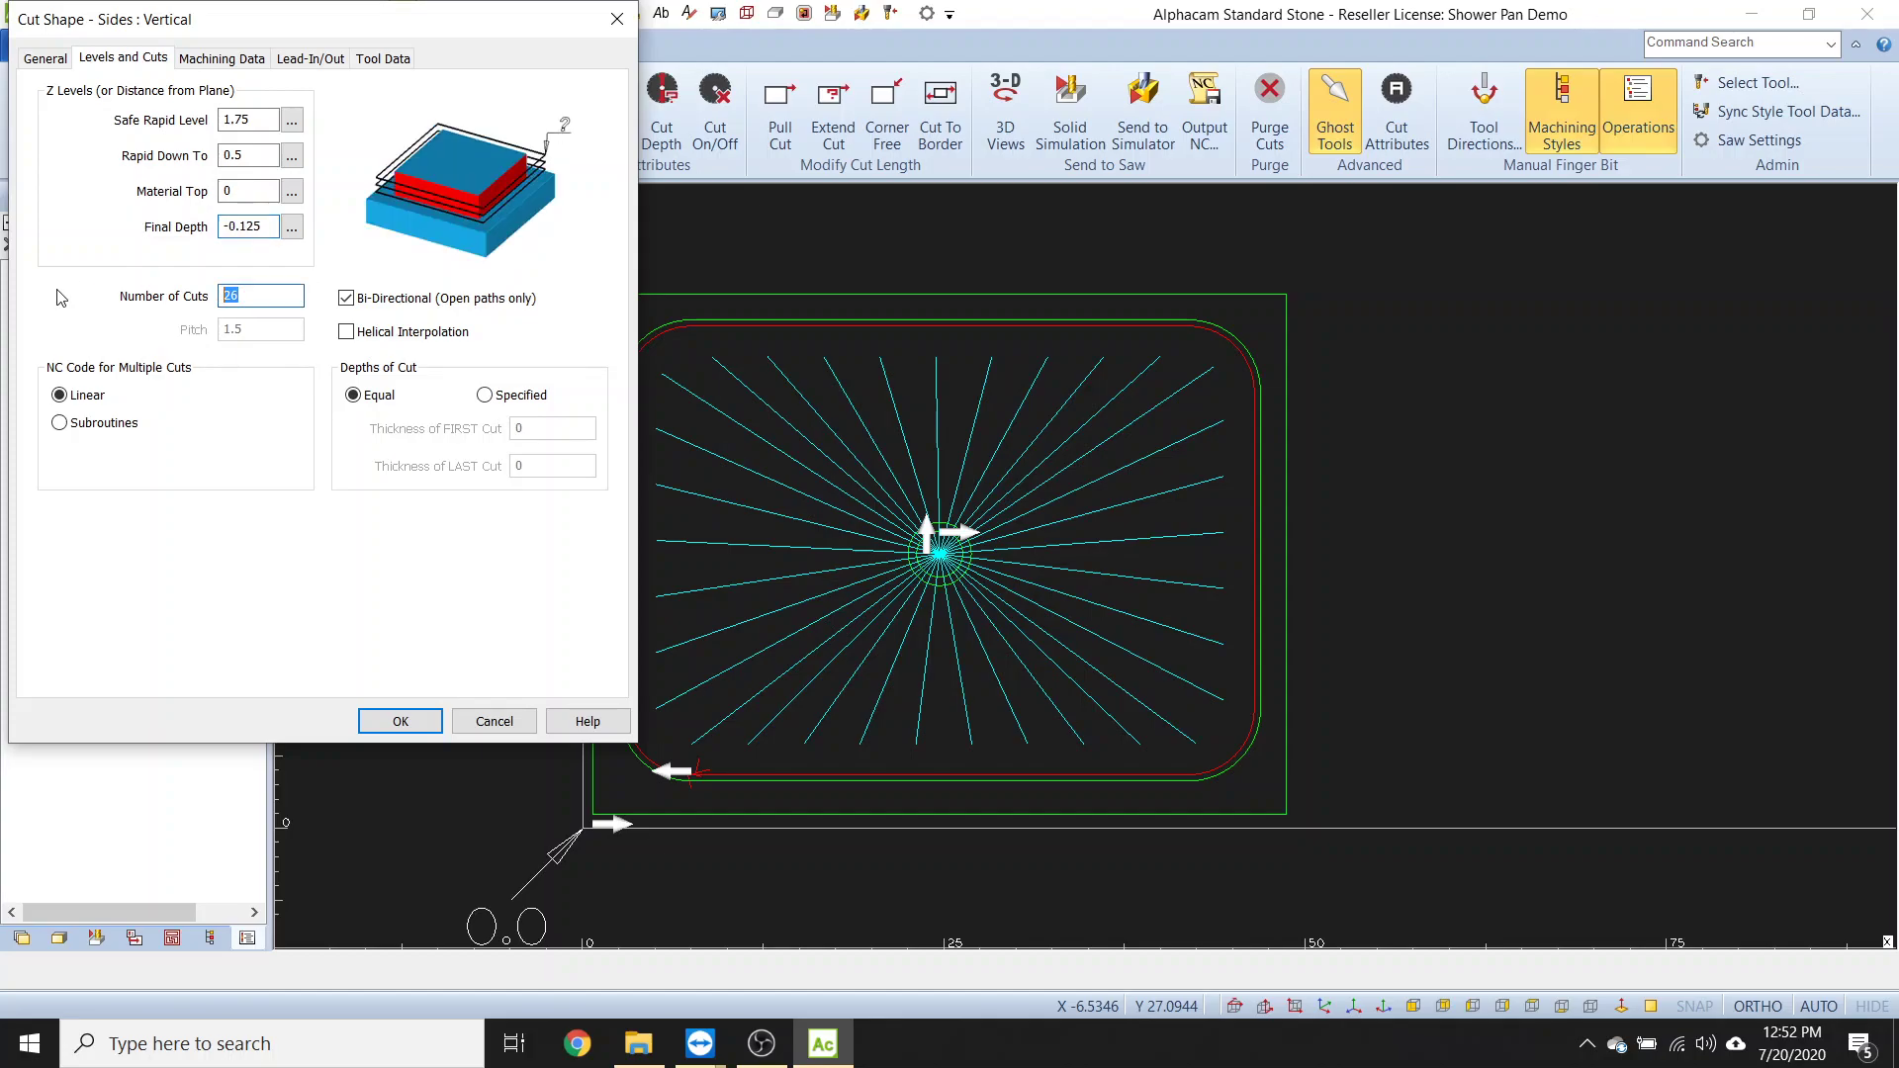
text(1)
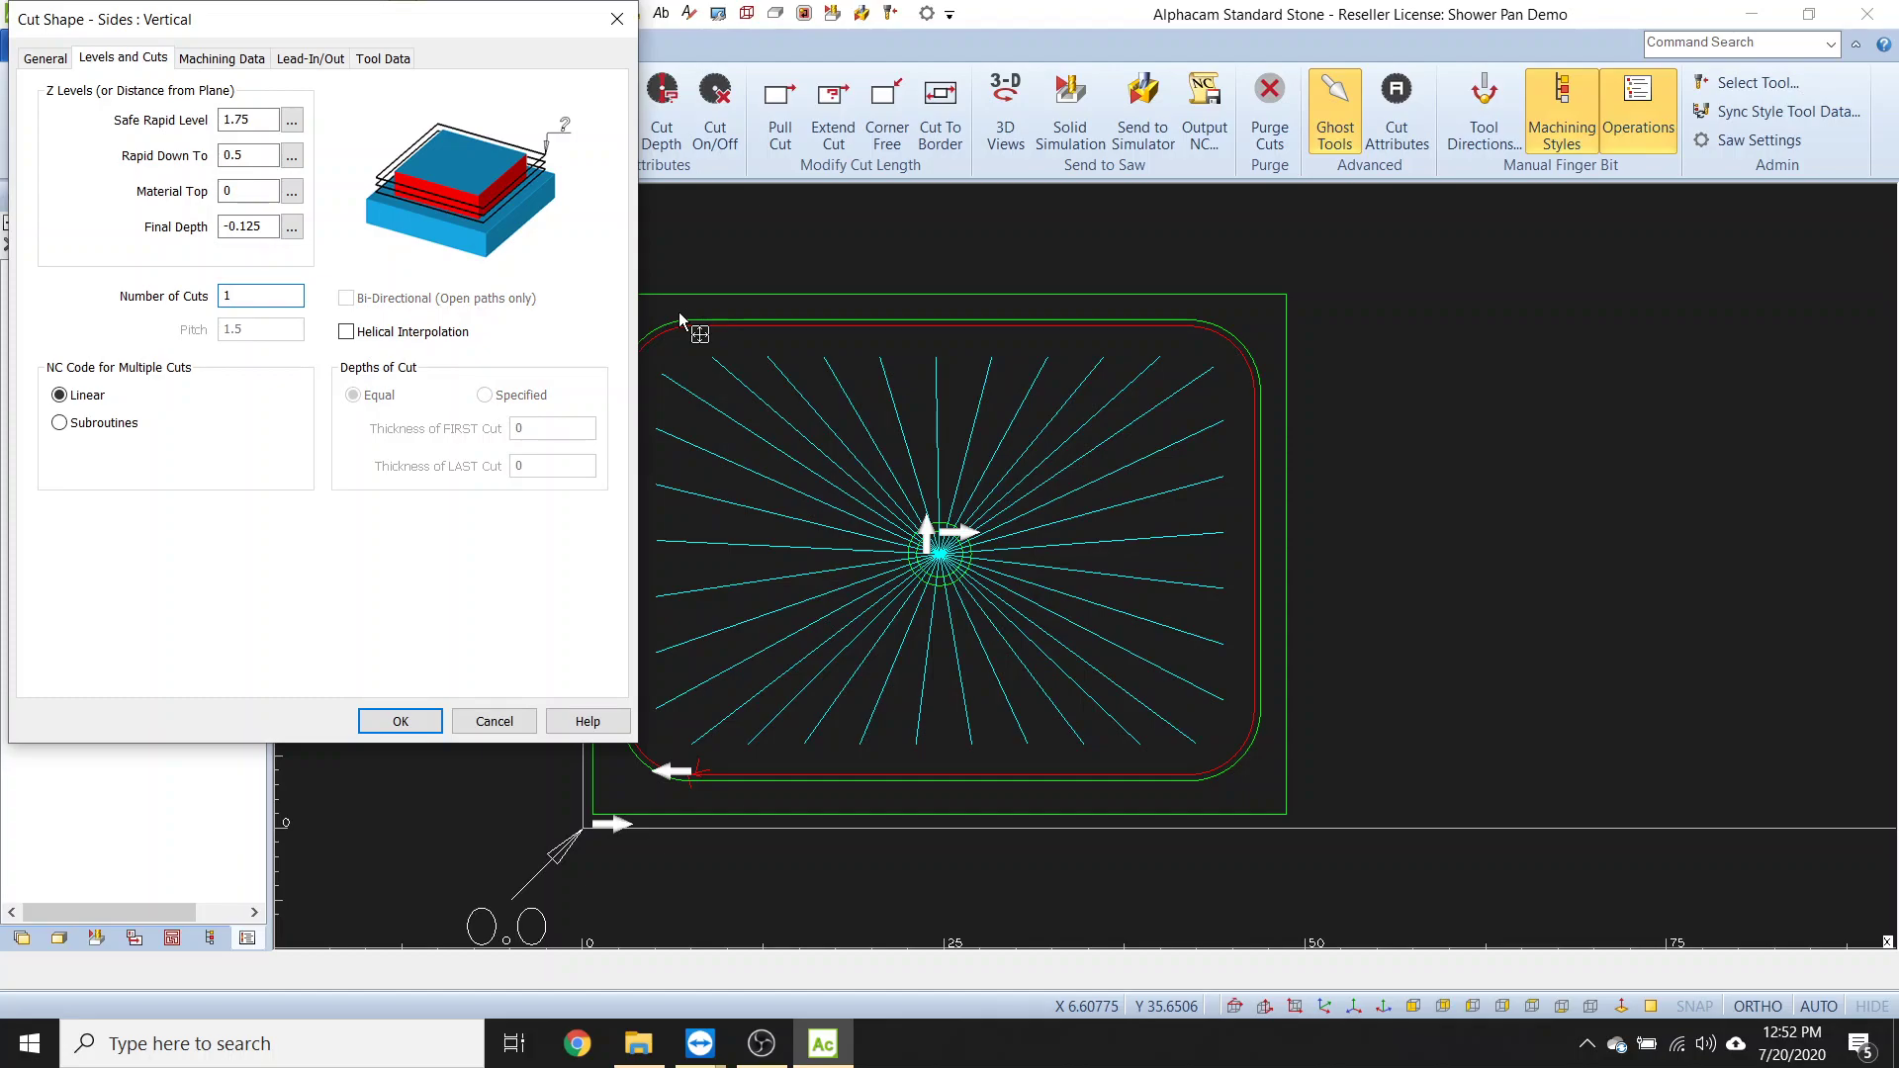
click(222, 58)
double_click(263, 118)
click(311, 58)
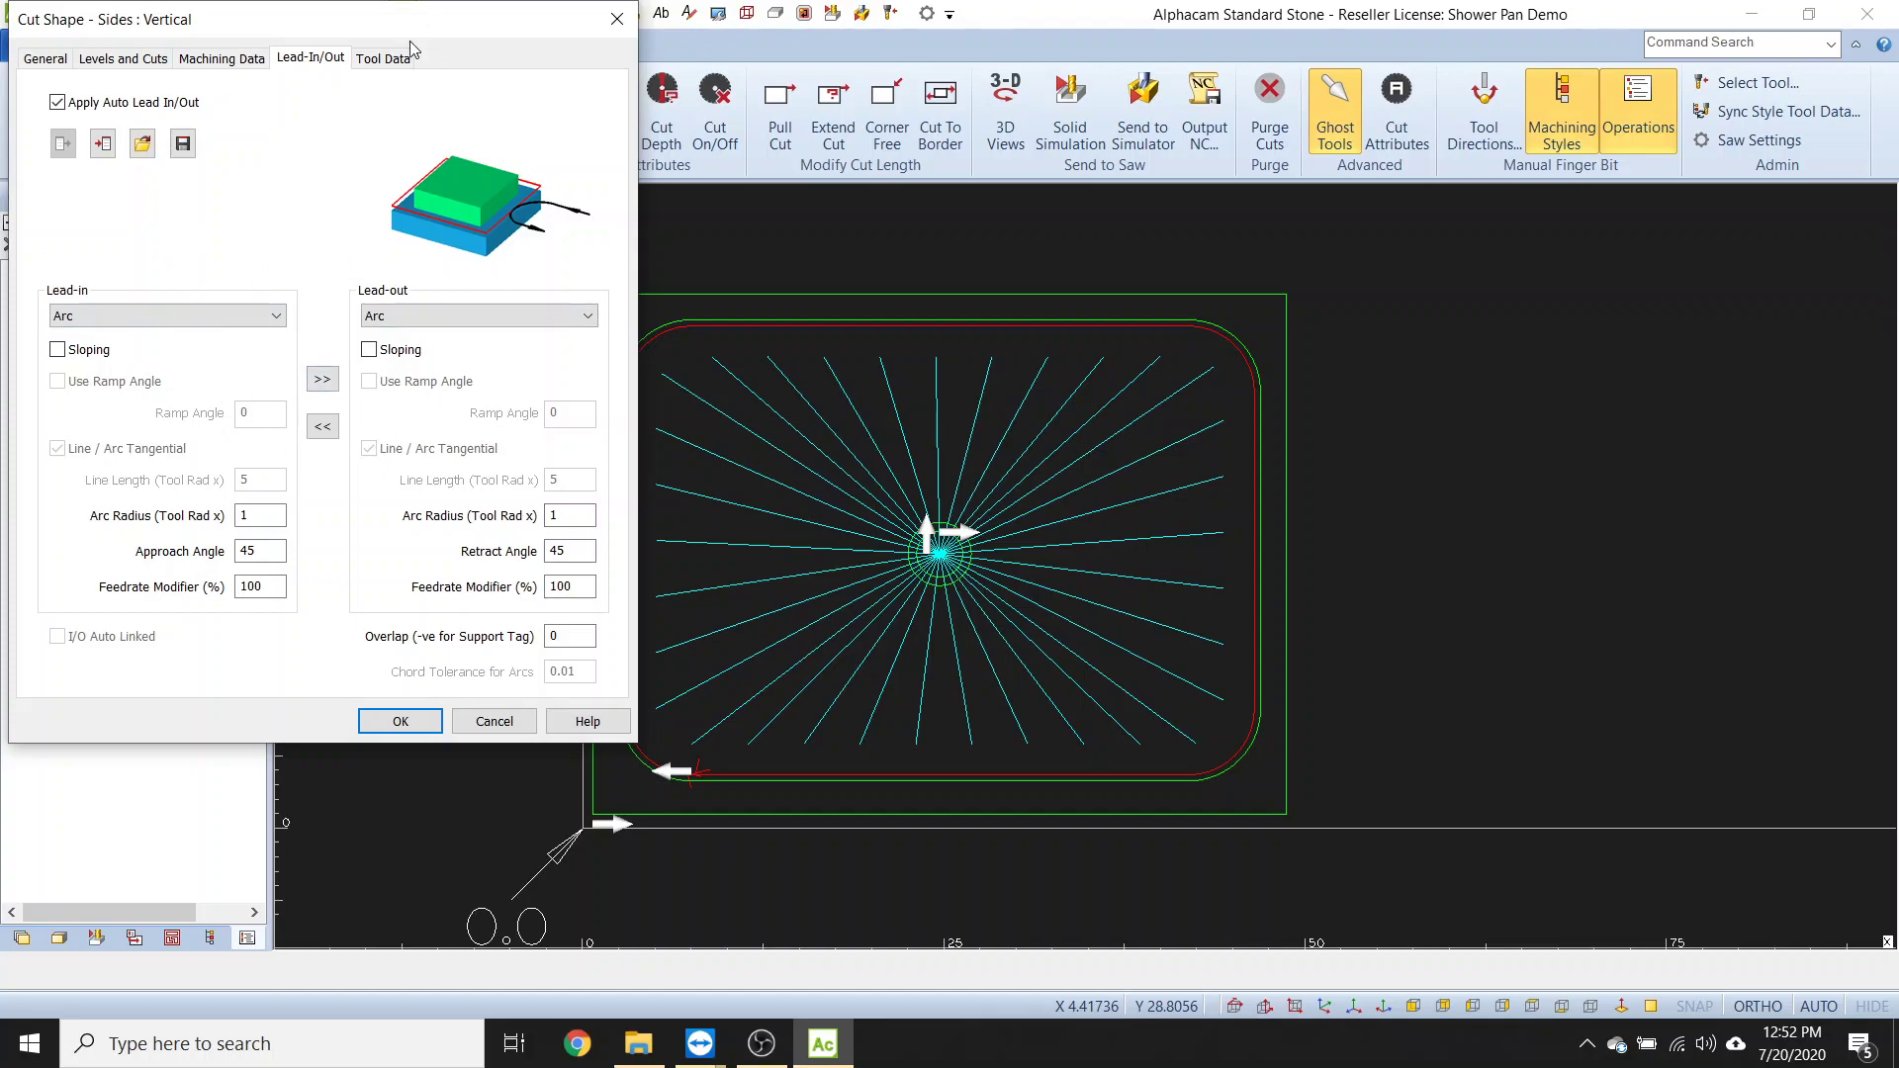
drag(426, 12, 1644, 125)
drag(1454, 150, 1393, 135)
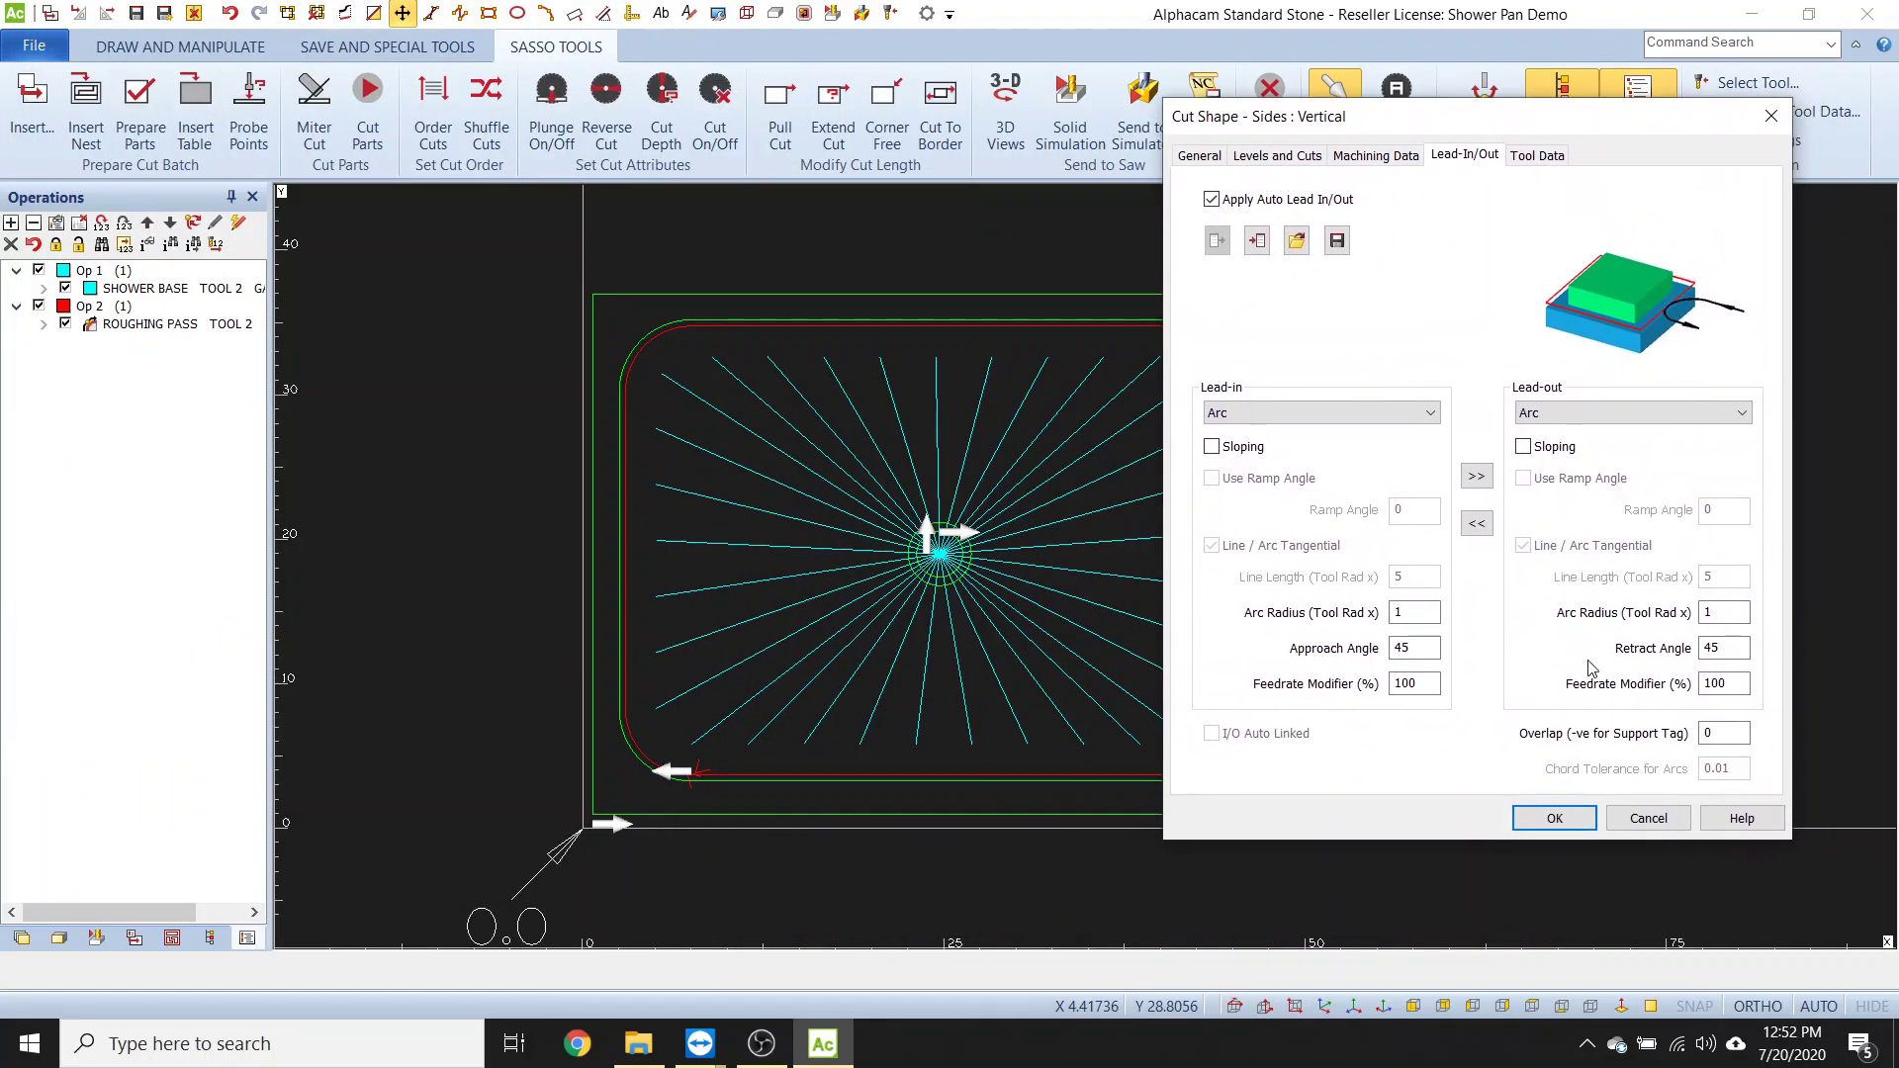
click(1551, 819)
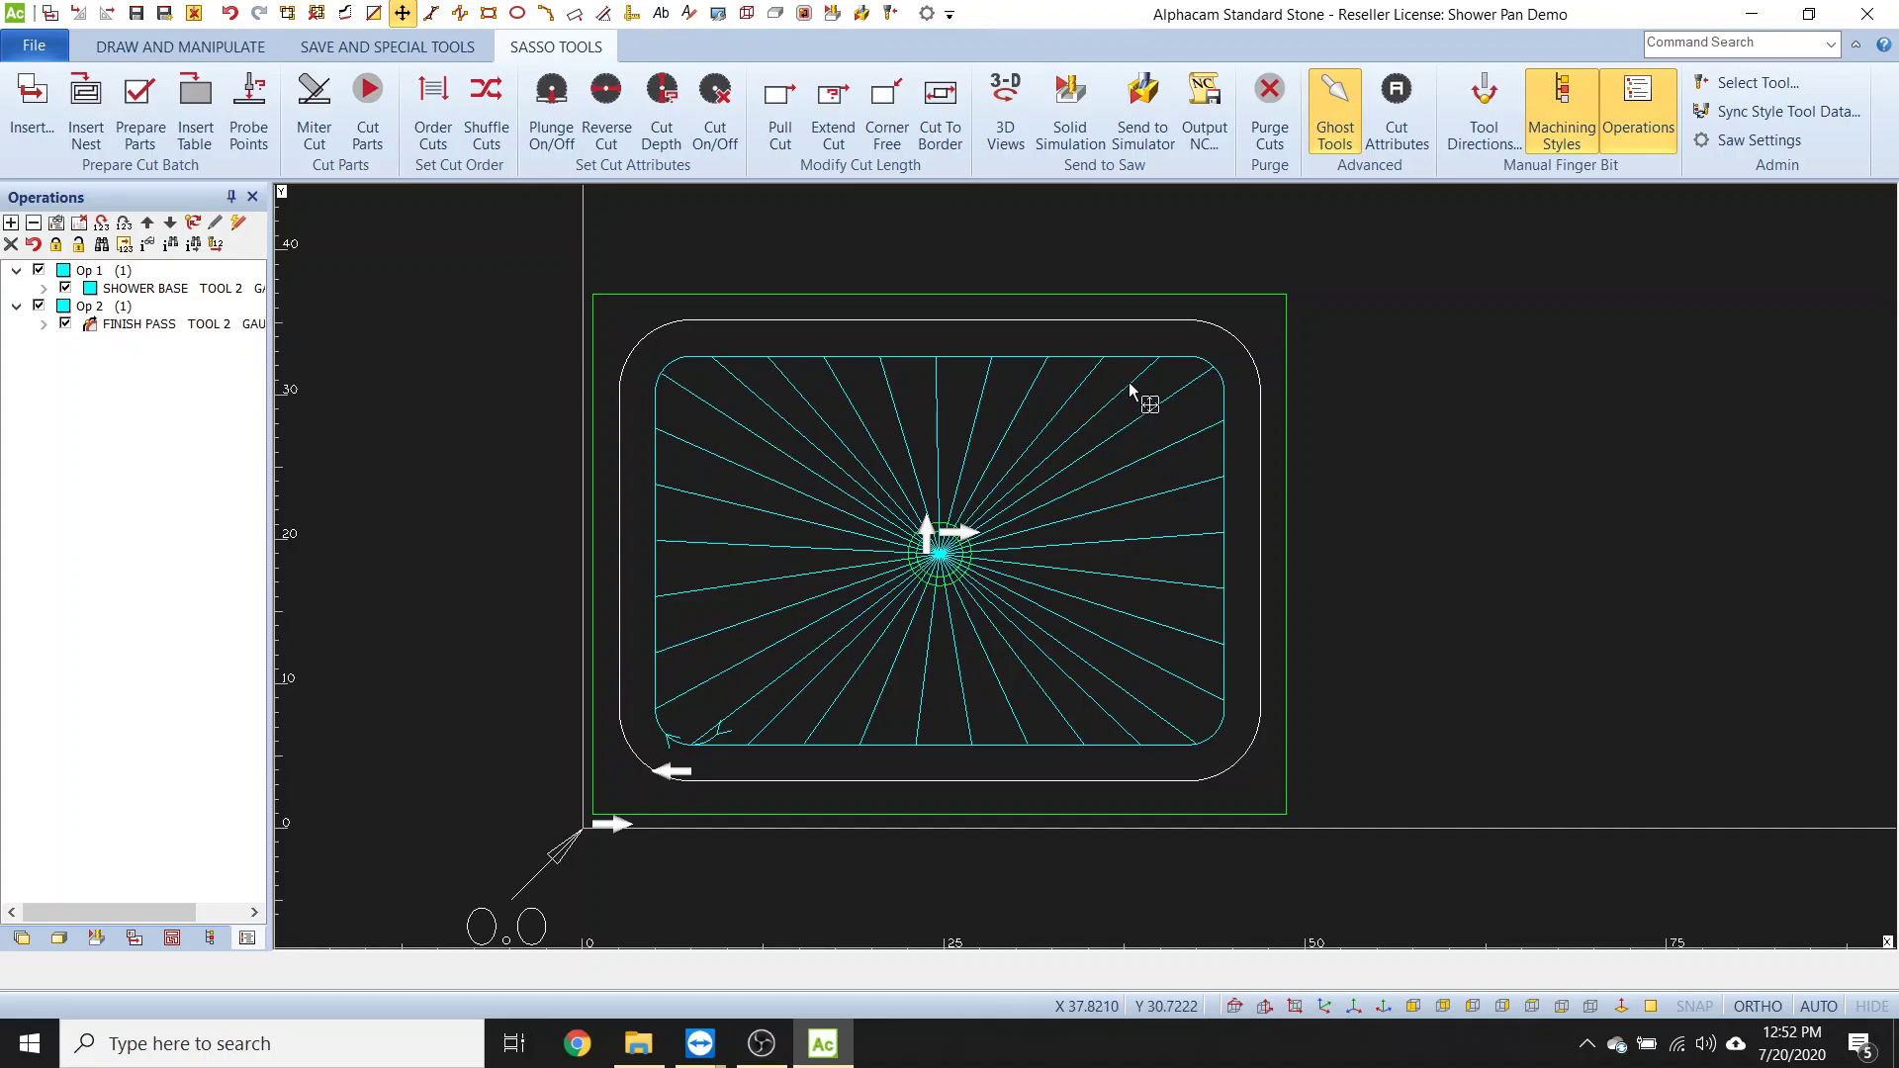
- Zoom out and pan until the 'Top of stone = 0' depth notes are visible
scroll(1000, 485, up, 2)
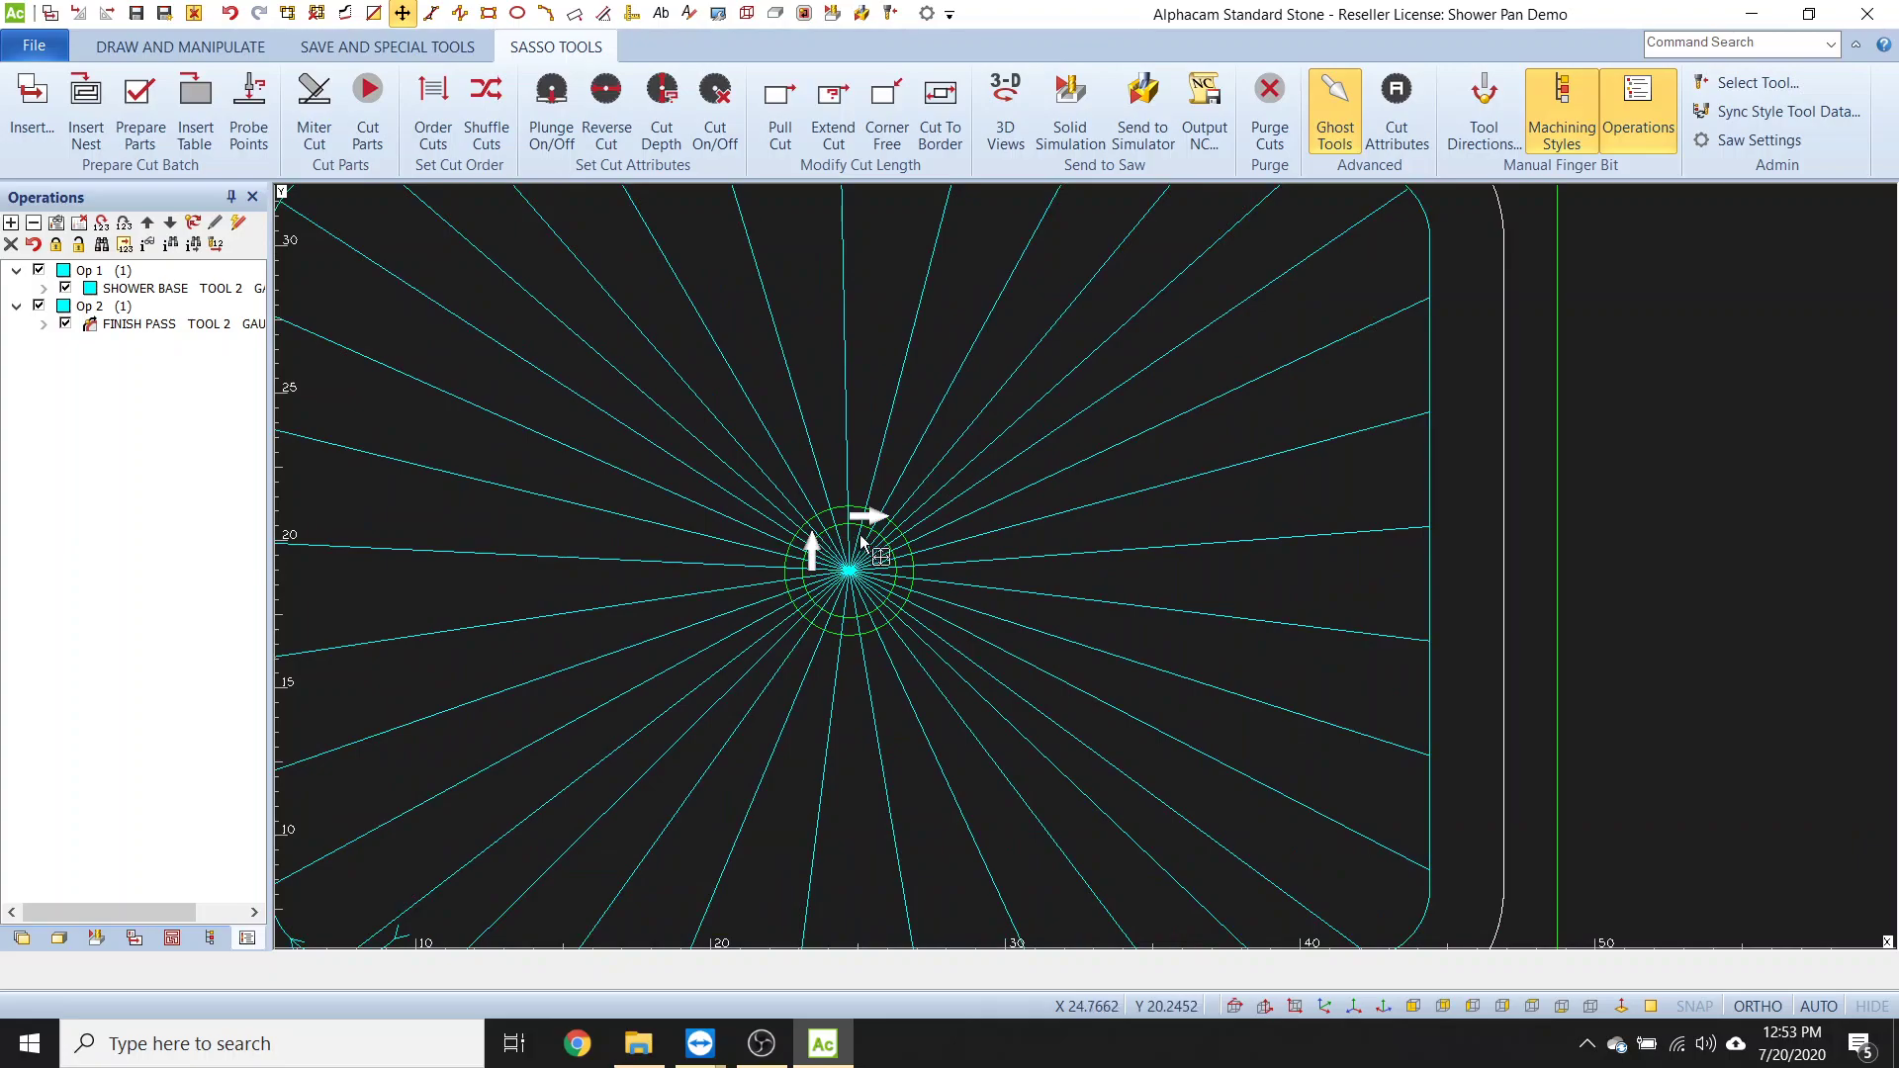
scroll(851, 573, down, 1)
scroll(851, 594, down, 1)
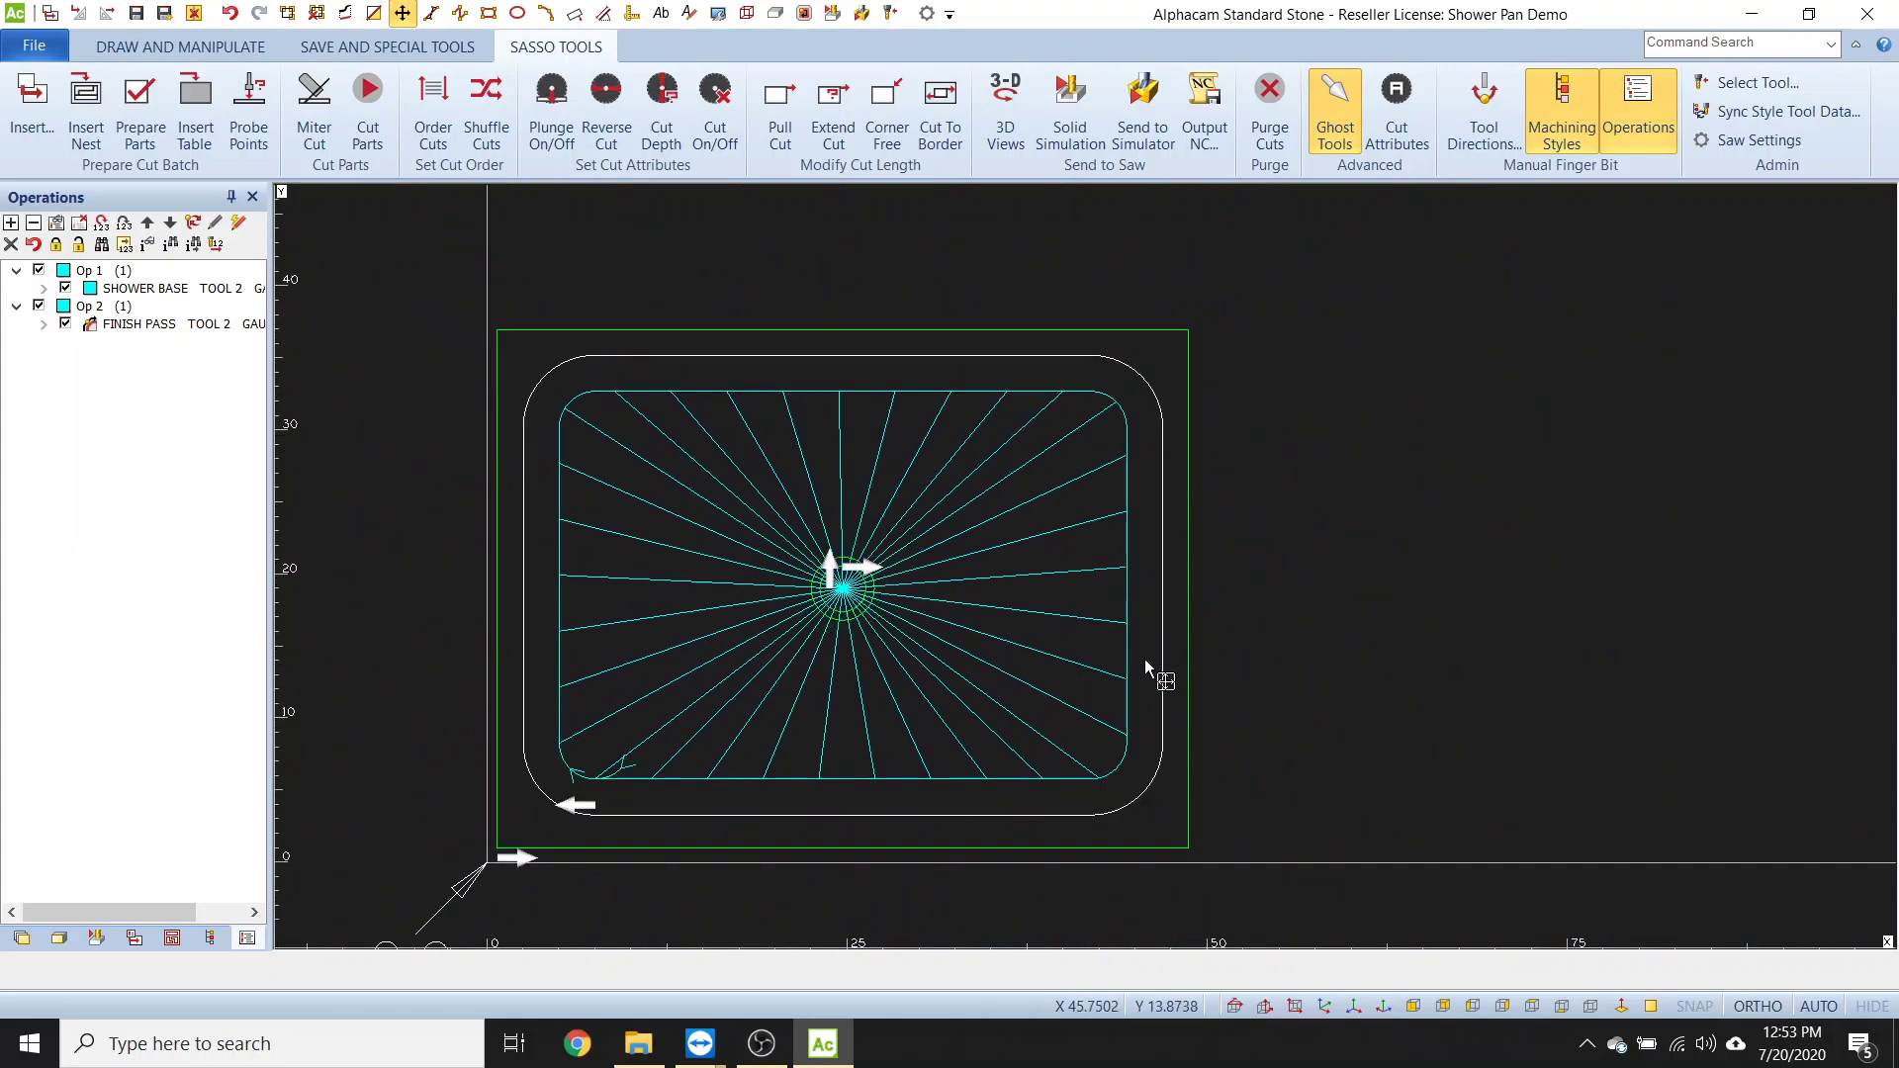
scroll(1146, 659, down, 2)
middle_drag(1531, 719, 997, 560)
scroll(1664, 722, down, 2)
mouse_move(1664, 722)
middle_down()
mouse_move(1383, 673)
mouse_move(568, 605)
middle_up()
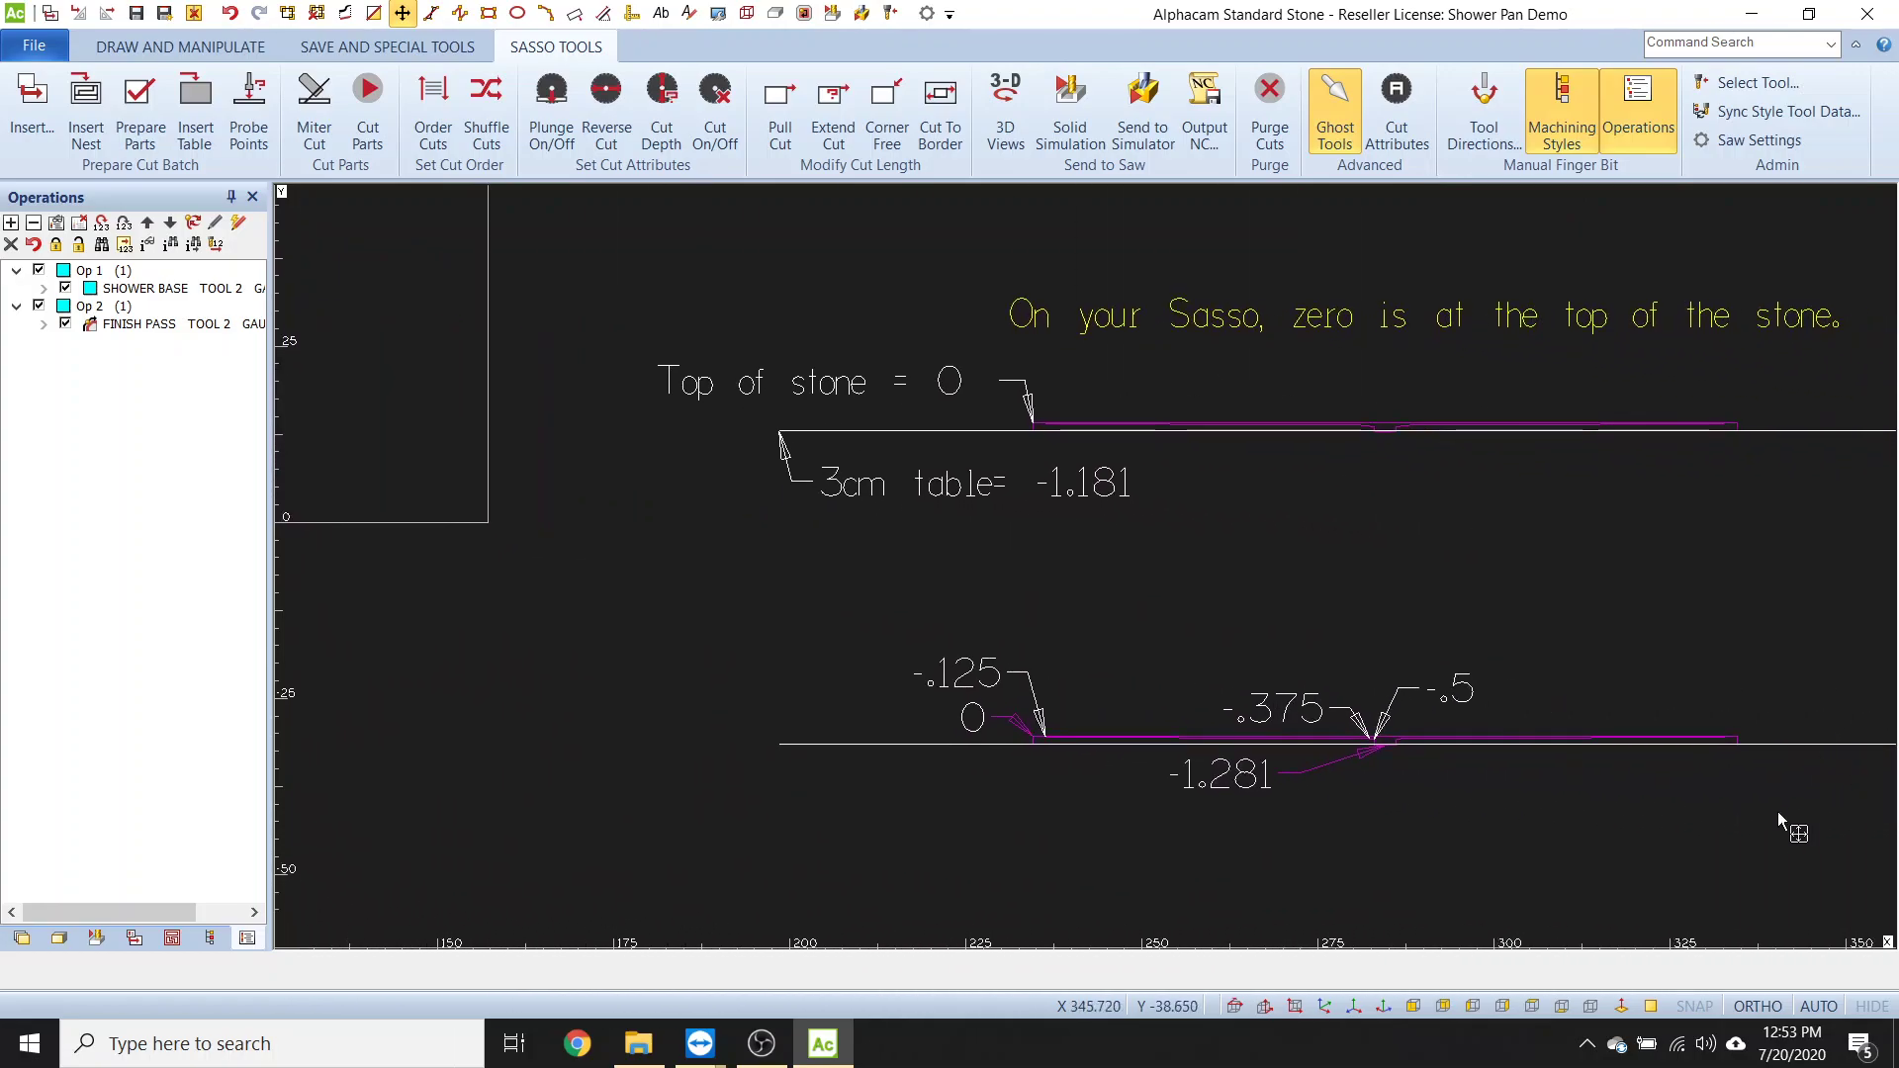
middle_drag(1743, 698, 1546, 697)
middle_drag(1721, 648, 1599, 655)
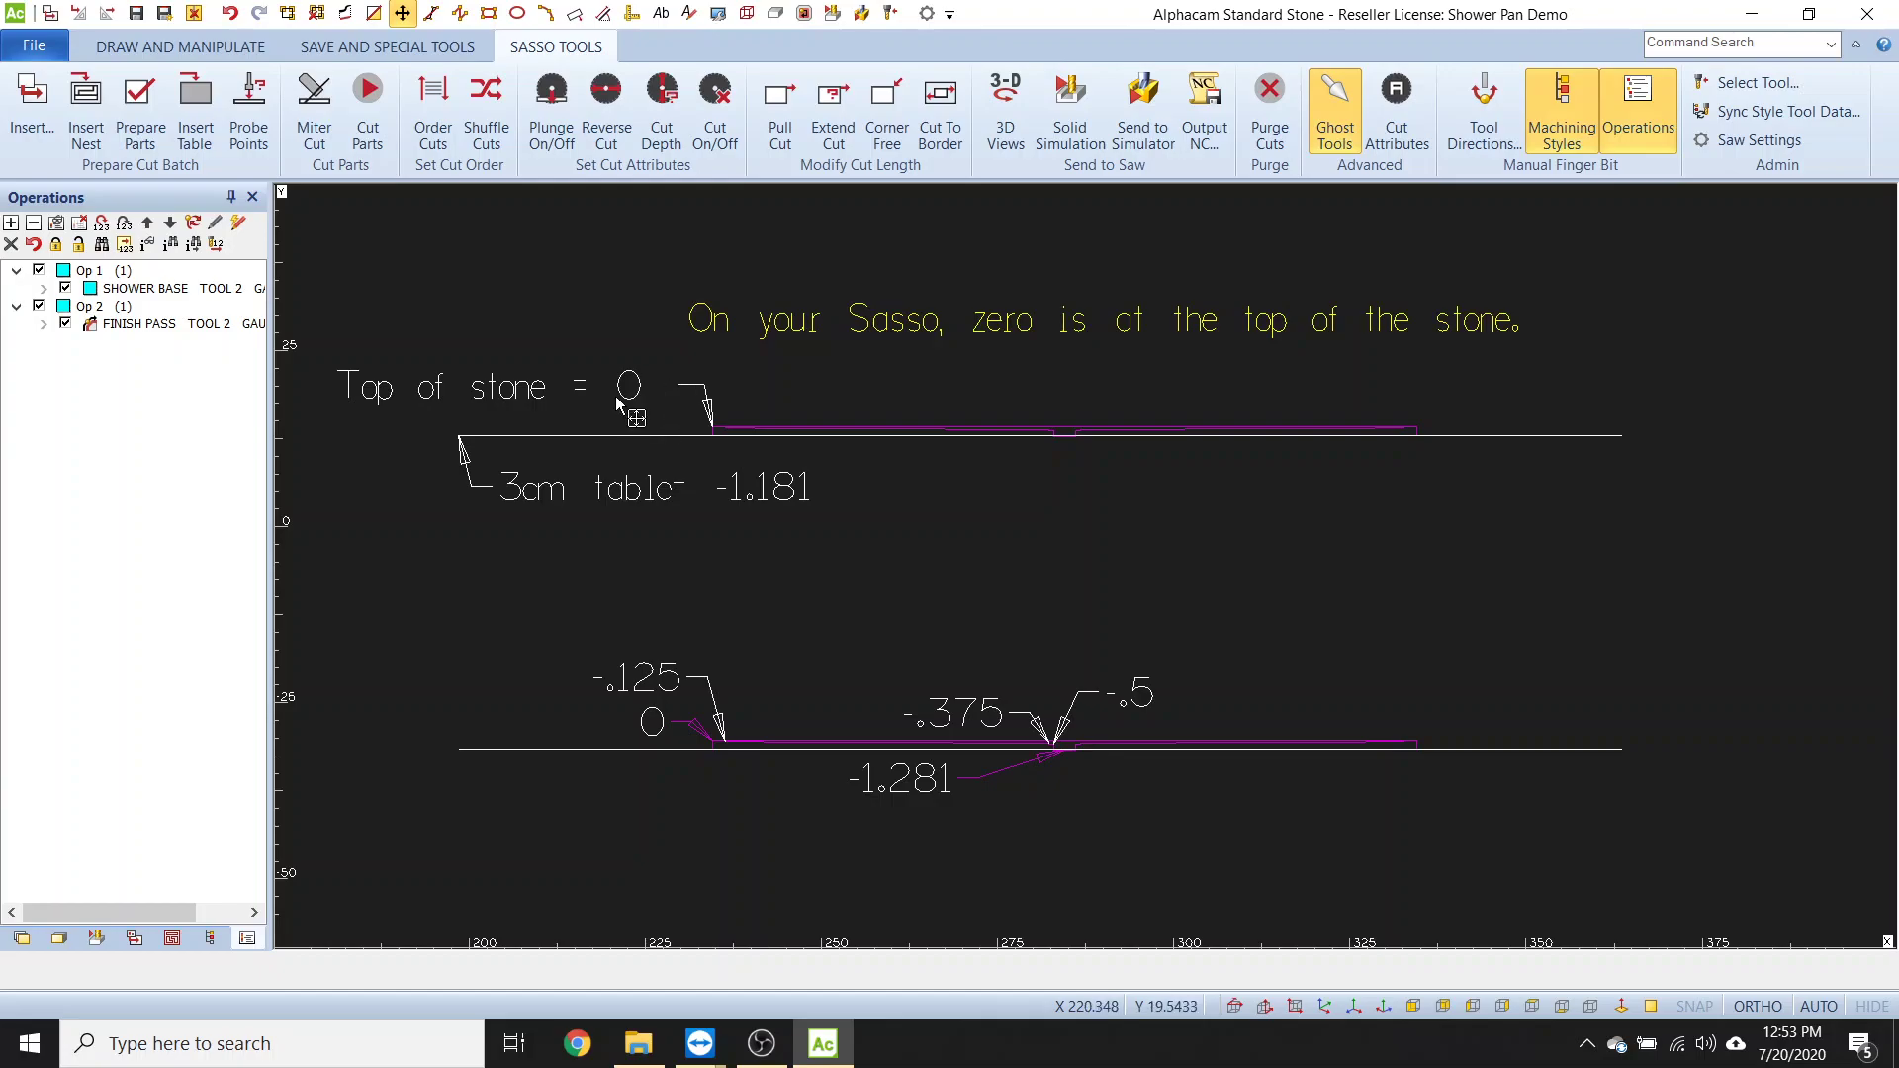
scroll(723, 433, up, 5)
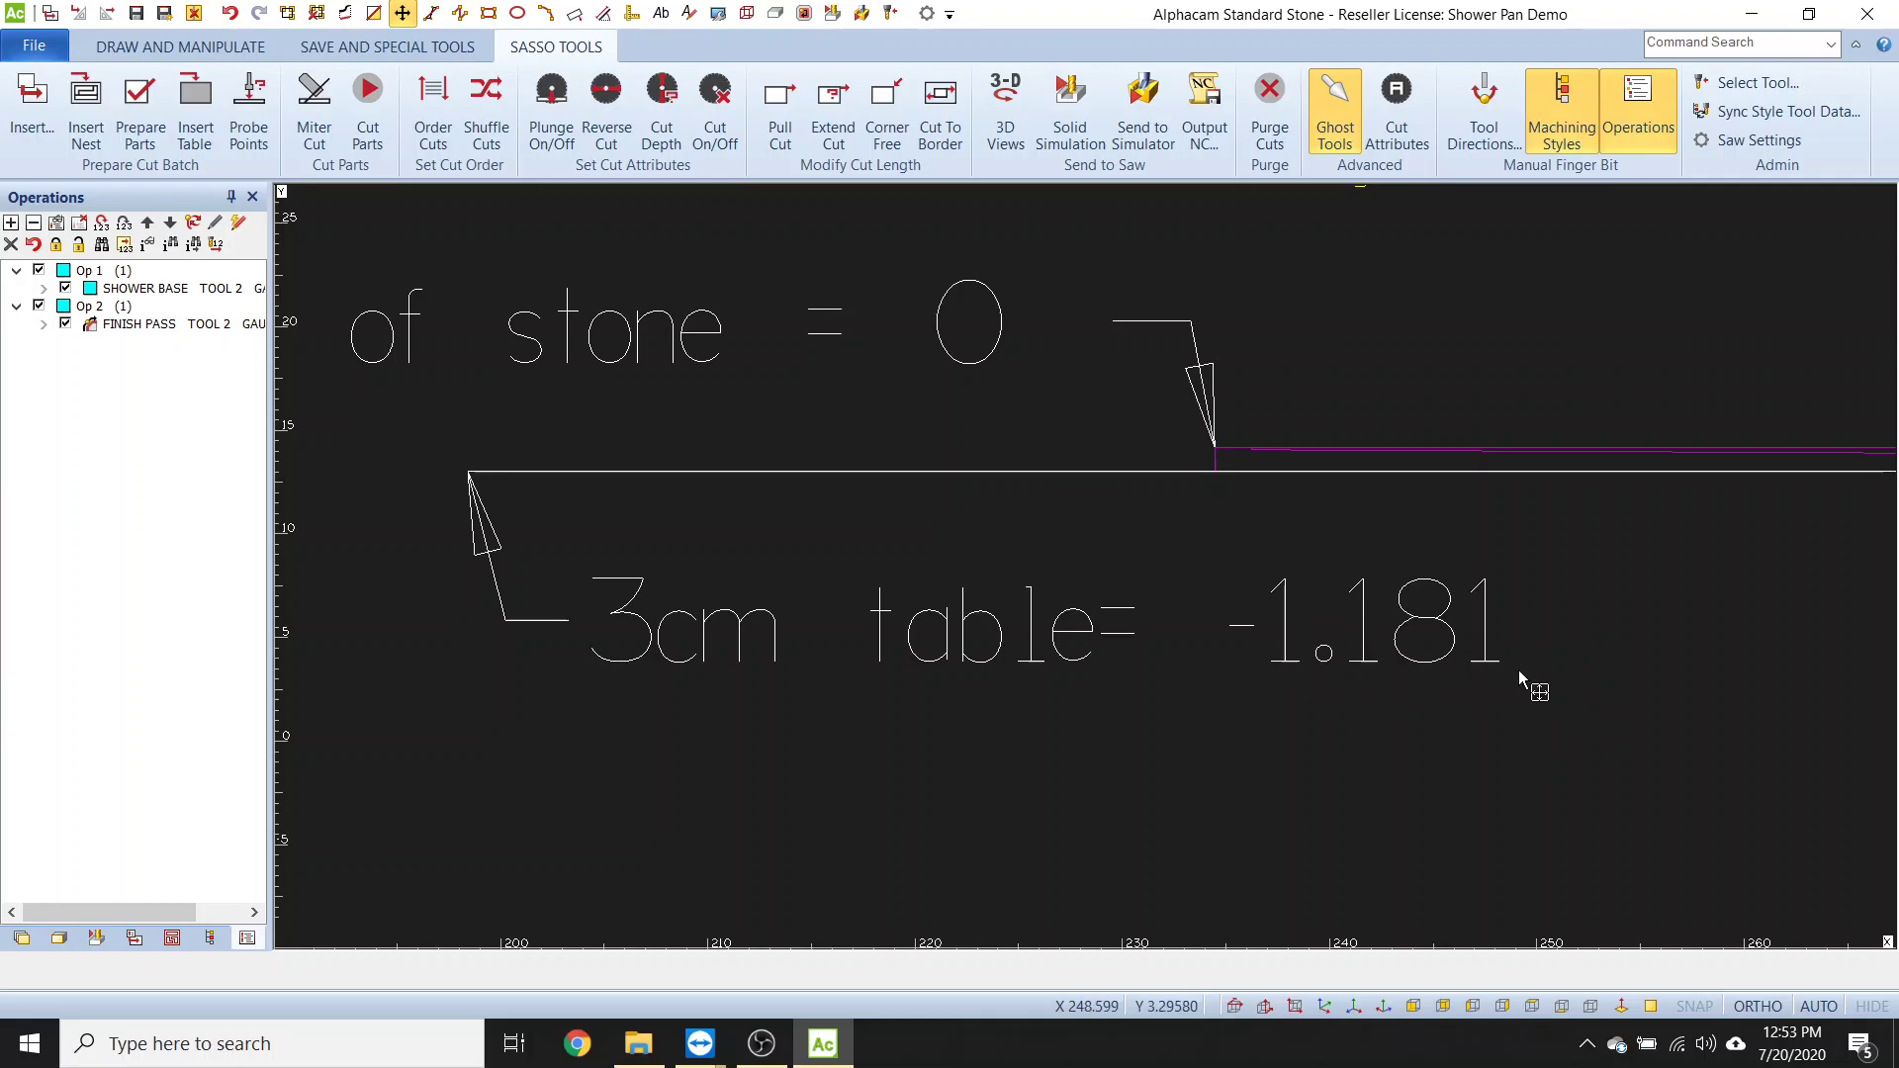
scroll(755, 537, down, 6)
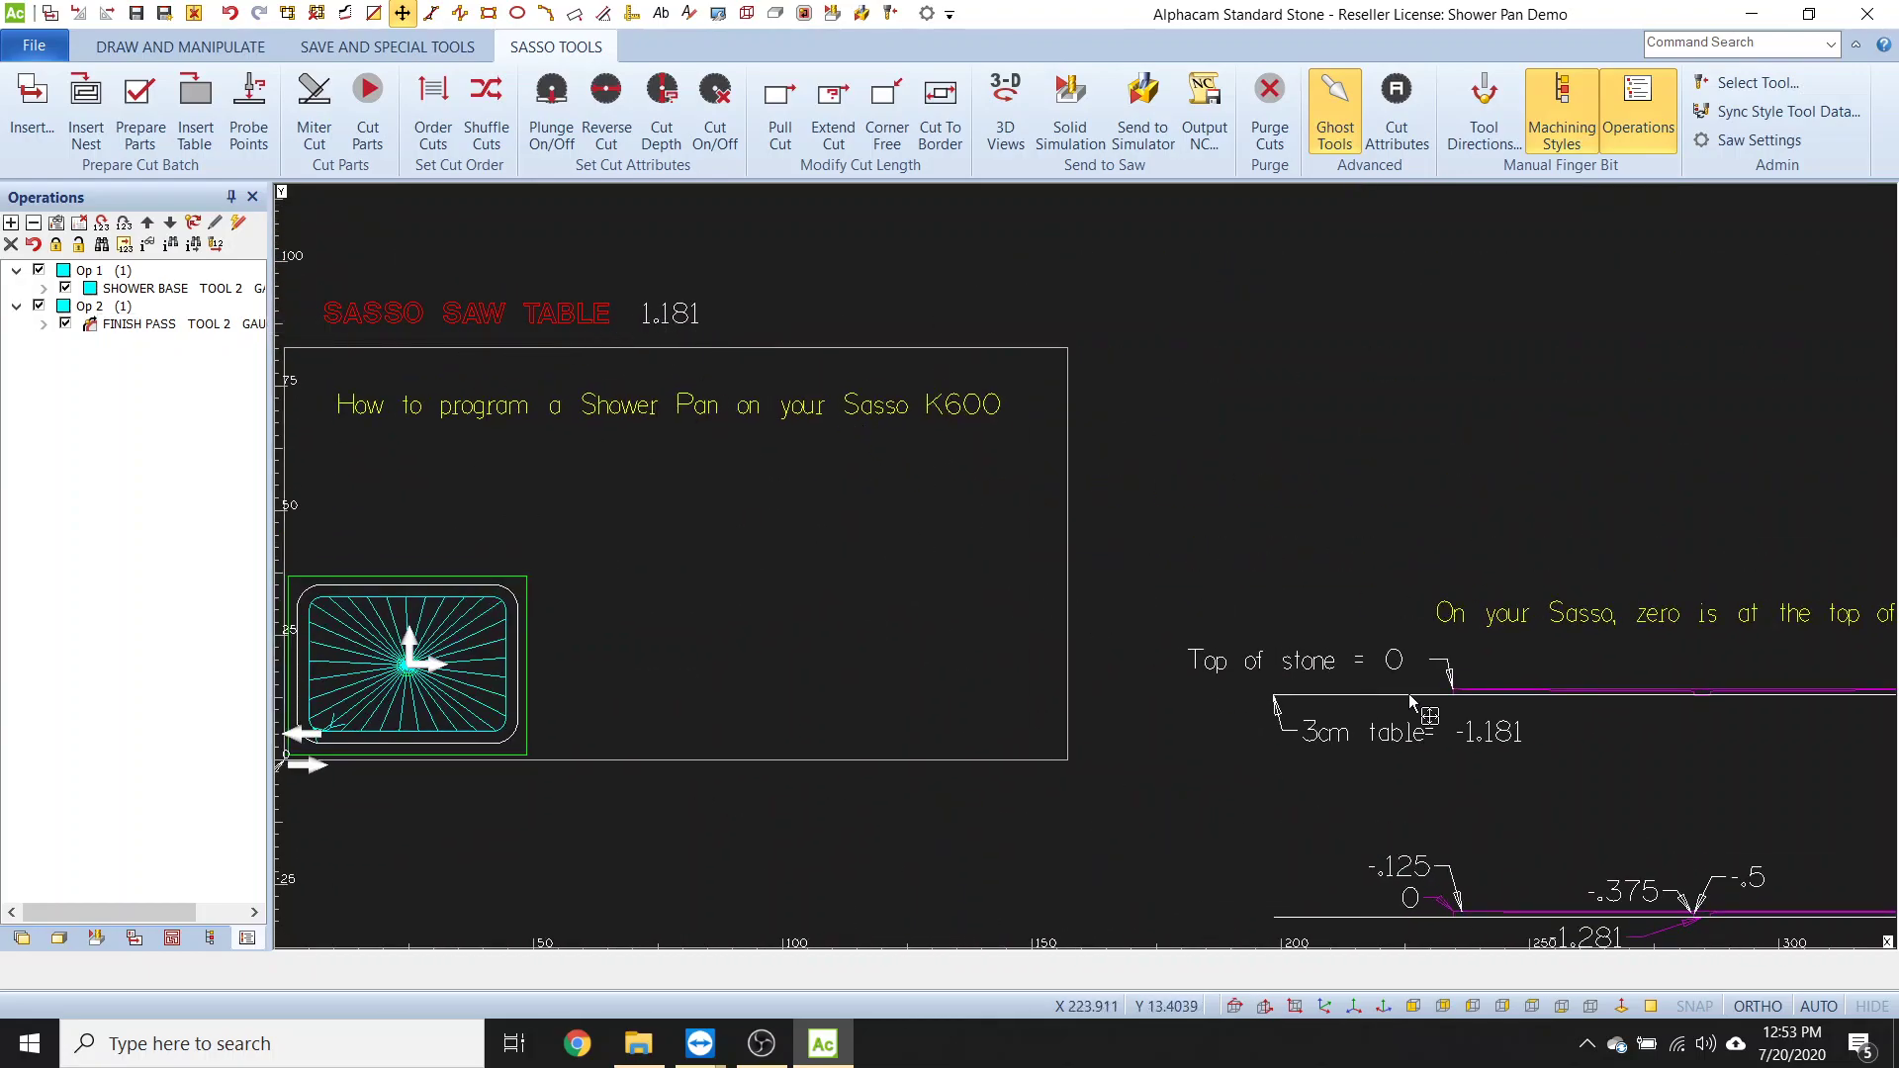
scroll(1440, 706, up, 3)
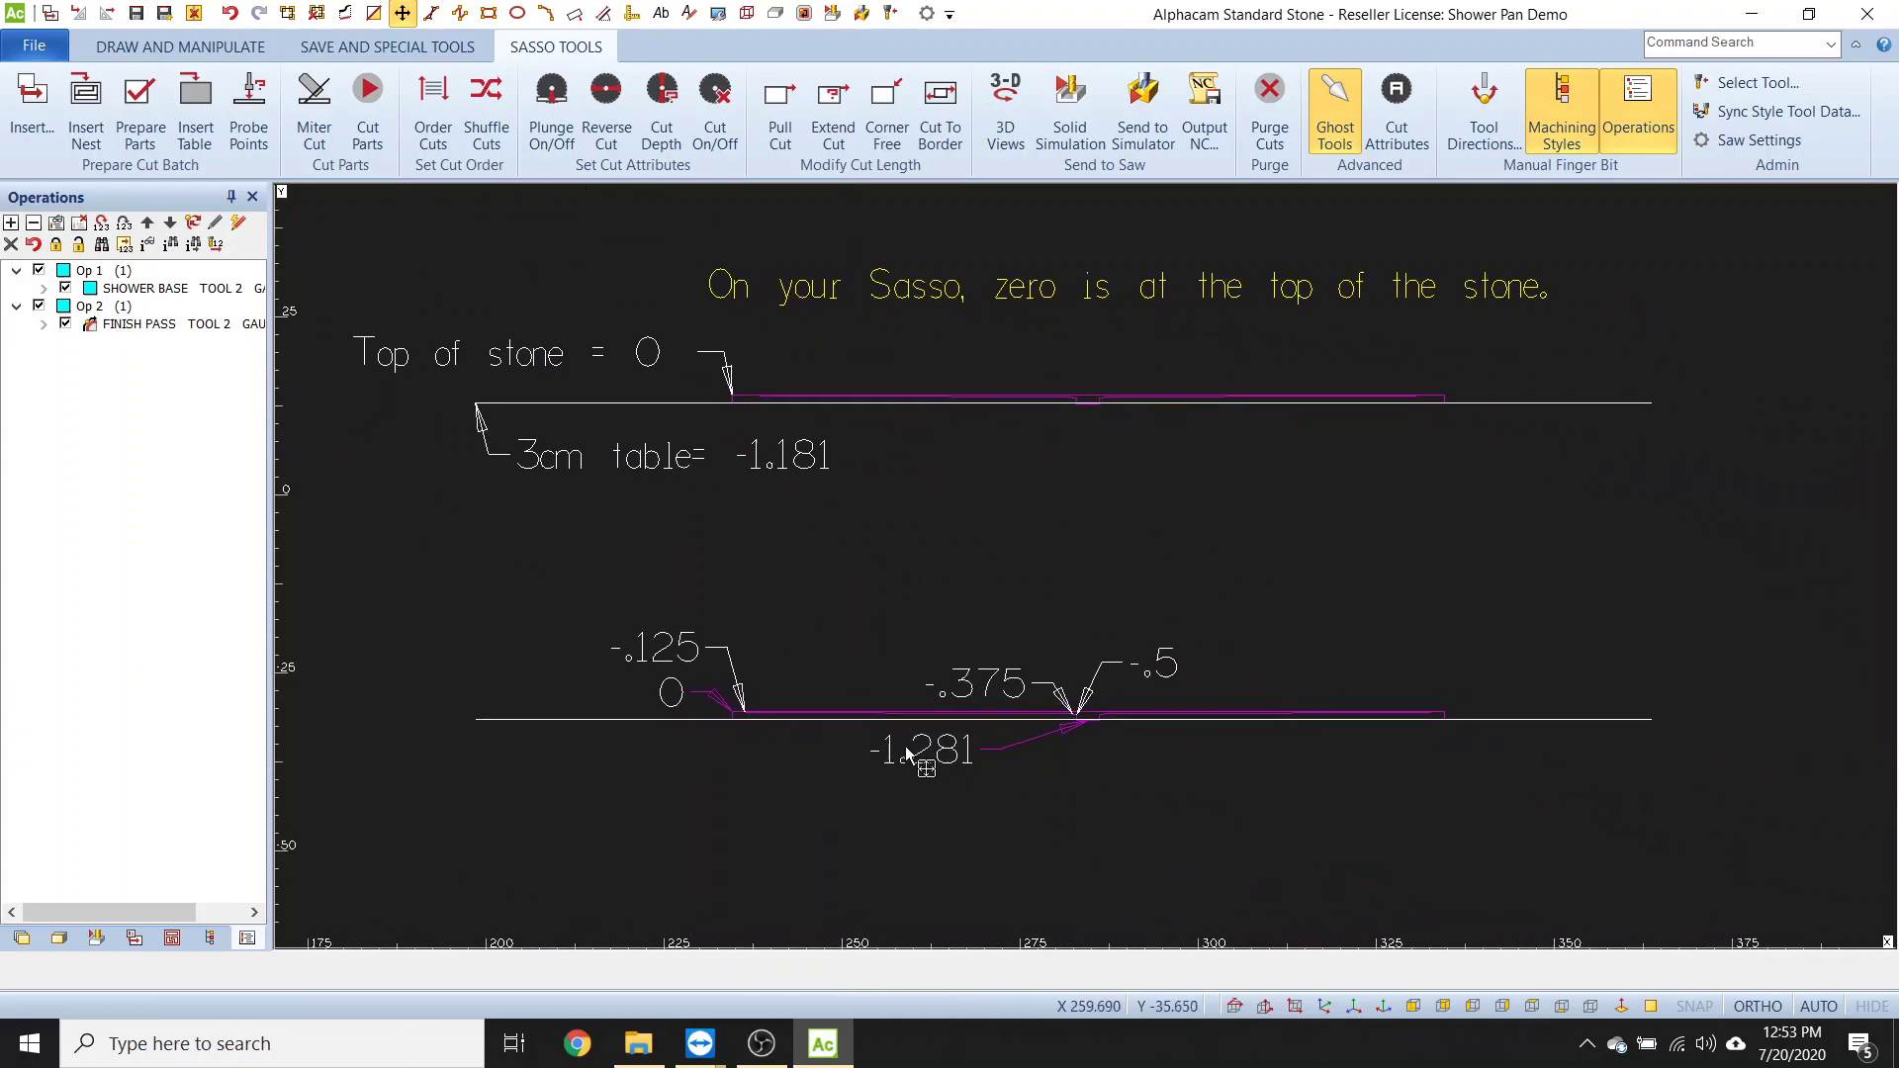
scroll(871, 767, up, 4)
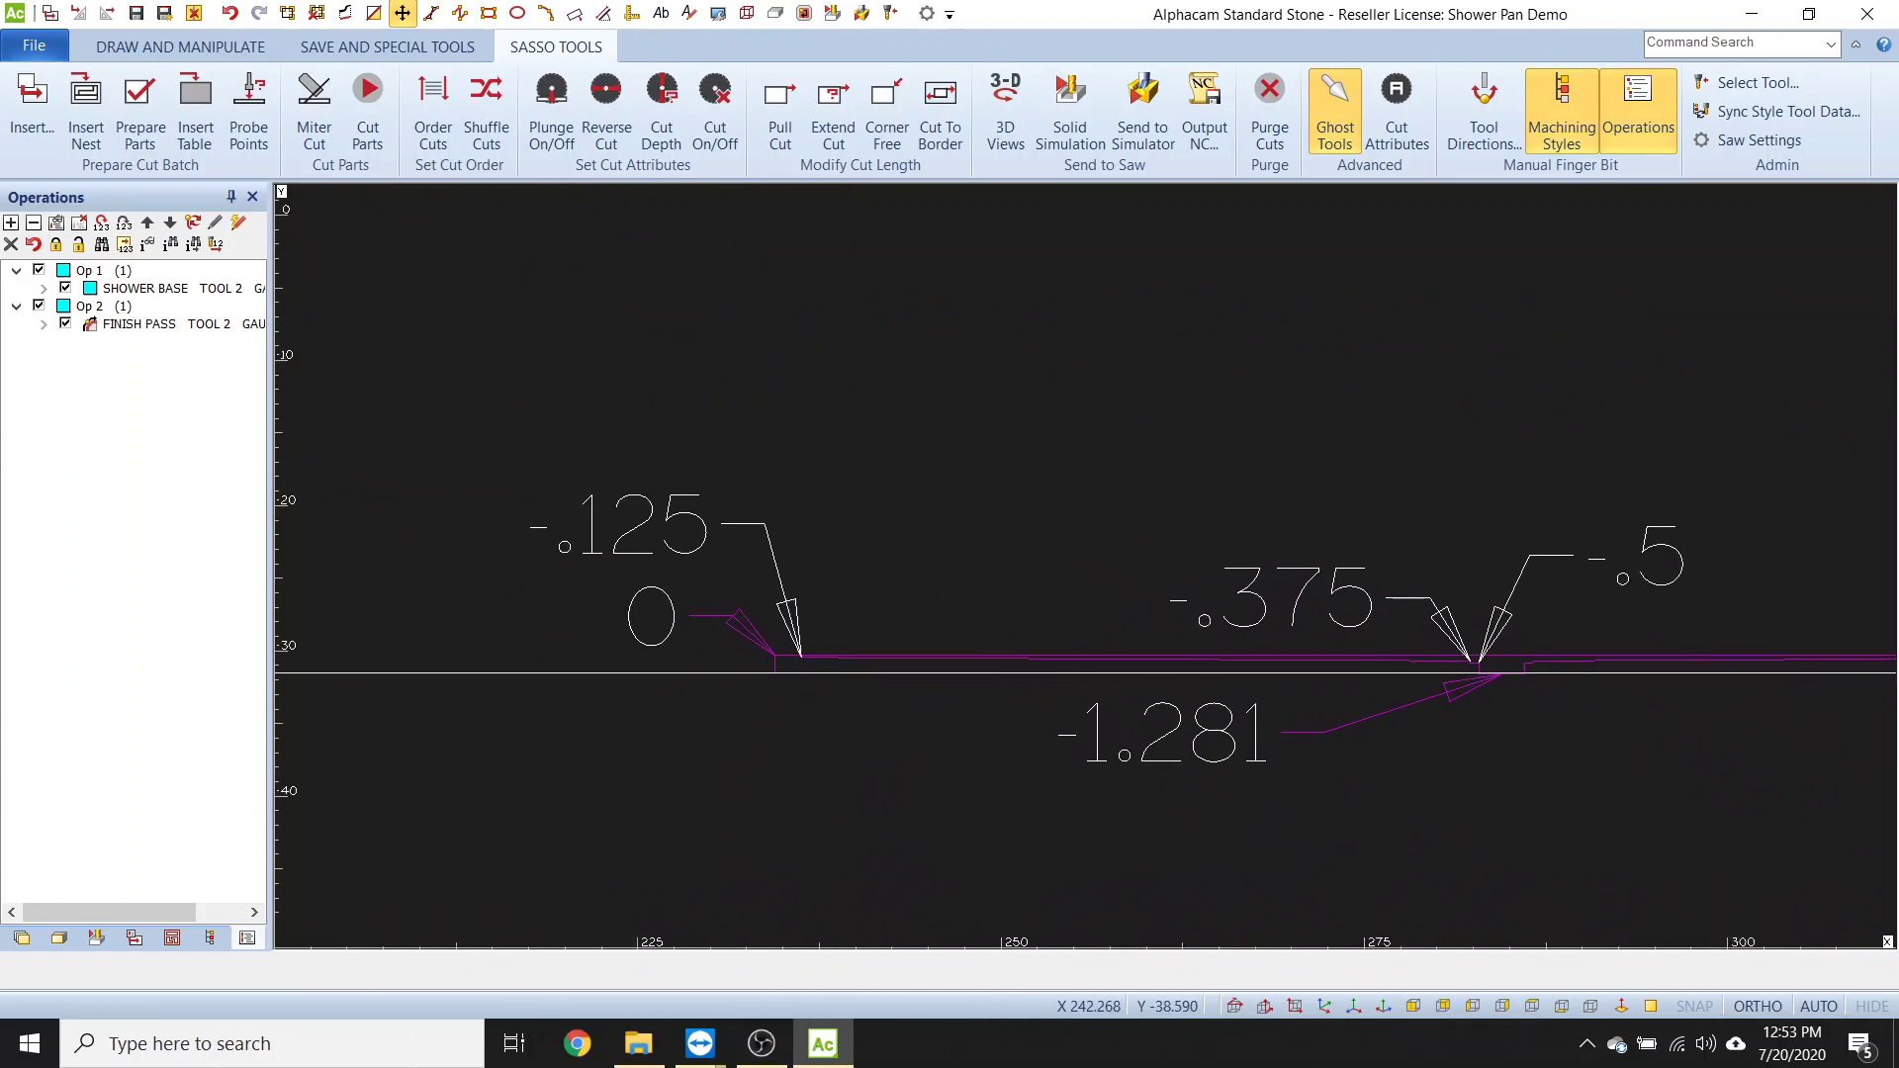
mouse_move(939, 802)
middle_down()
mouse_move(800, 774)
mouse_move(776, 739)
middle_up()
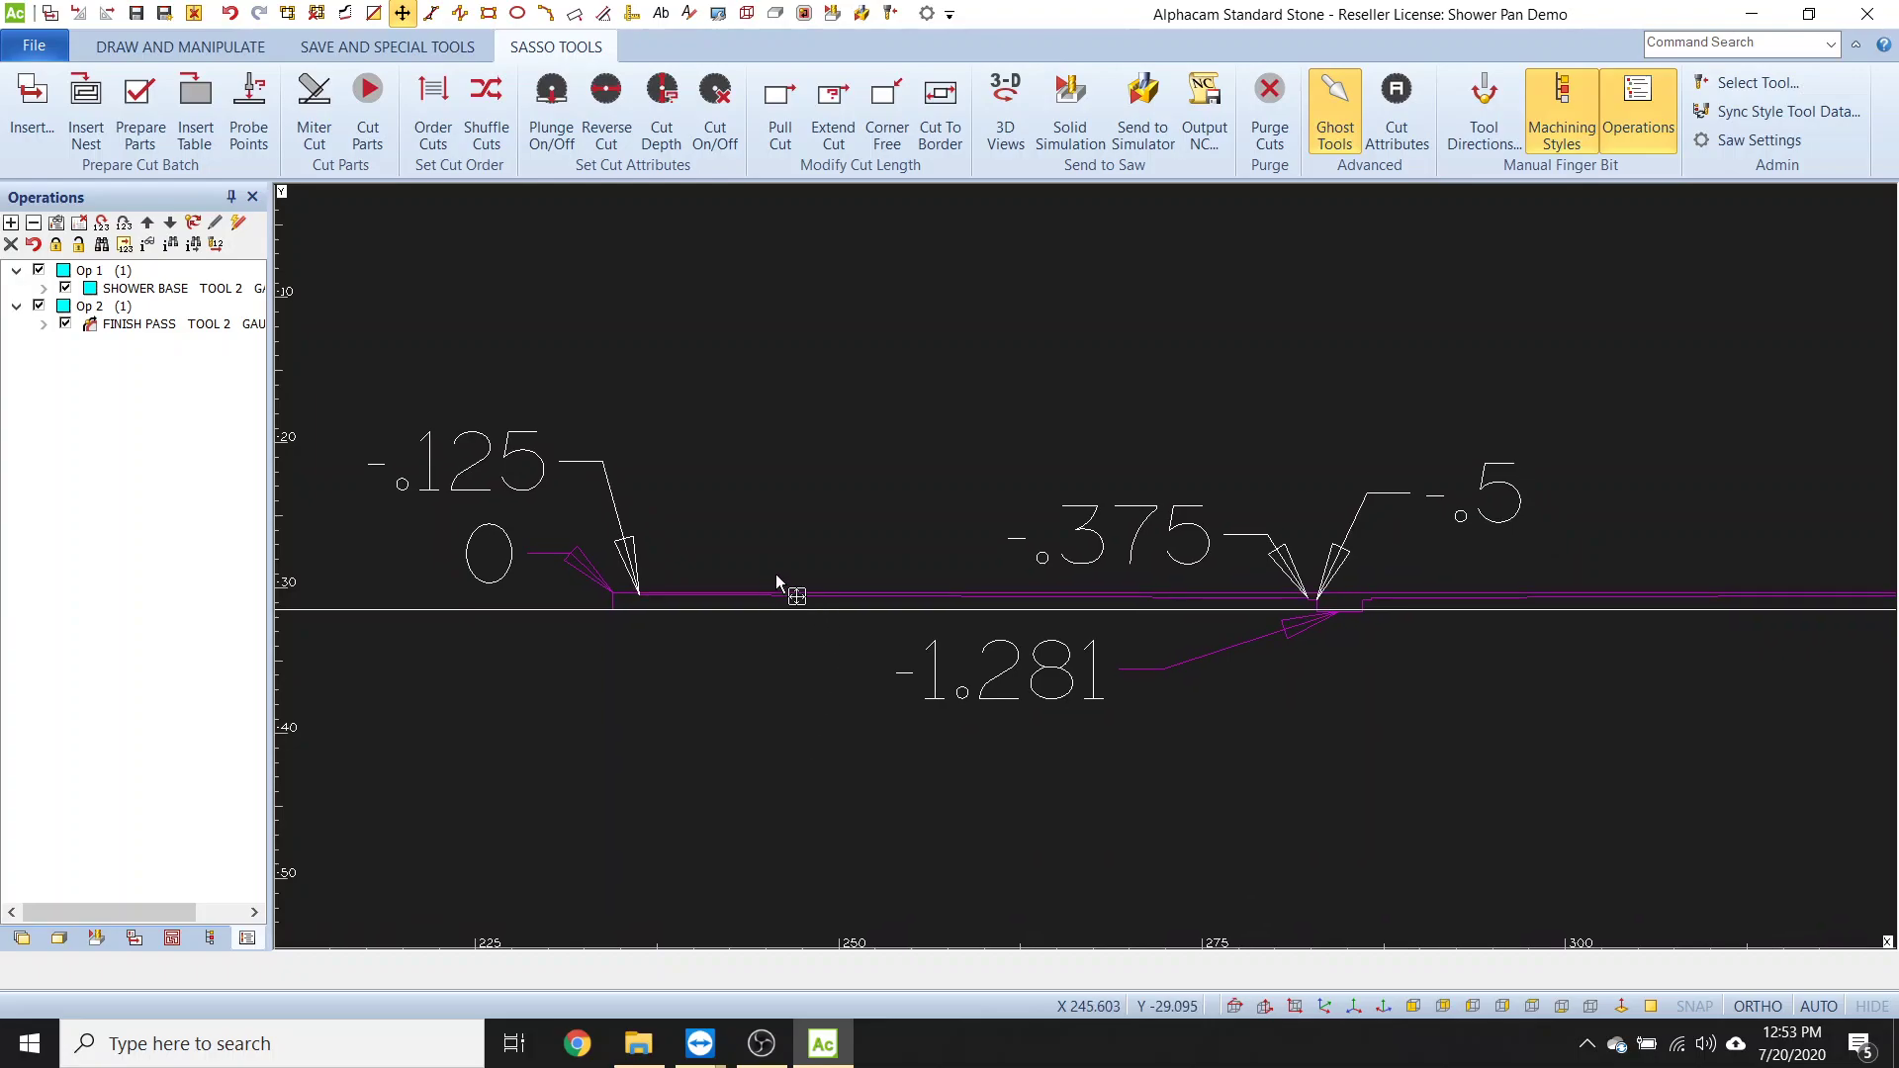
scroll(620, 600, up, 2)
middle_drag(512, 584, 572, 564)
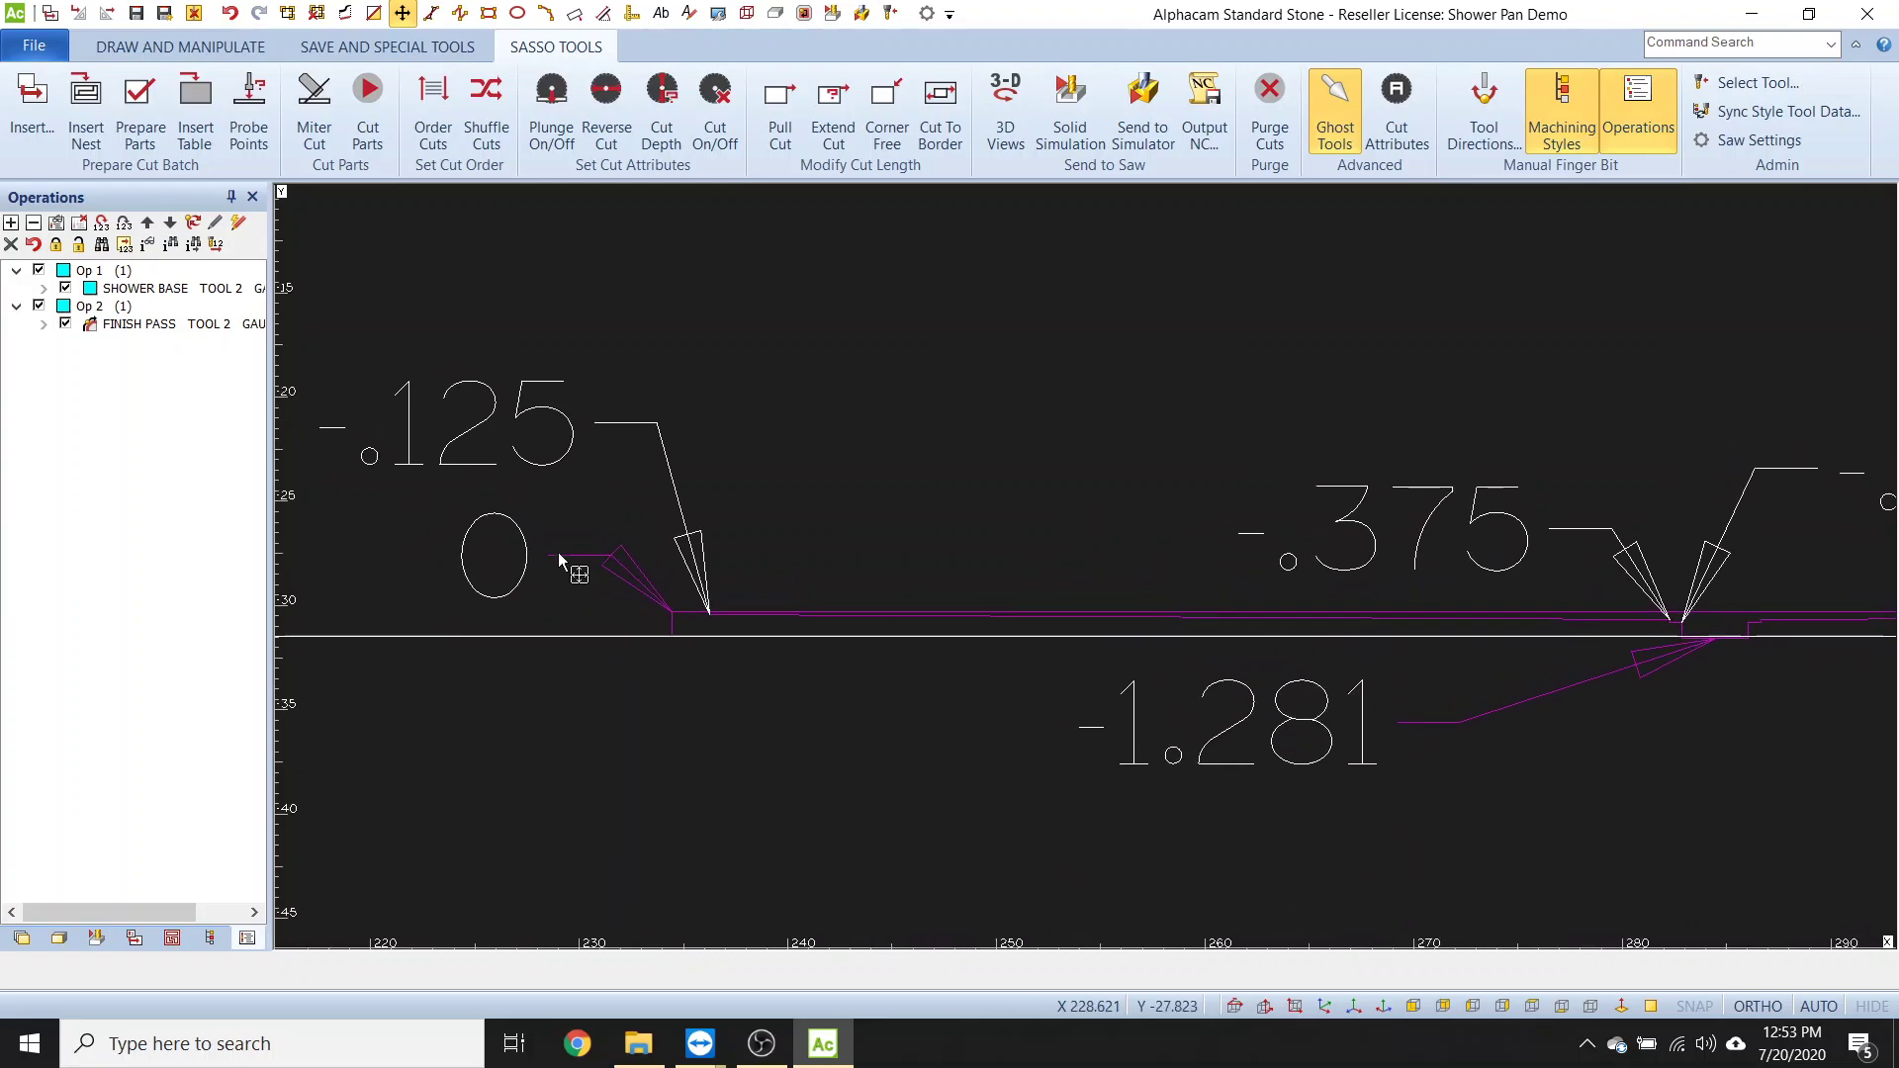
scroll(666, 615, up, 2)
scroll(1065, 680, up, 3)
scroll(1142, 774, down, 1)
middle_drag(1142, 774, 1217, 769)
scroll(1261, 792, up, 3)
scroll(1250, 791, down, 3)
scroll(1438, 811, down, 2)
scroll(1439, 811, down, 2)
middle_drag(1438, 812, 598, 713)
middle_drag(1743, 598, 1536, 639)
scroll(1226, 658, up, 1)
scroll(727, 496, up, 2)
scroll(1507, 788, down, 1)
middle_drag(1584, 804, 1240, 741)
middle_drag(1693, 759, 1403, 745)
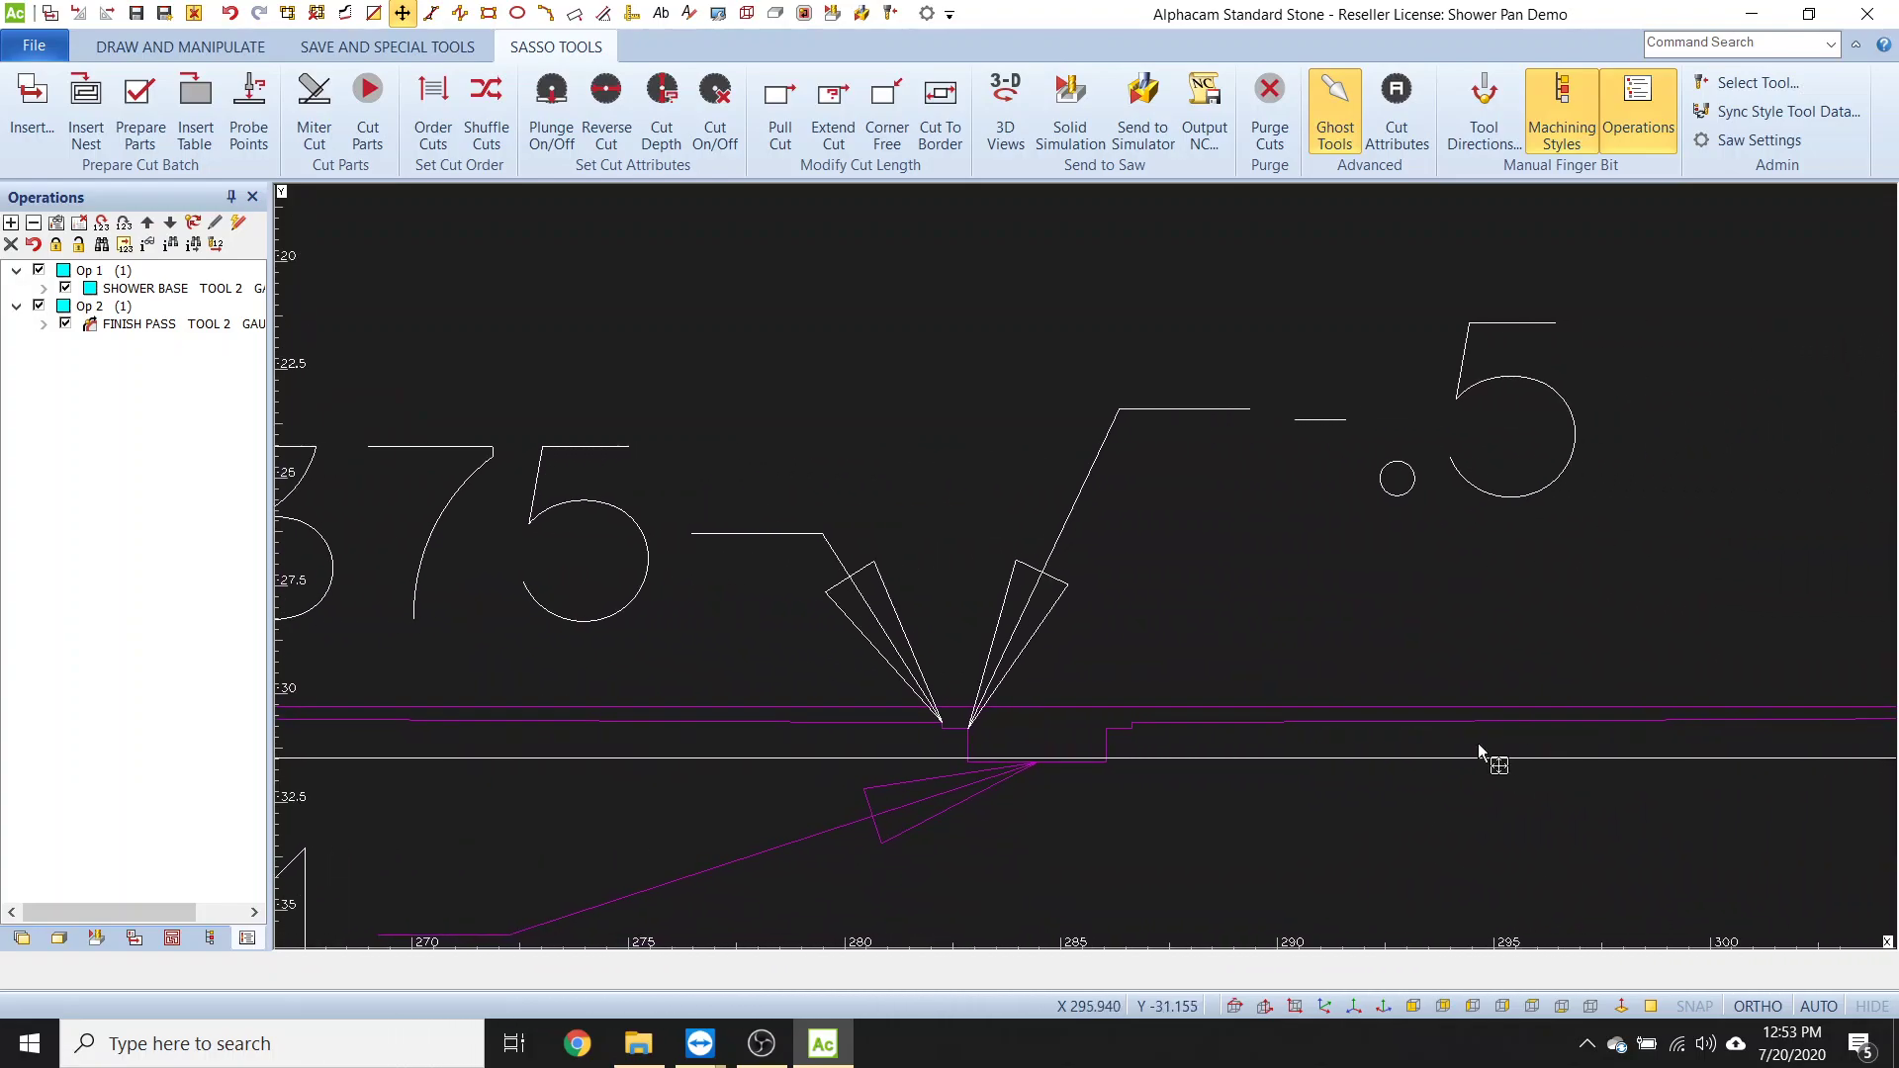
scroll(940, 713, up, 1)
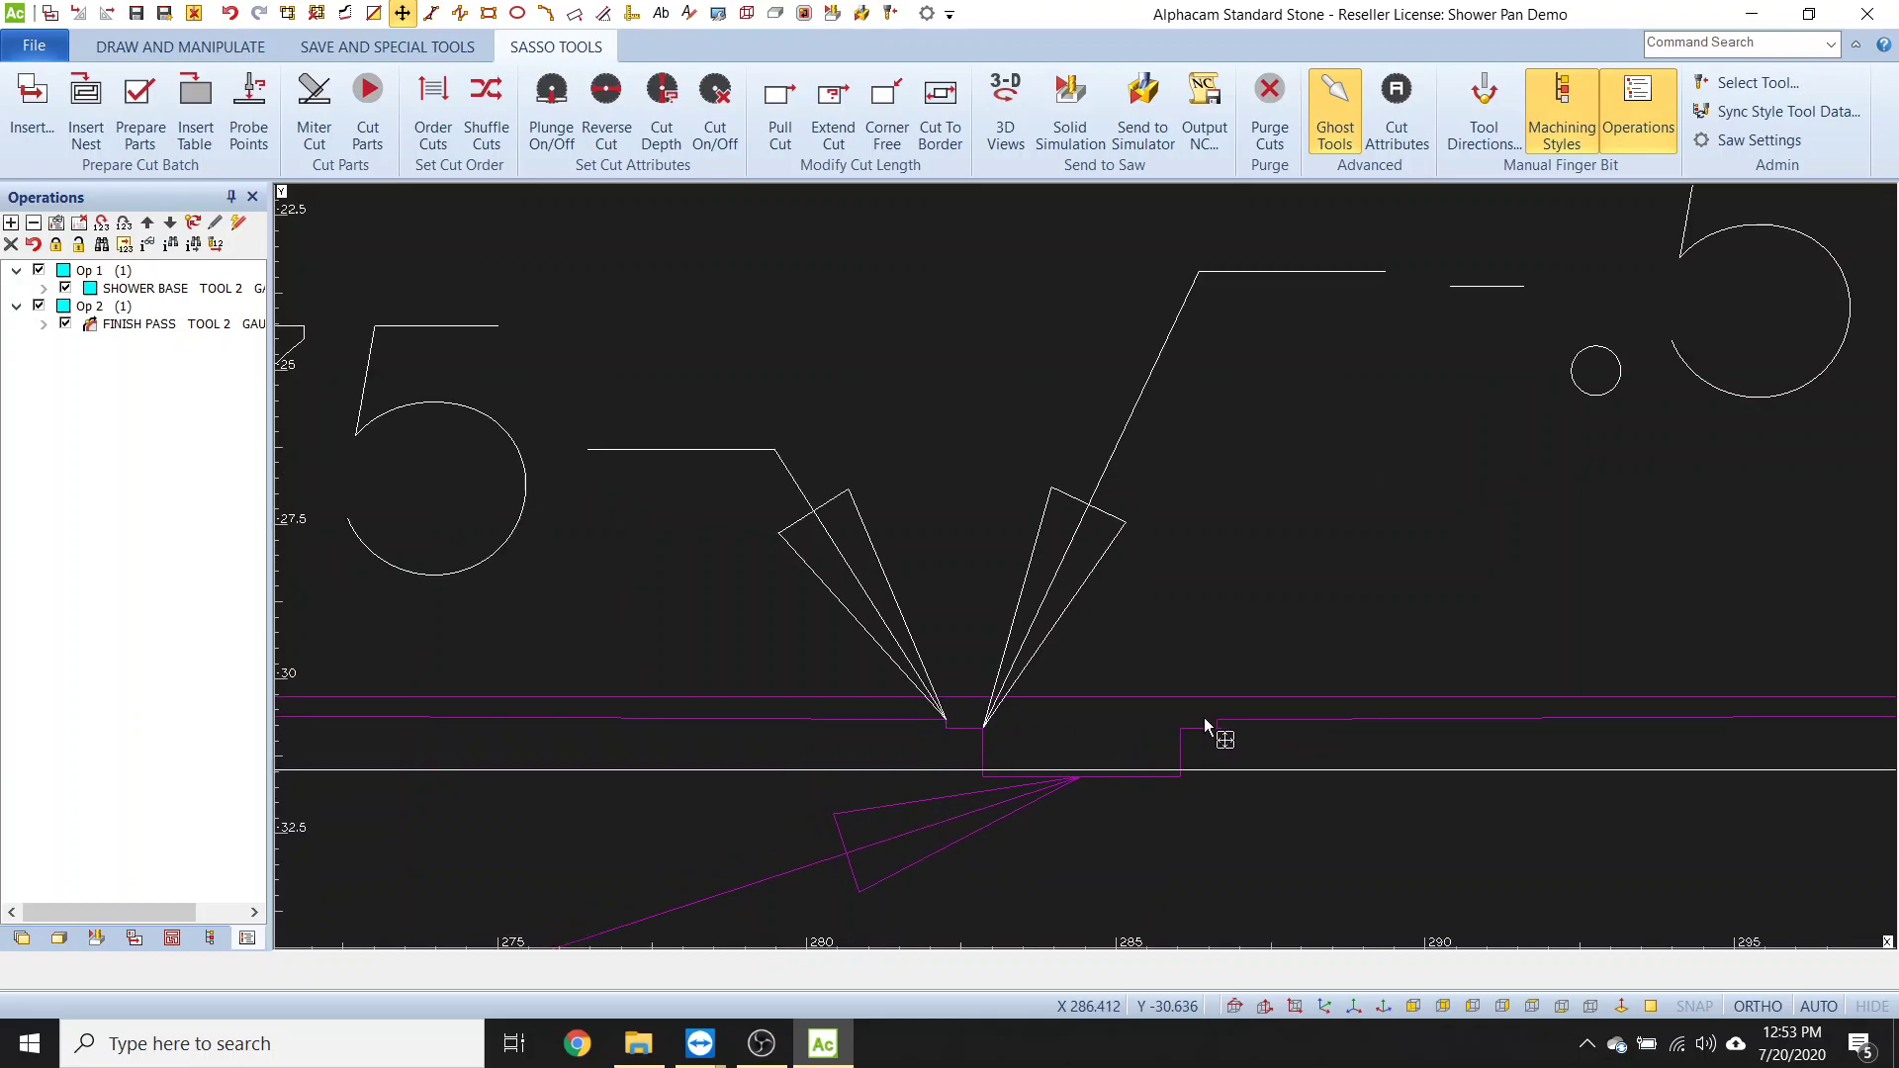
scroll(1061, 727, down, 1)
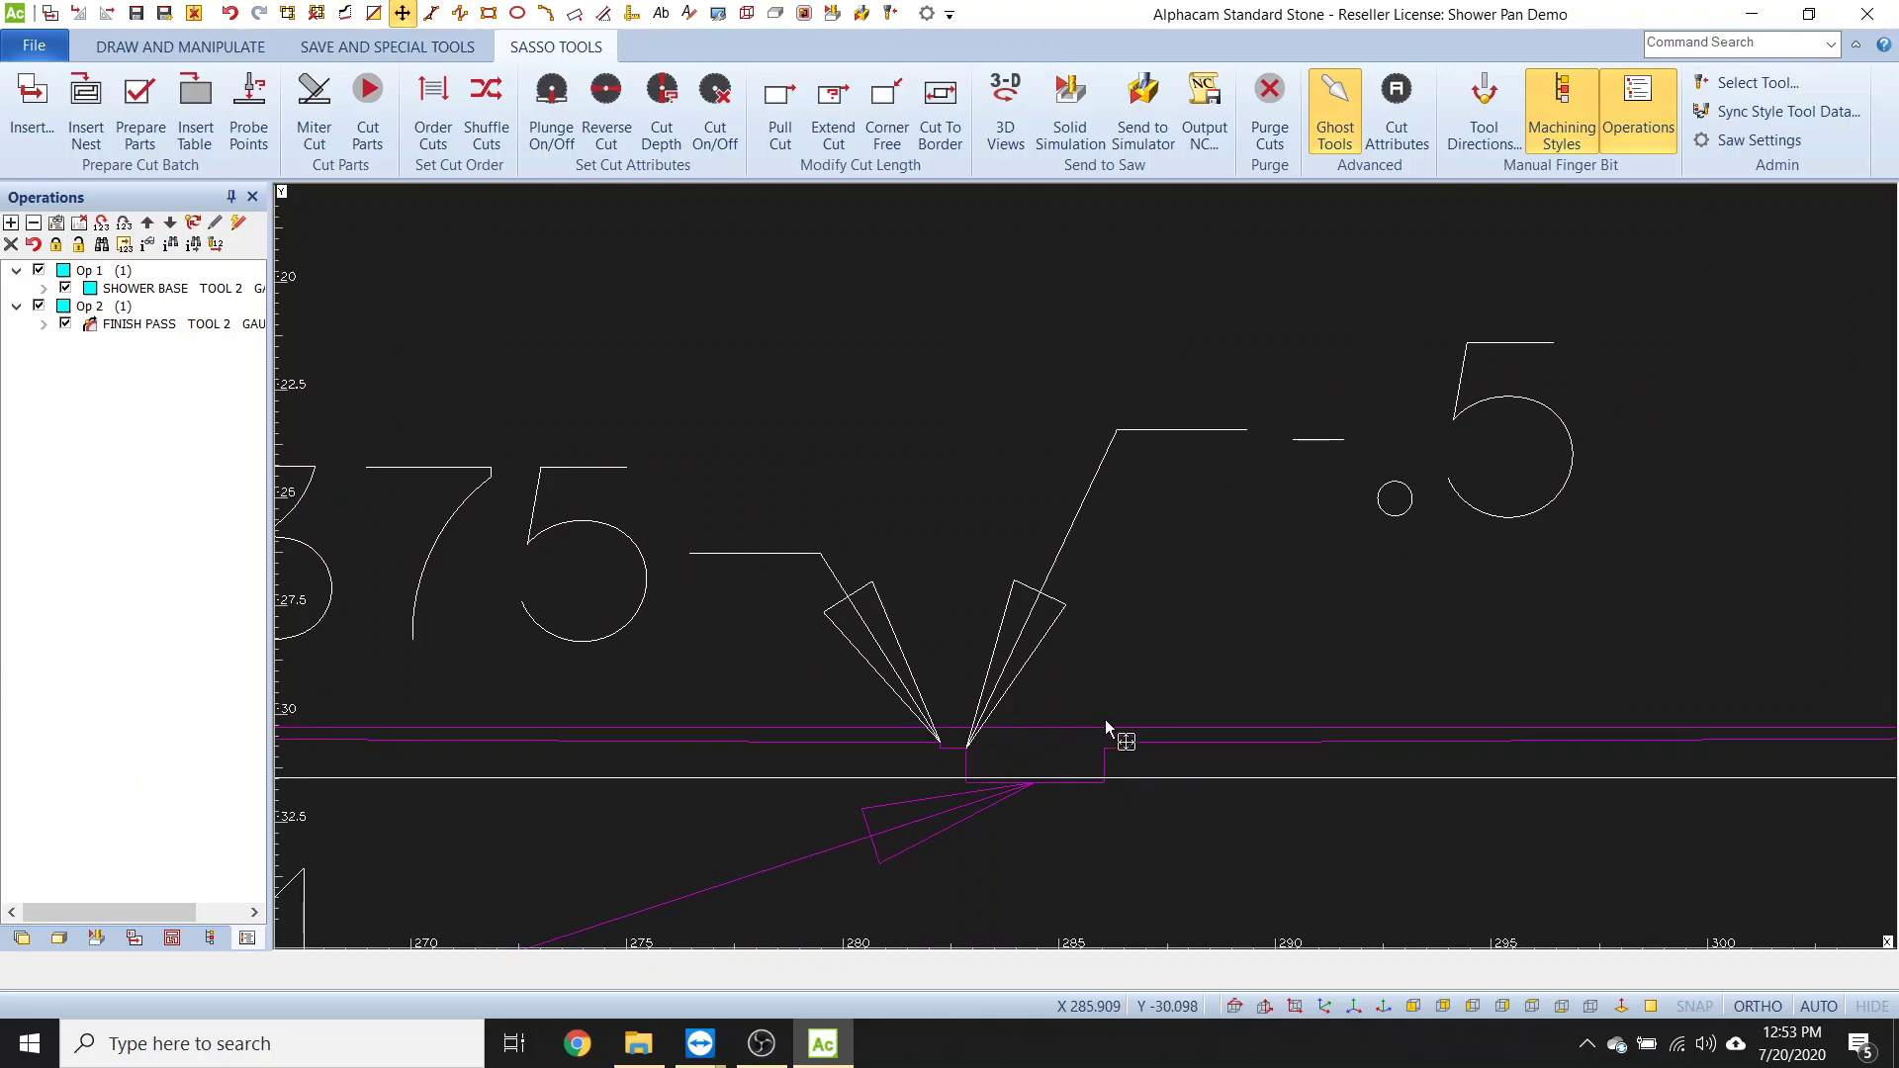
scroll(1009, 841, down, 1)
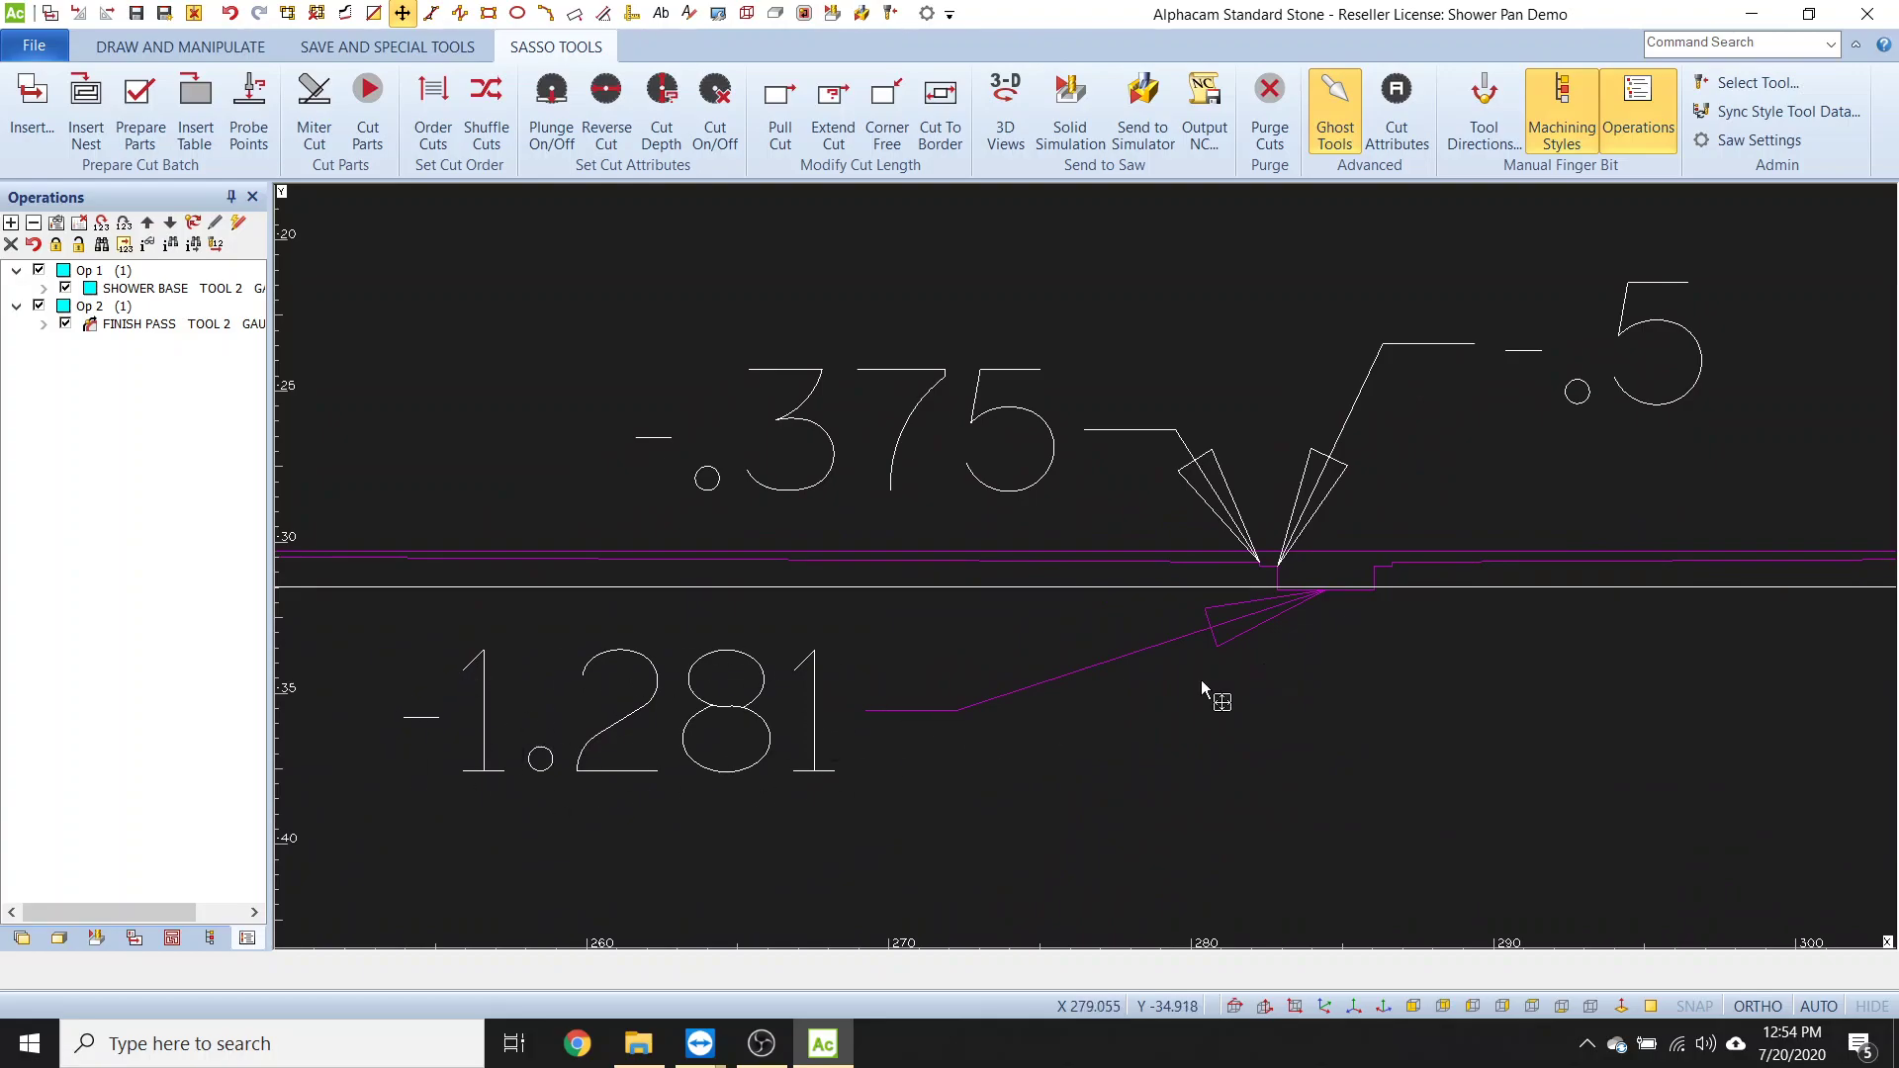
scroll(1344, 584, up, 1)
scroll(1196, 656, down, 1)
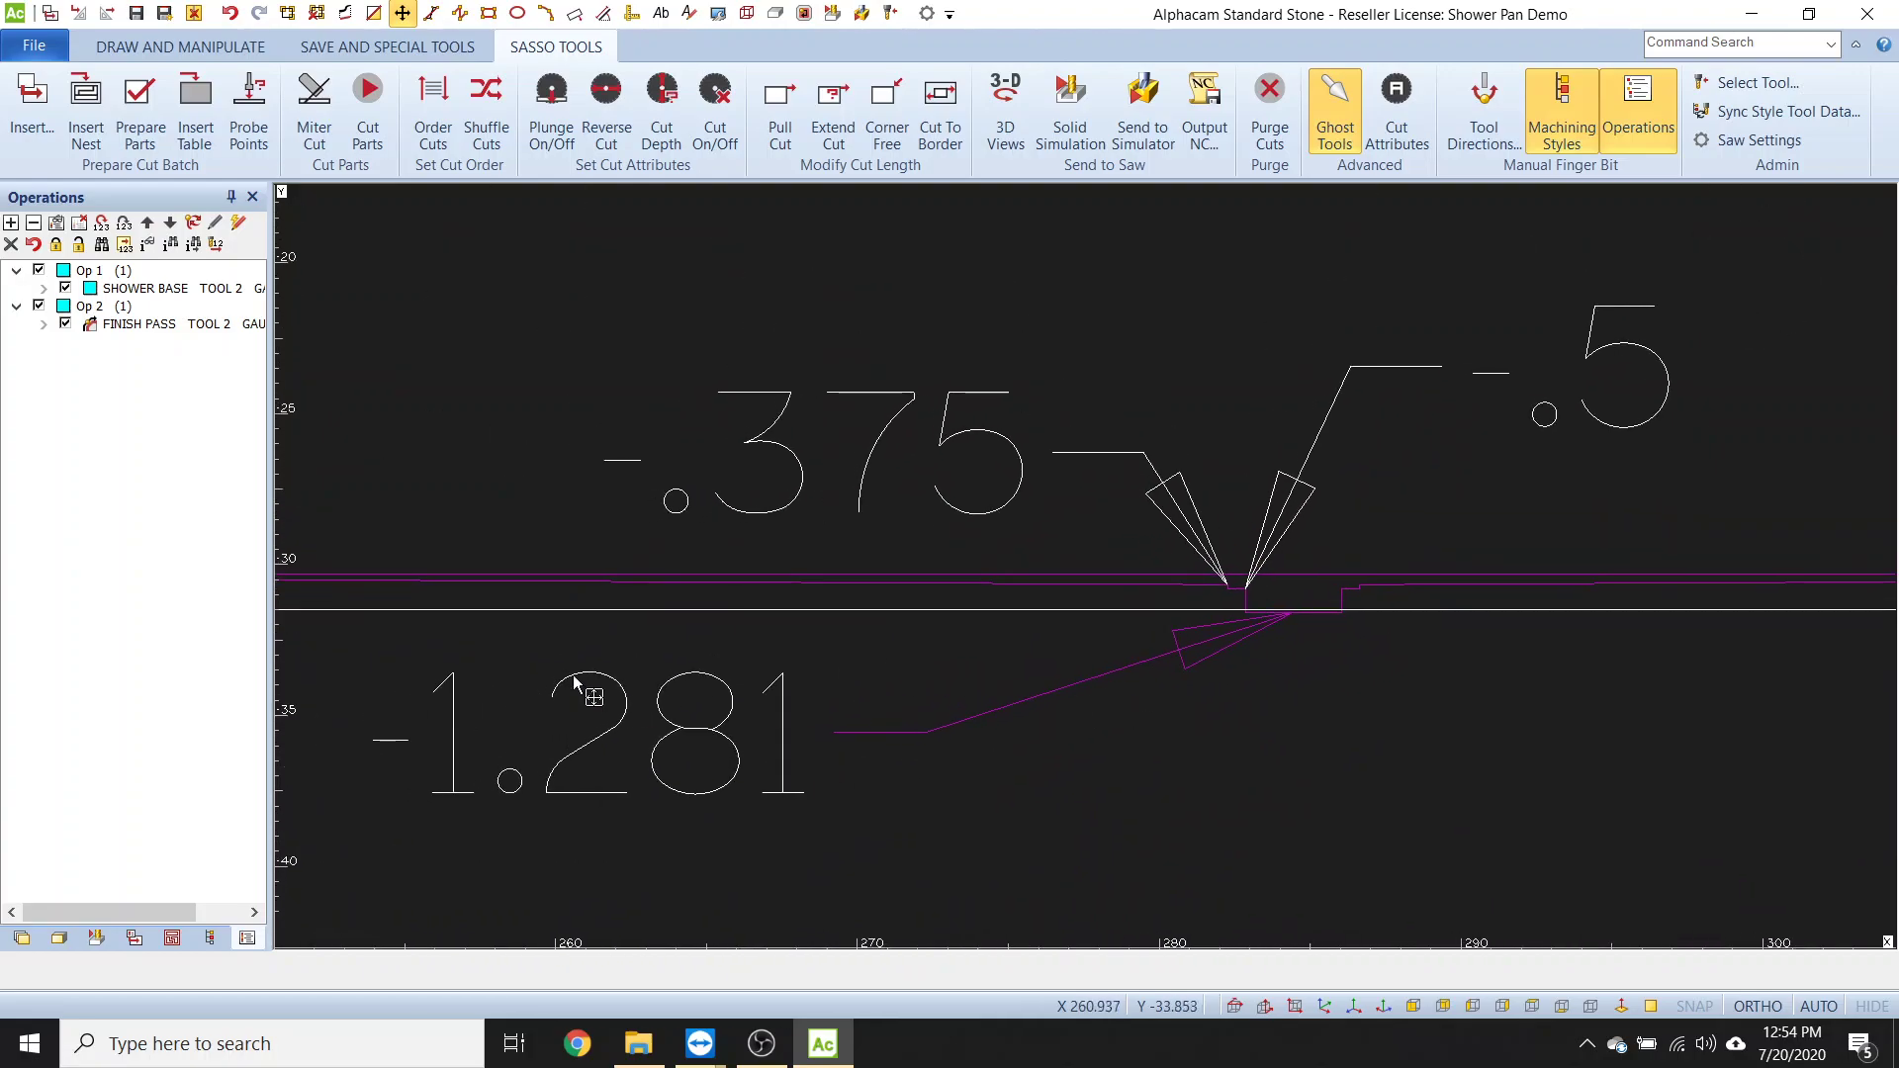
scroll(628, 746, down, 1)
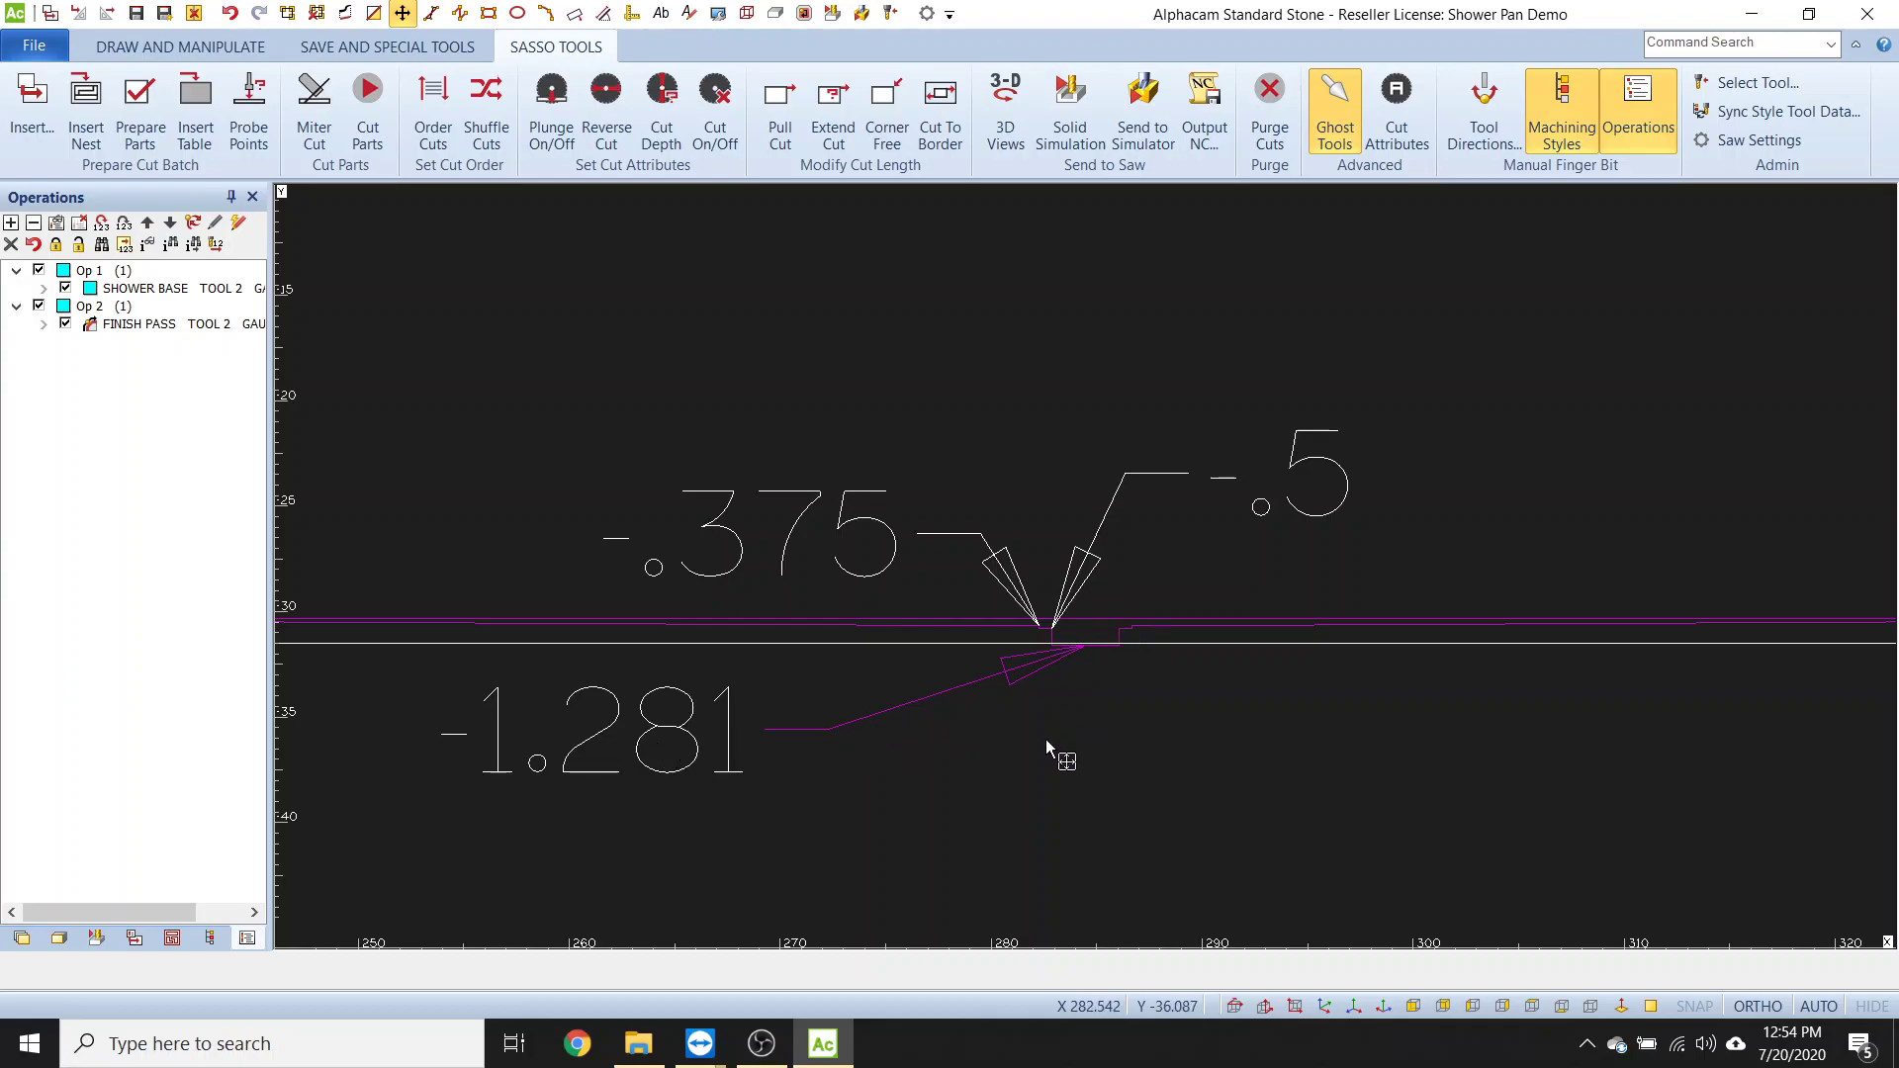
scroll(871, 683, down, 3)
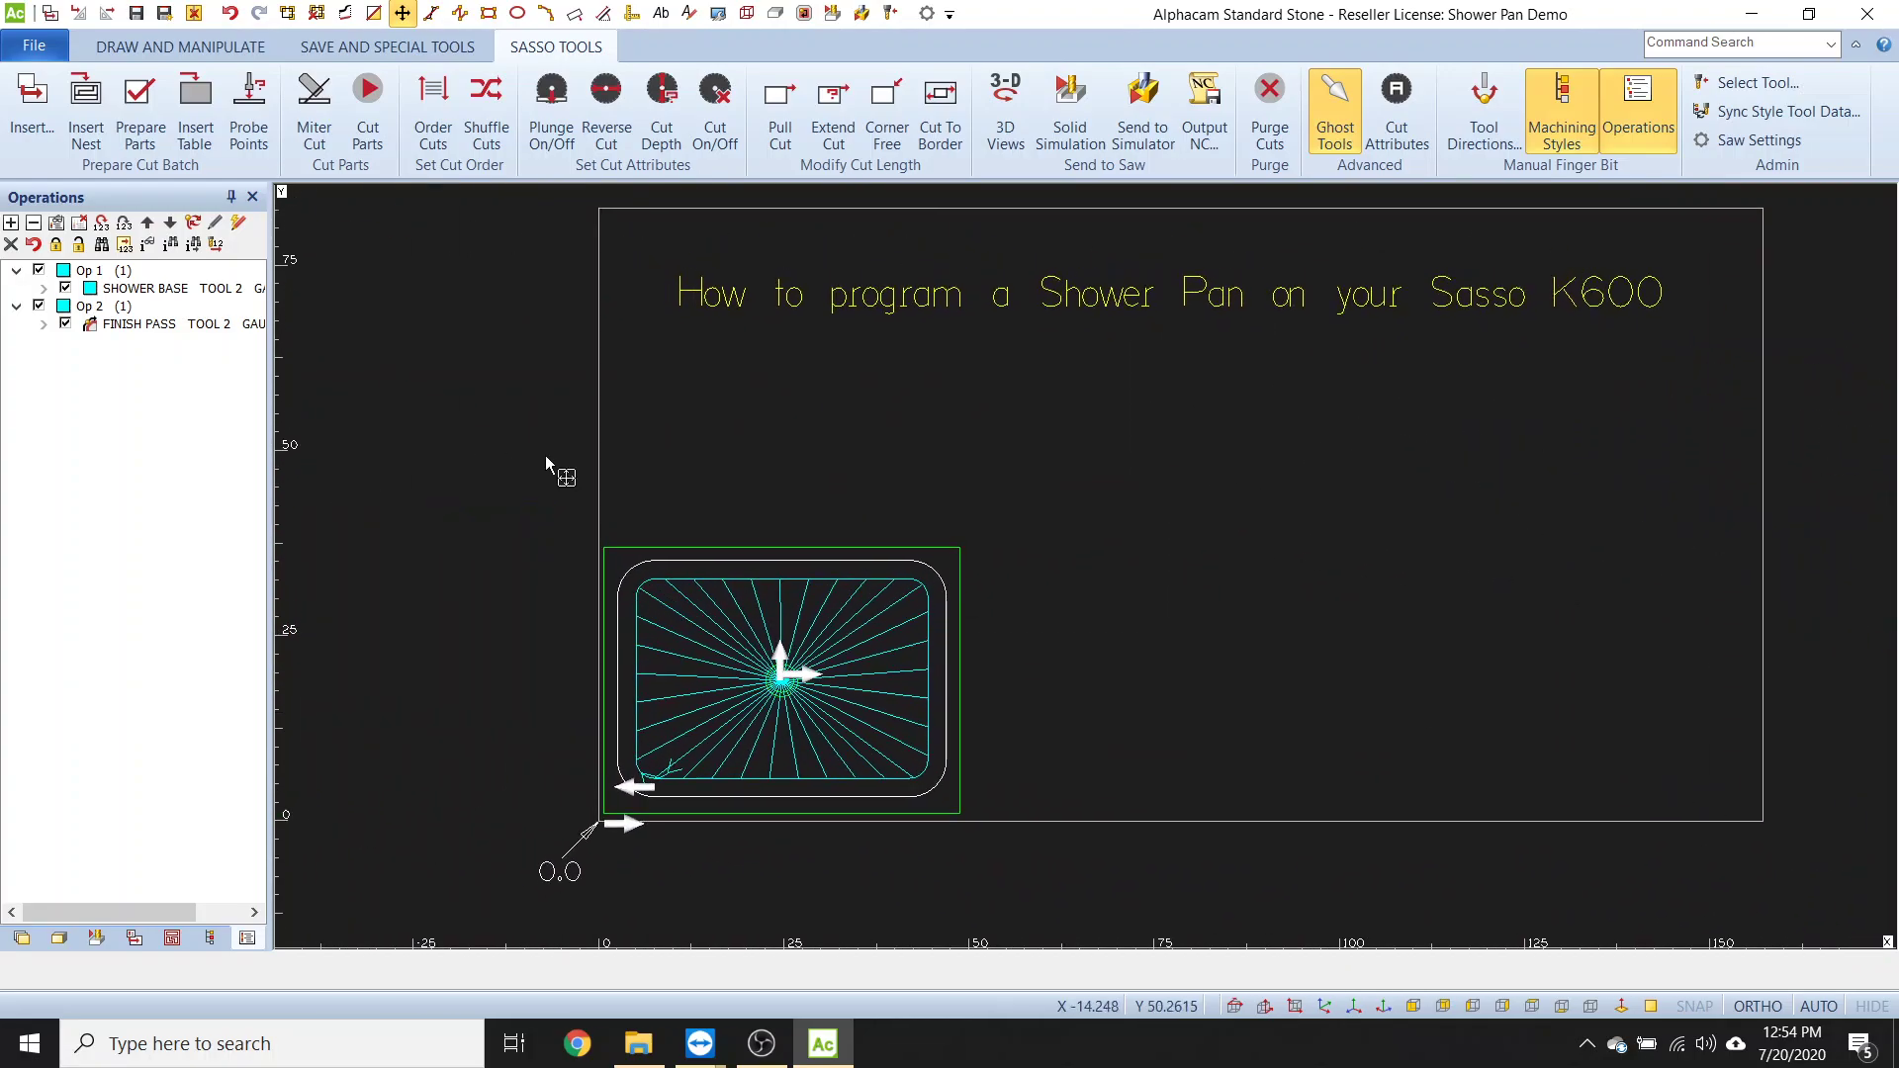
scroll(756, 787, up, 3)
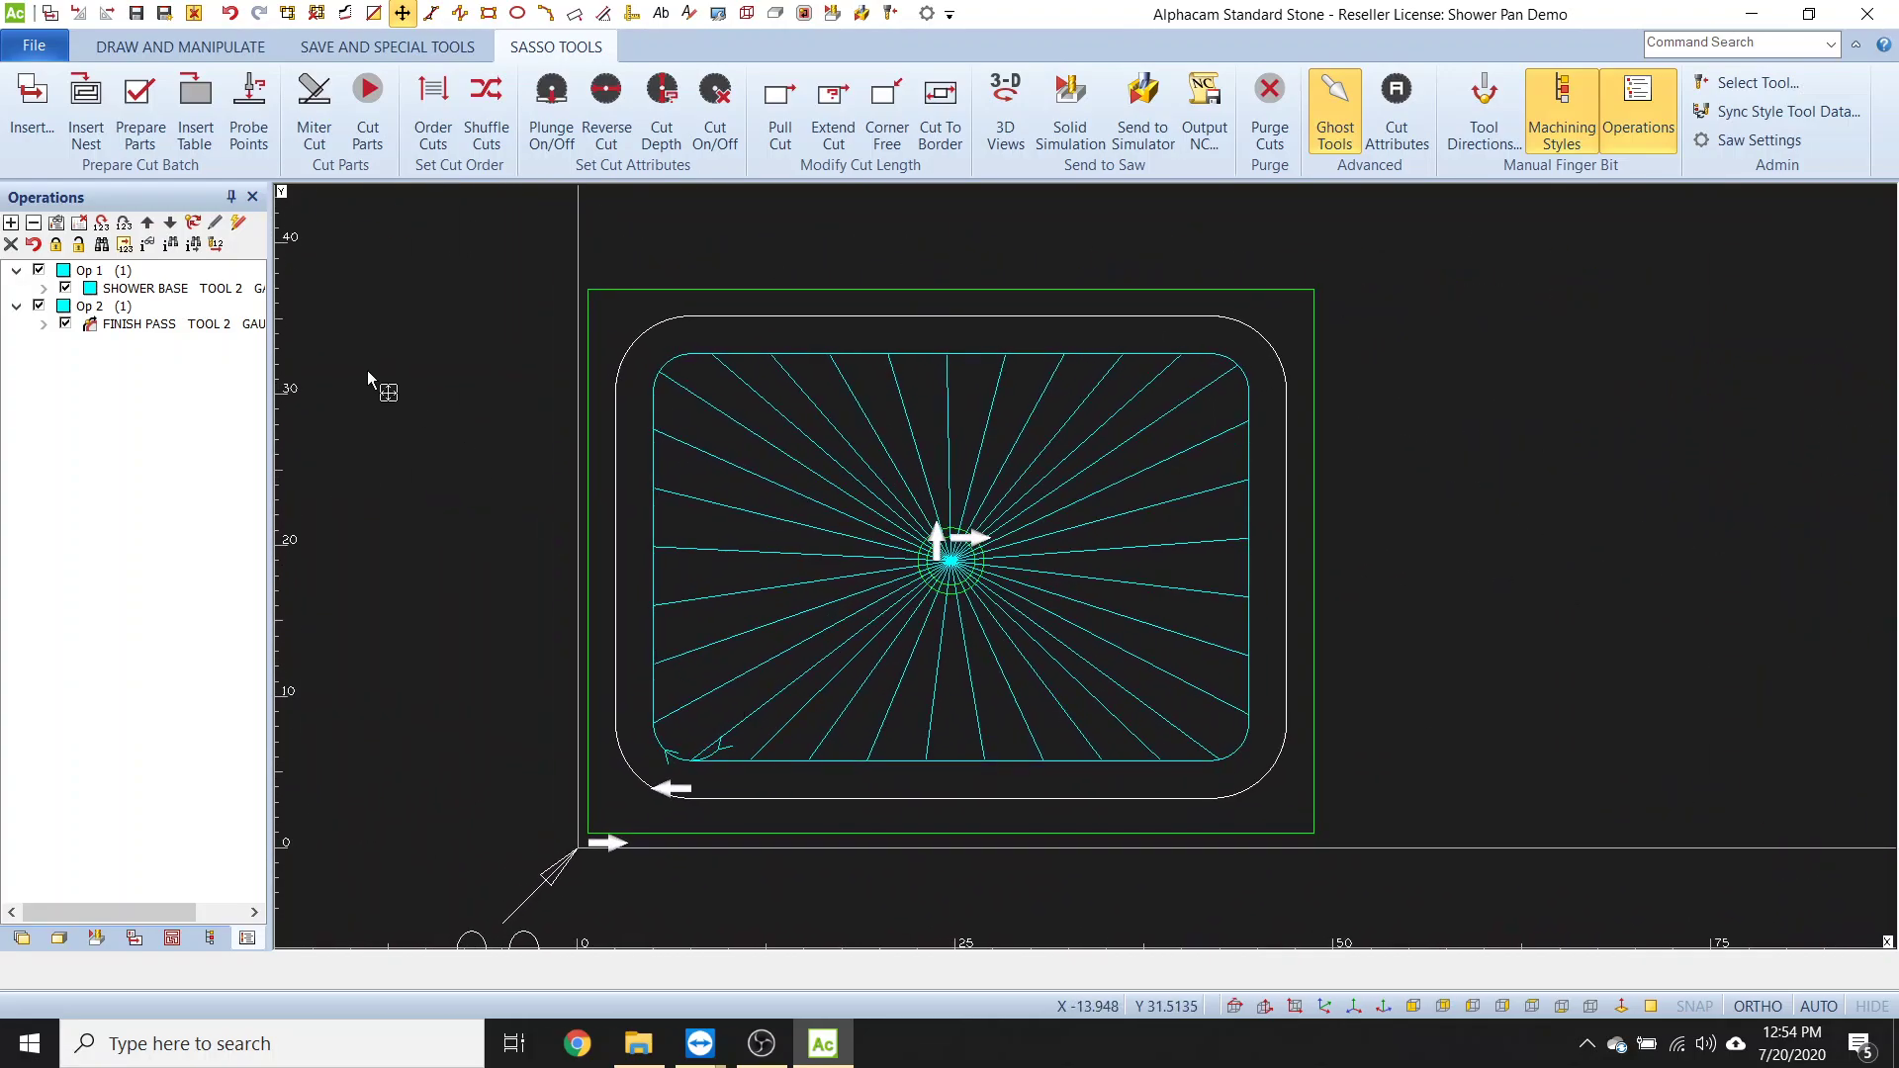
- Hide the Op 1 shower base and Op 2 finish pass toolpaths
click(1585, 109)
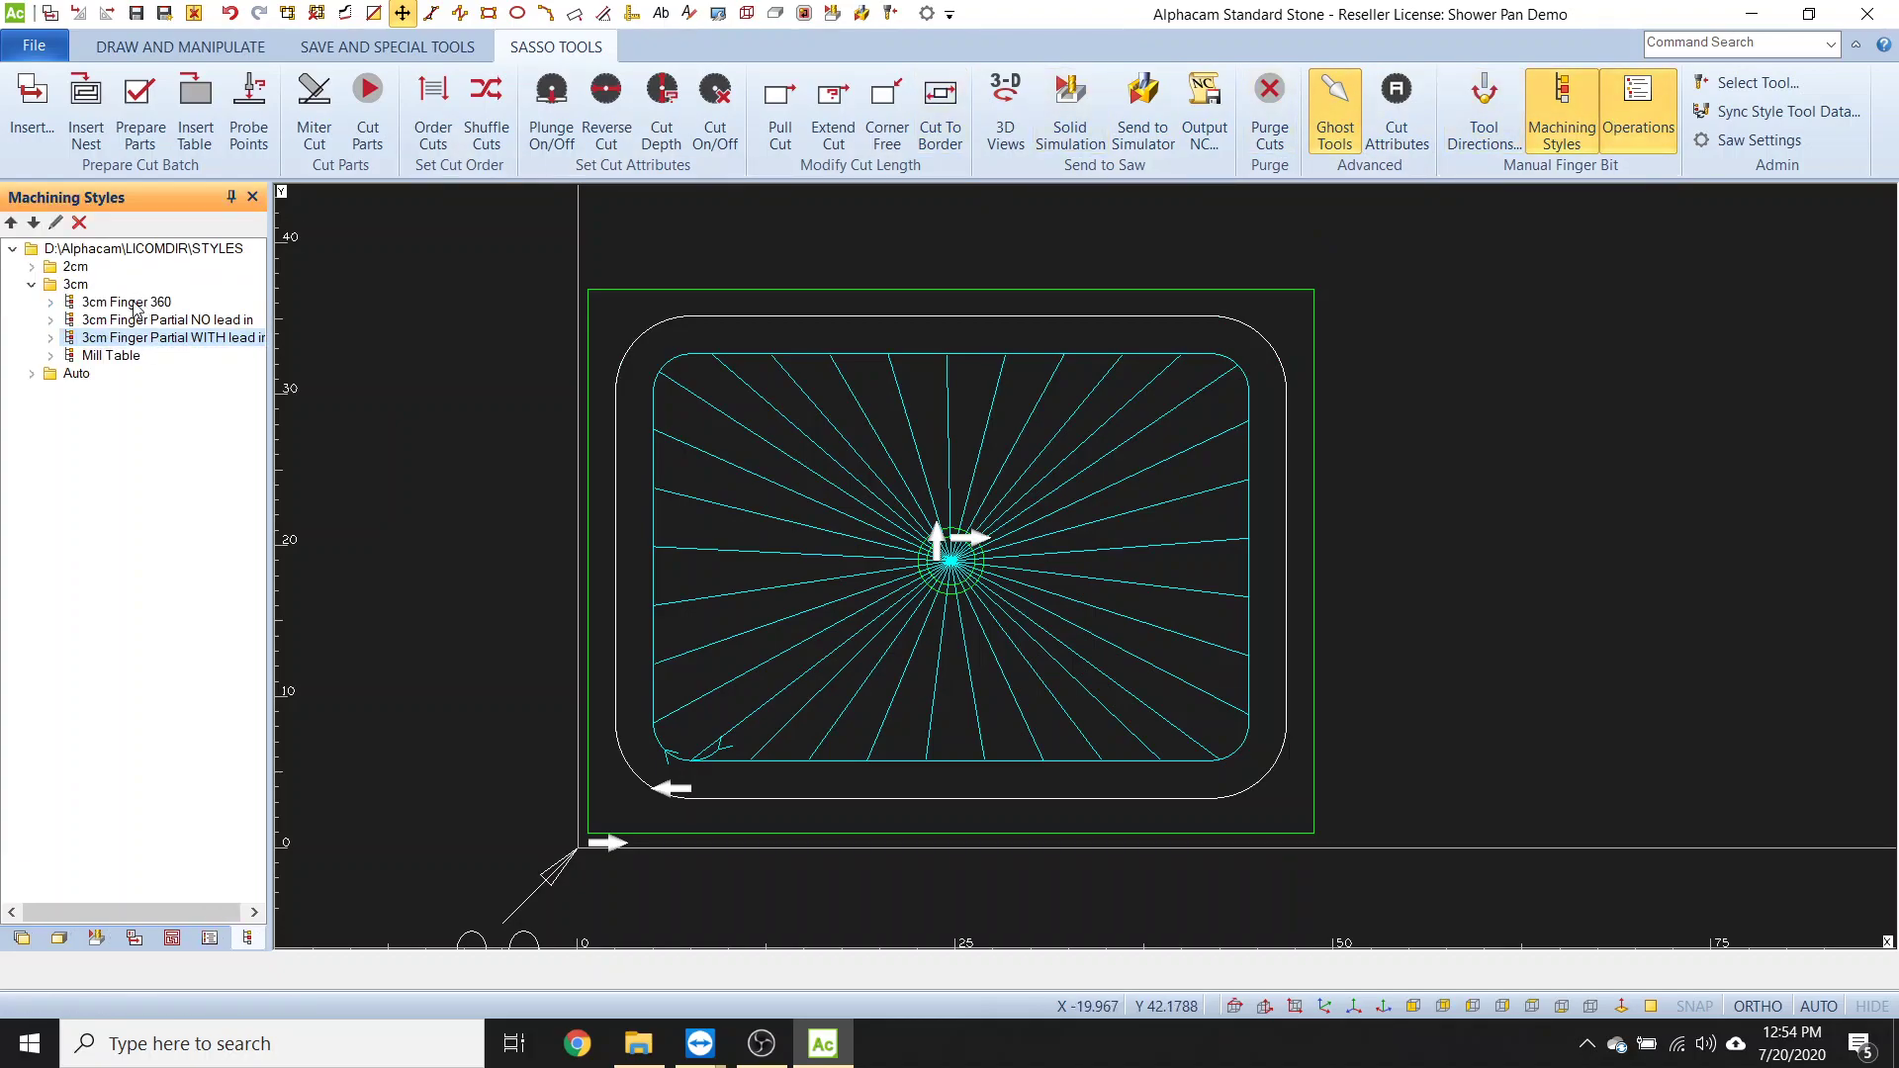
scroll(984, 658, up, 4)
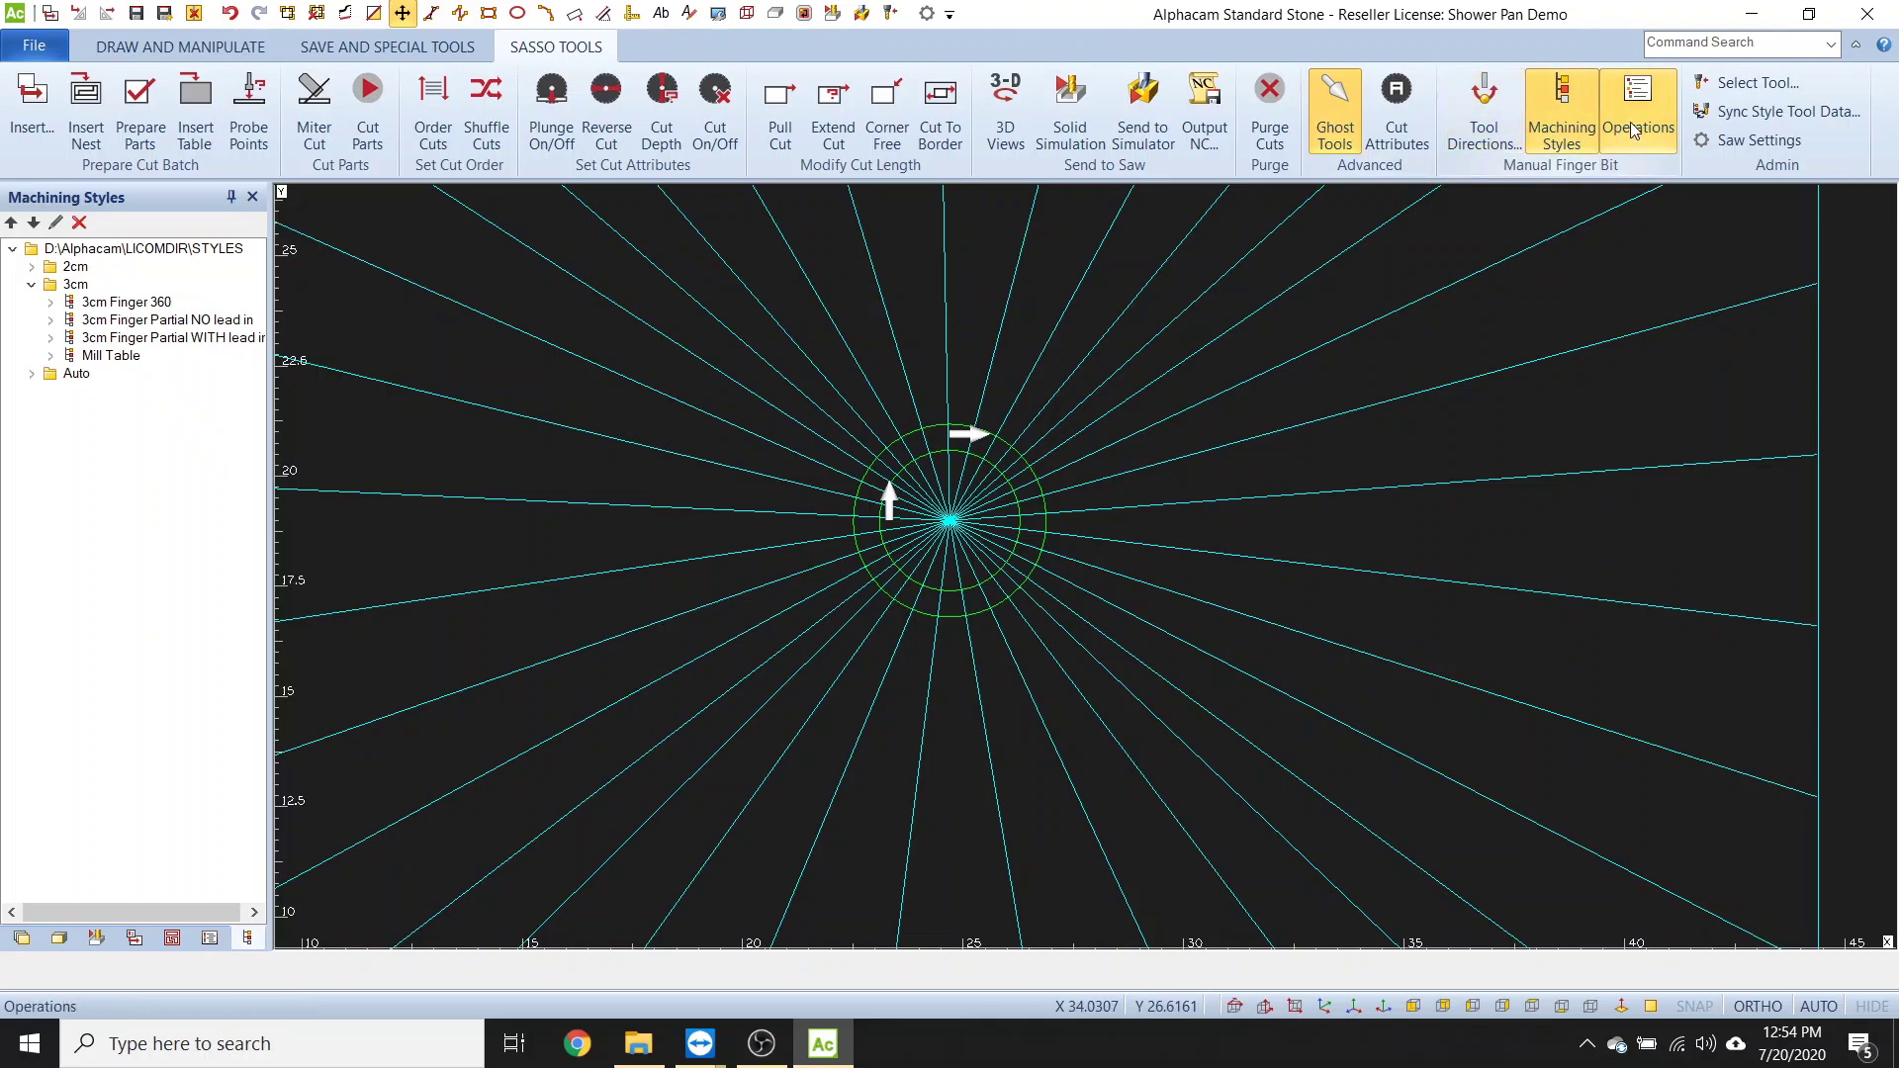
click(209, 938)
click(39, 271)
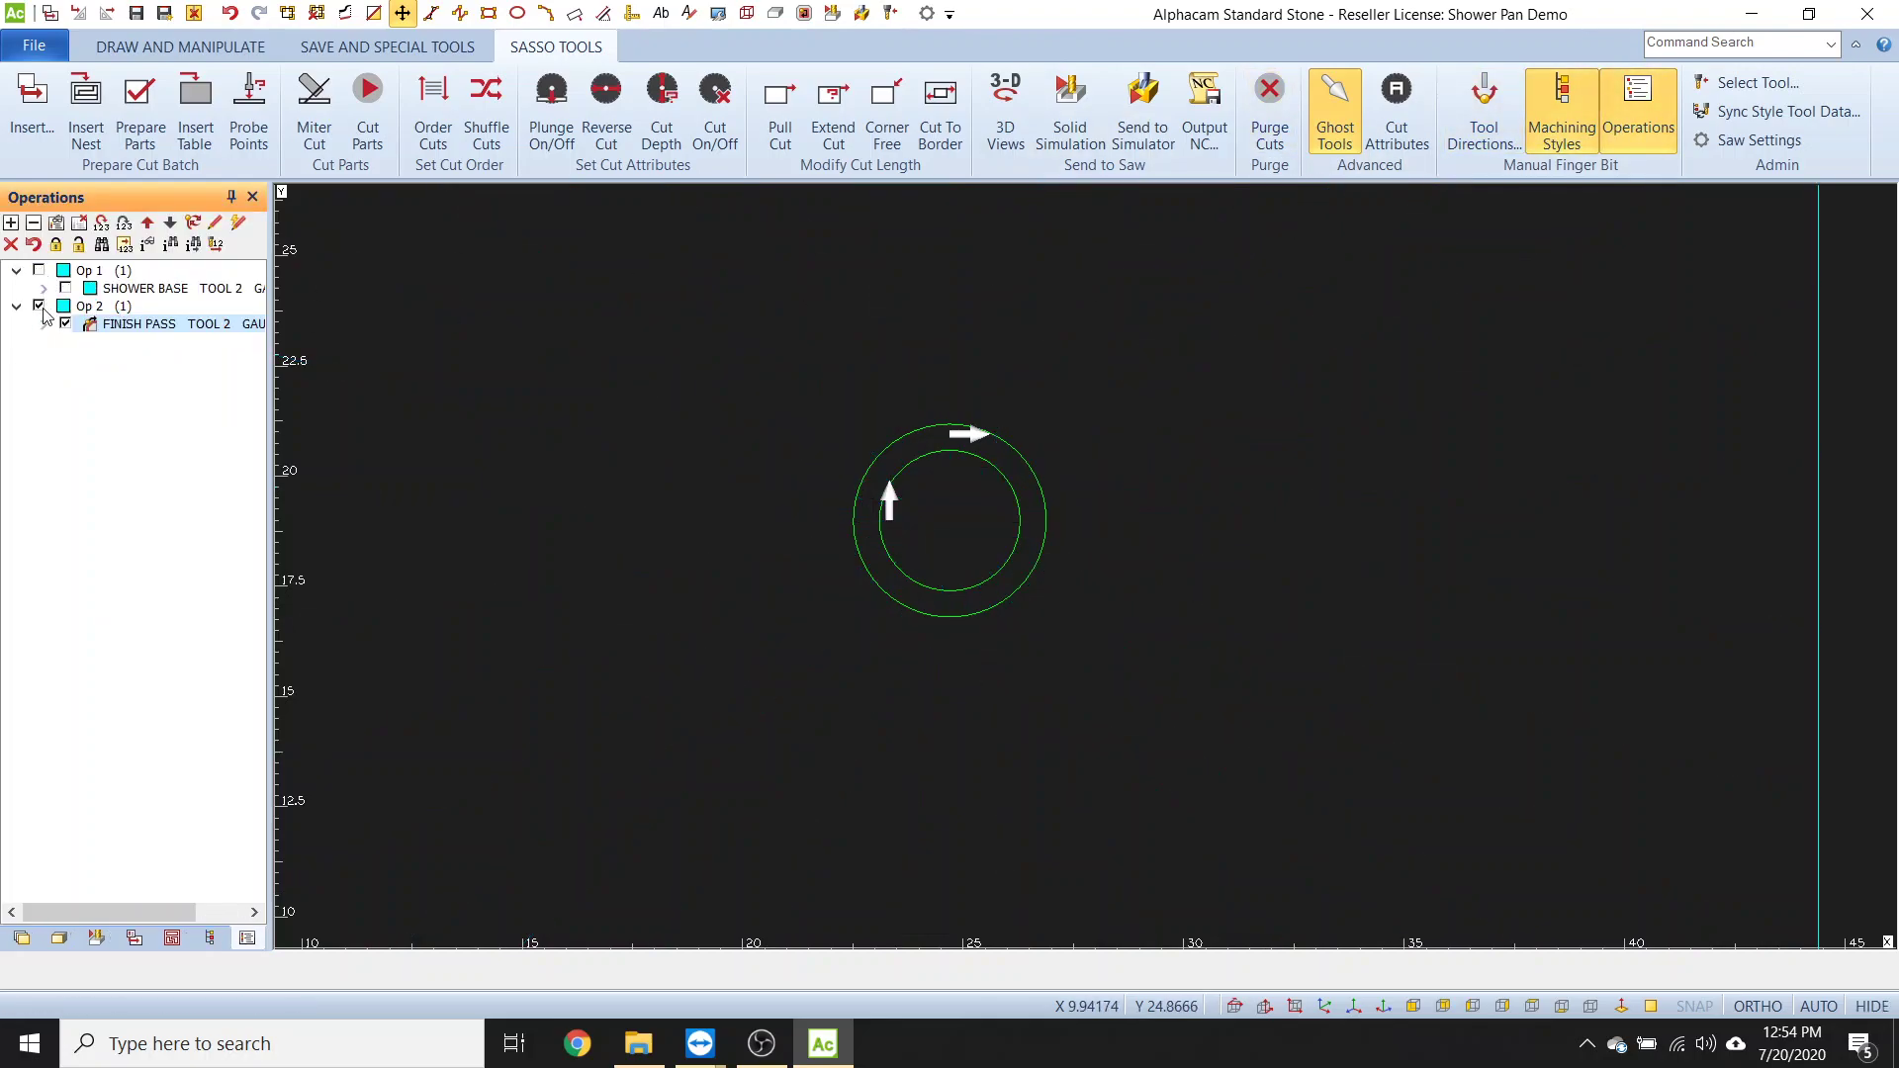
click(39, 307)
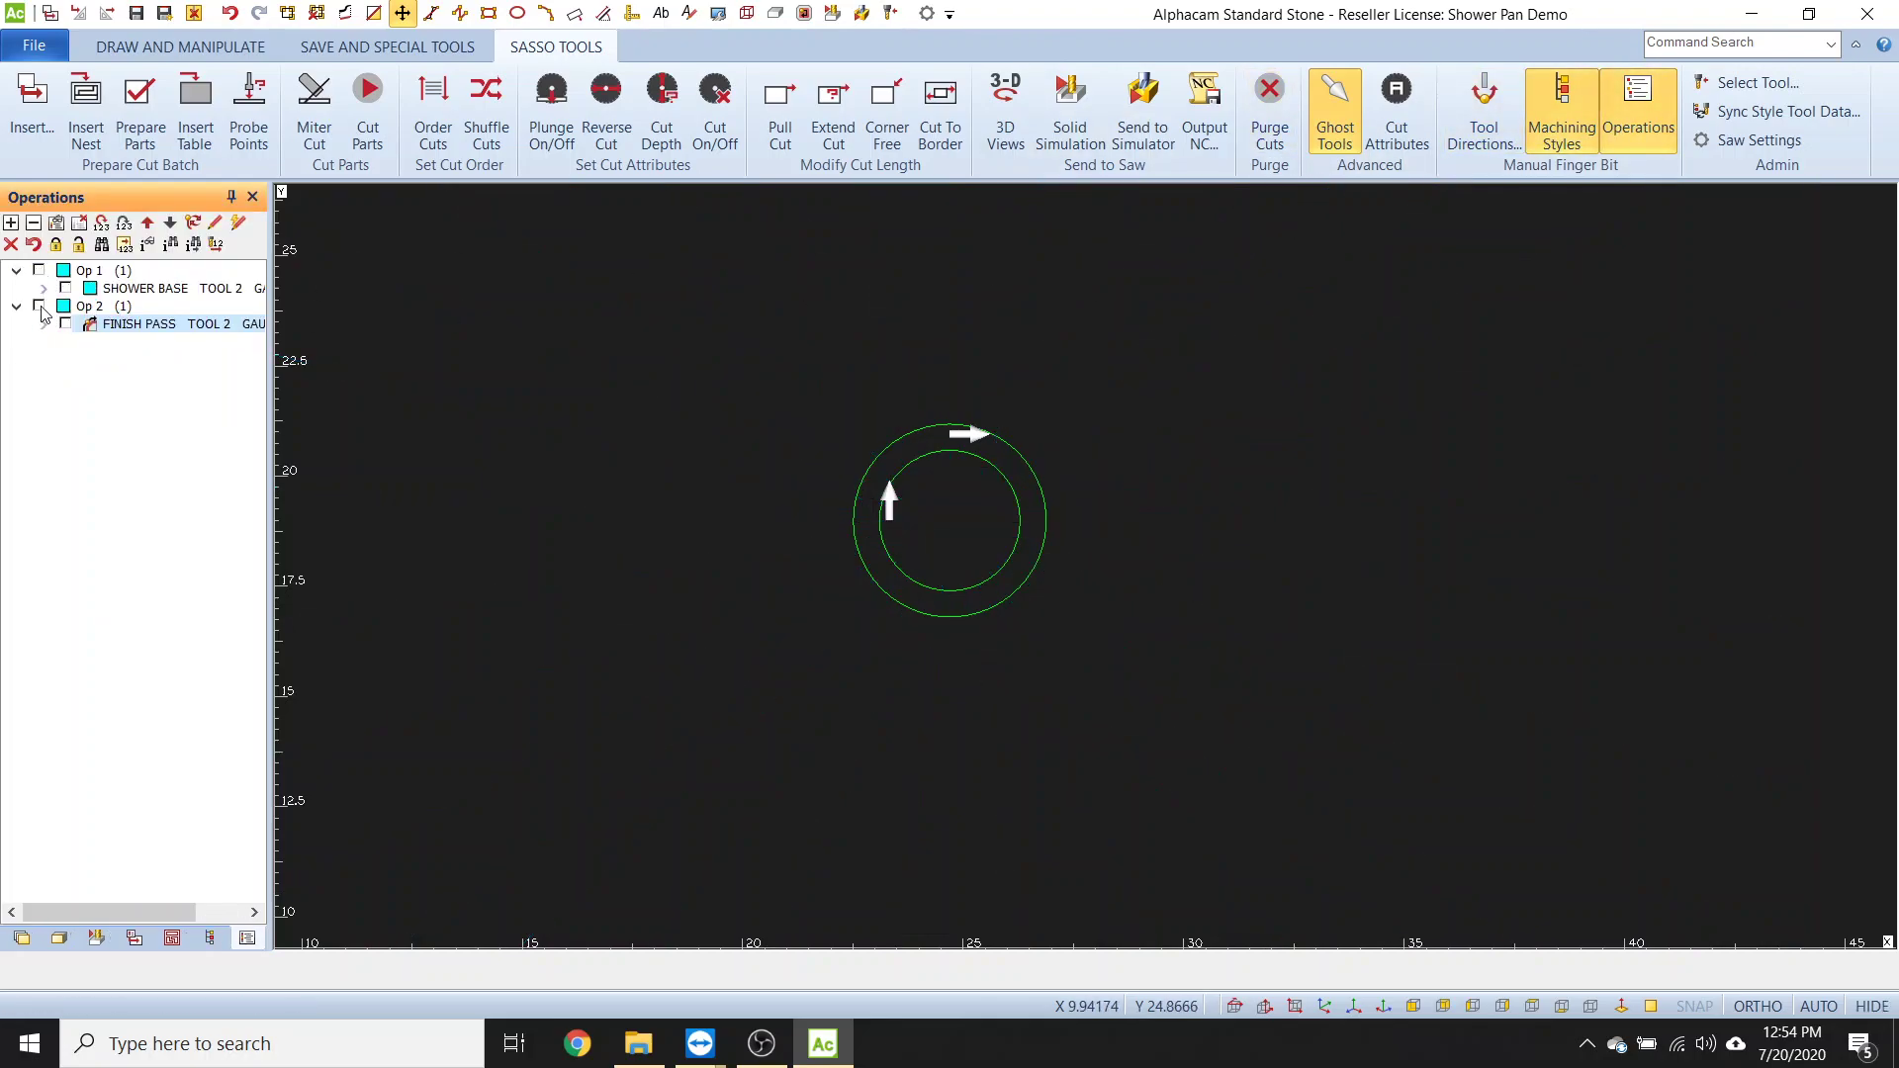
- Apply the 3cm Finger 360 style to the inner drain circle
click(1587, 125)
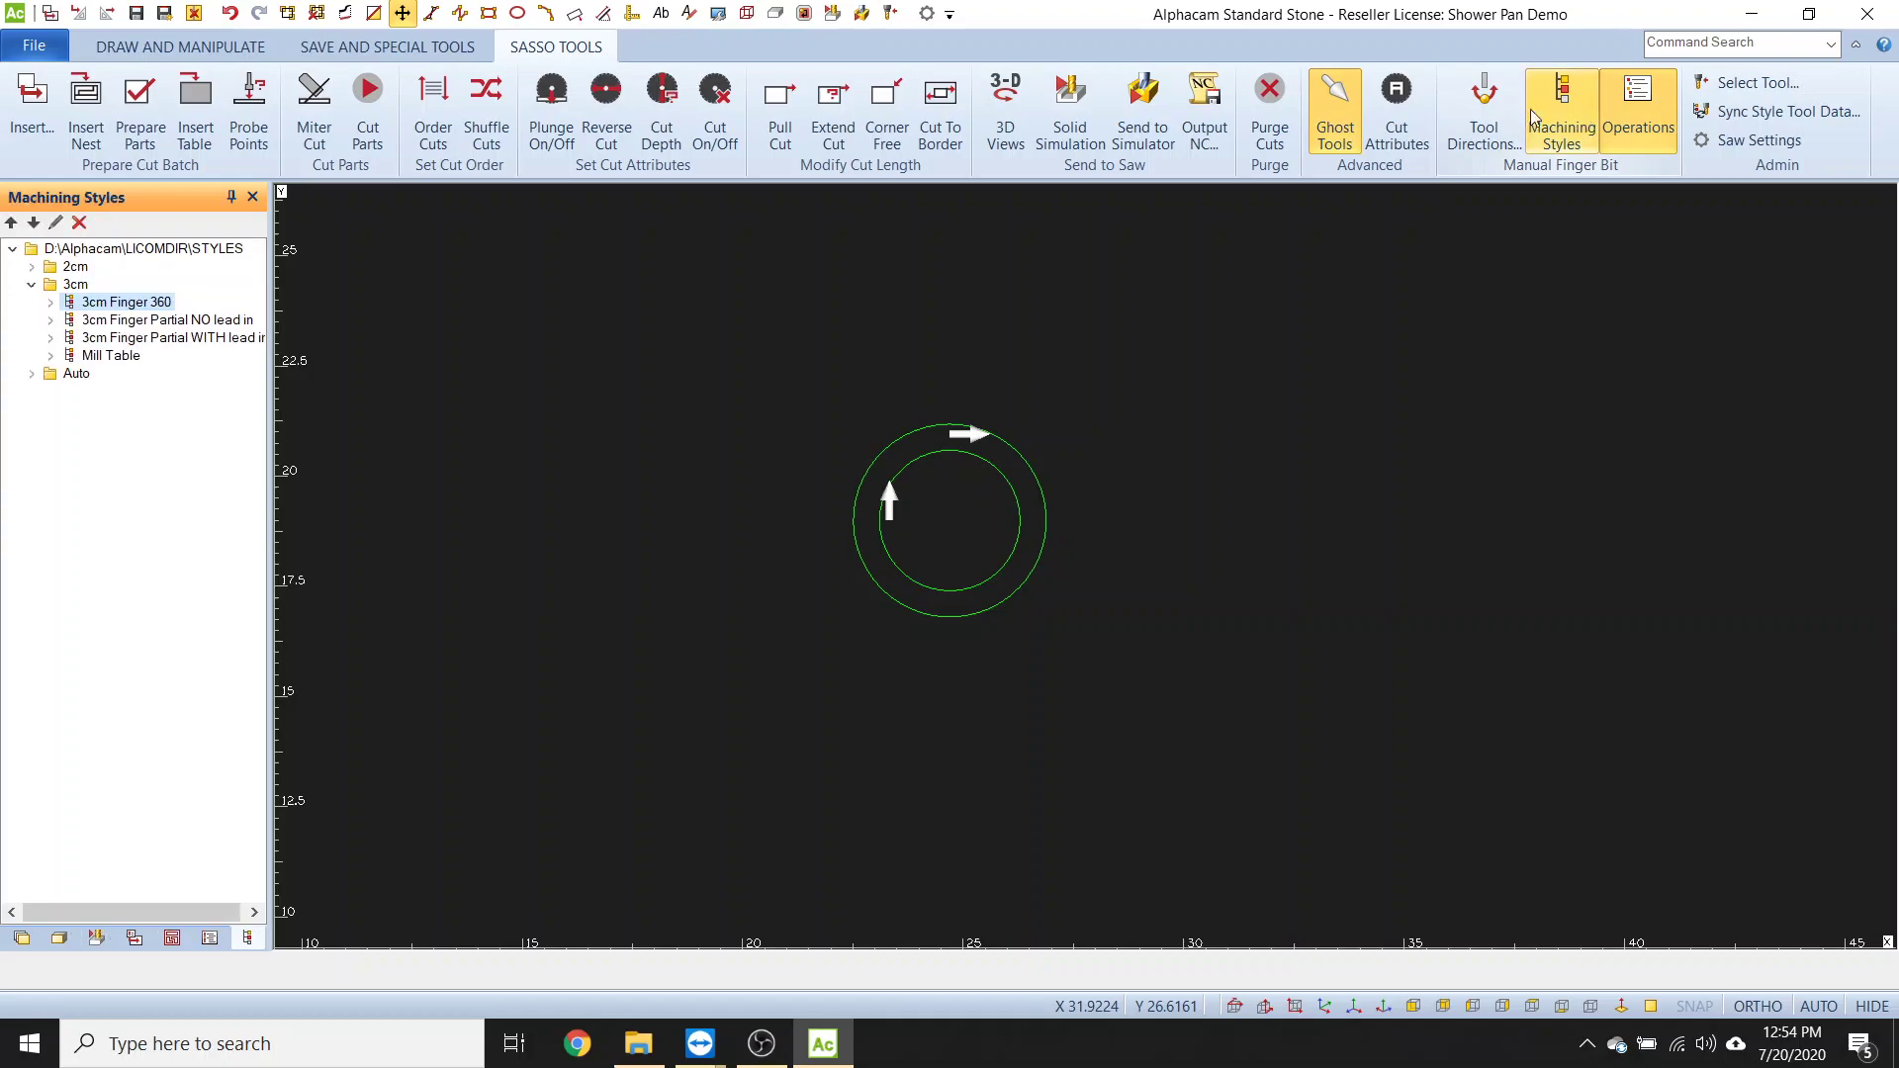
right_click(113, 309)
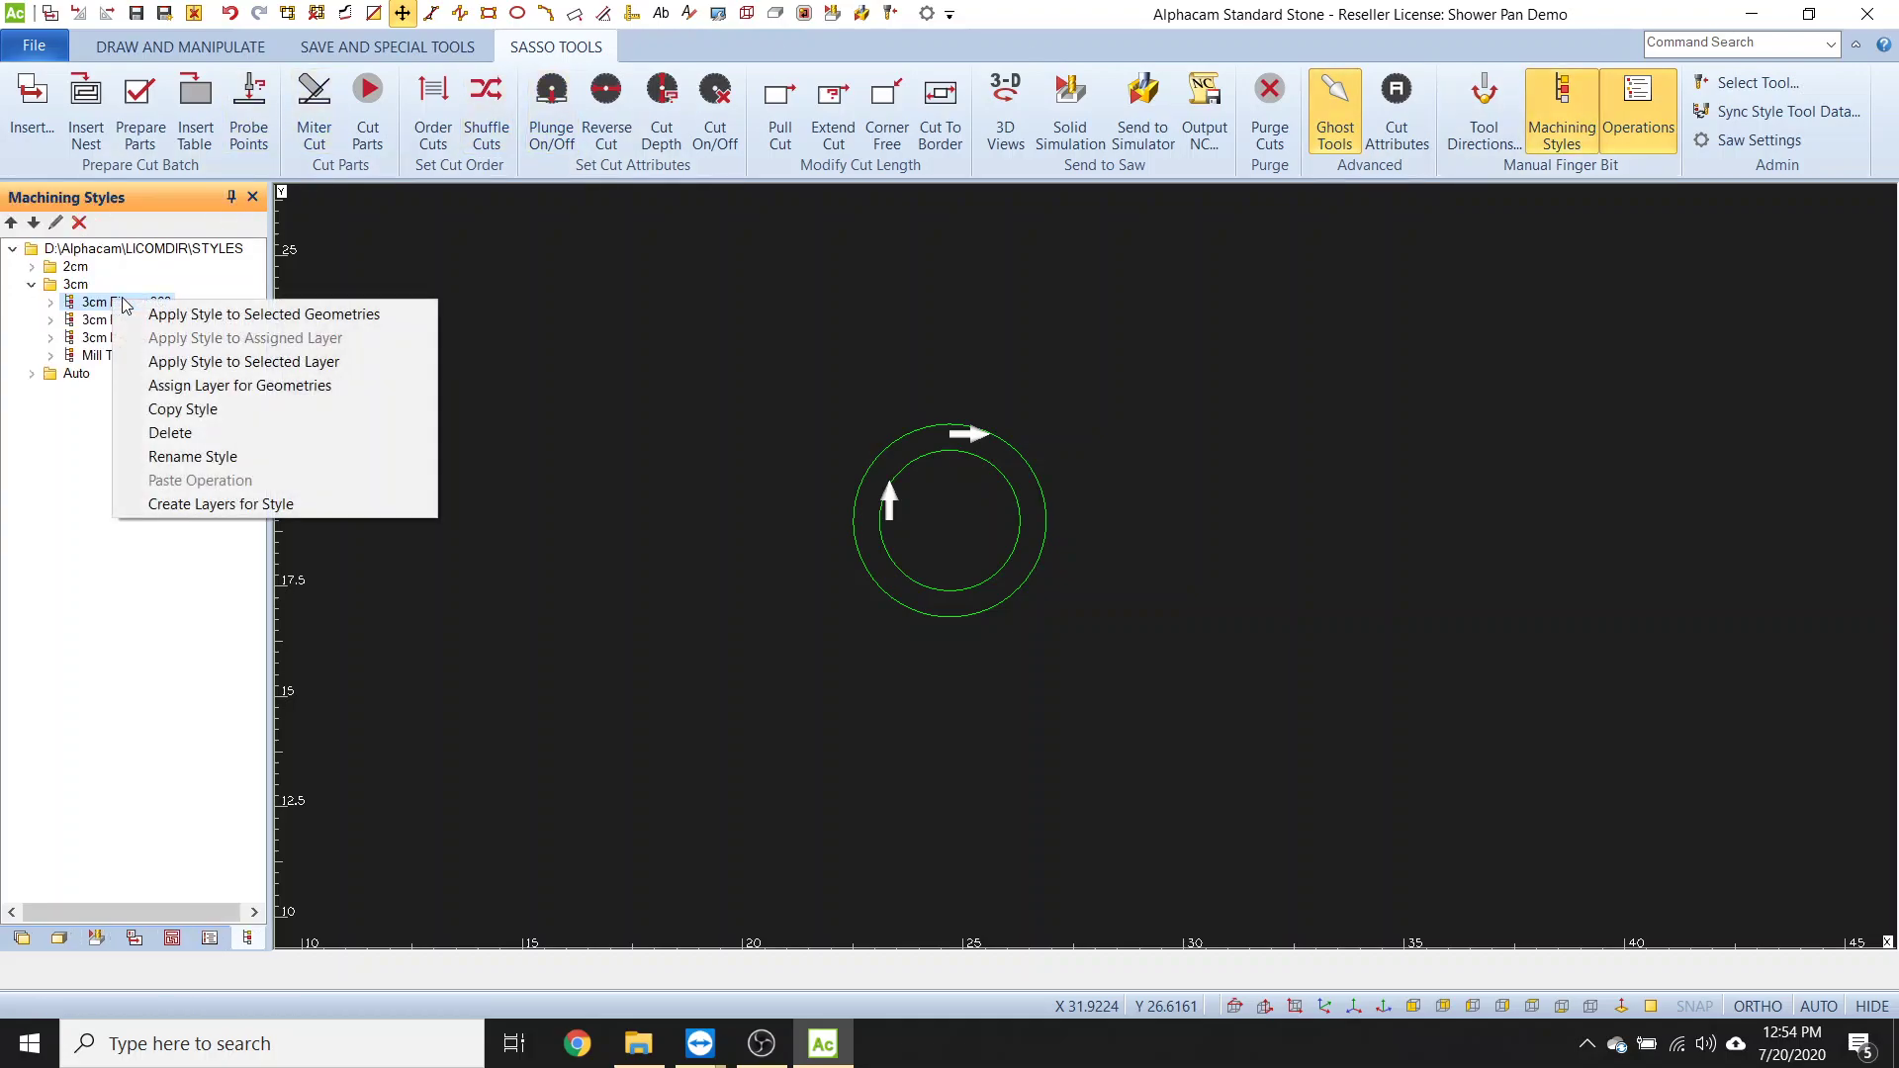
click(201, 315)
click(889, 550)
right_click(683, 473)
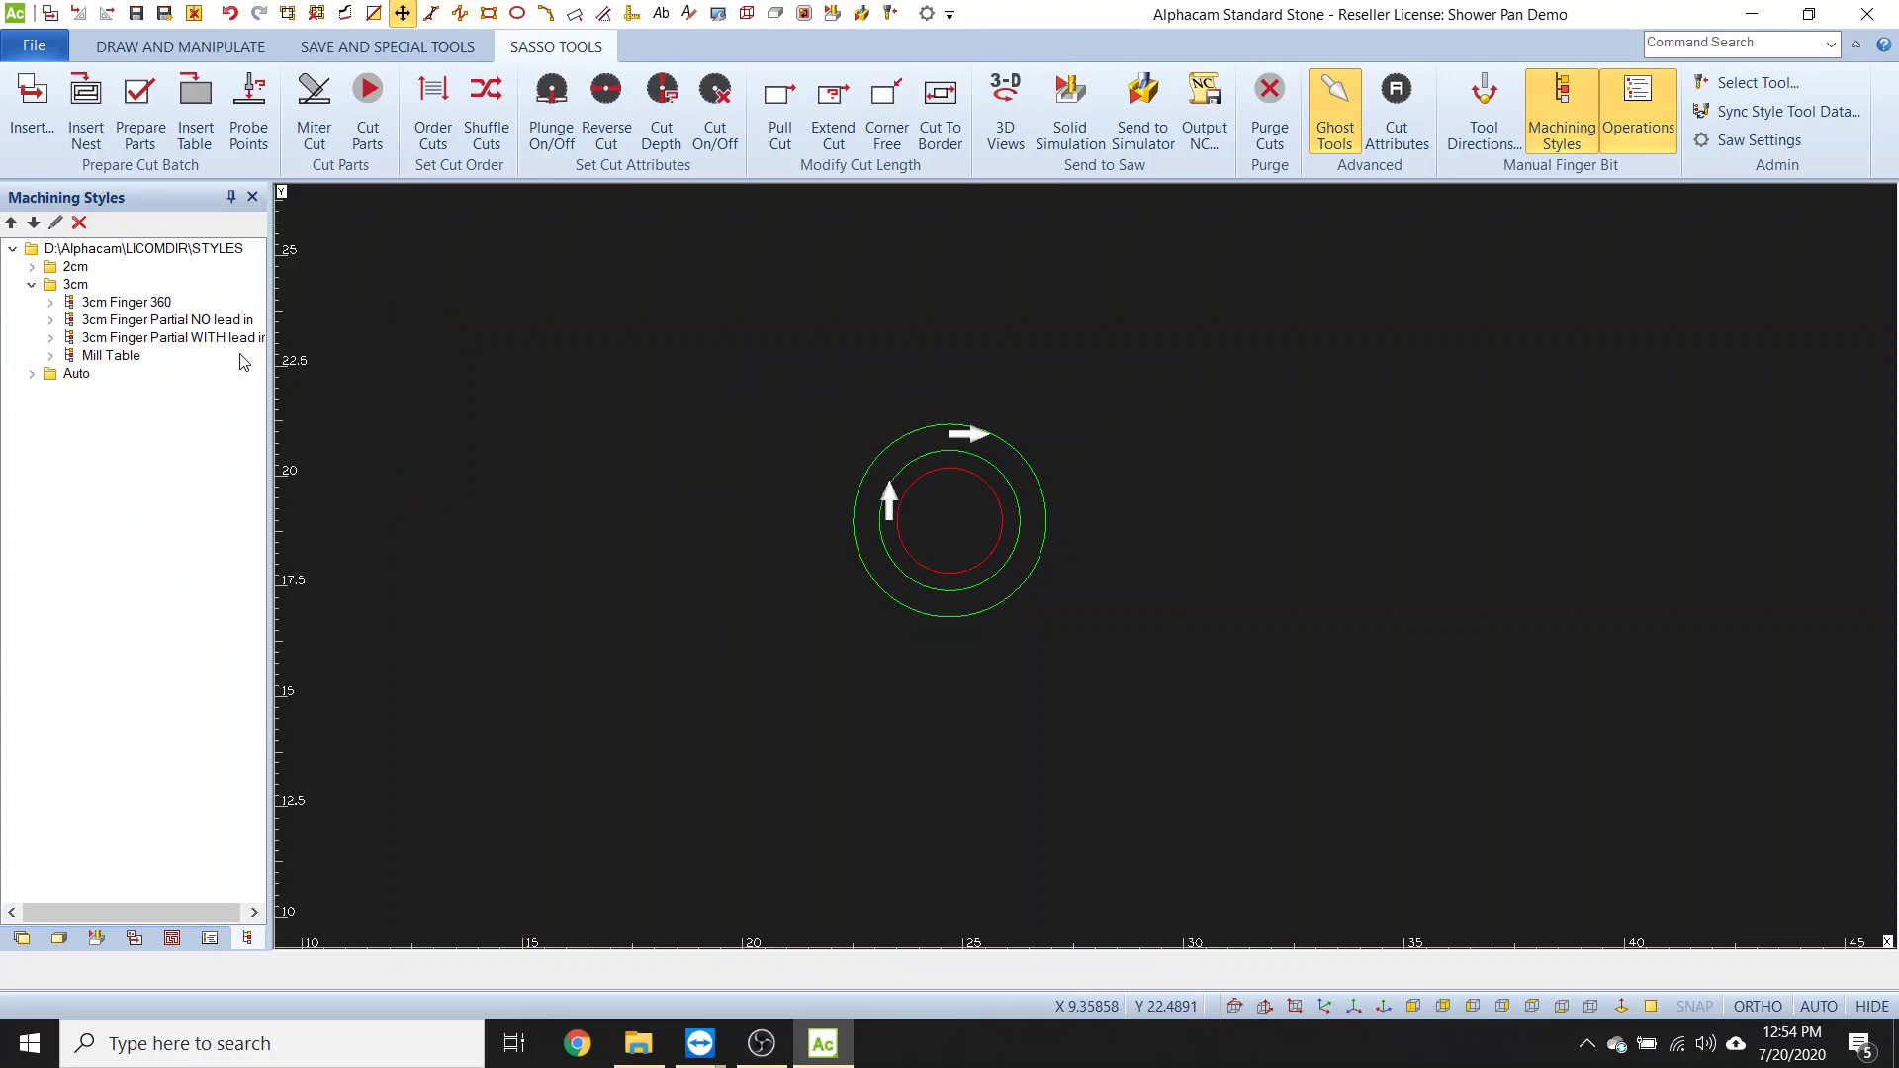
- Apply the 3cm Finger Partial NO lead in style to the outer drain circle
right_click(139, 308)
click(198, 315)
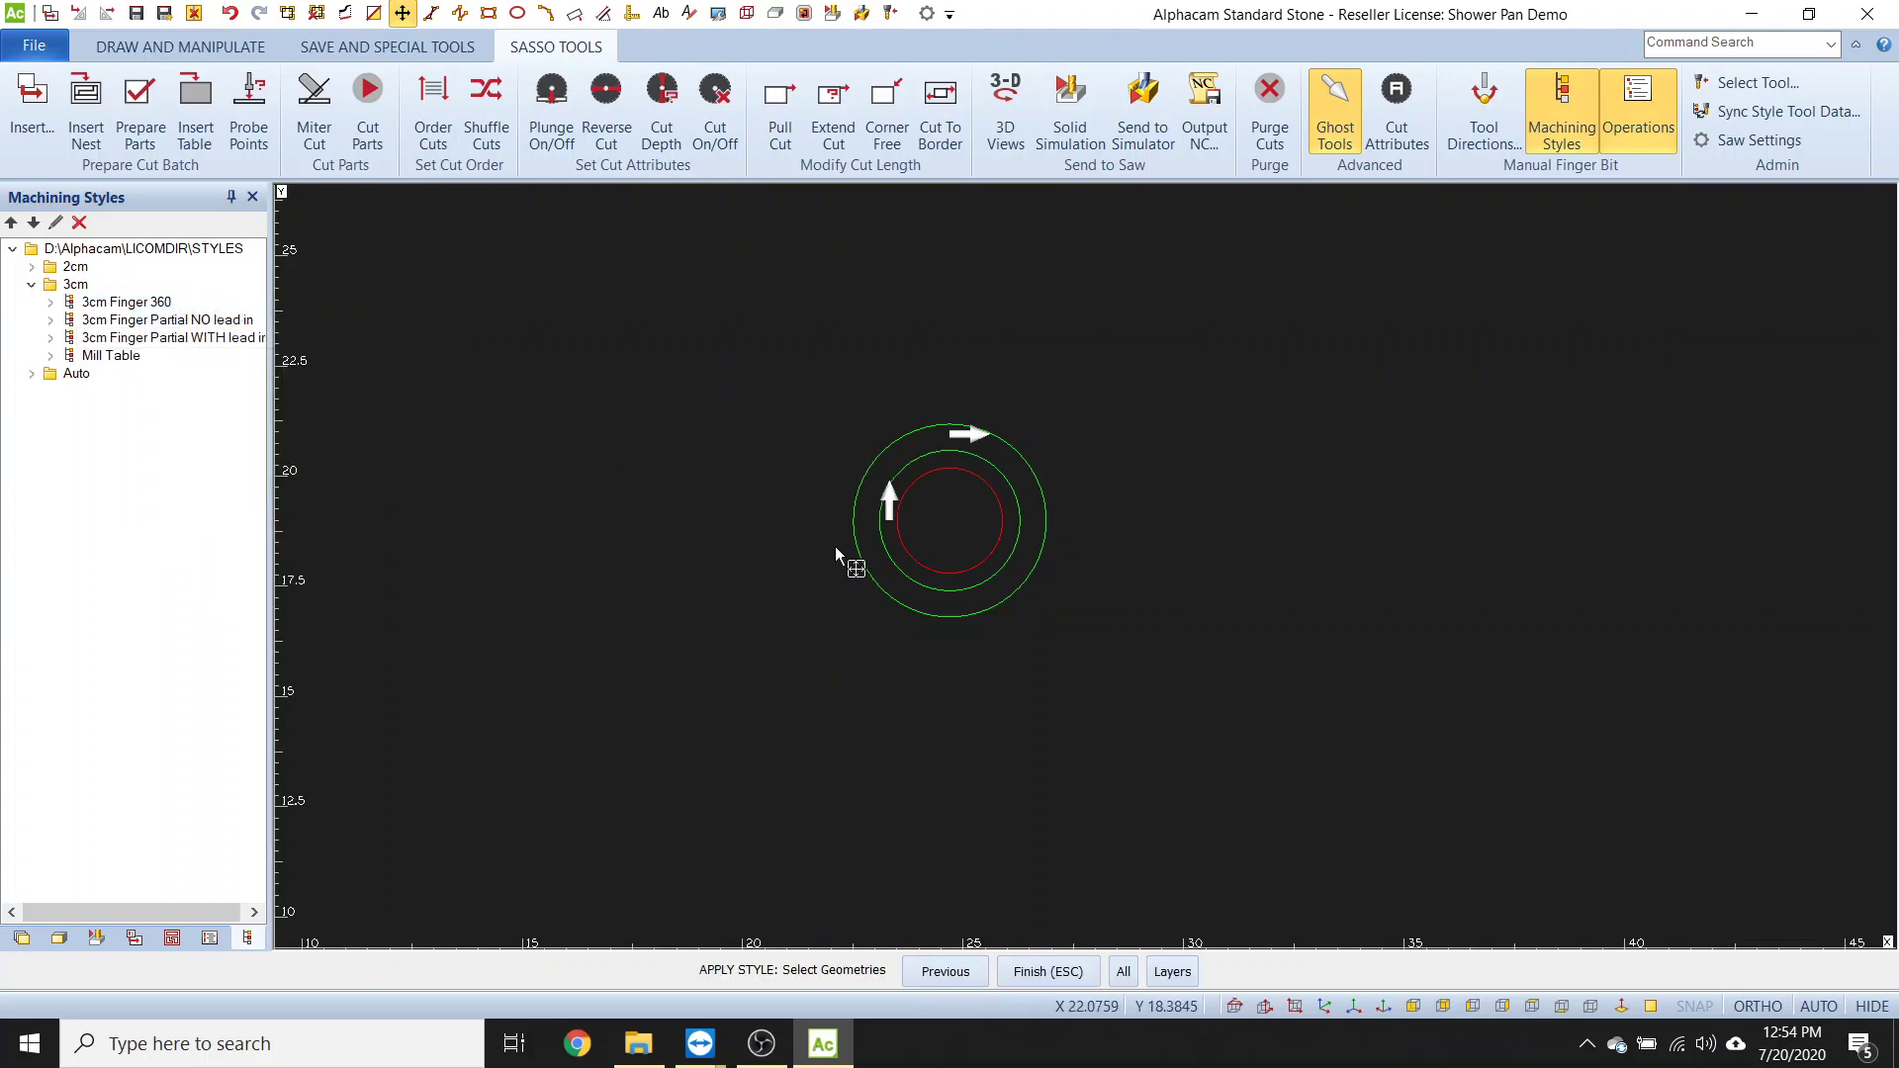
click(858, 561)
key(Return)
scroll(897, 527, up, 2)
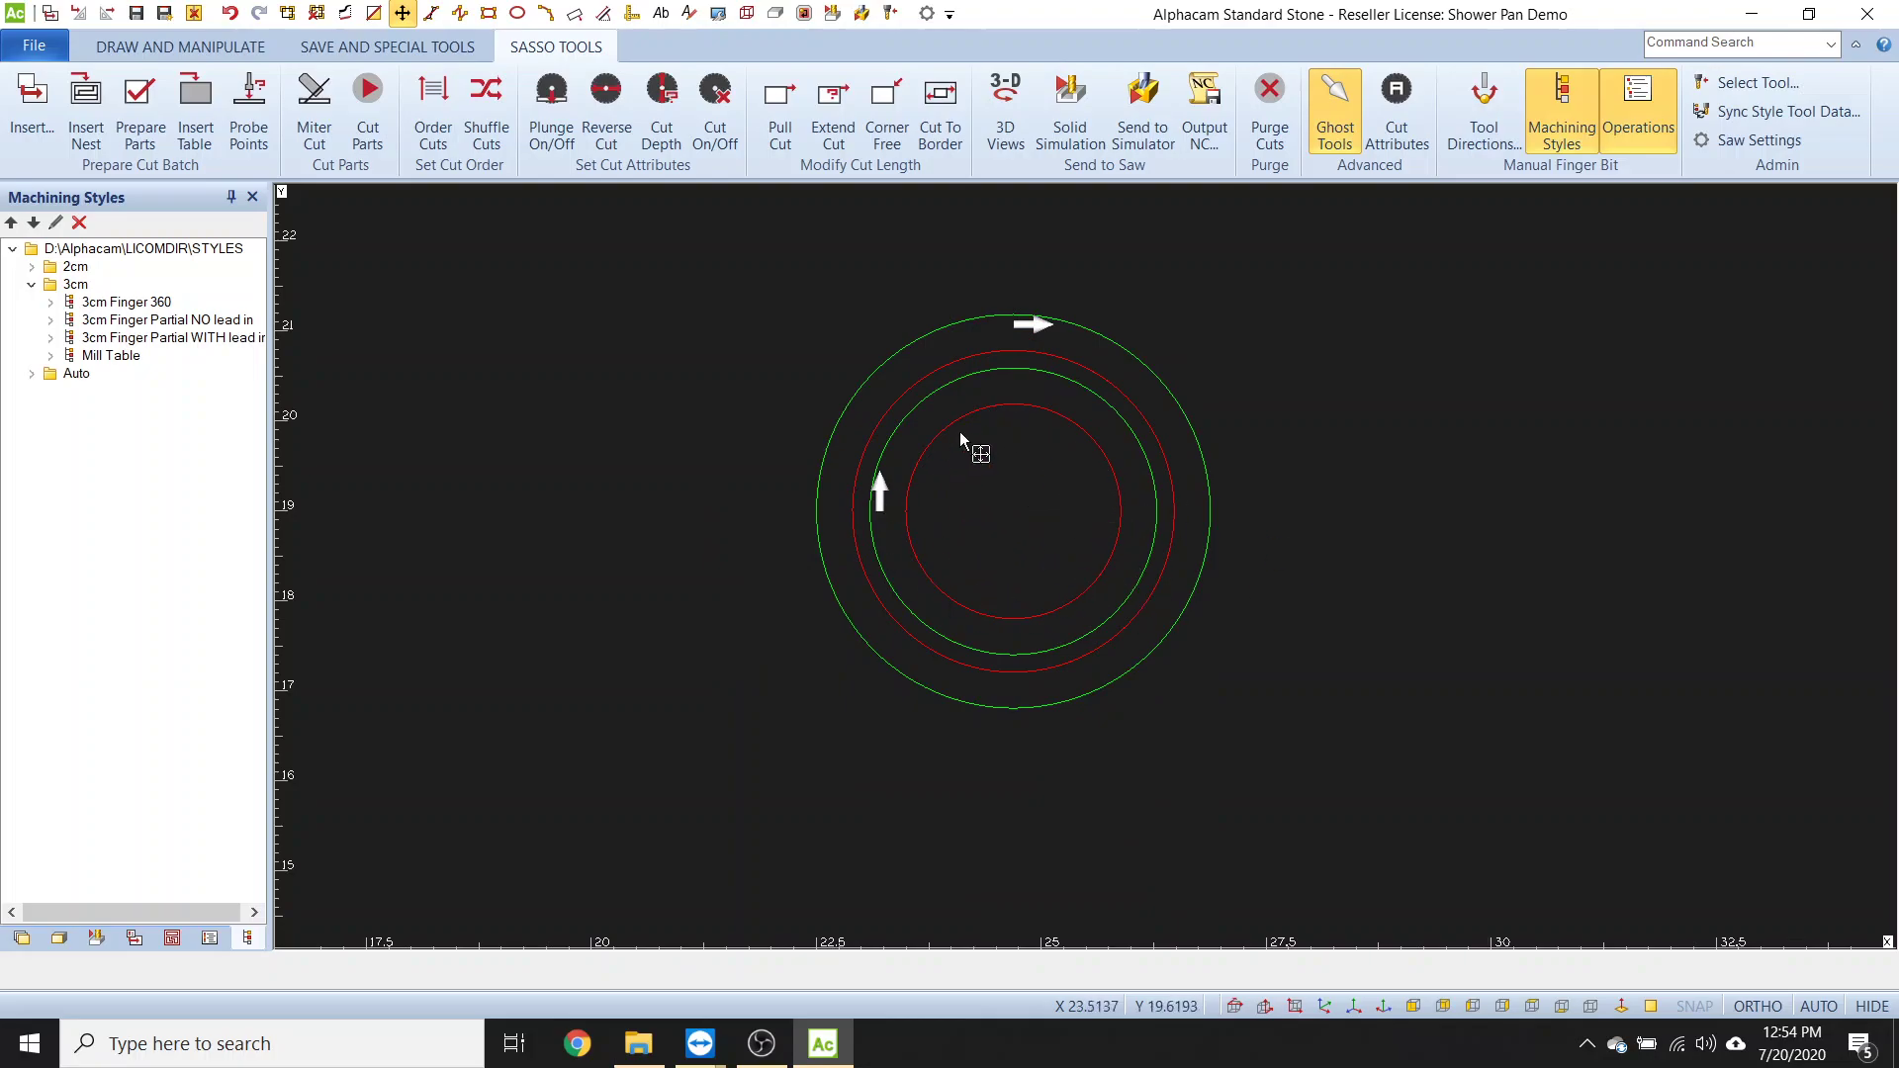
- Play a solid simulation of the drain finger-bit cuts, exit it, and show the operations list
click(1070, 109)
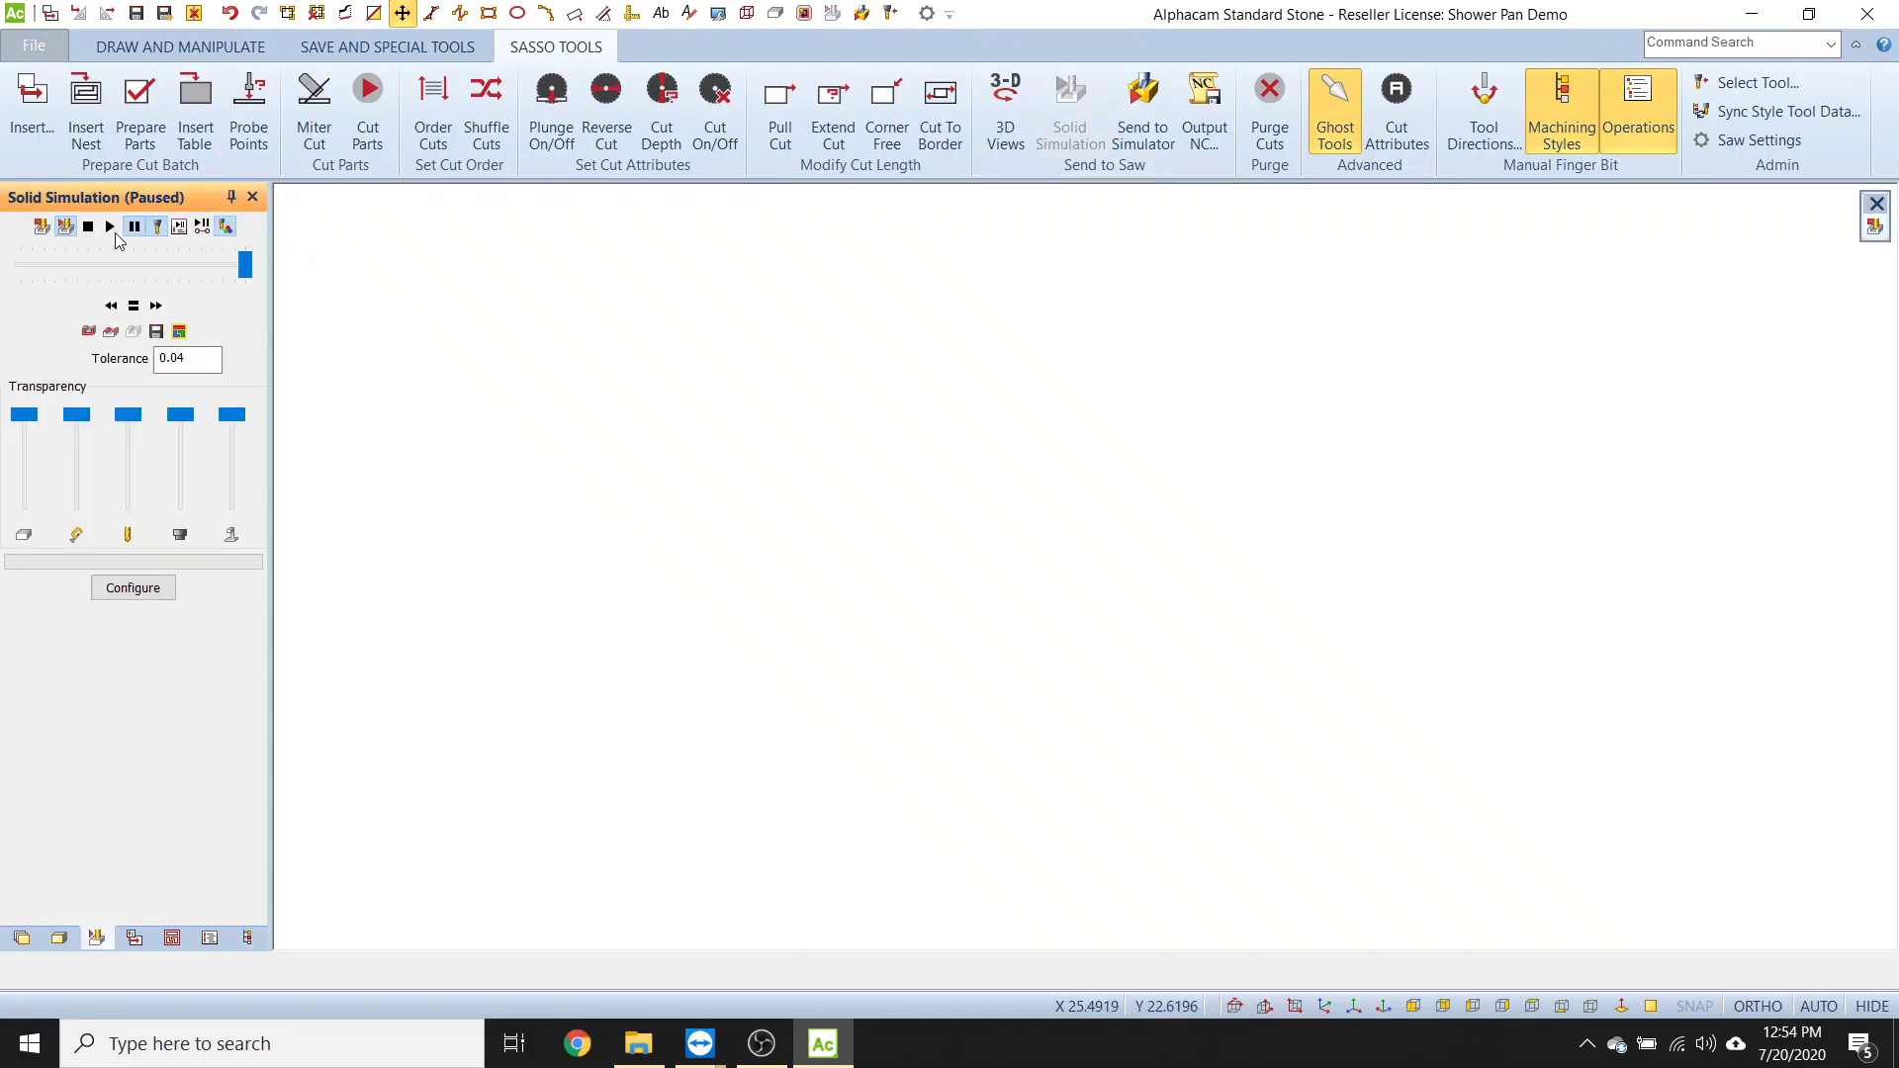
click(110, 227)
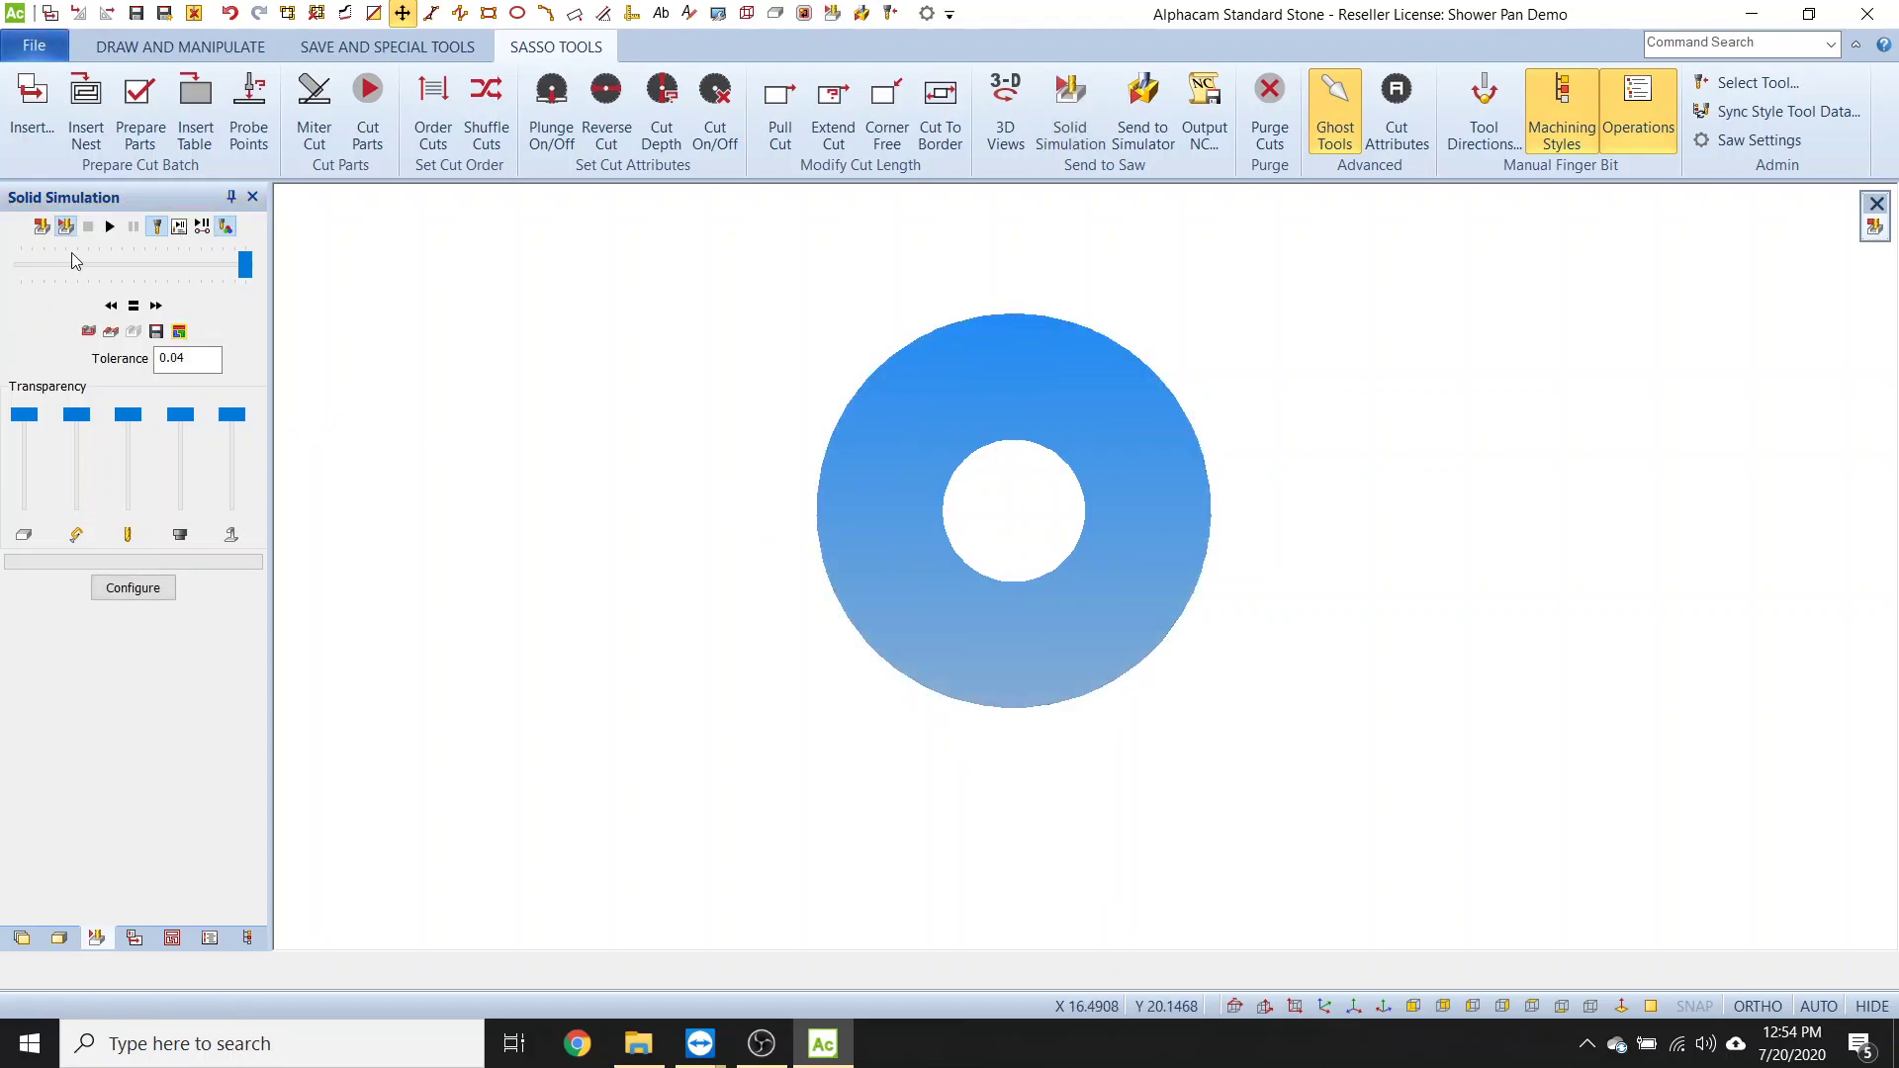
click(42, 229)
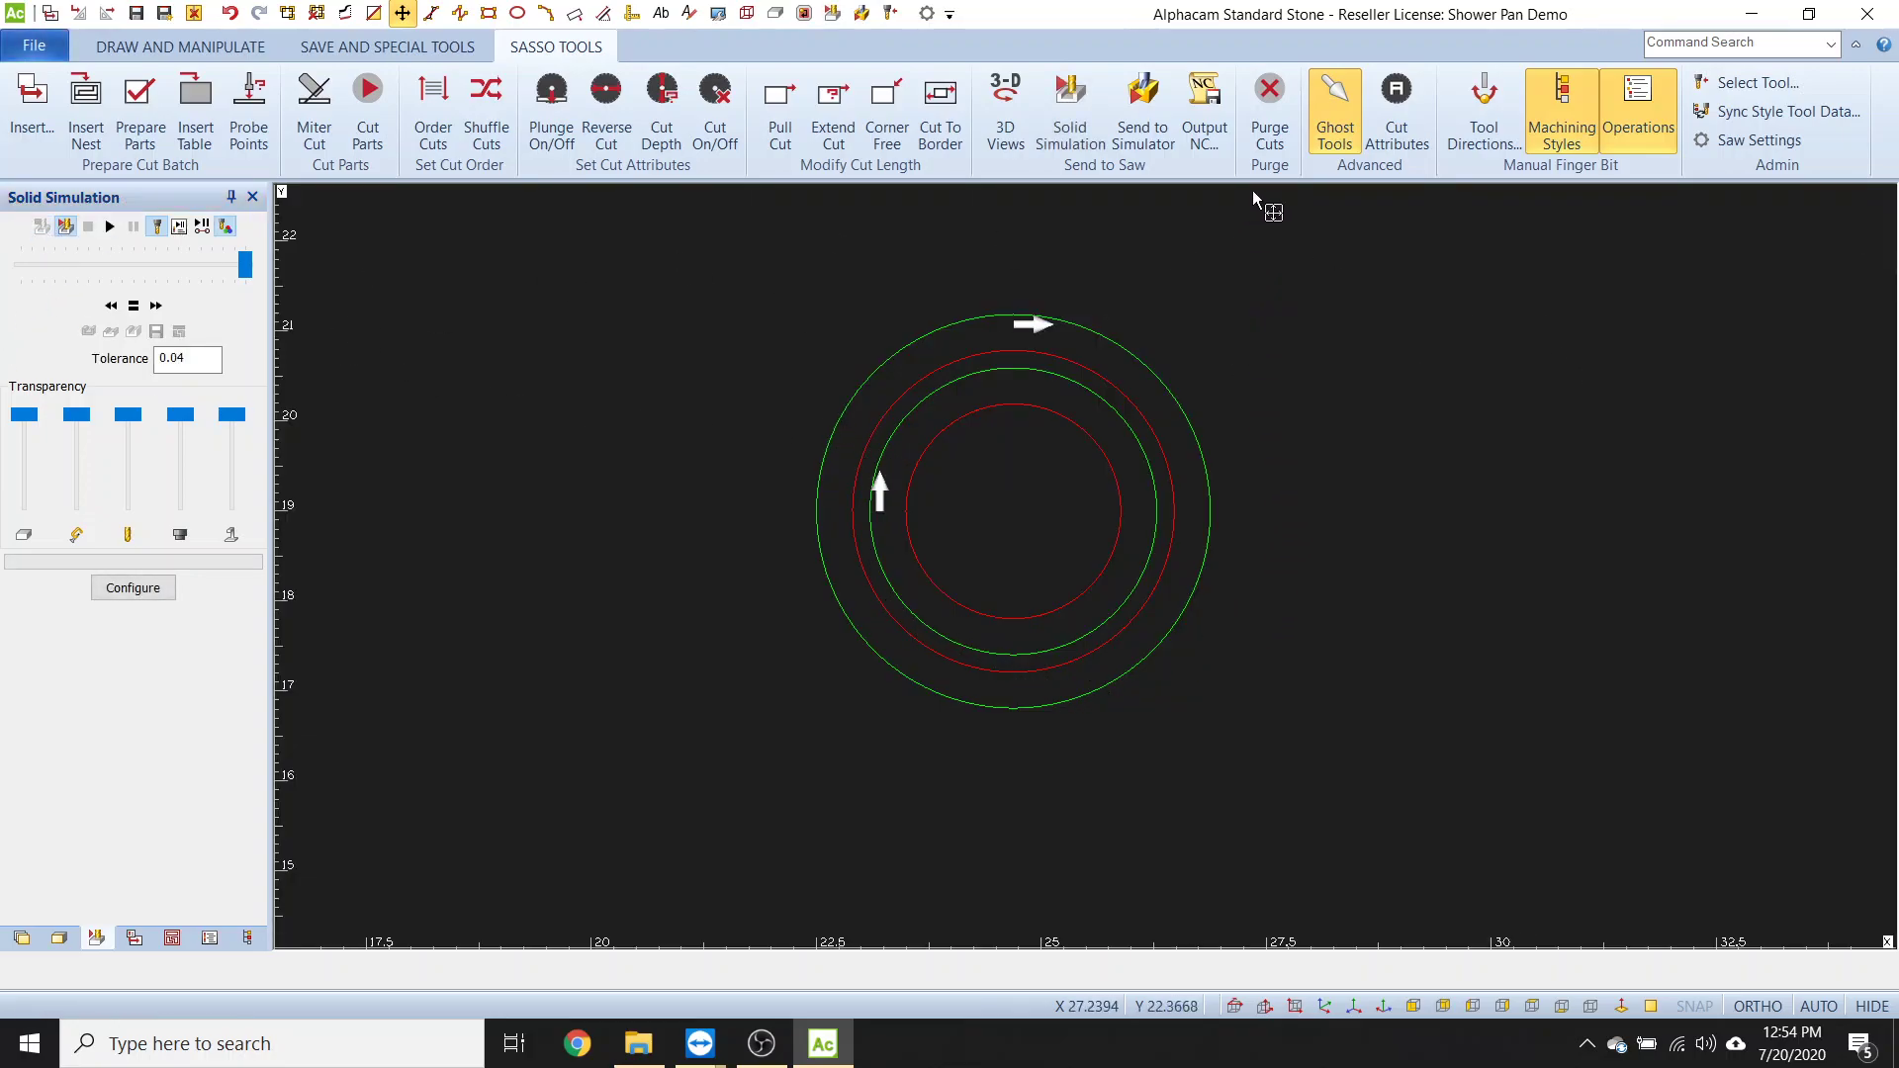
click(1637, 108)
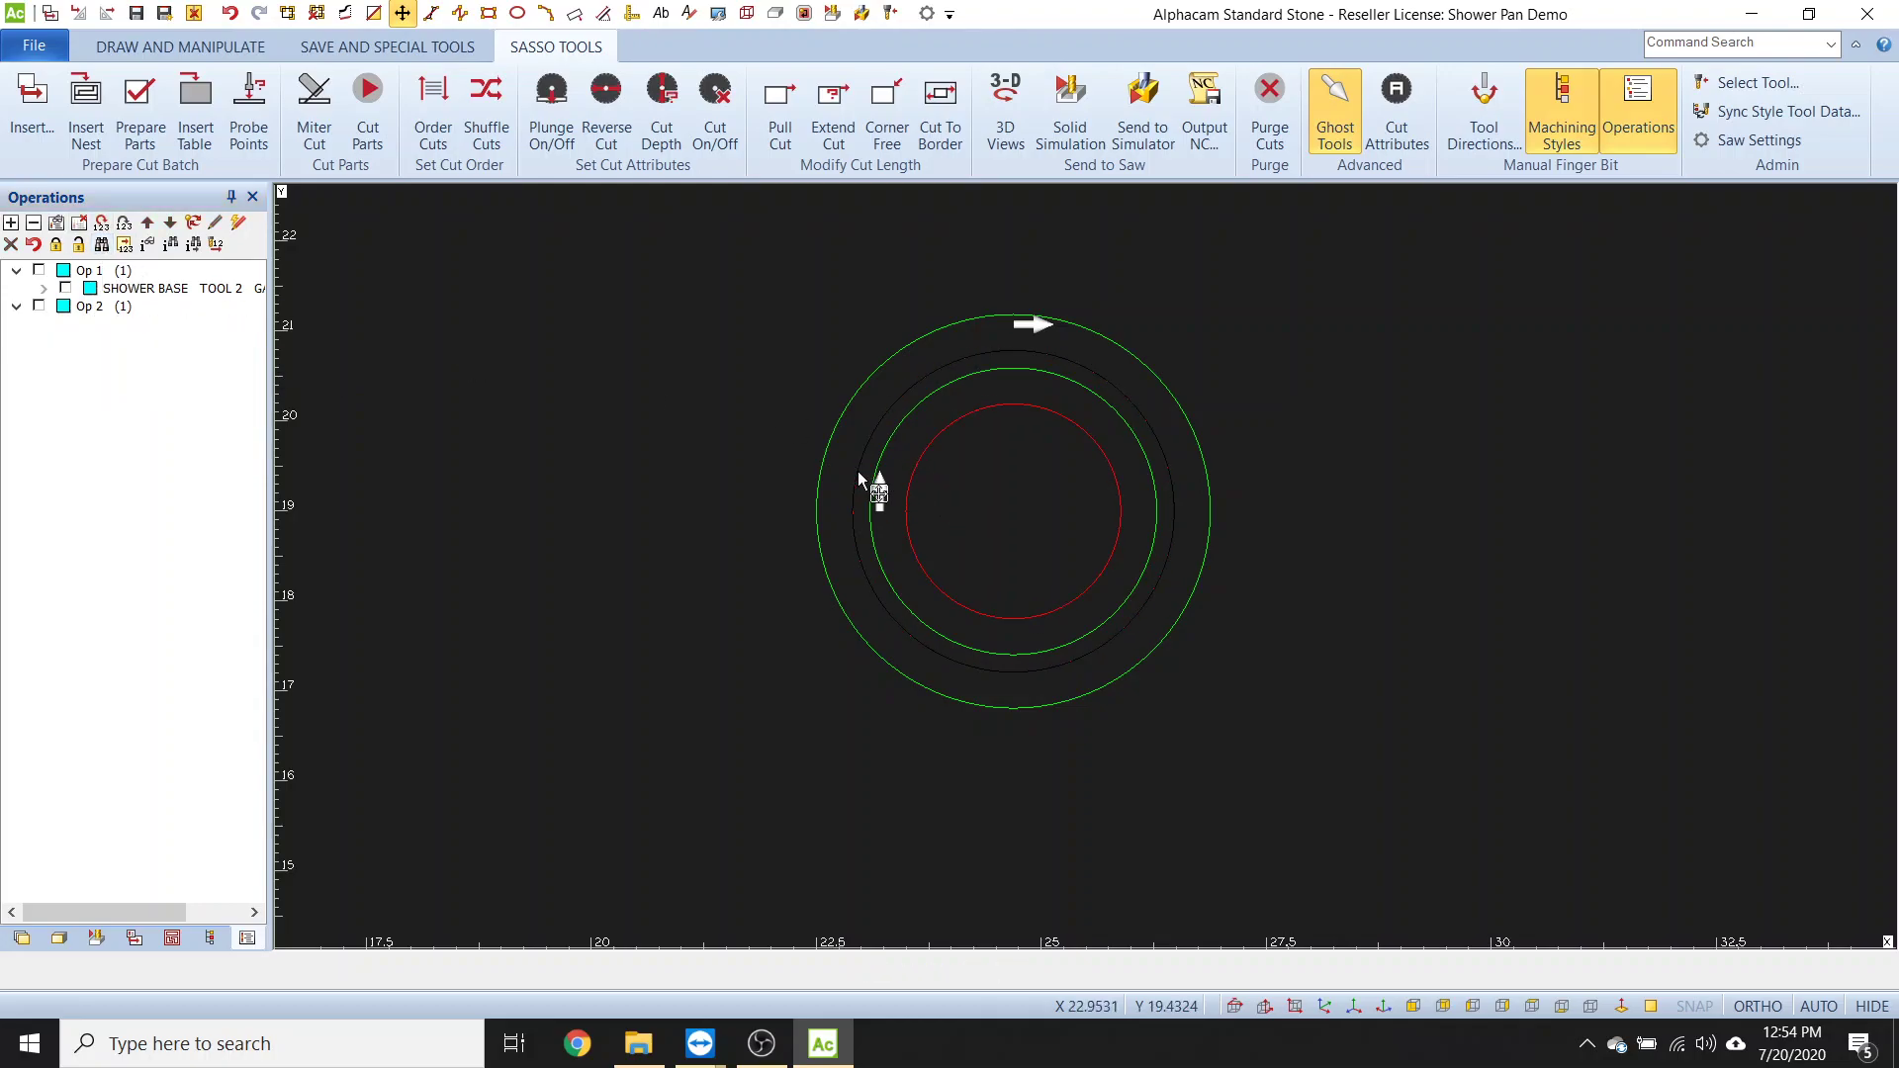
- Edit the second HELICAL FINISH PASS and replace its -1.29 Final Depth with -.5
right_click(186, 378)
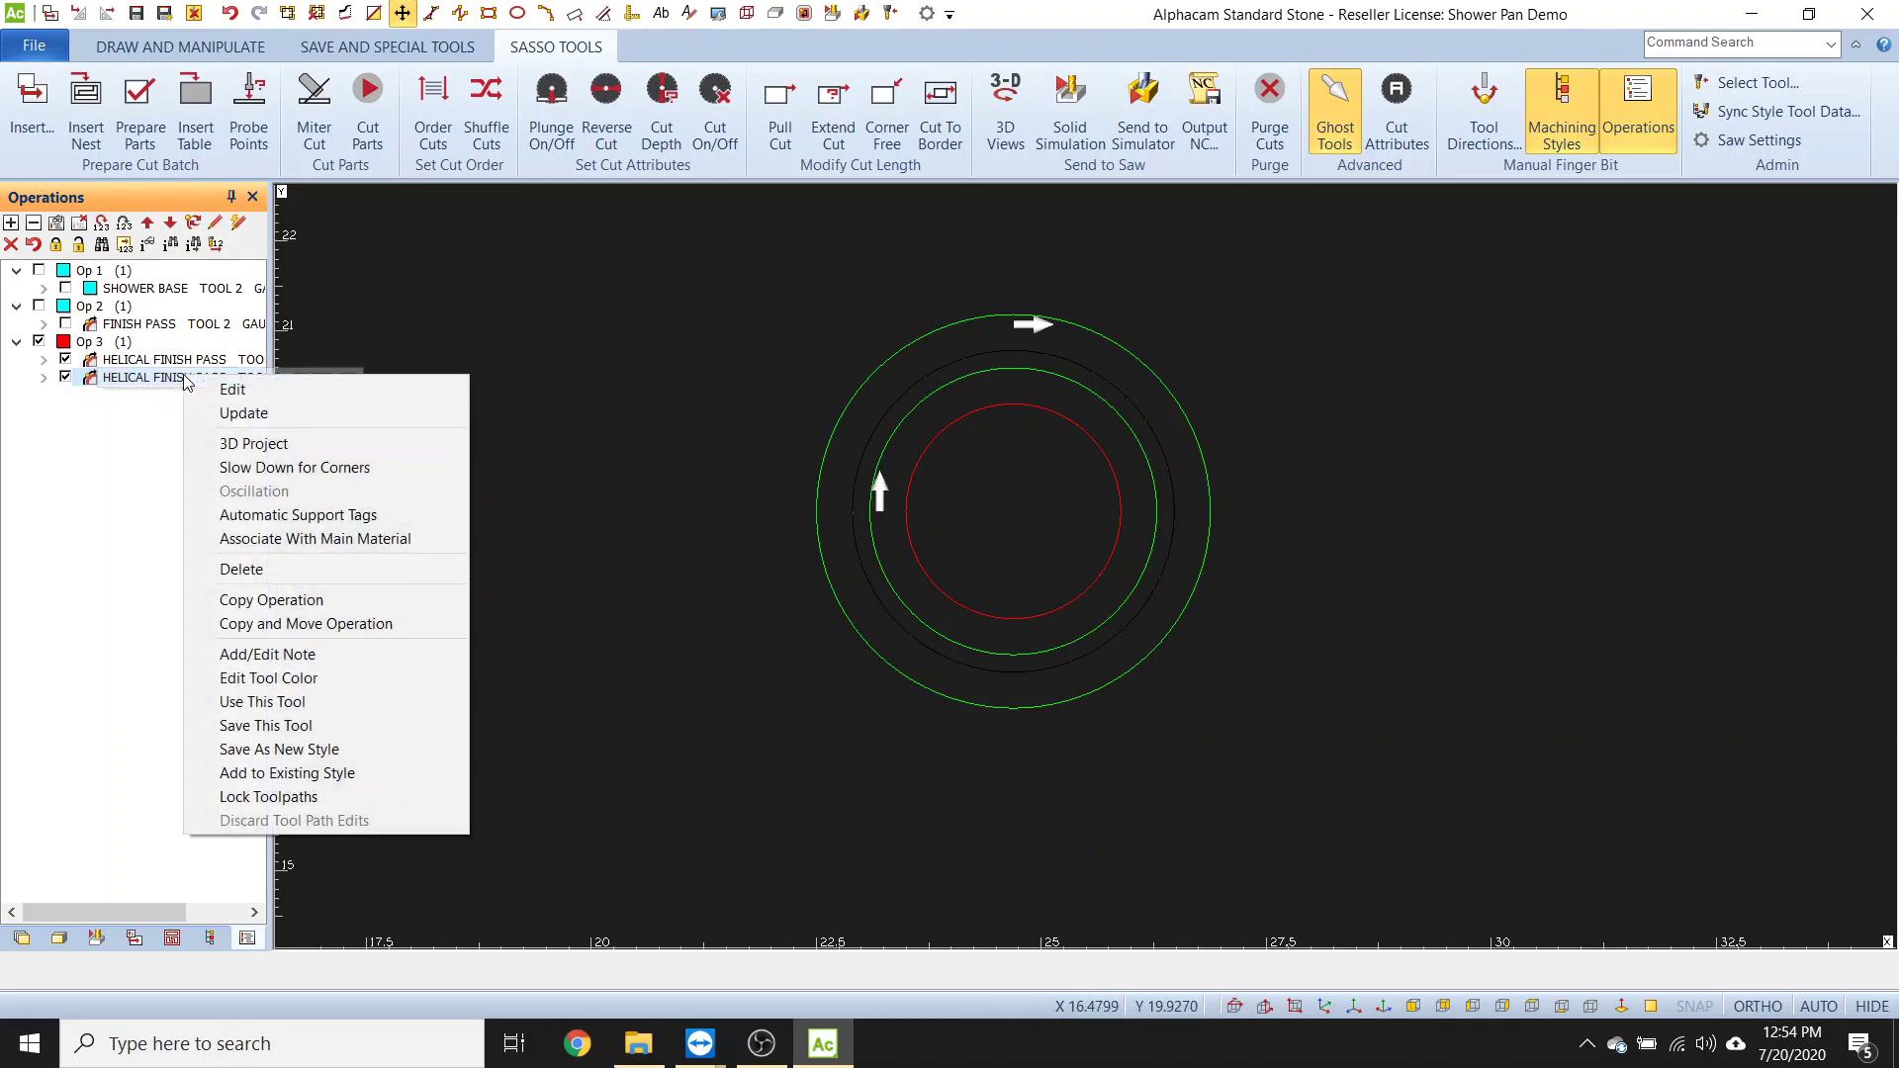
click(230, 392)
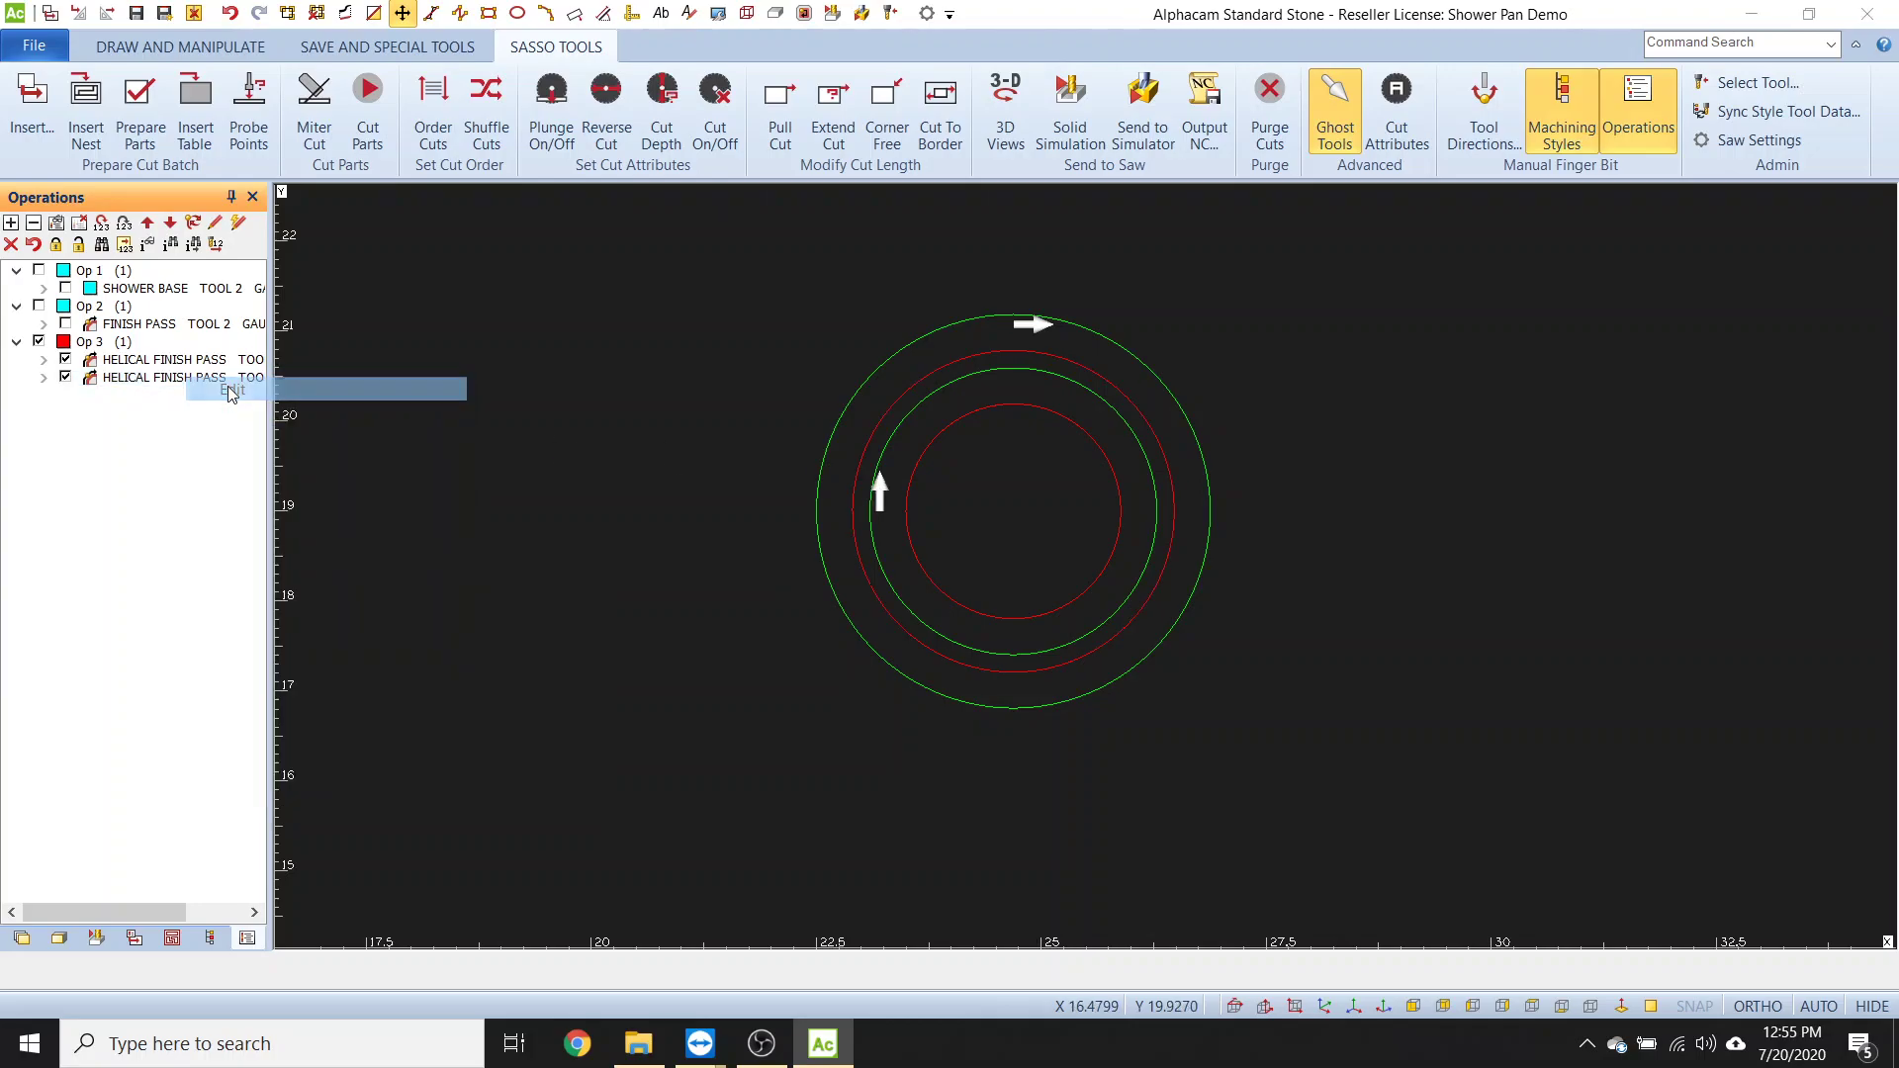
click(153, 66)
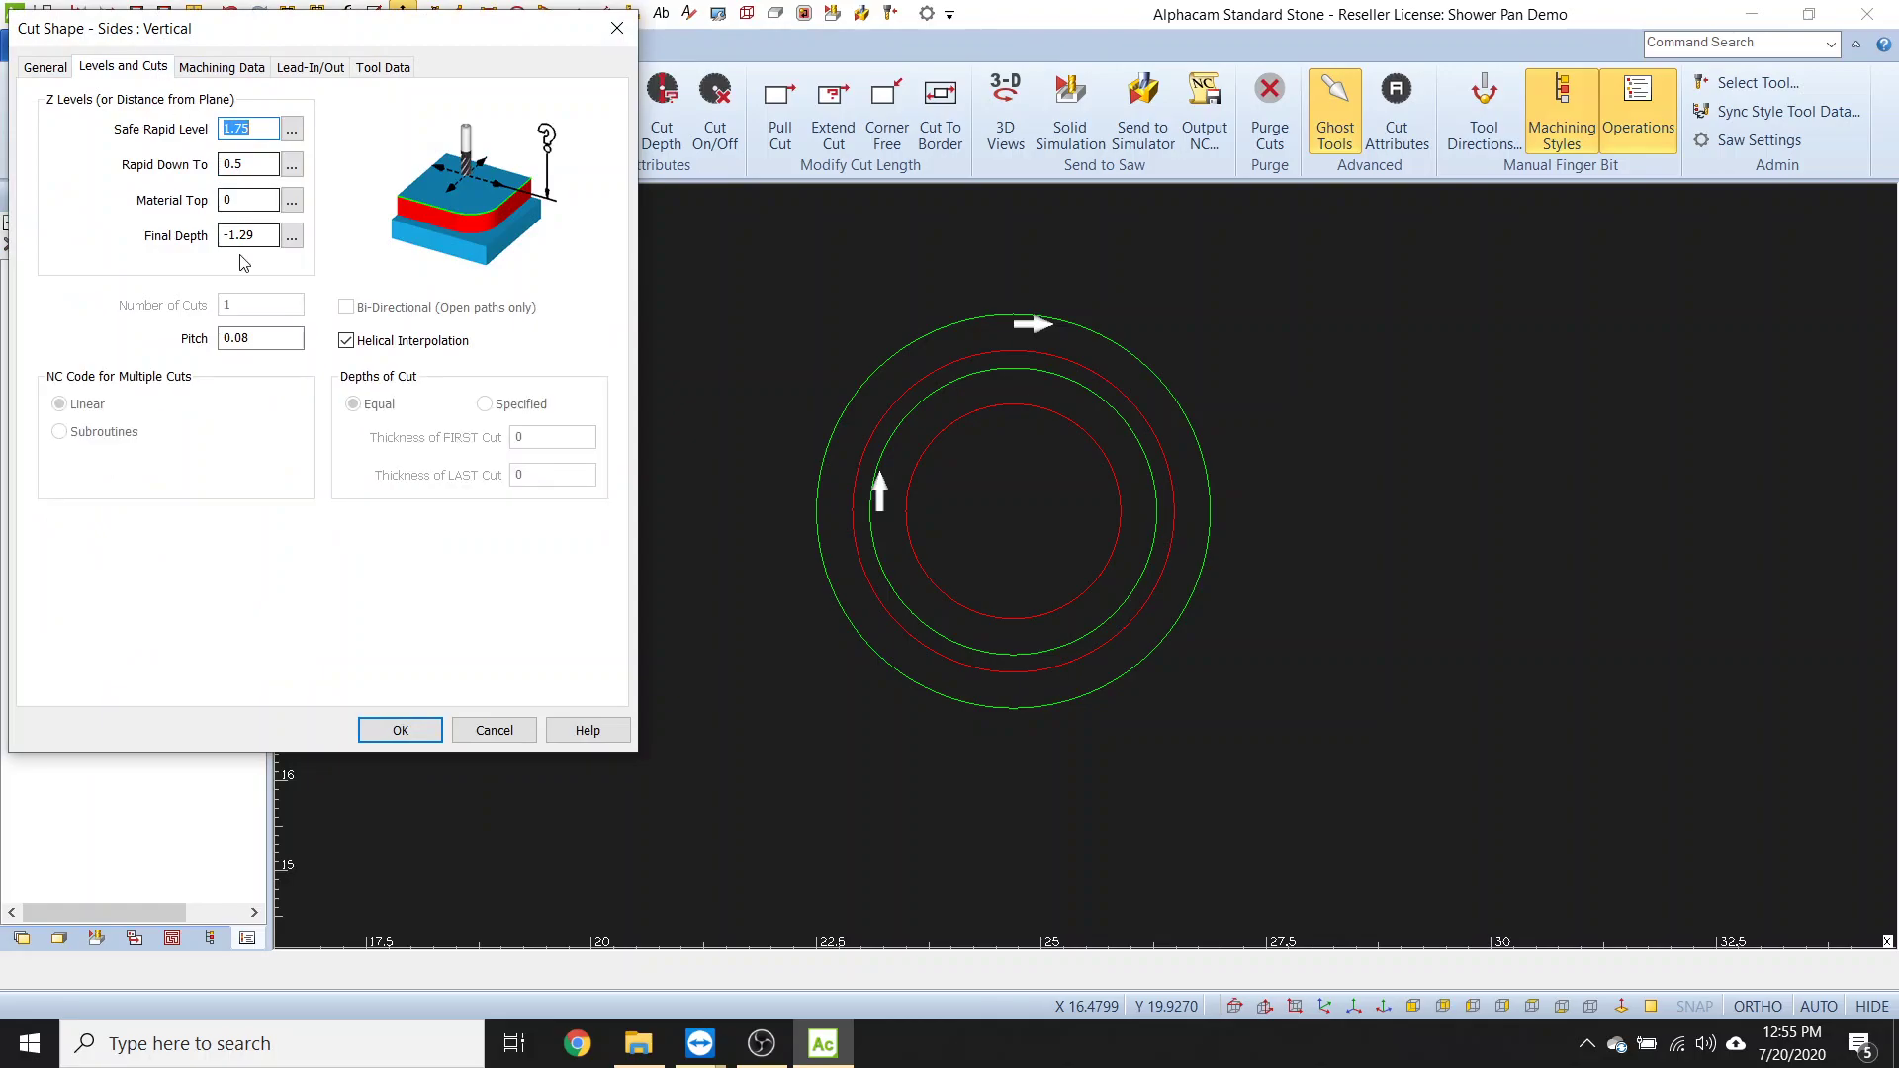
key(Tab)
key(Tab)
key(Tab)
key(Tab)
key(Tab)
key(Tab)
scroll(863, 523, down, 3)
scroll(1383, 661, down, 3)
scroll(1652, 643, up, 5)
scroll(1628, 700, up, 5)
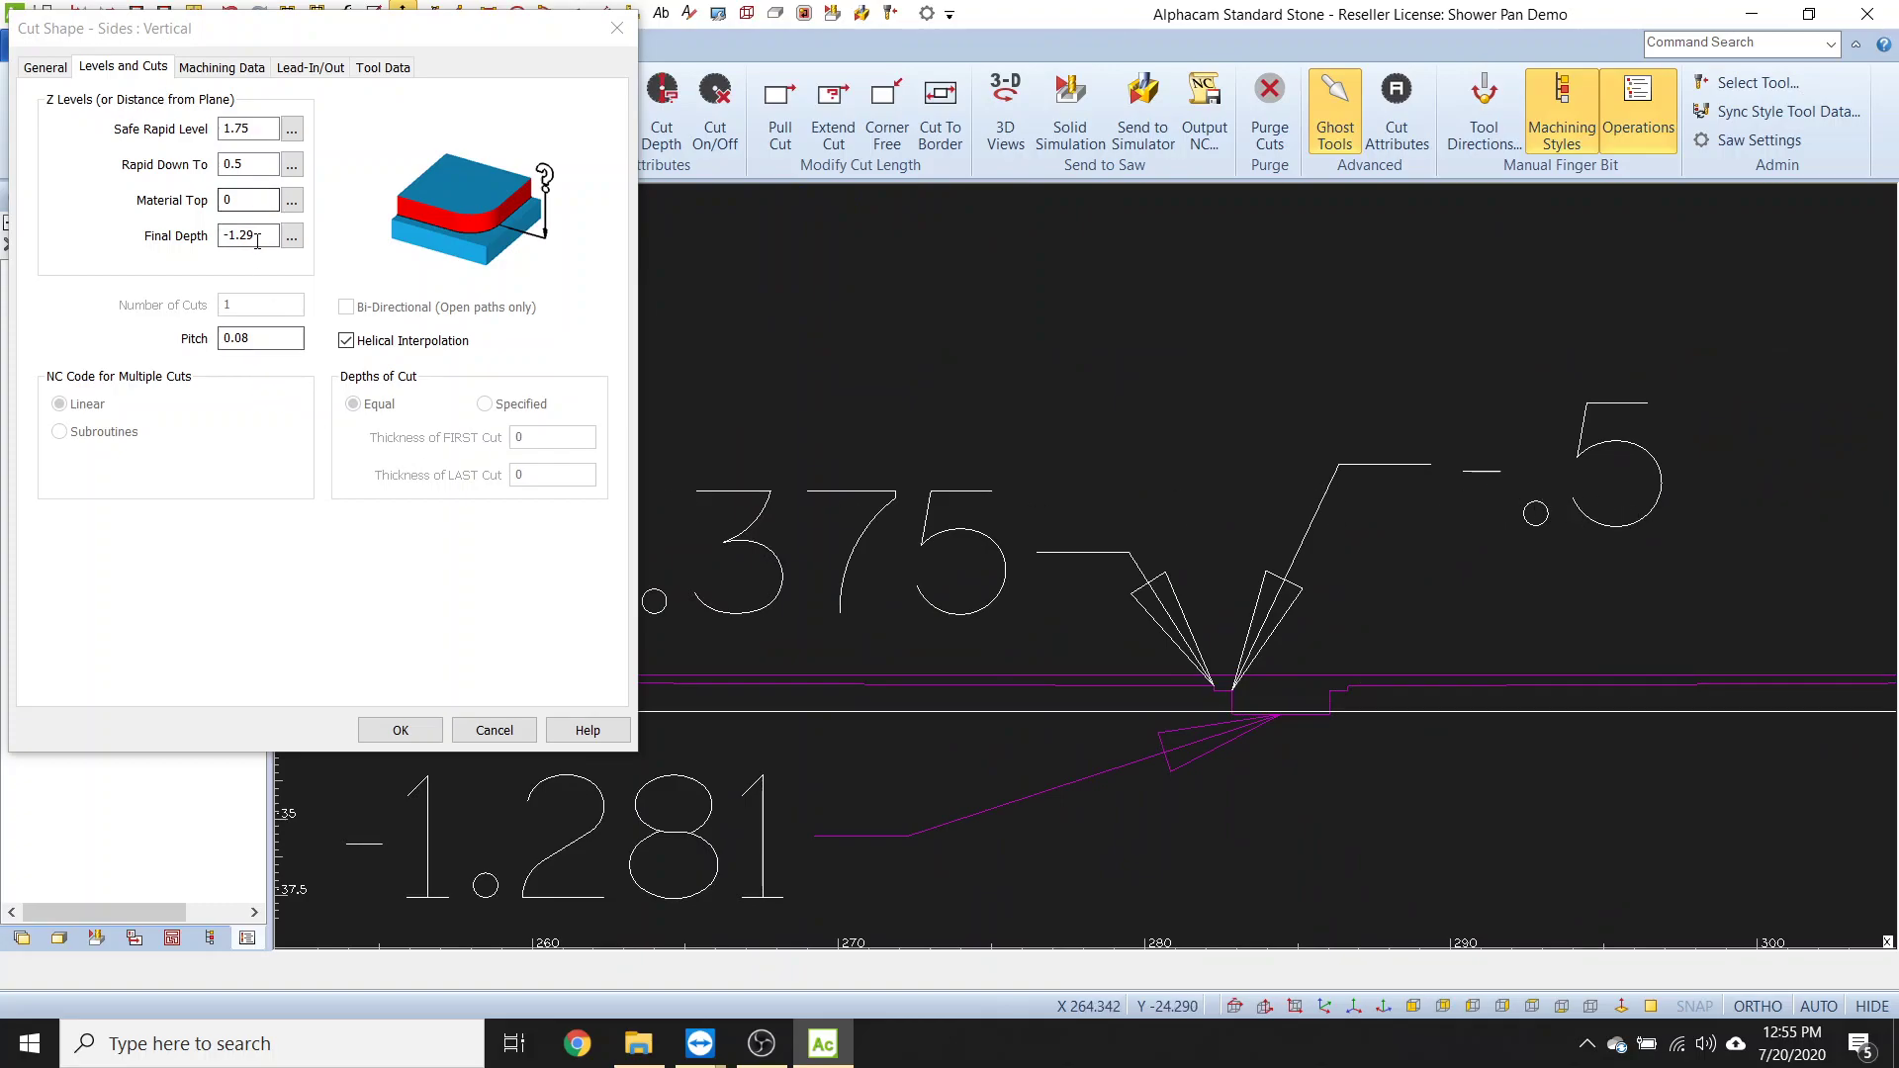
drag(256, 237, 235, 252)
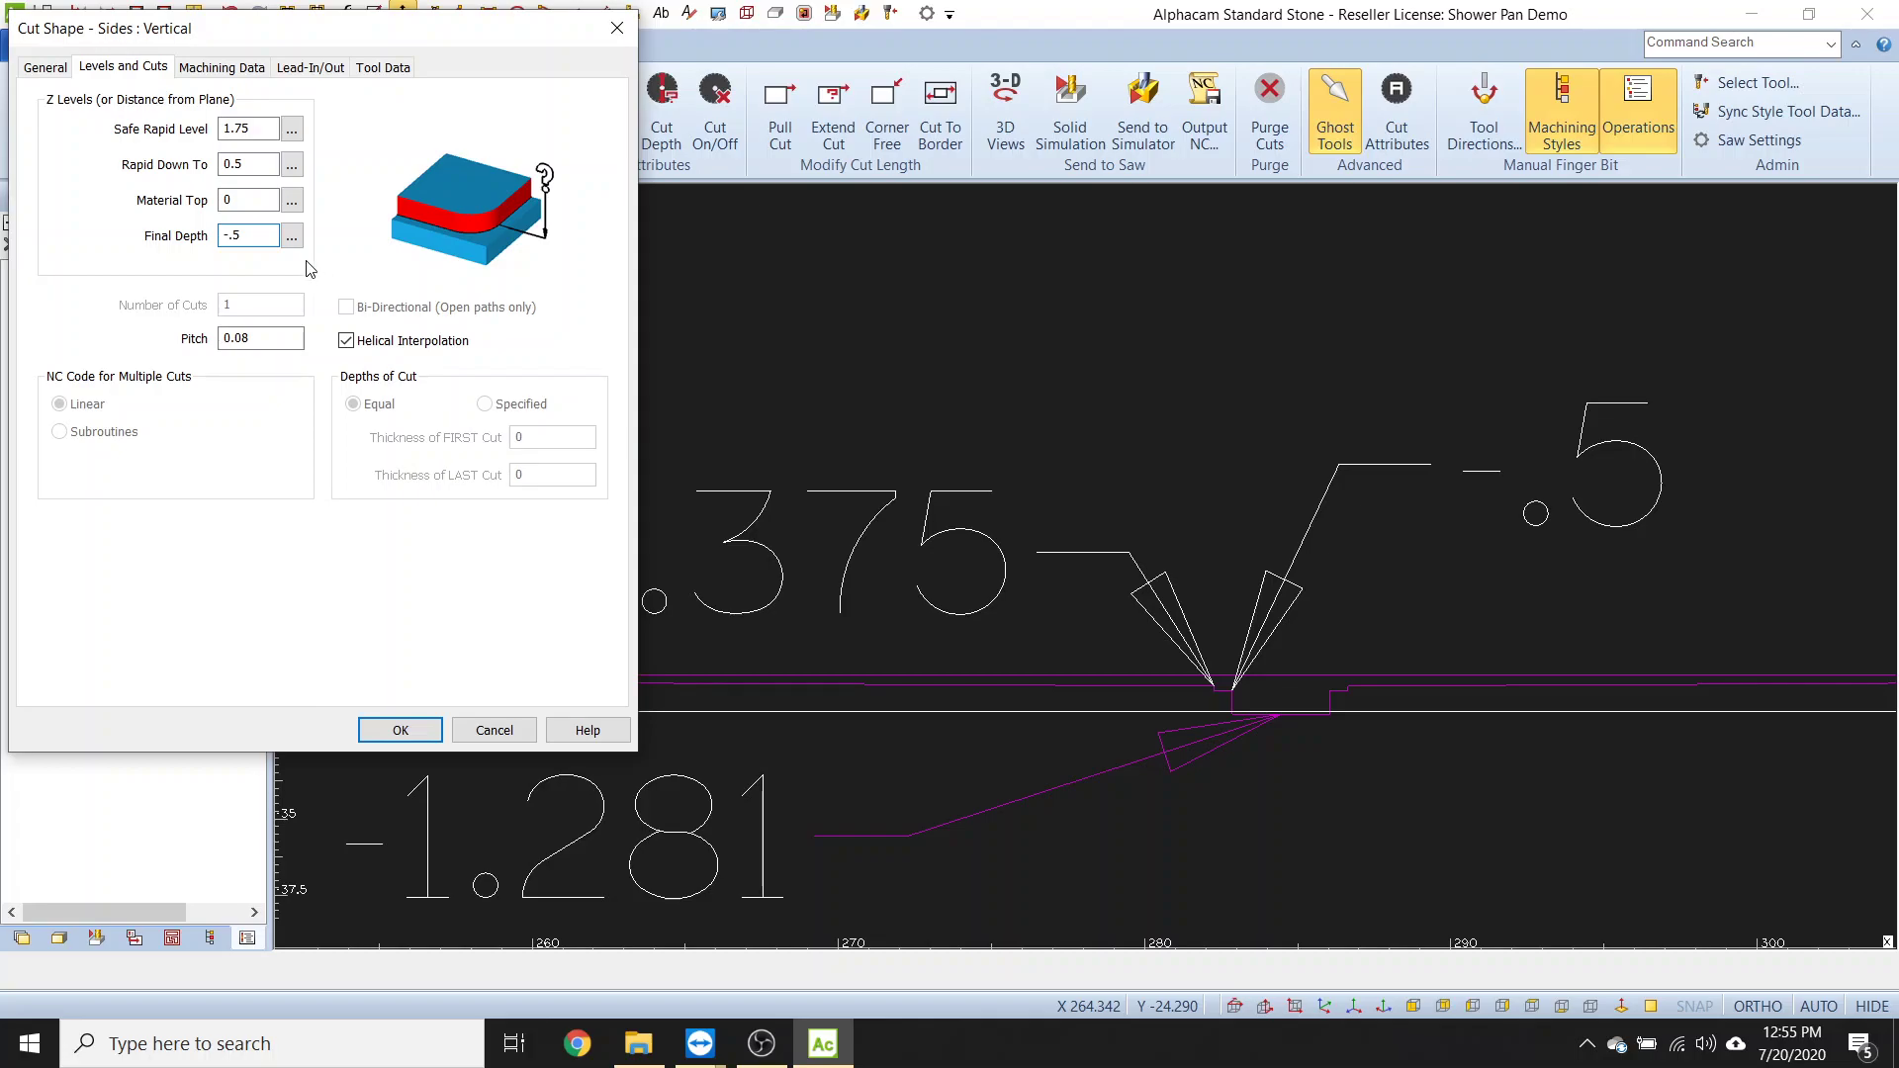
- Review the machining data, lead, tool and general tabs, then confirm the edit
click(213, 67)
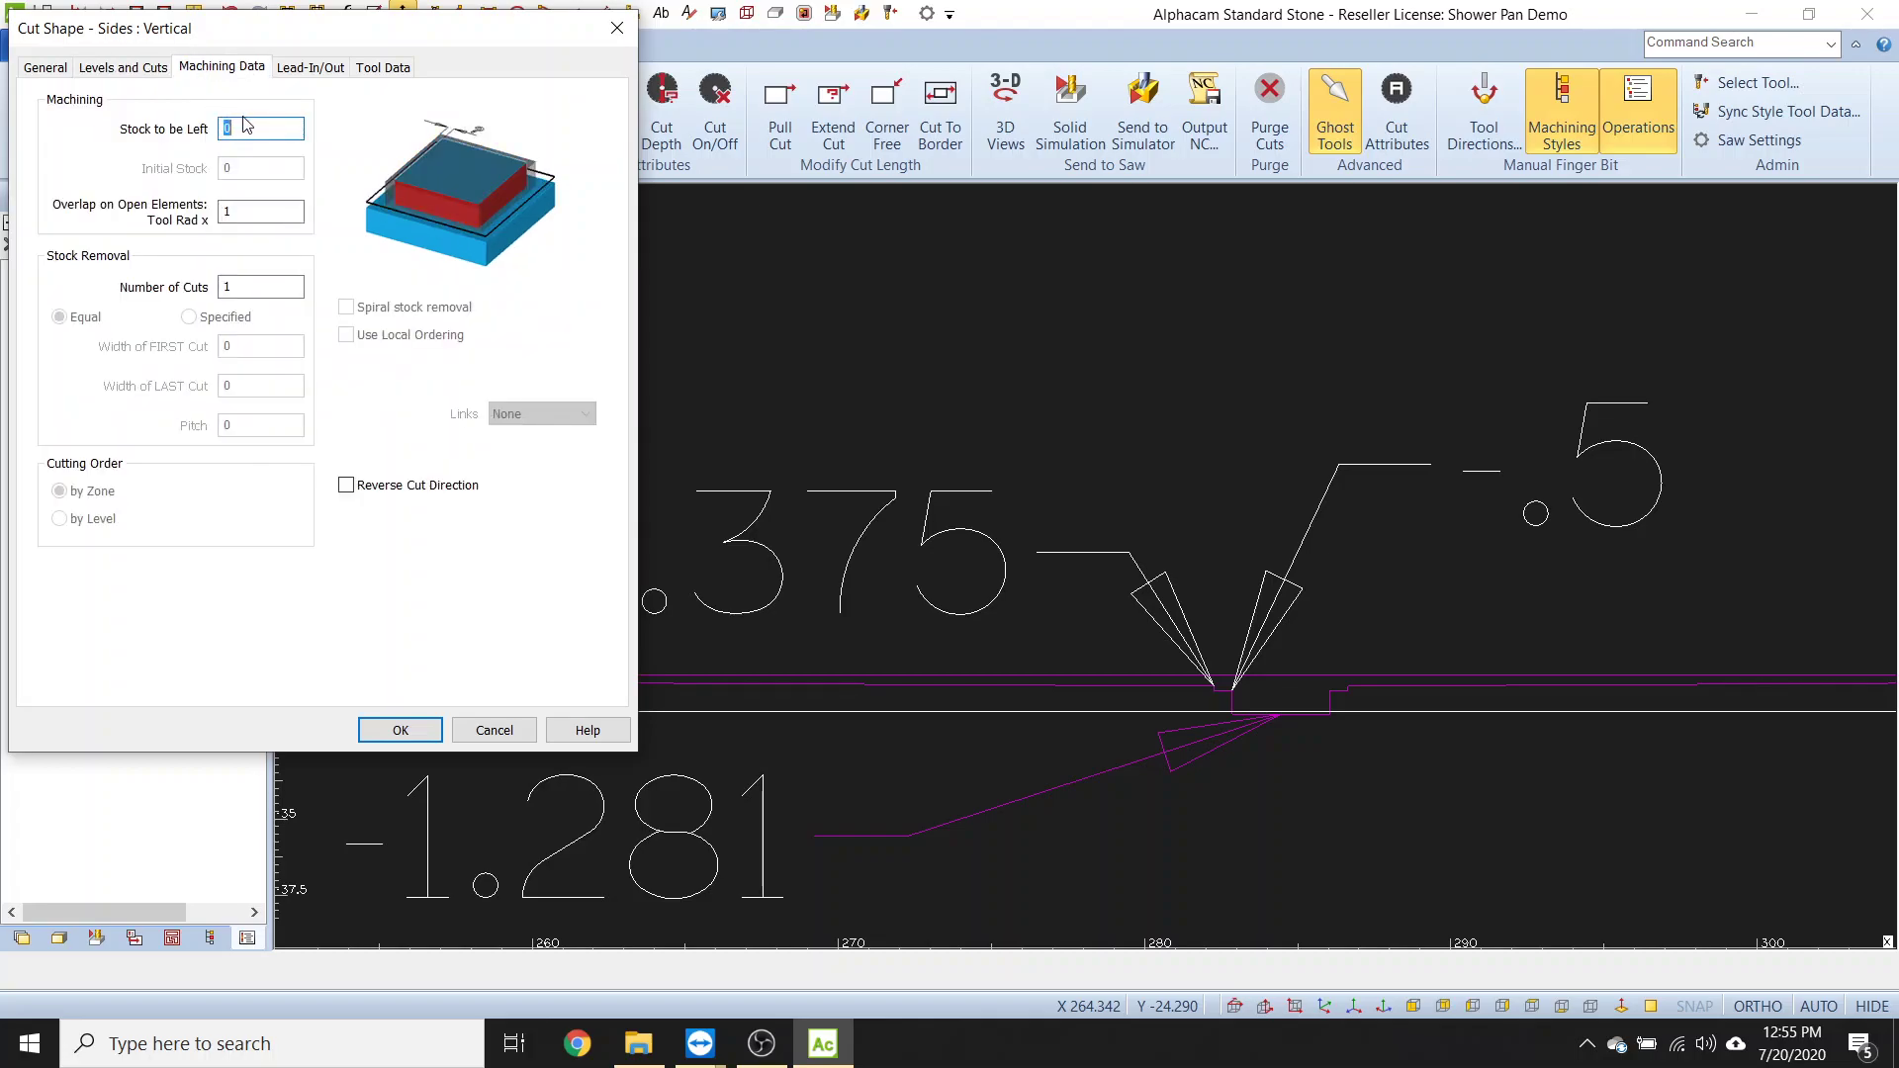
click(312, 67)
click(382, 66)
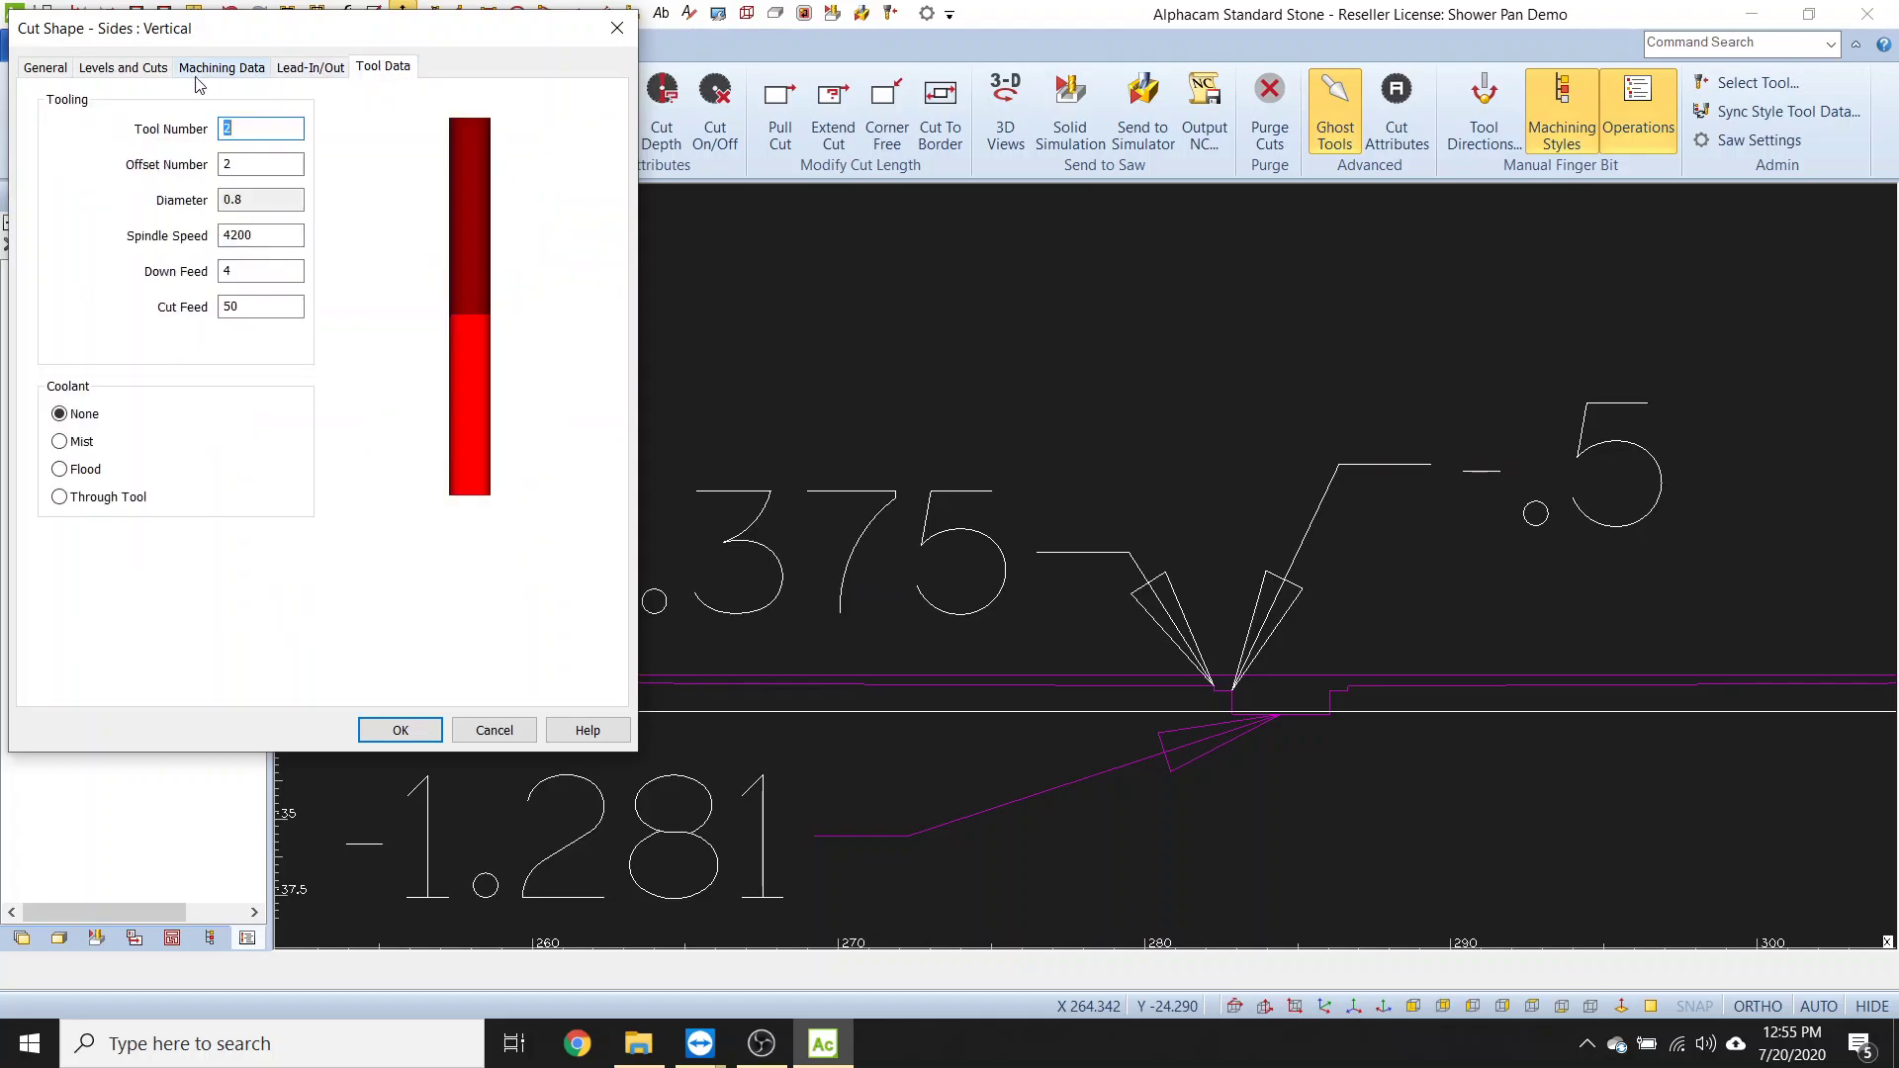
click(117, 69)
click(45, 69)
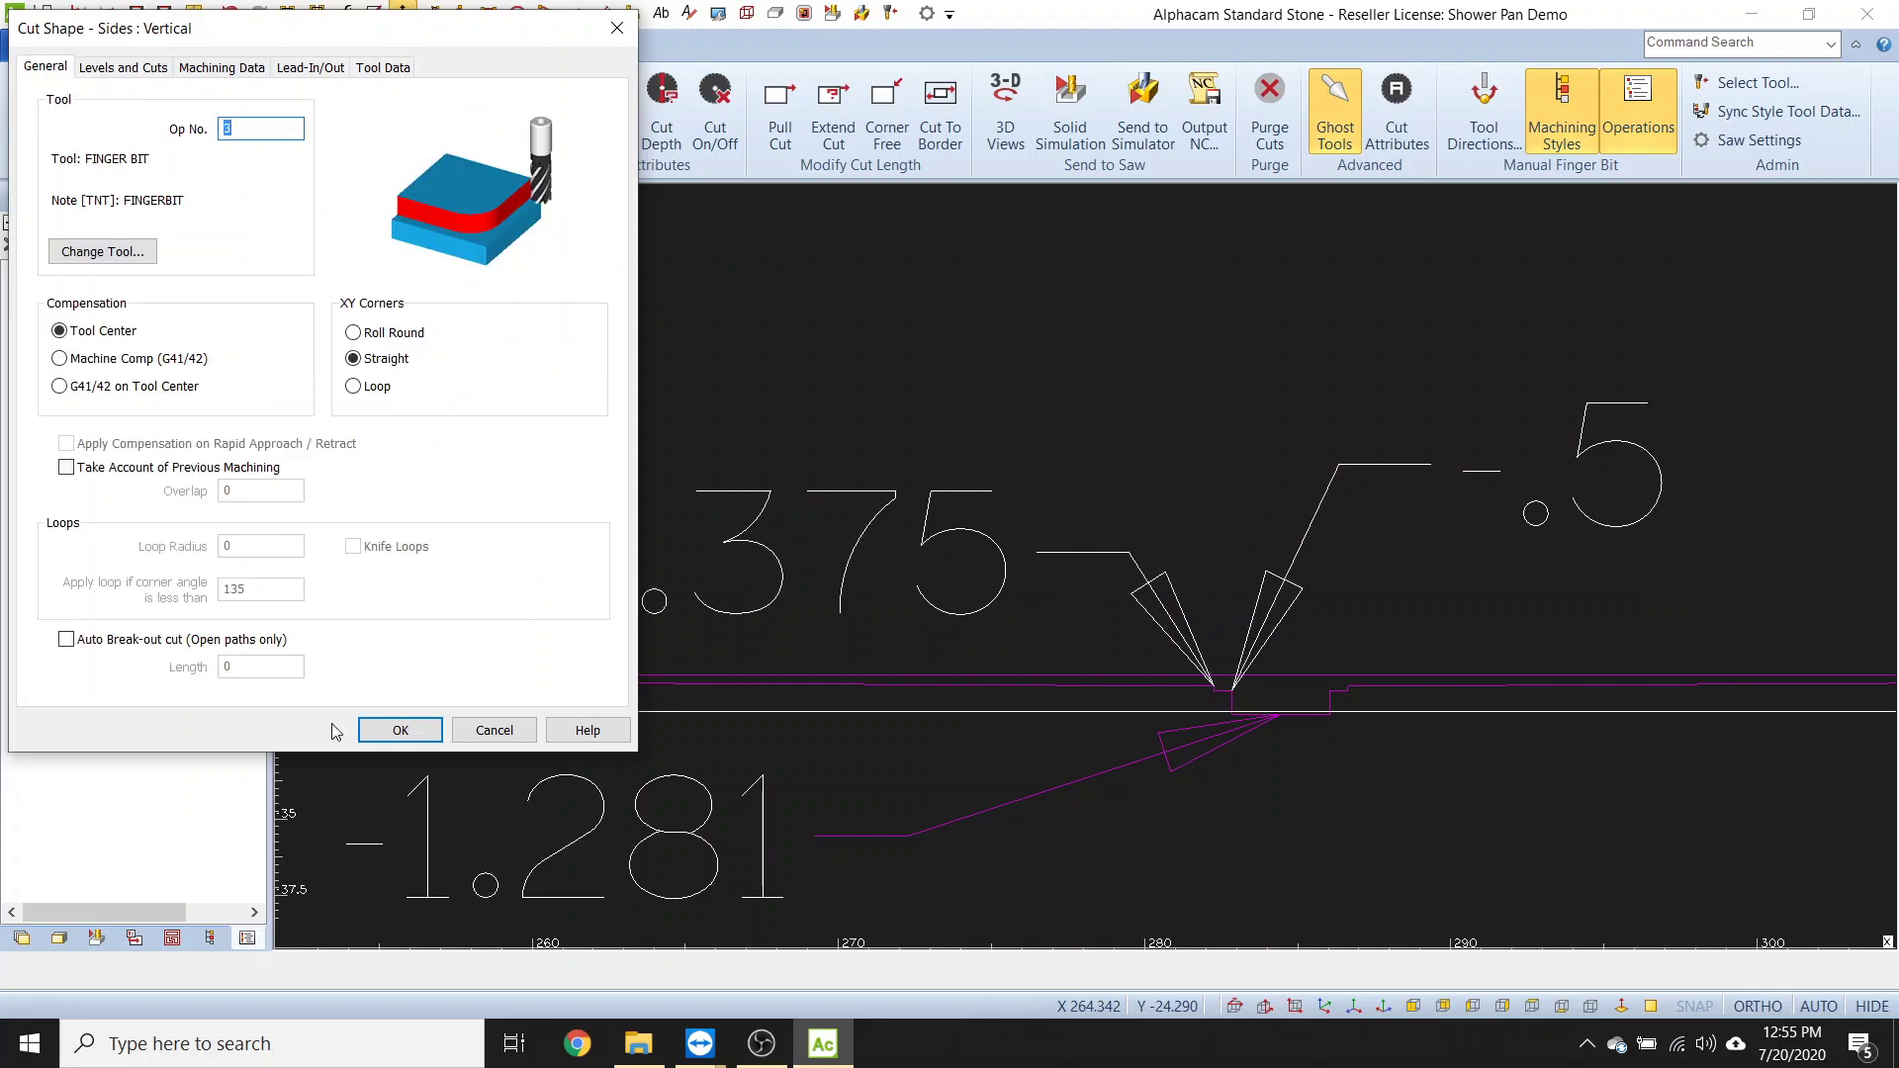
click(396, 731)
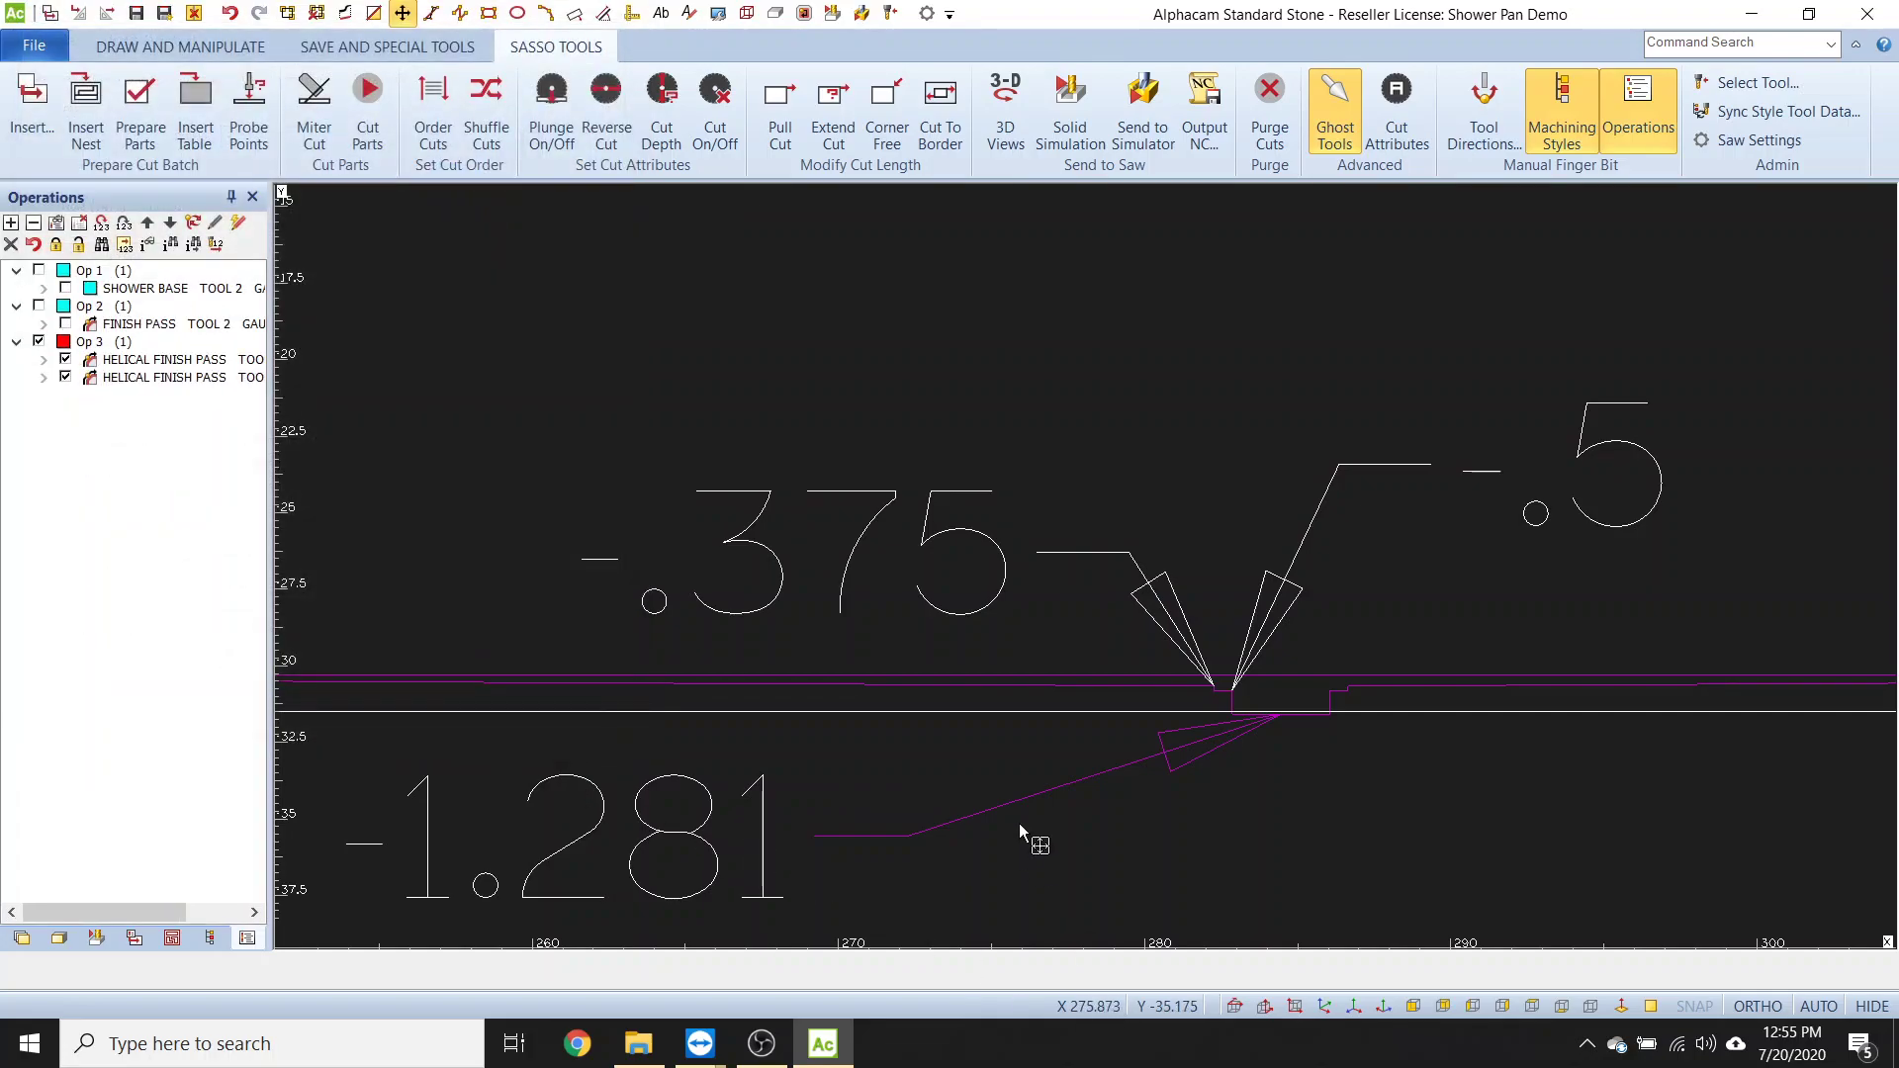
- Hide the tool direction arrows, show the base and finish pass toolpaths, and start a simulation
scroll(1019, 823, down, 5)
scroll(348, 615, up, 3)
scroll(387, 643, up, 5)
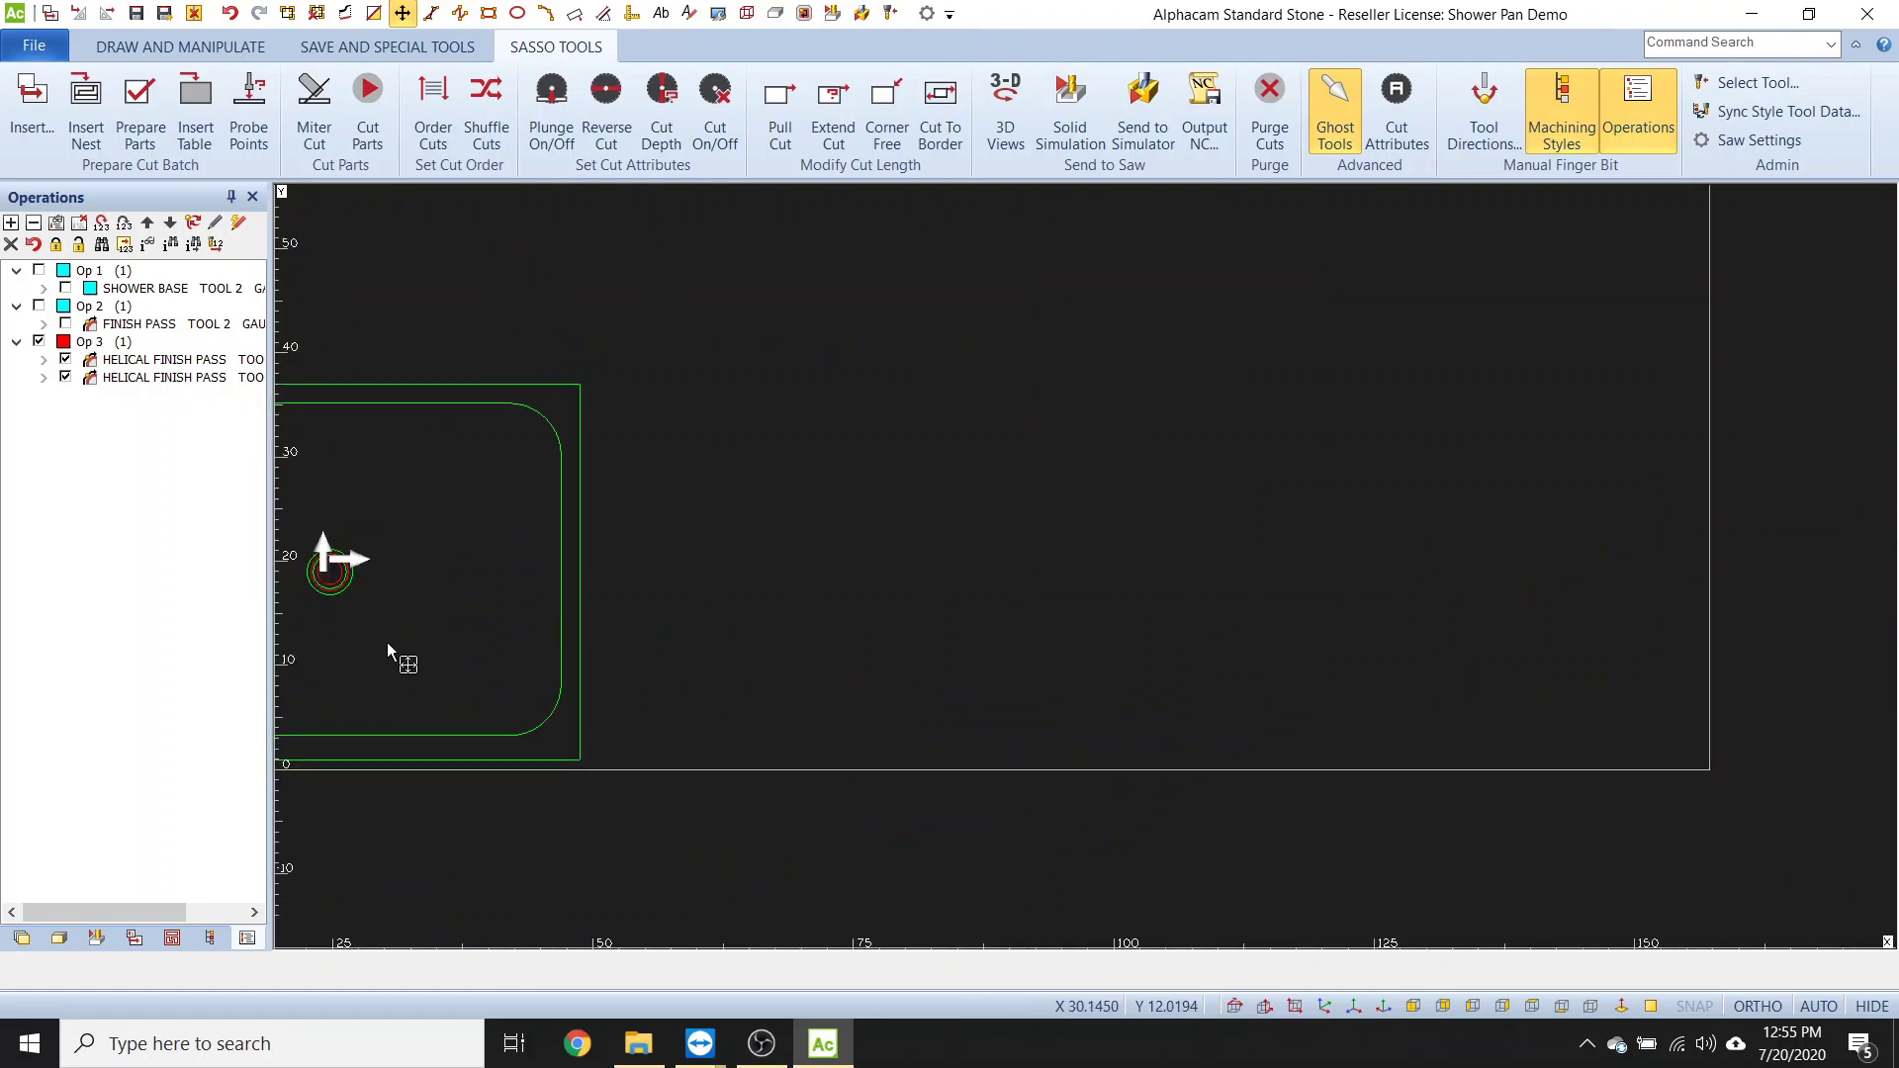
click(1336, 109)
click(66, 323)
click(38, 271)
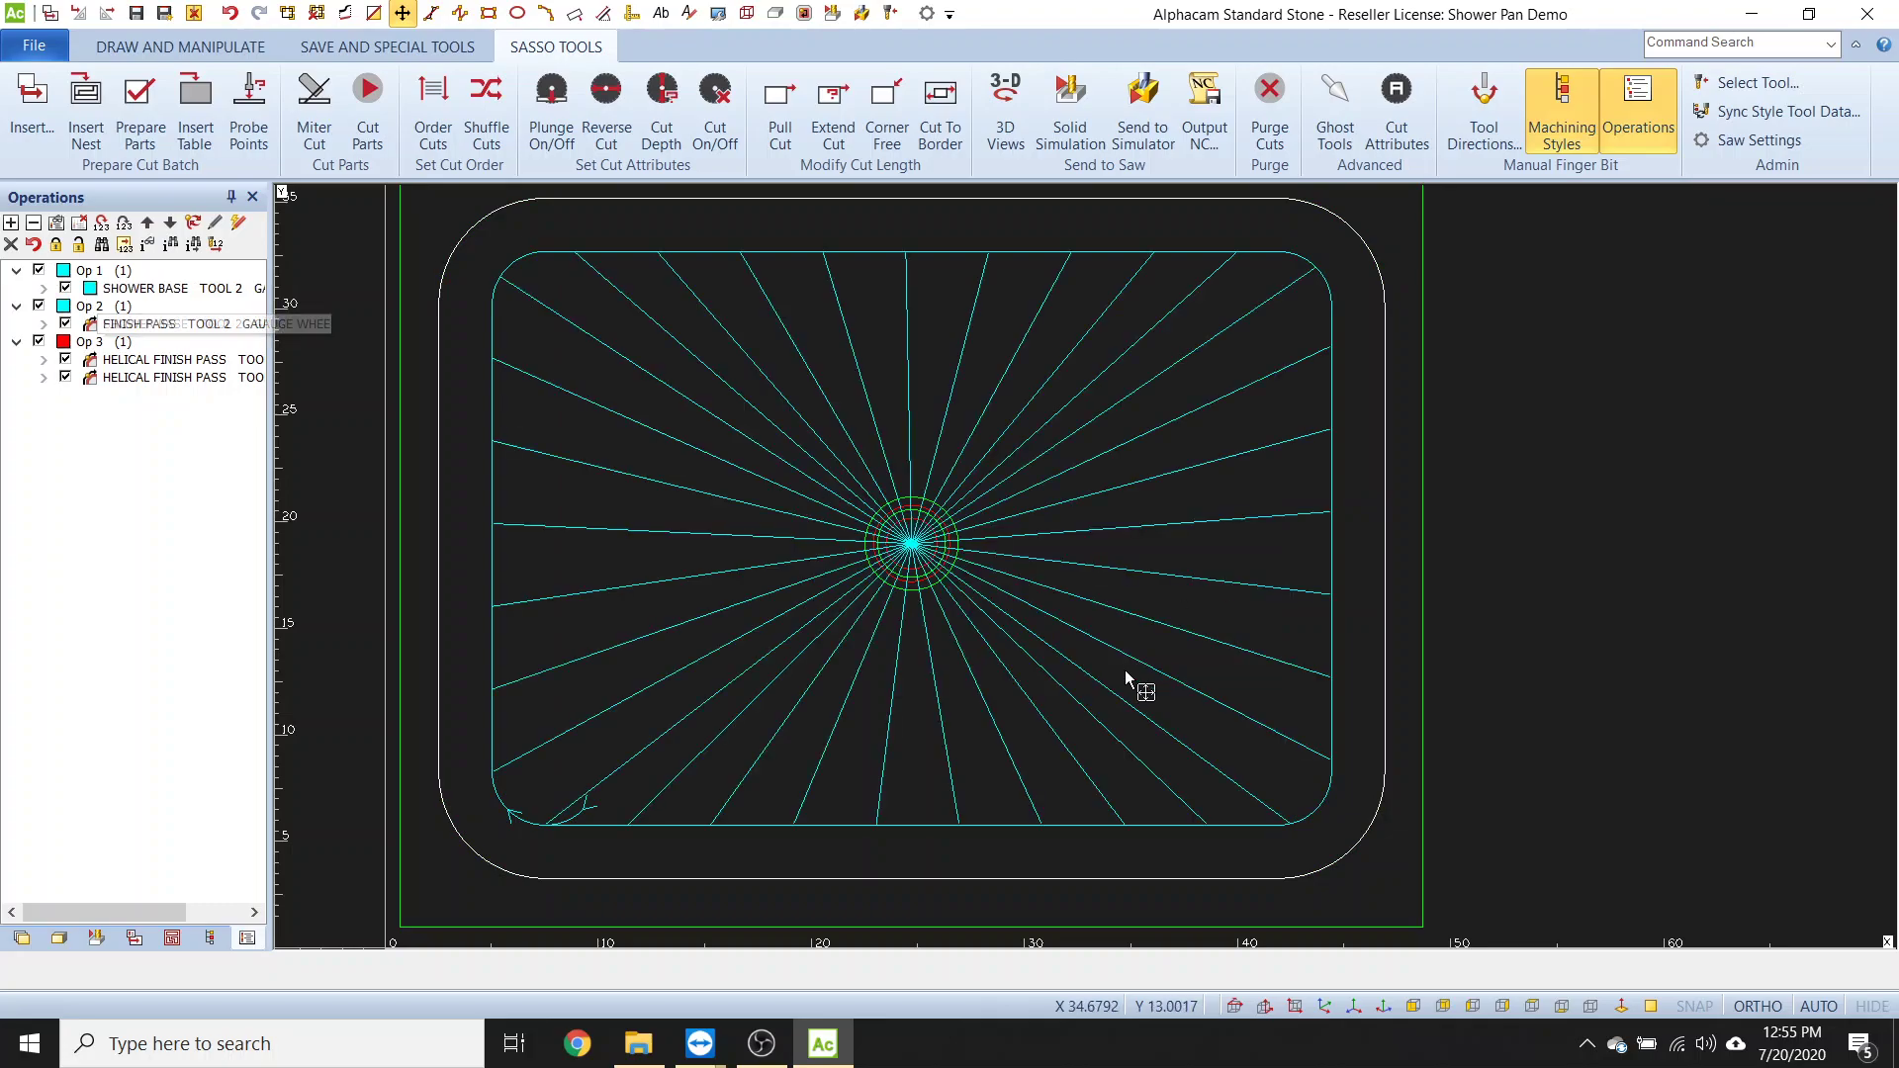
click(1071, 137)
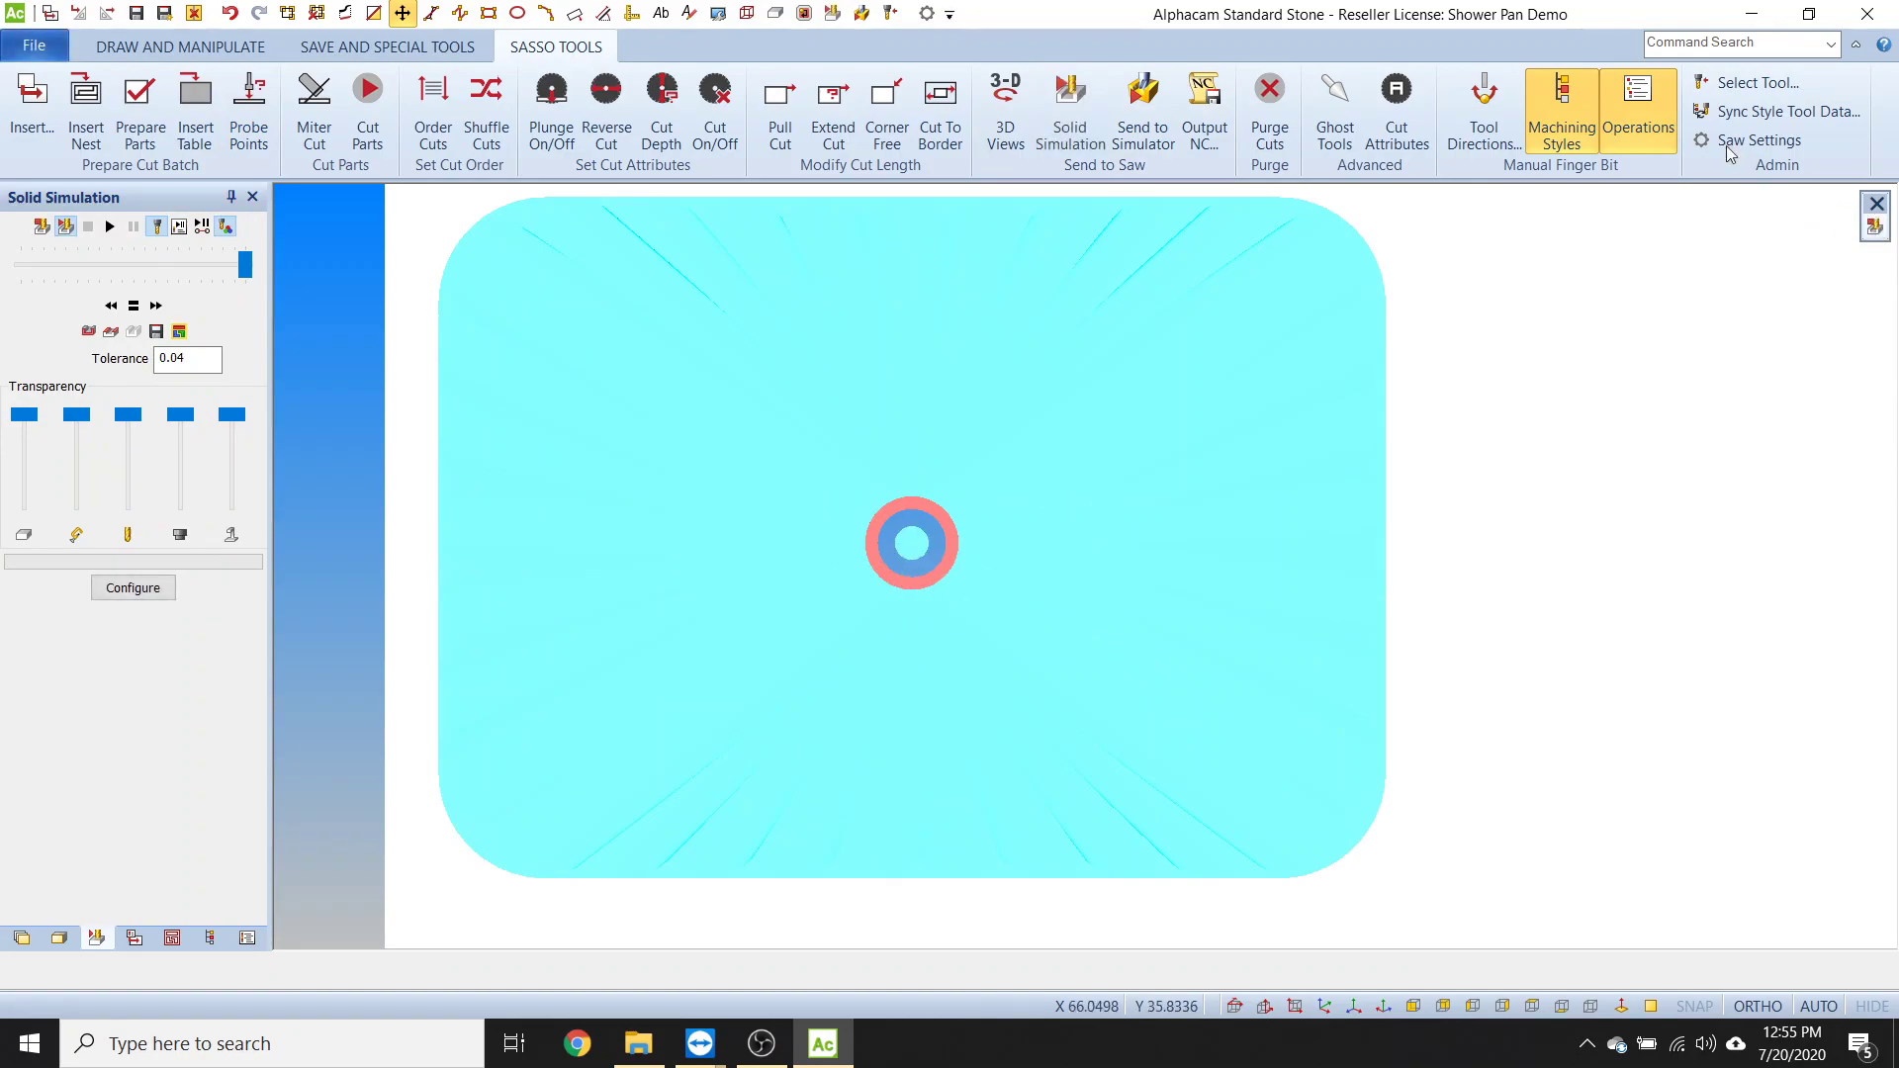
- Move Op 3, the helical finish passes, up twice to first place and open the solid simulation
click(1652, 117)
click(117, 343)
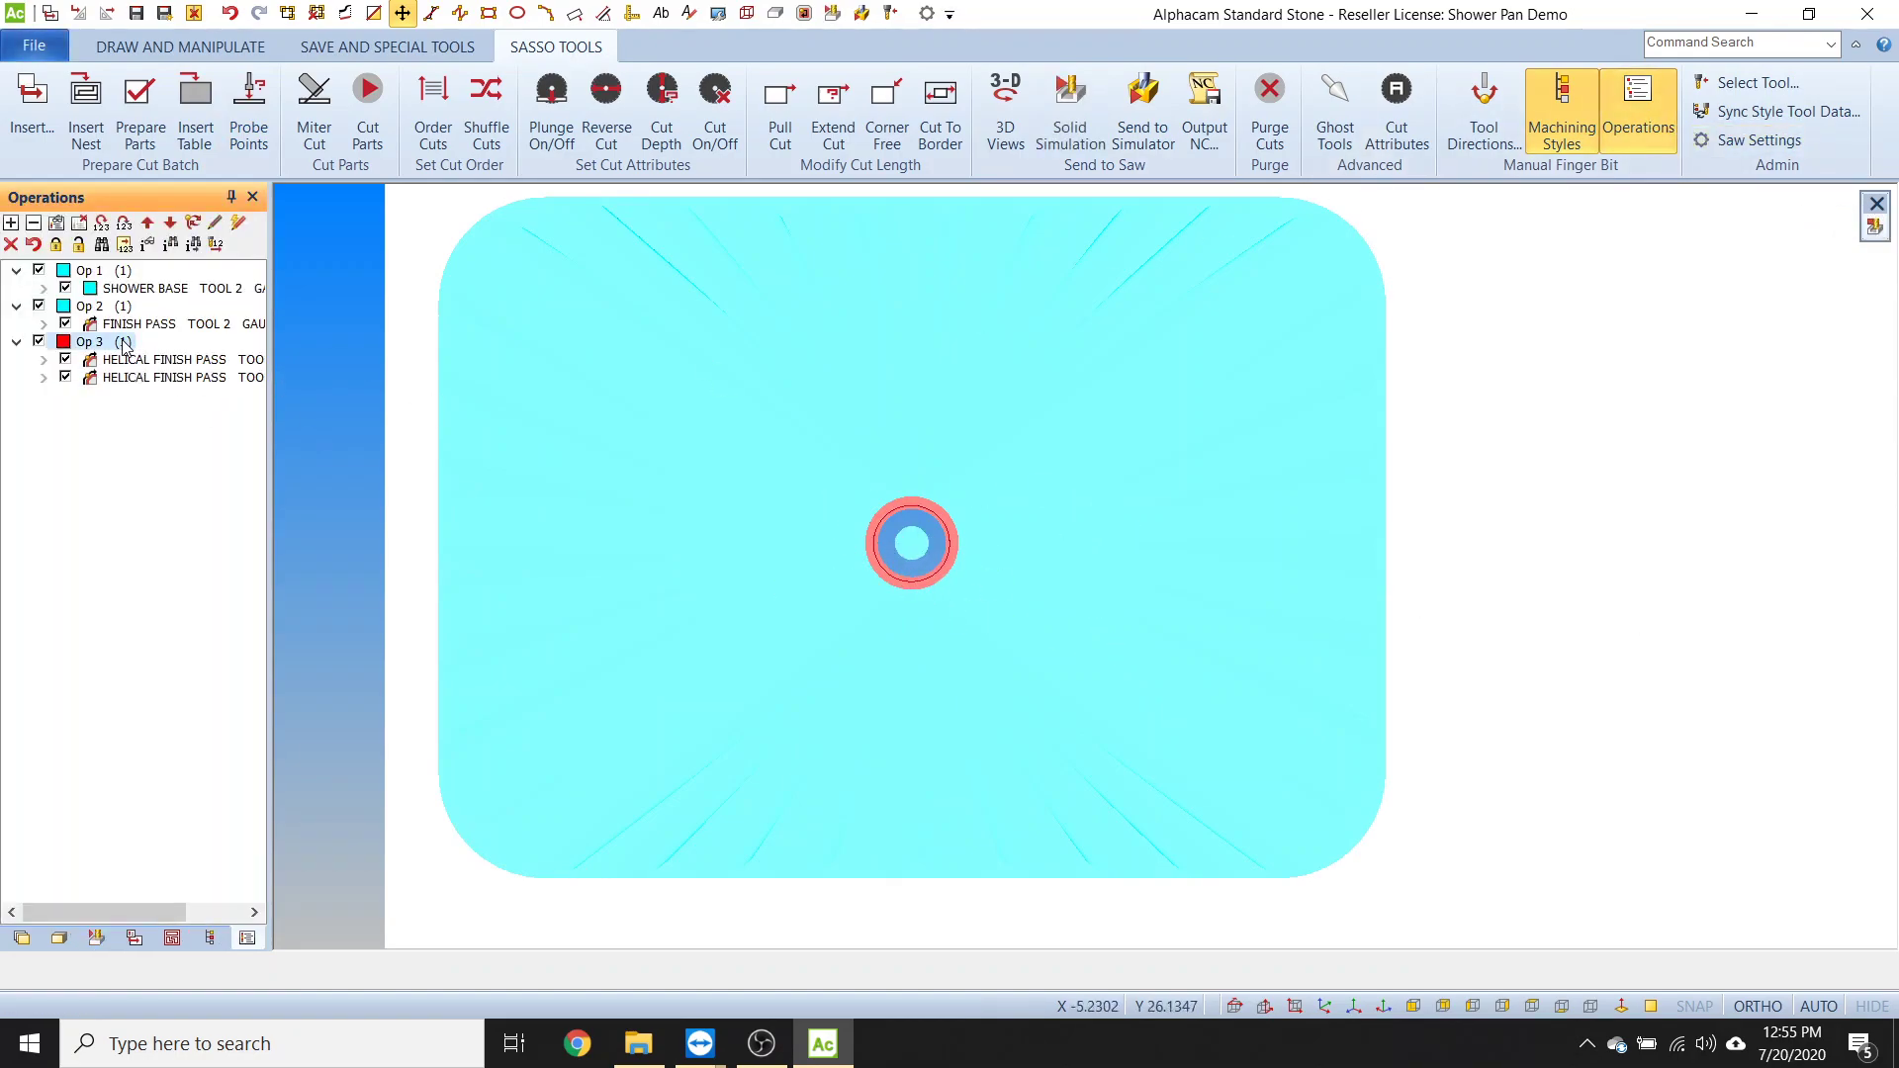
click(148, 223)
click(148, 224)
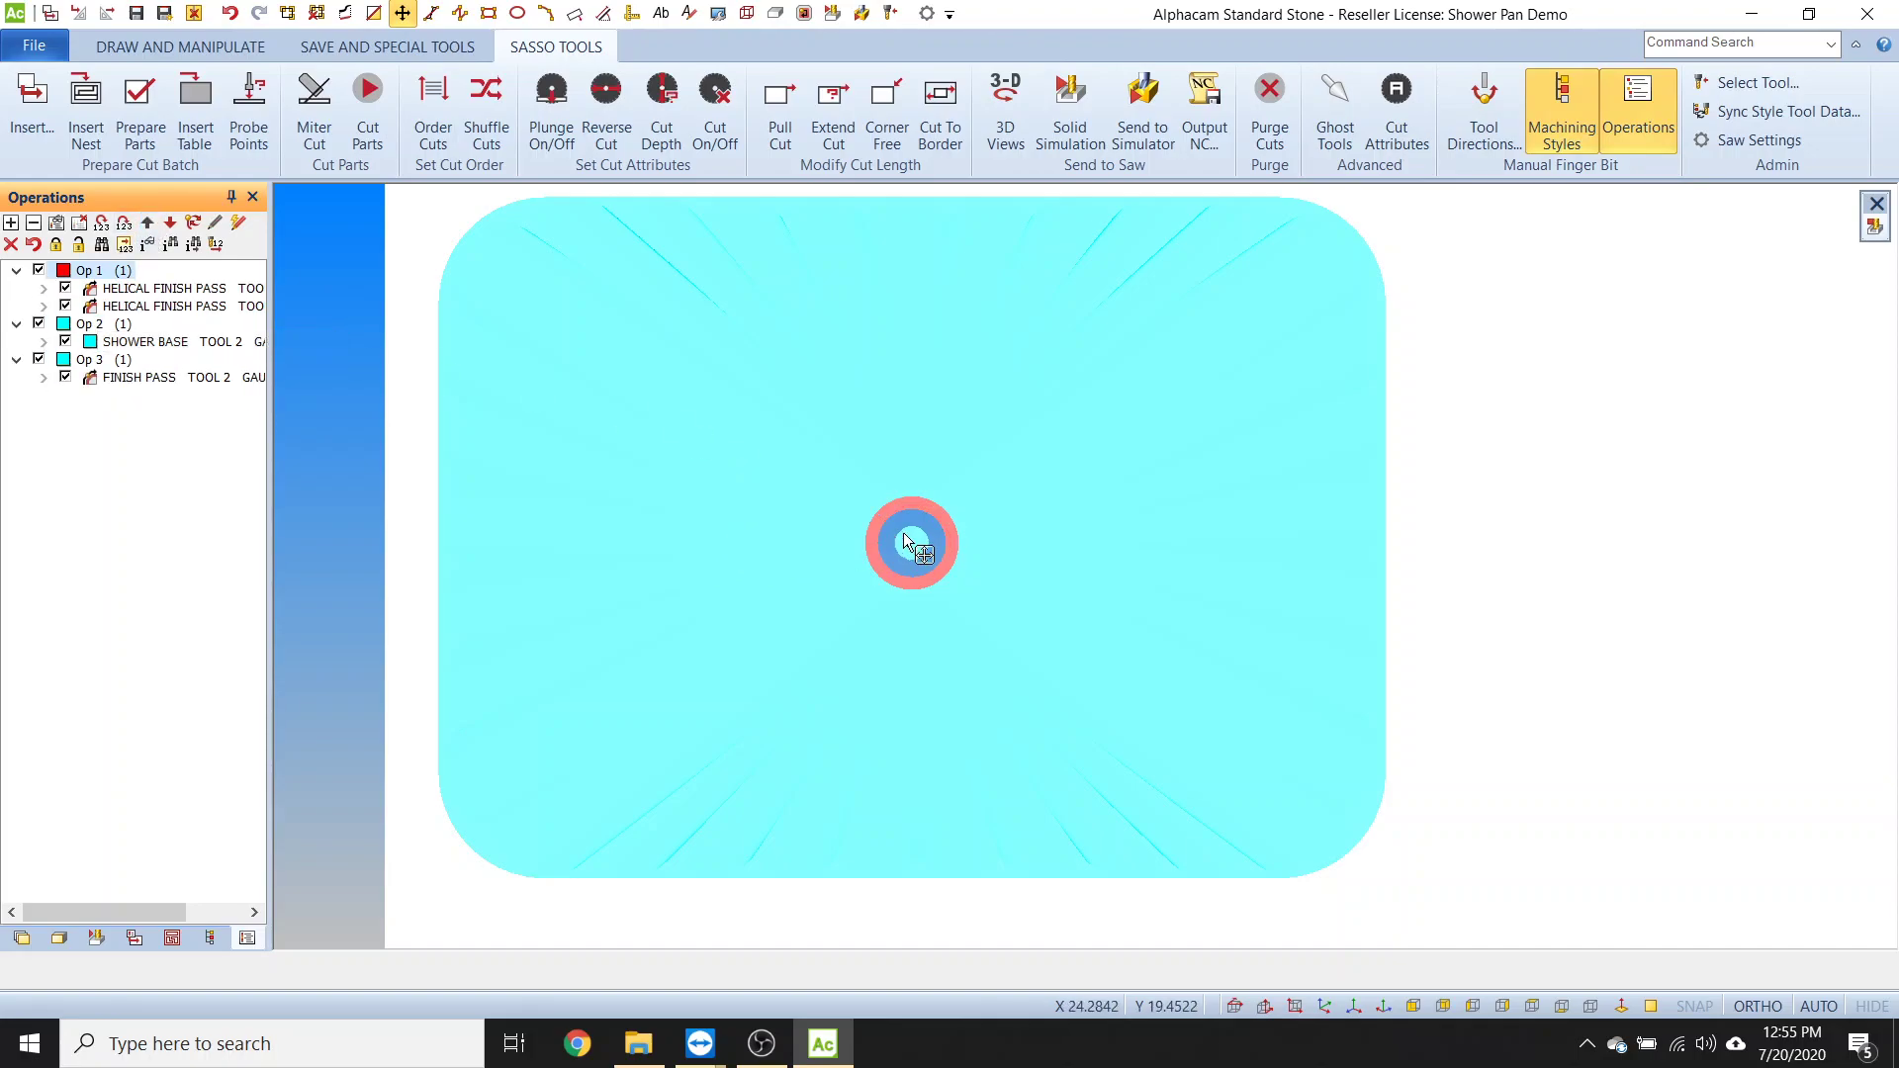
scroll(906, 542, up, 2)
scroll(891, 537, up, 3)
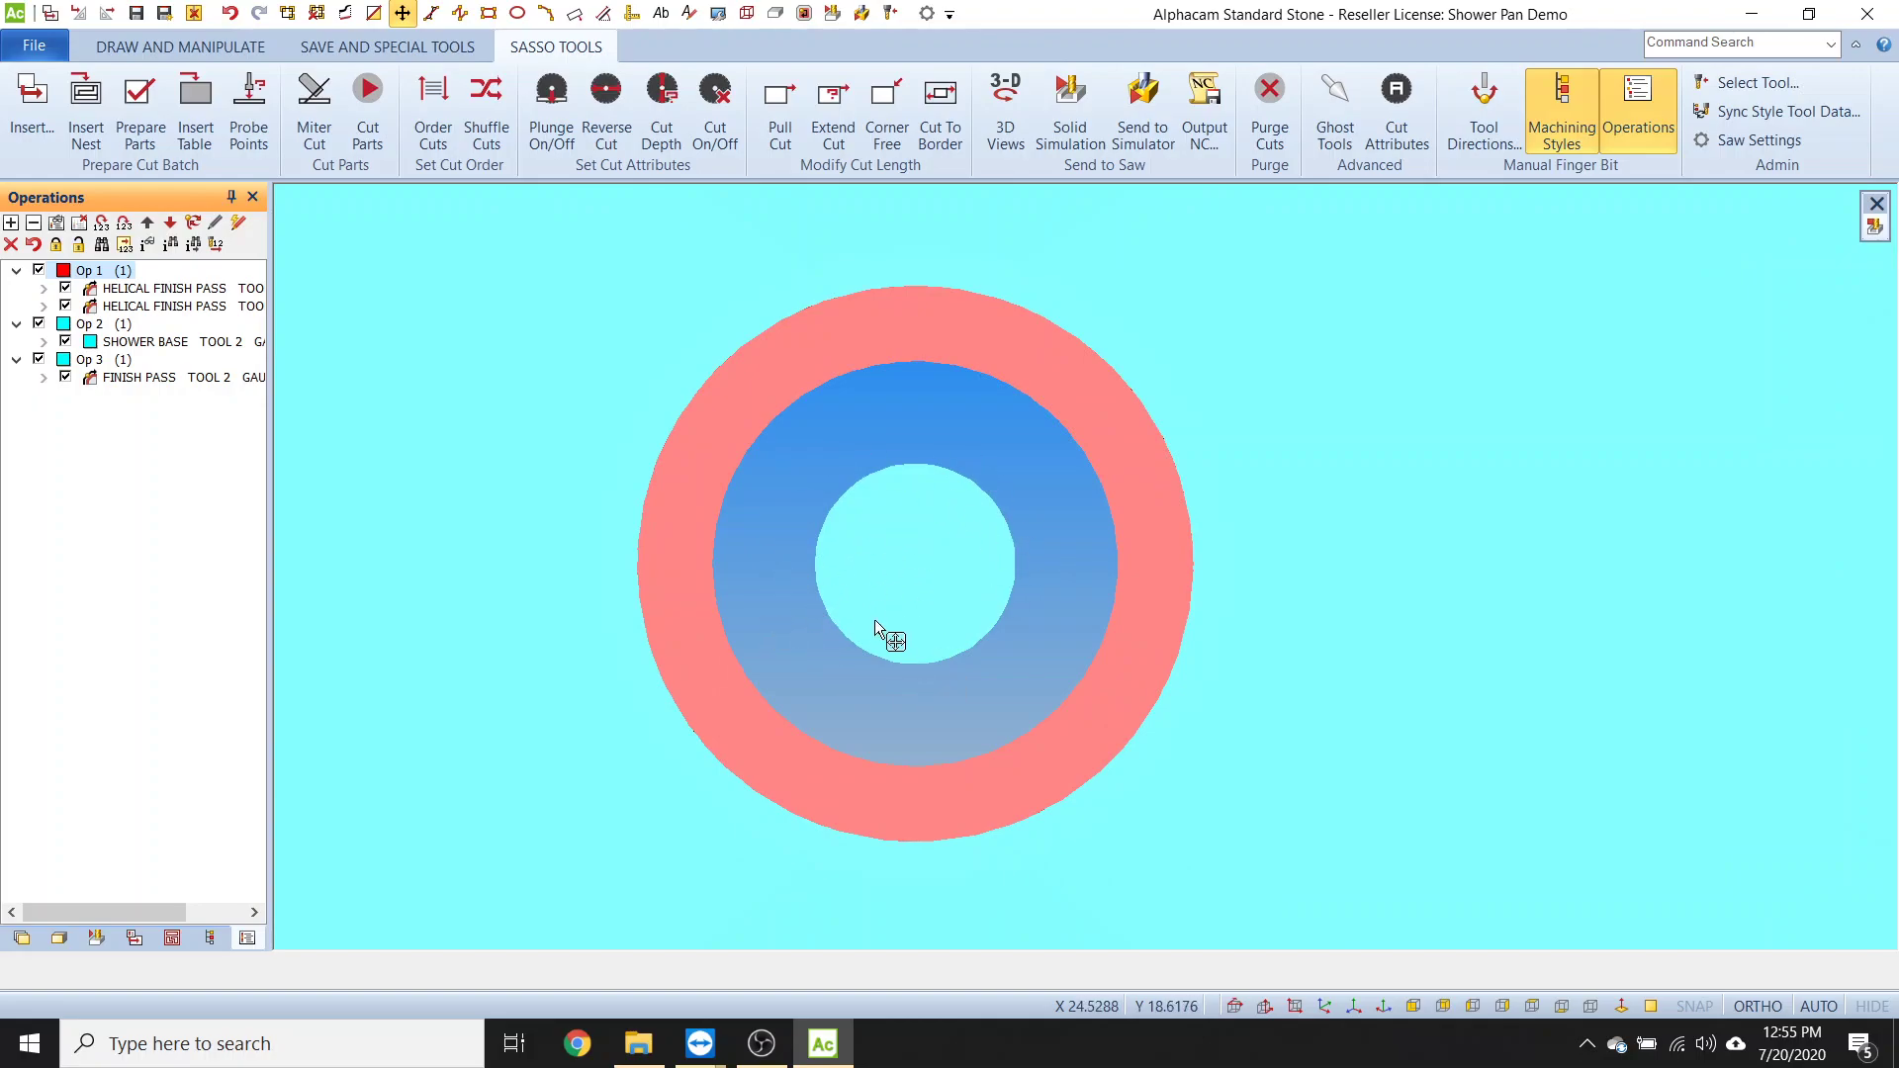
scroll(895, 588, down, 5)
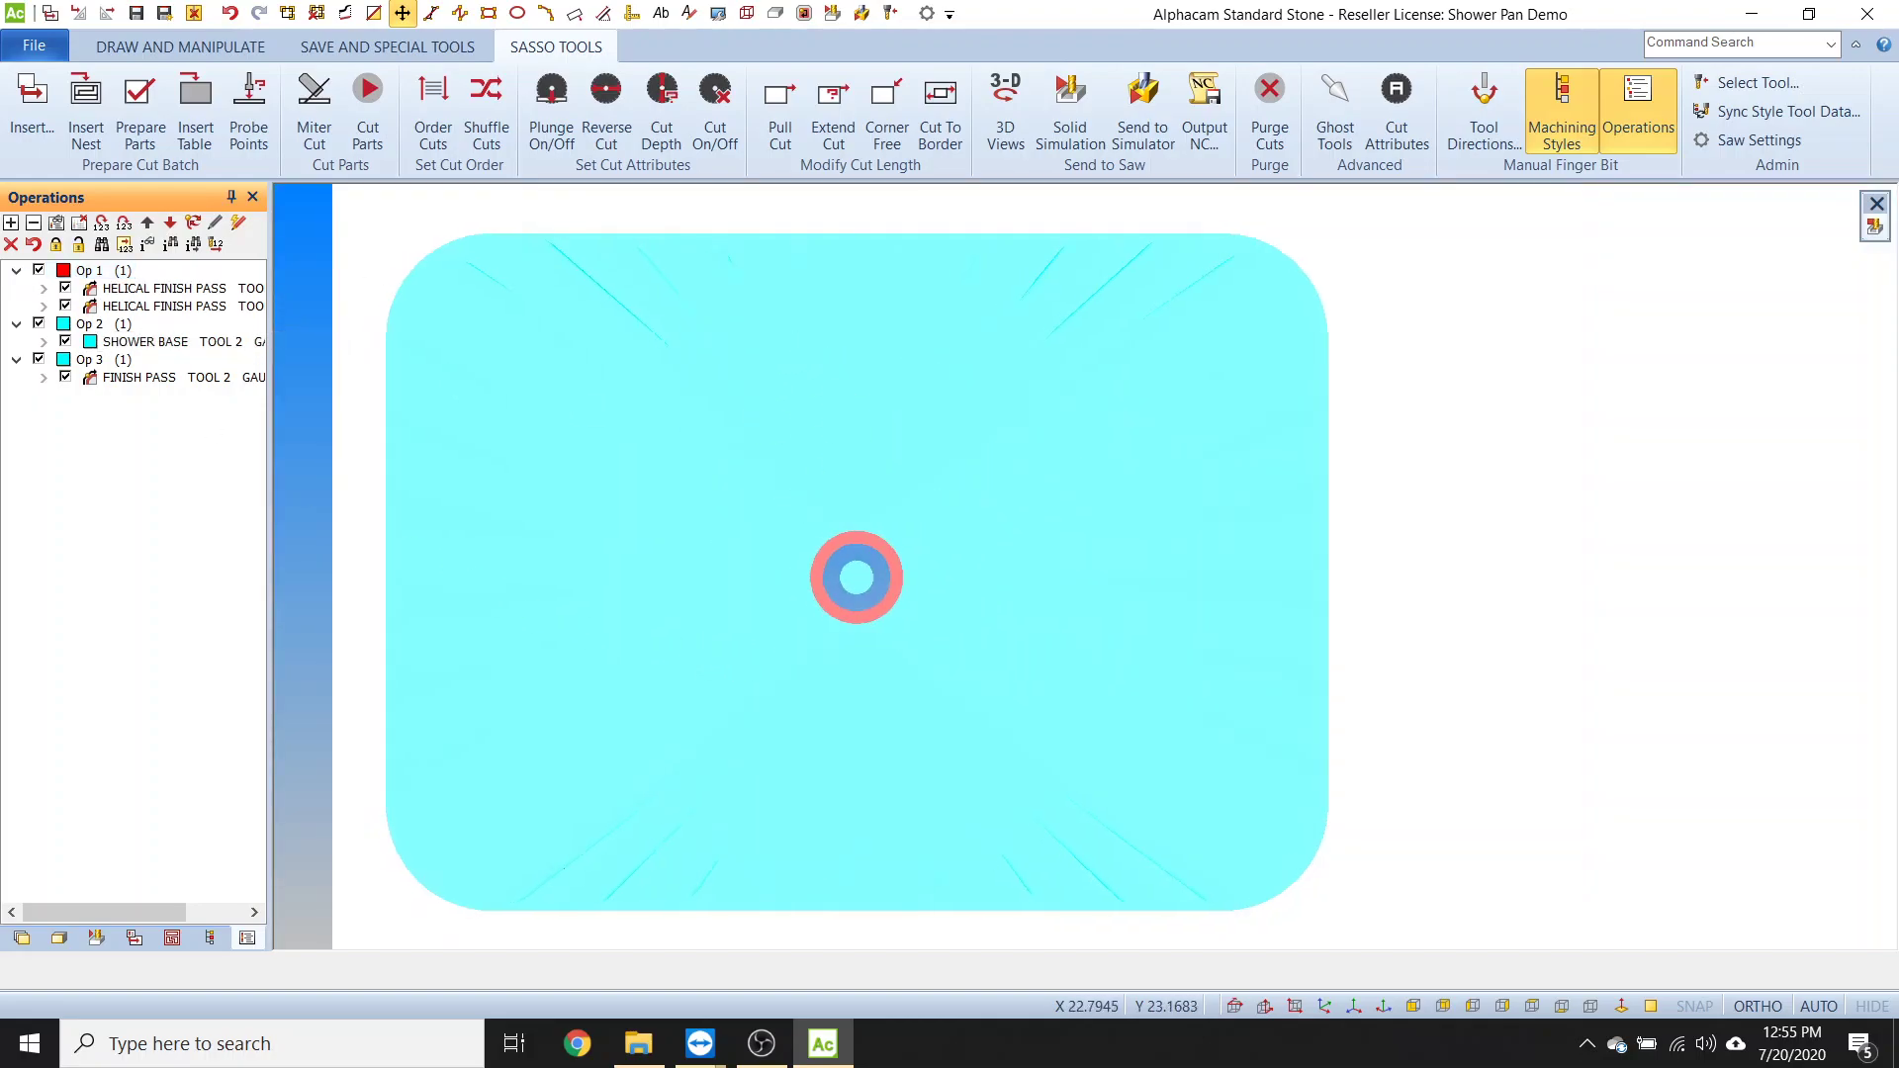
click(1071, 109)
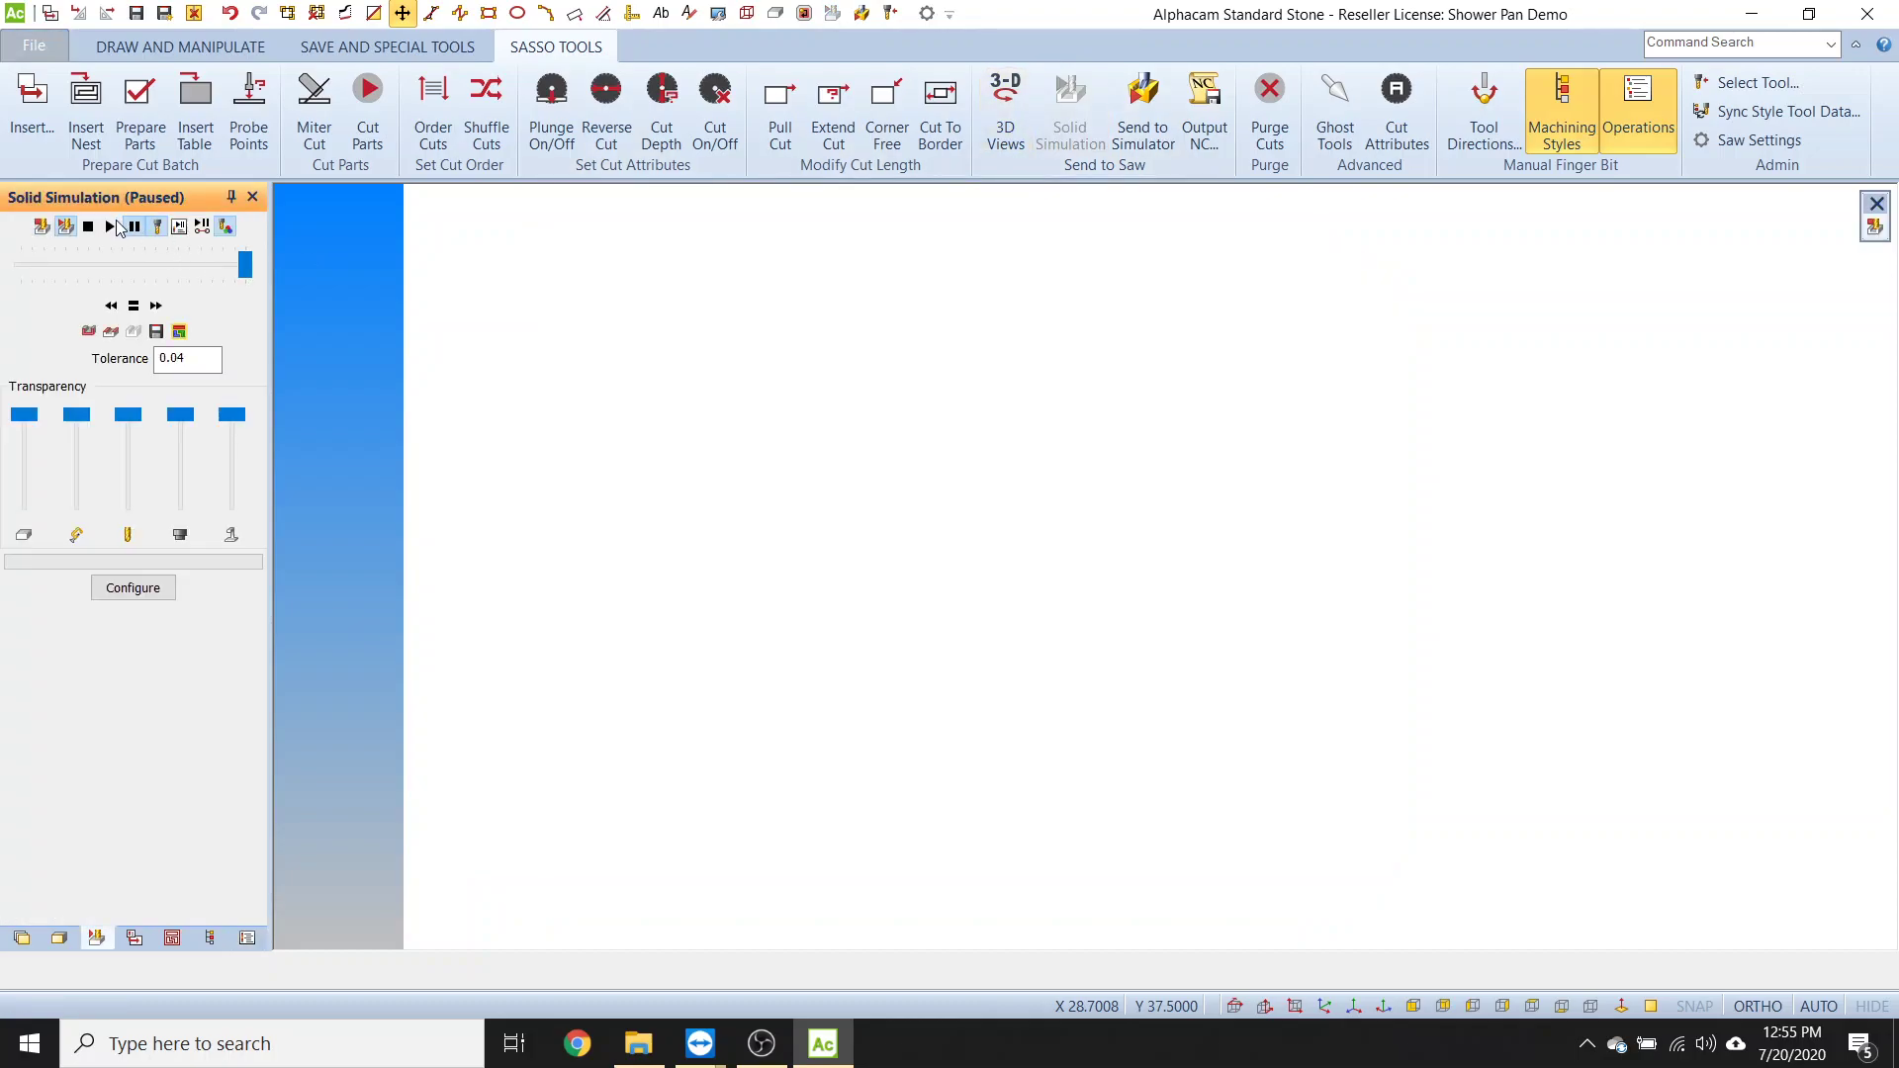
- Start the cutting simulation, restart it, and recentre the view on the drain ring
click(113, 226)
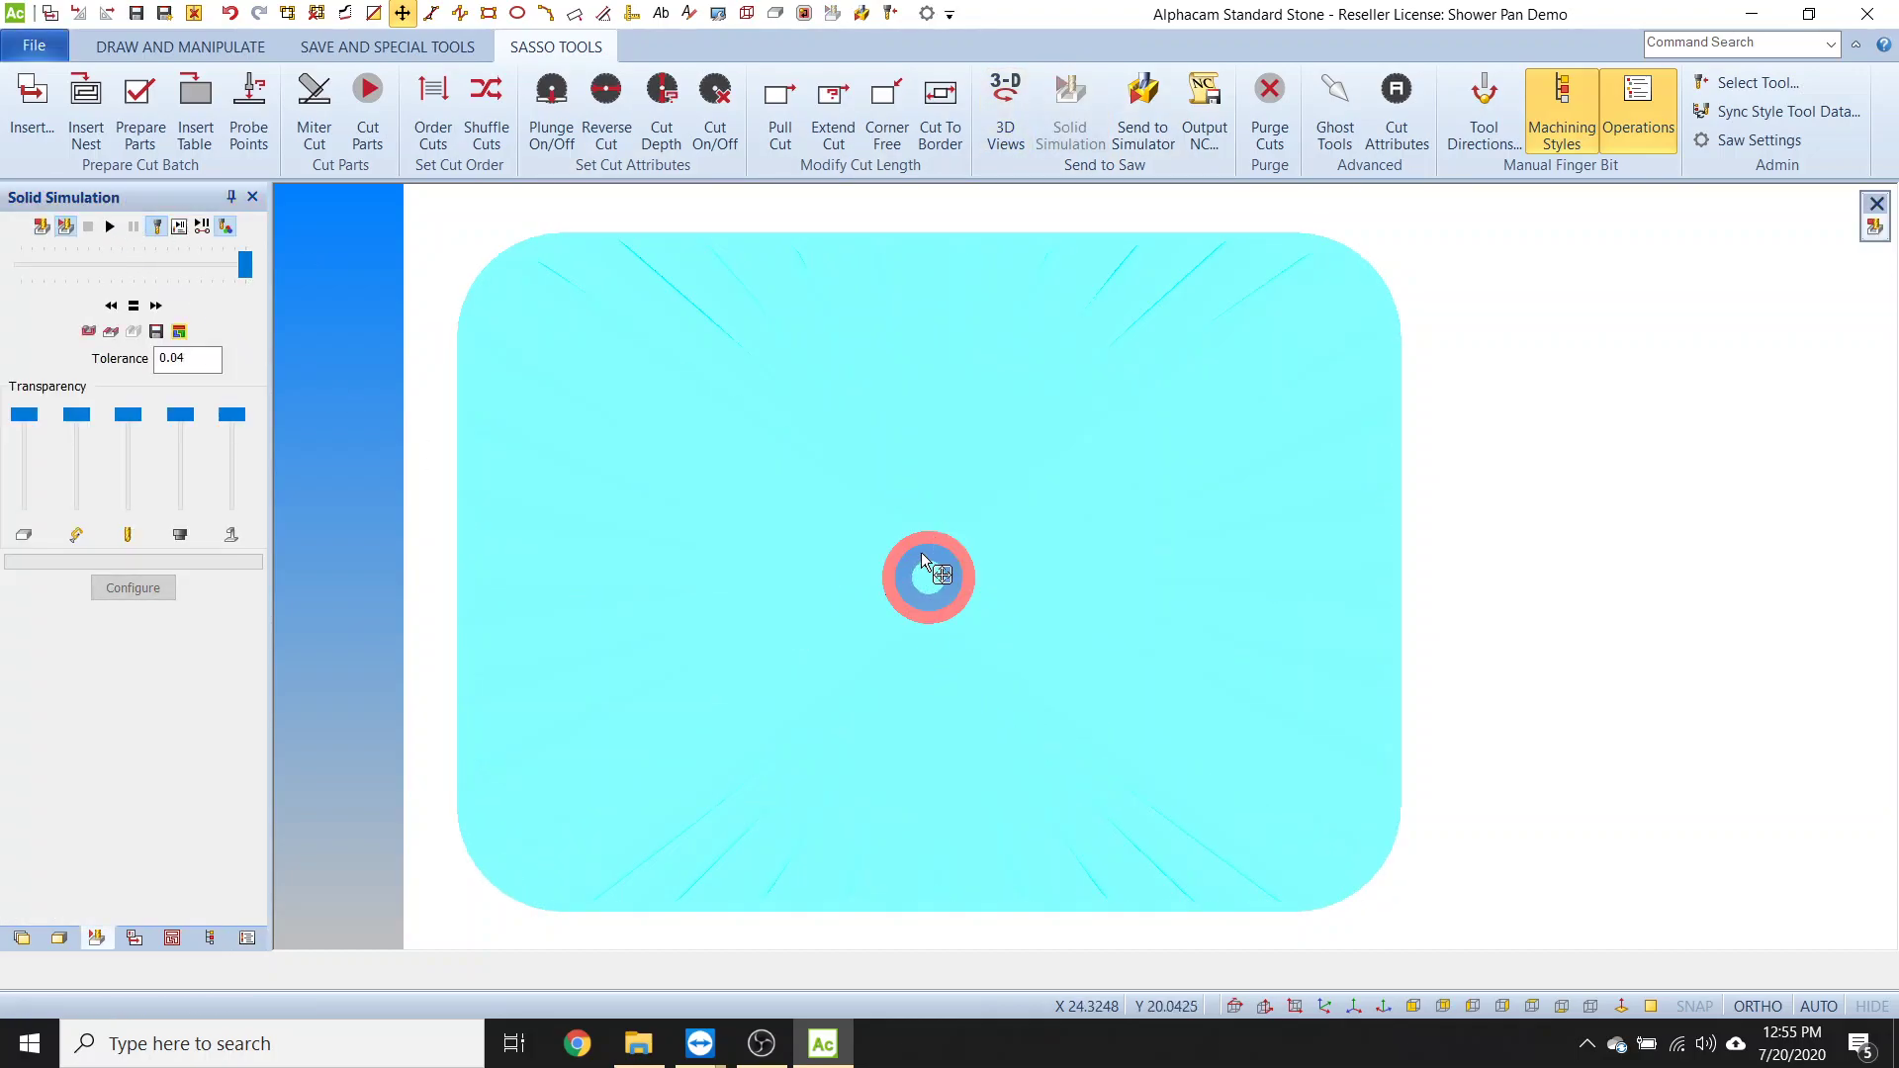
scroll(910, 620, up, 2)
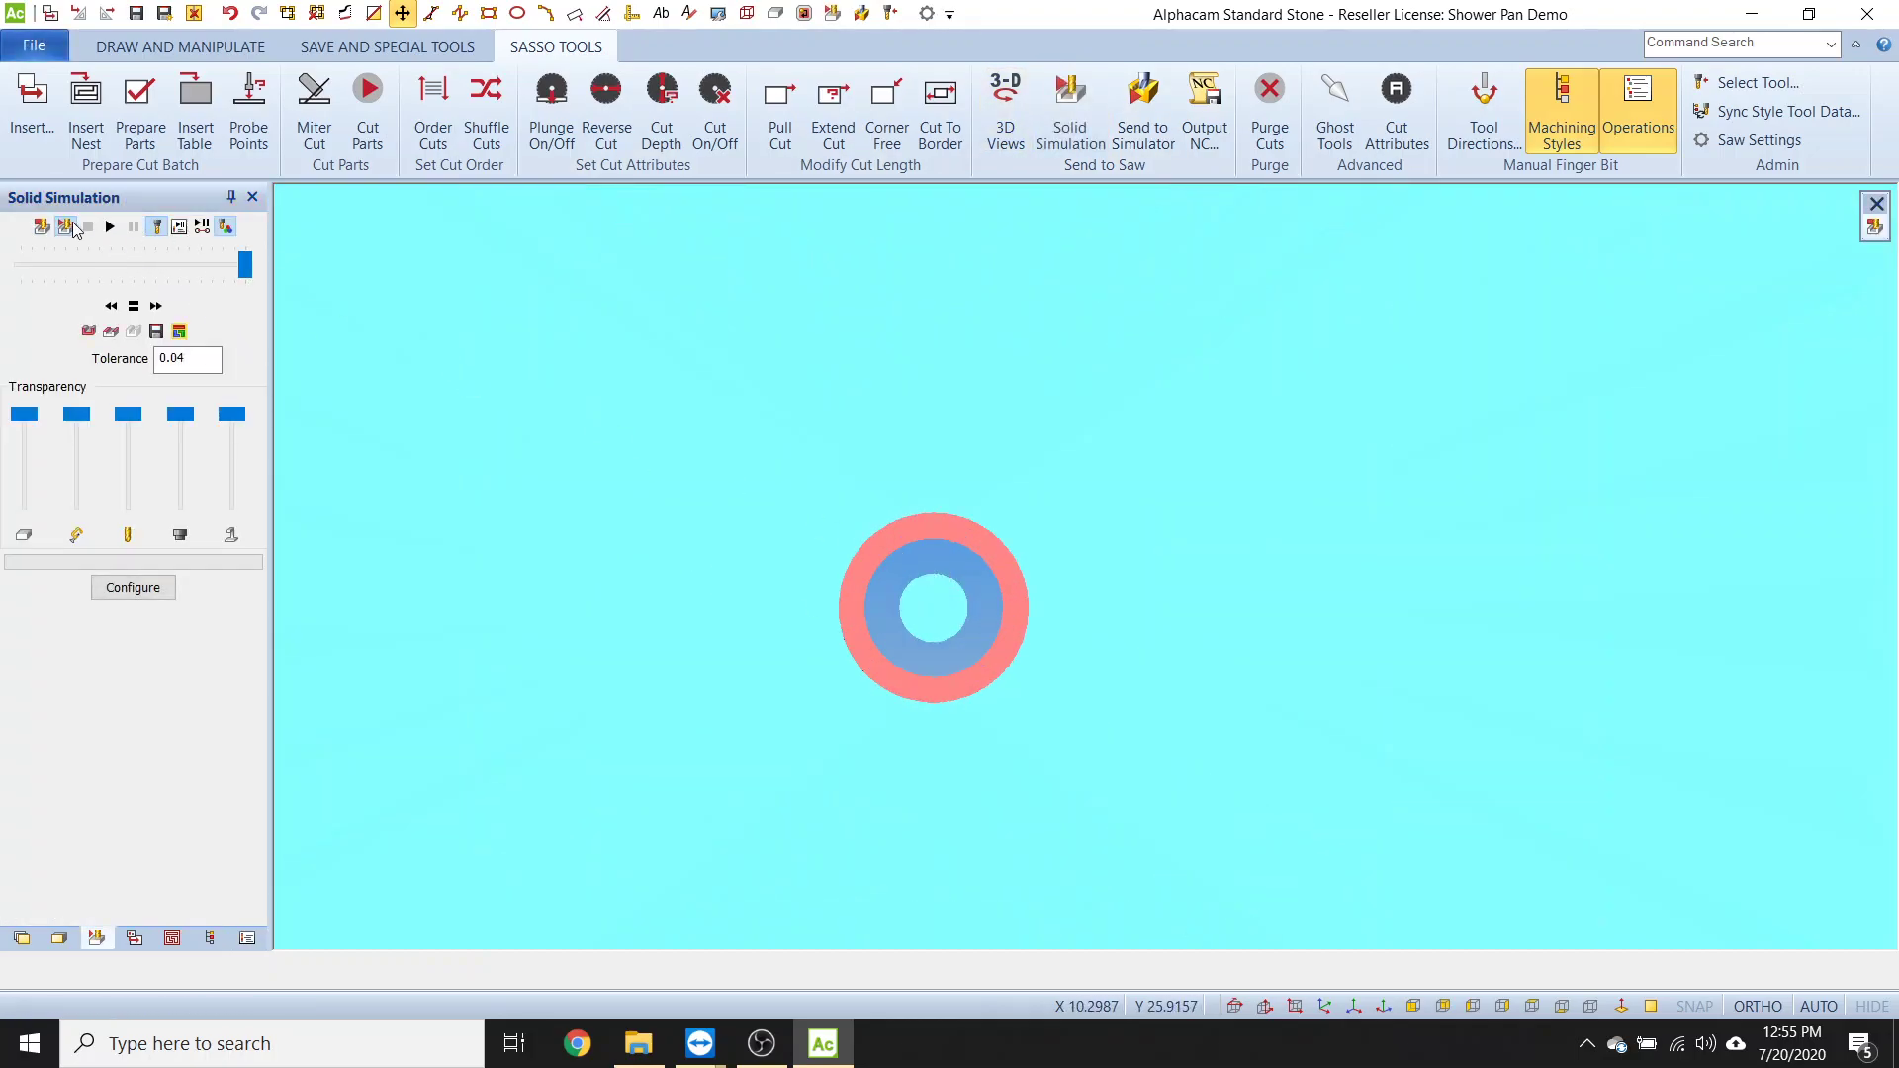
click(111, 227)
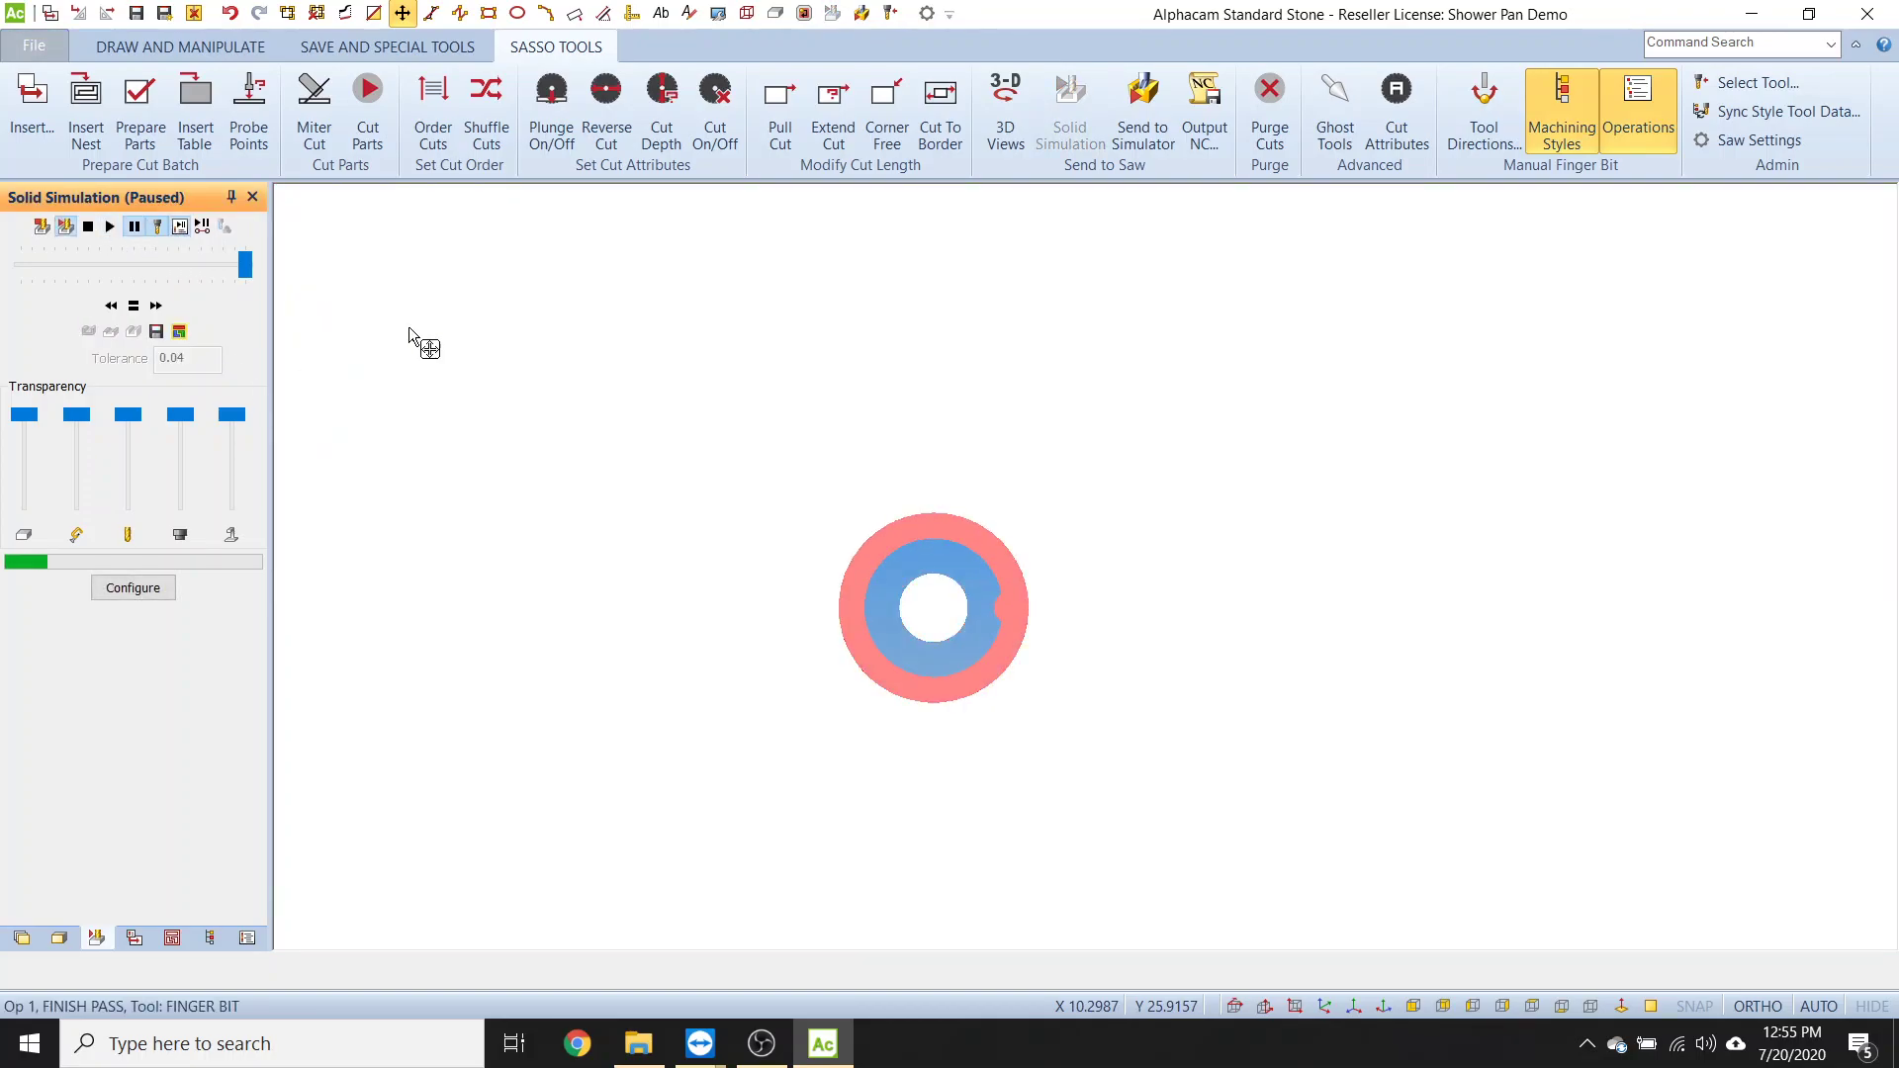
scroll(704, 606, down, 3)
middle_drag(742, 565, 881, 633)
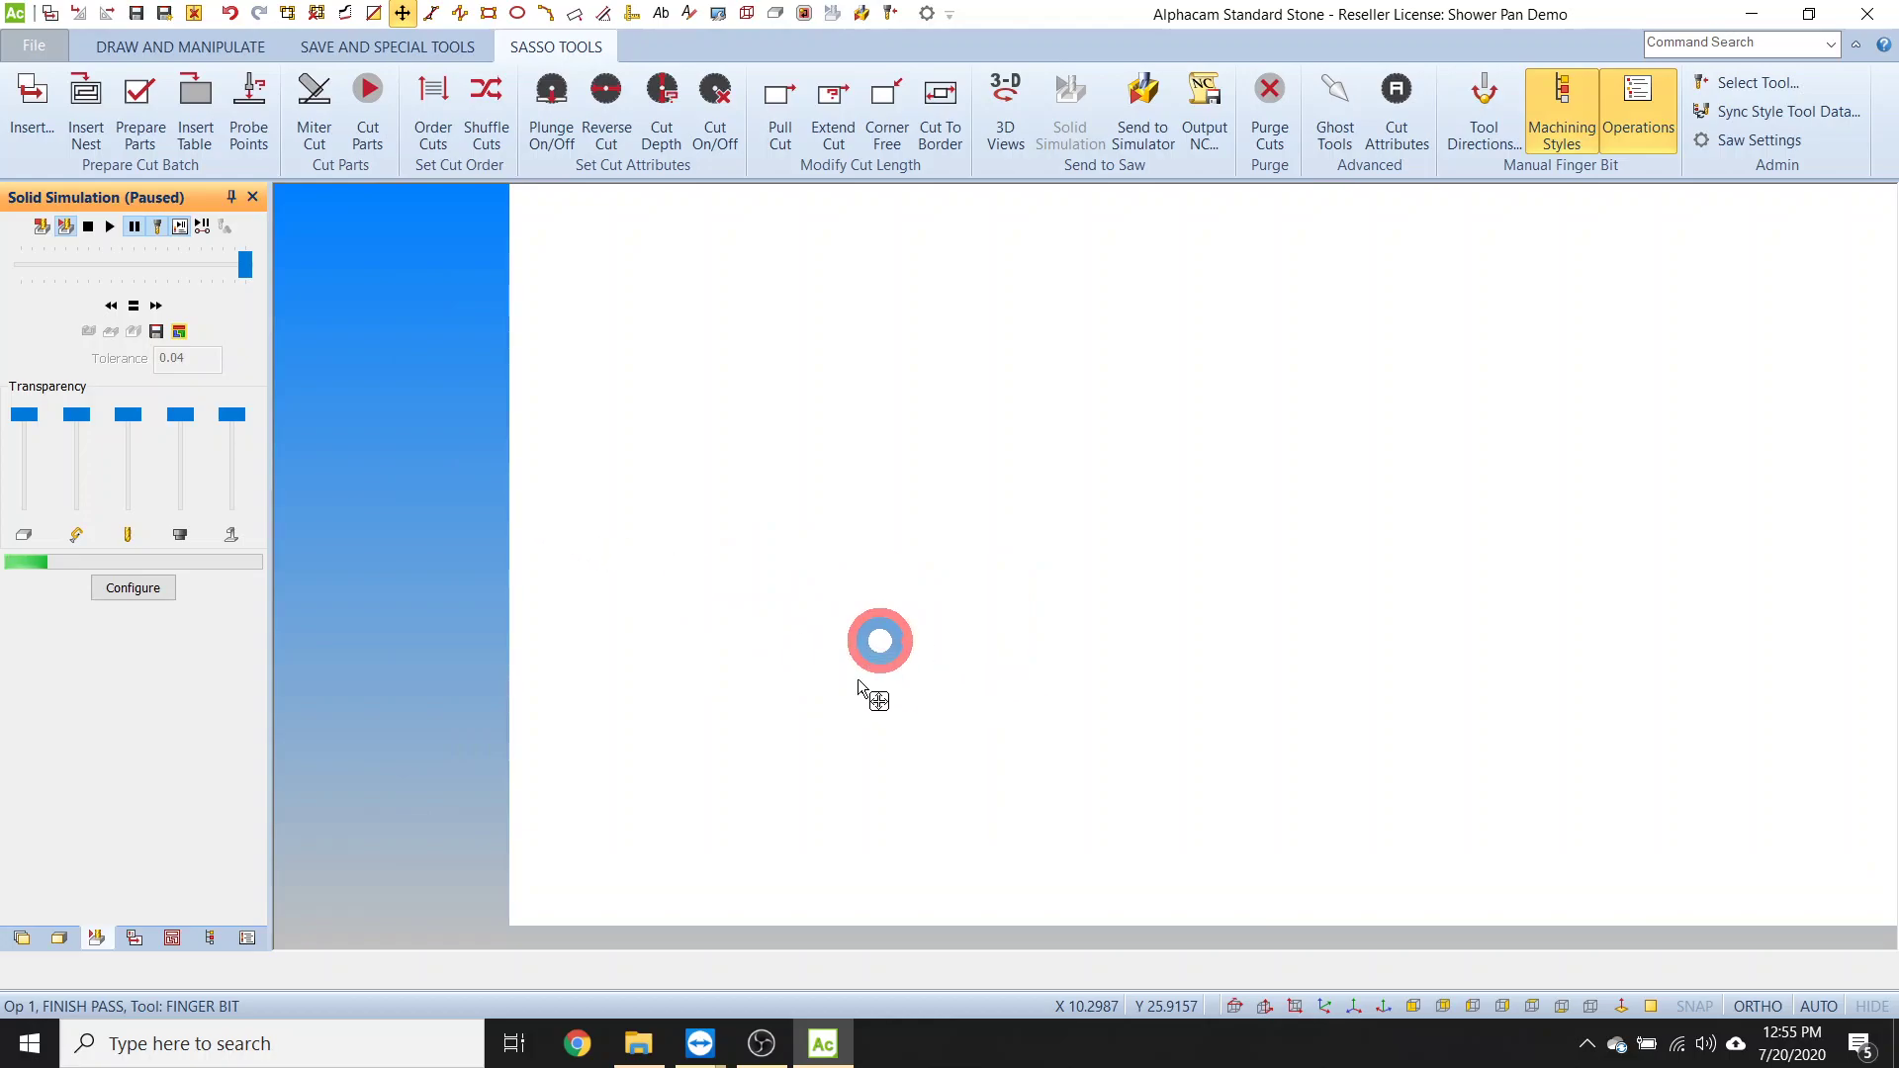
scroll(895, 633, up, 5)
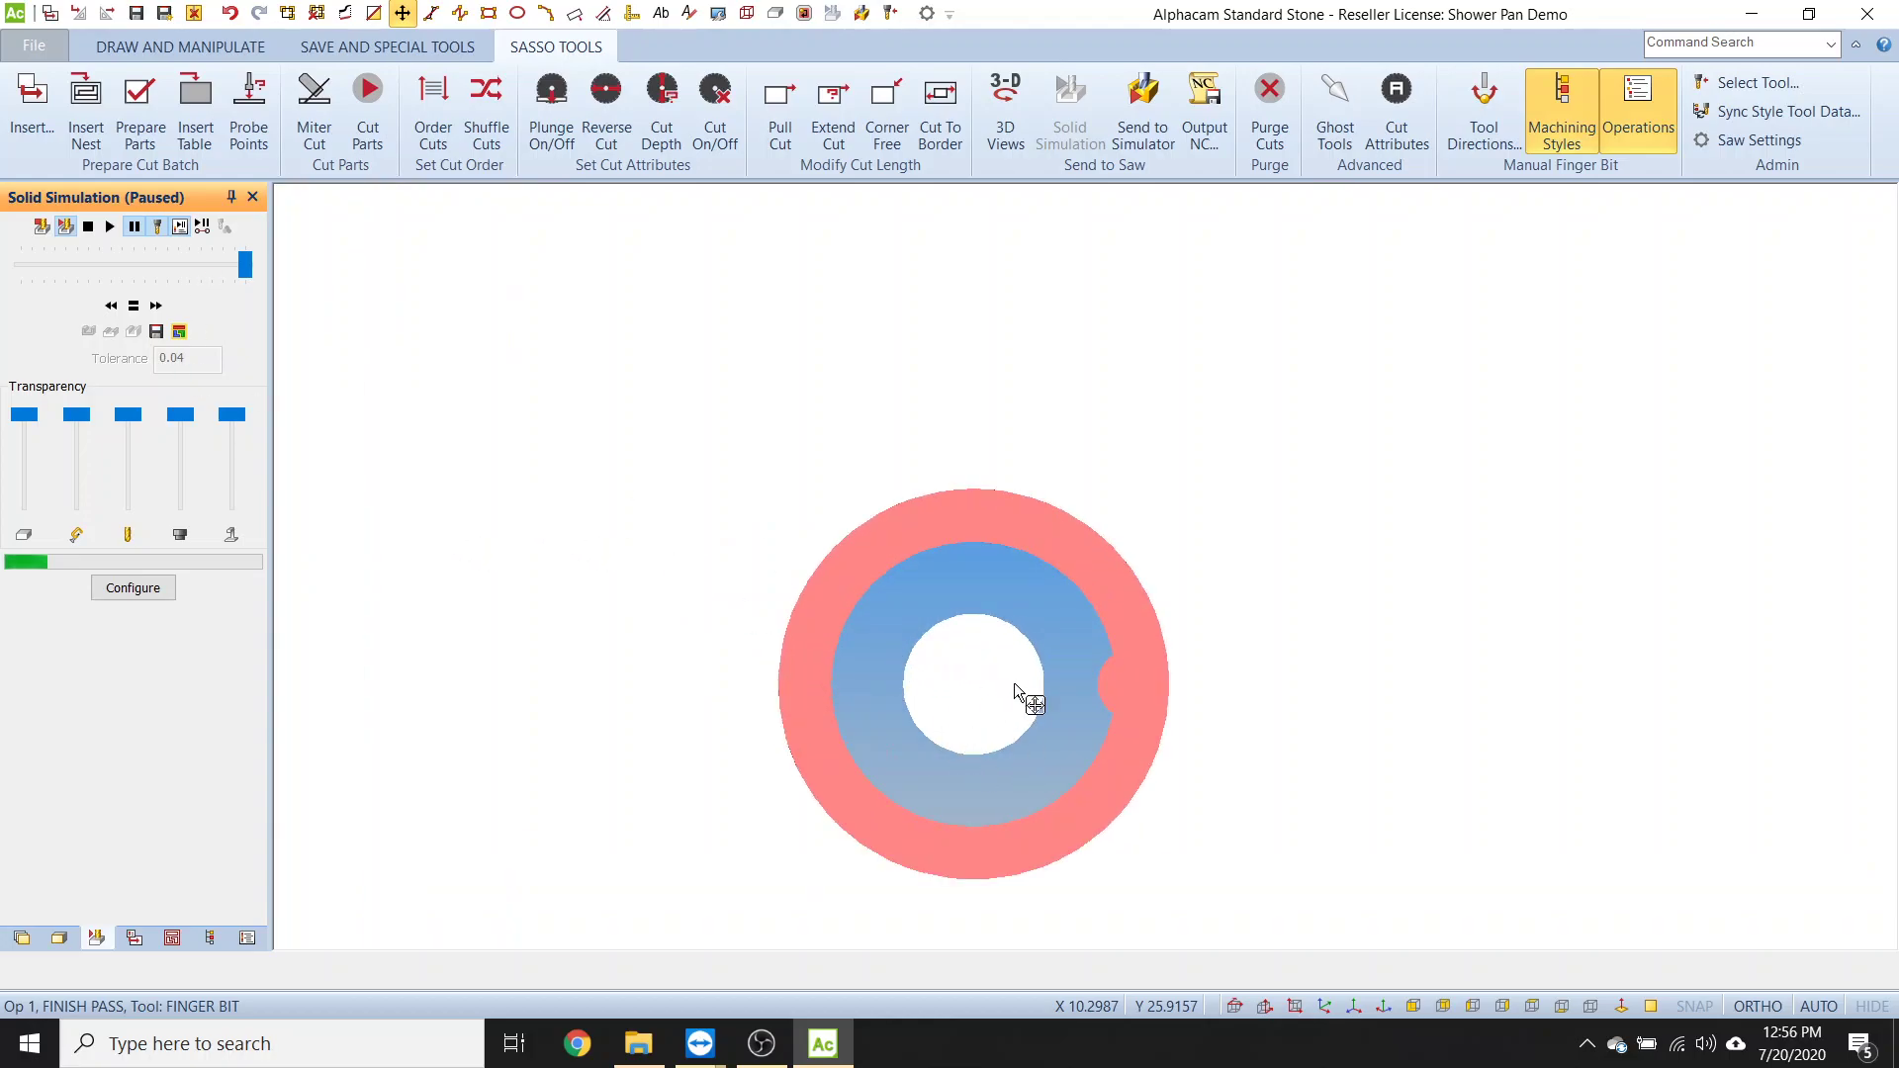
scroll(519, 469, down, 4)
click(110, 227)
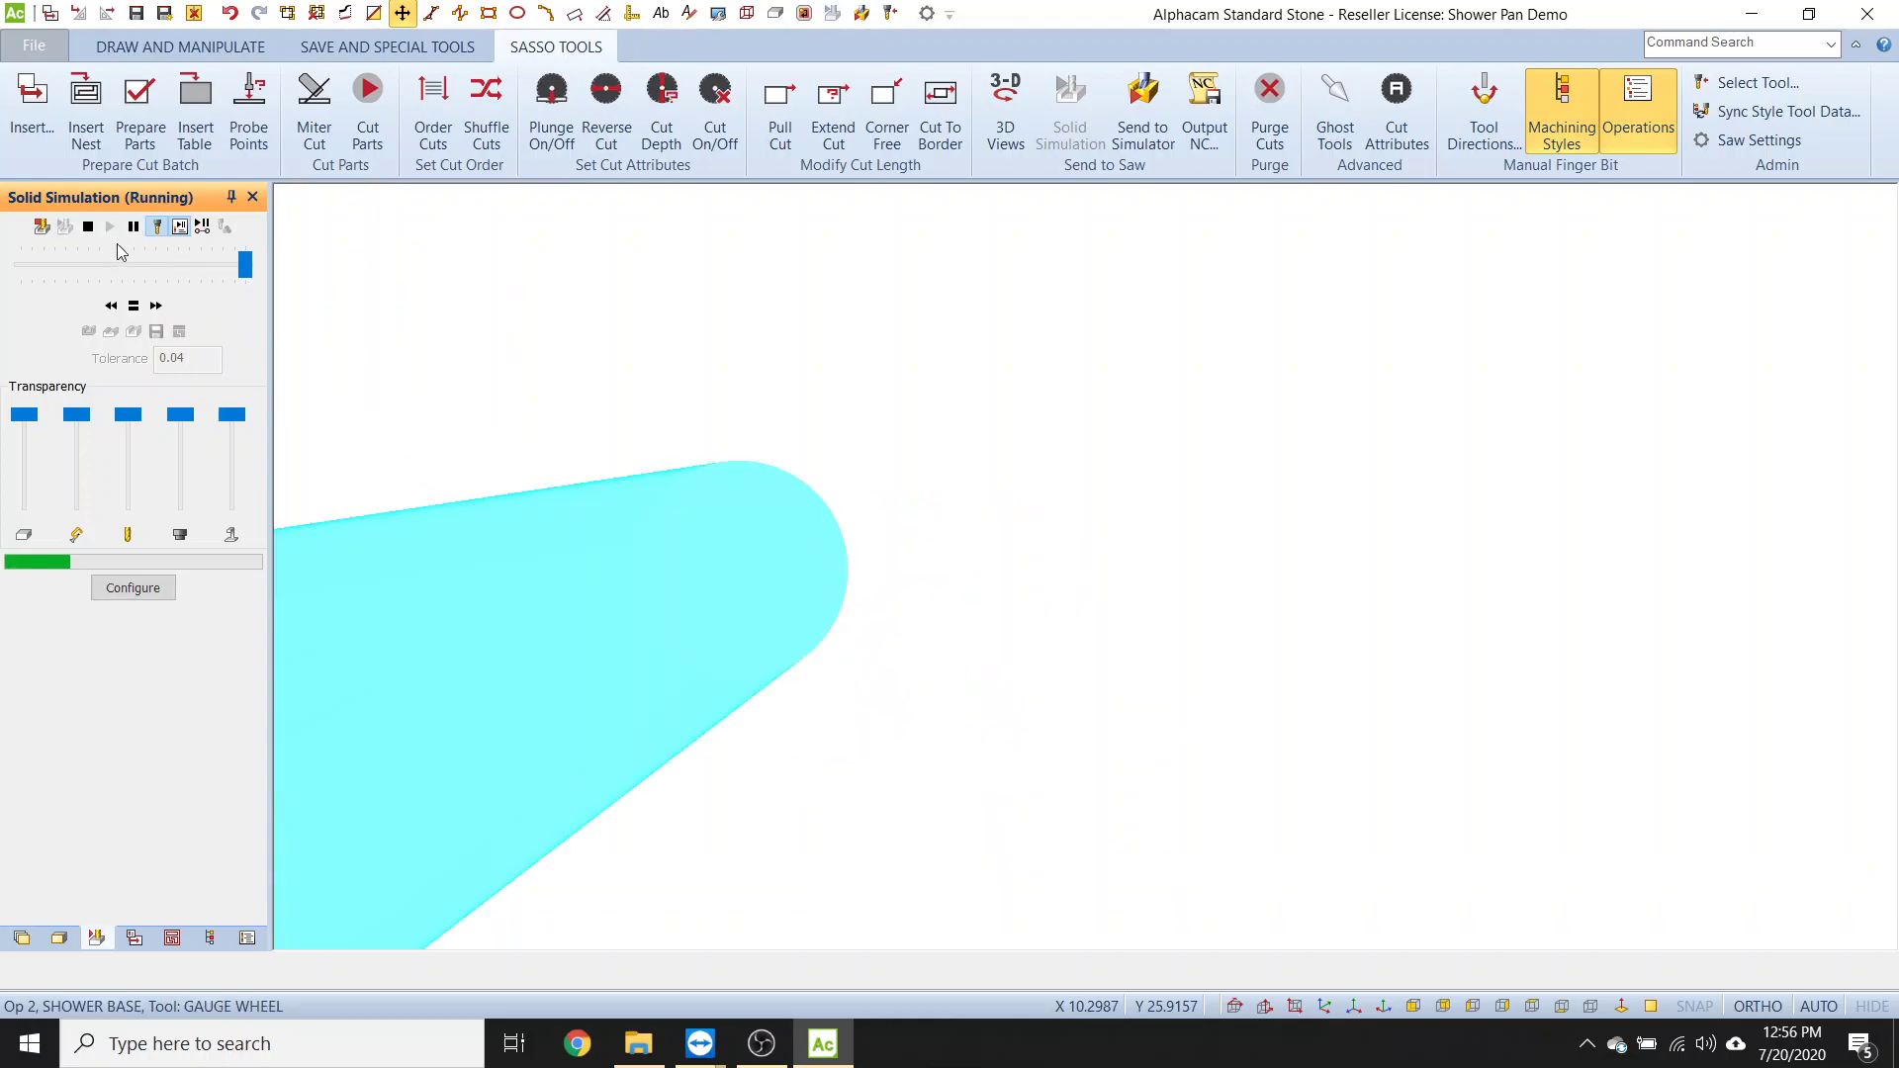
- Let the simulation run to completion with the whole part in view, then close it
scroll(751, 613, up, 5)
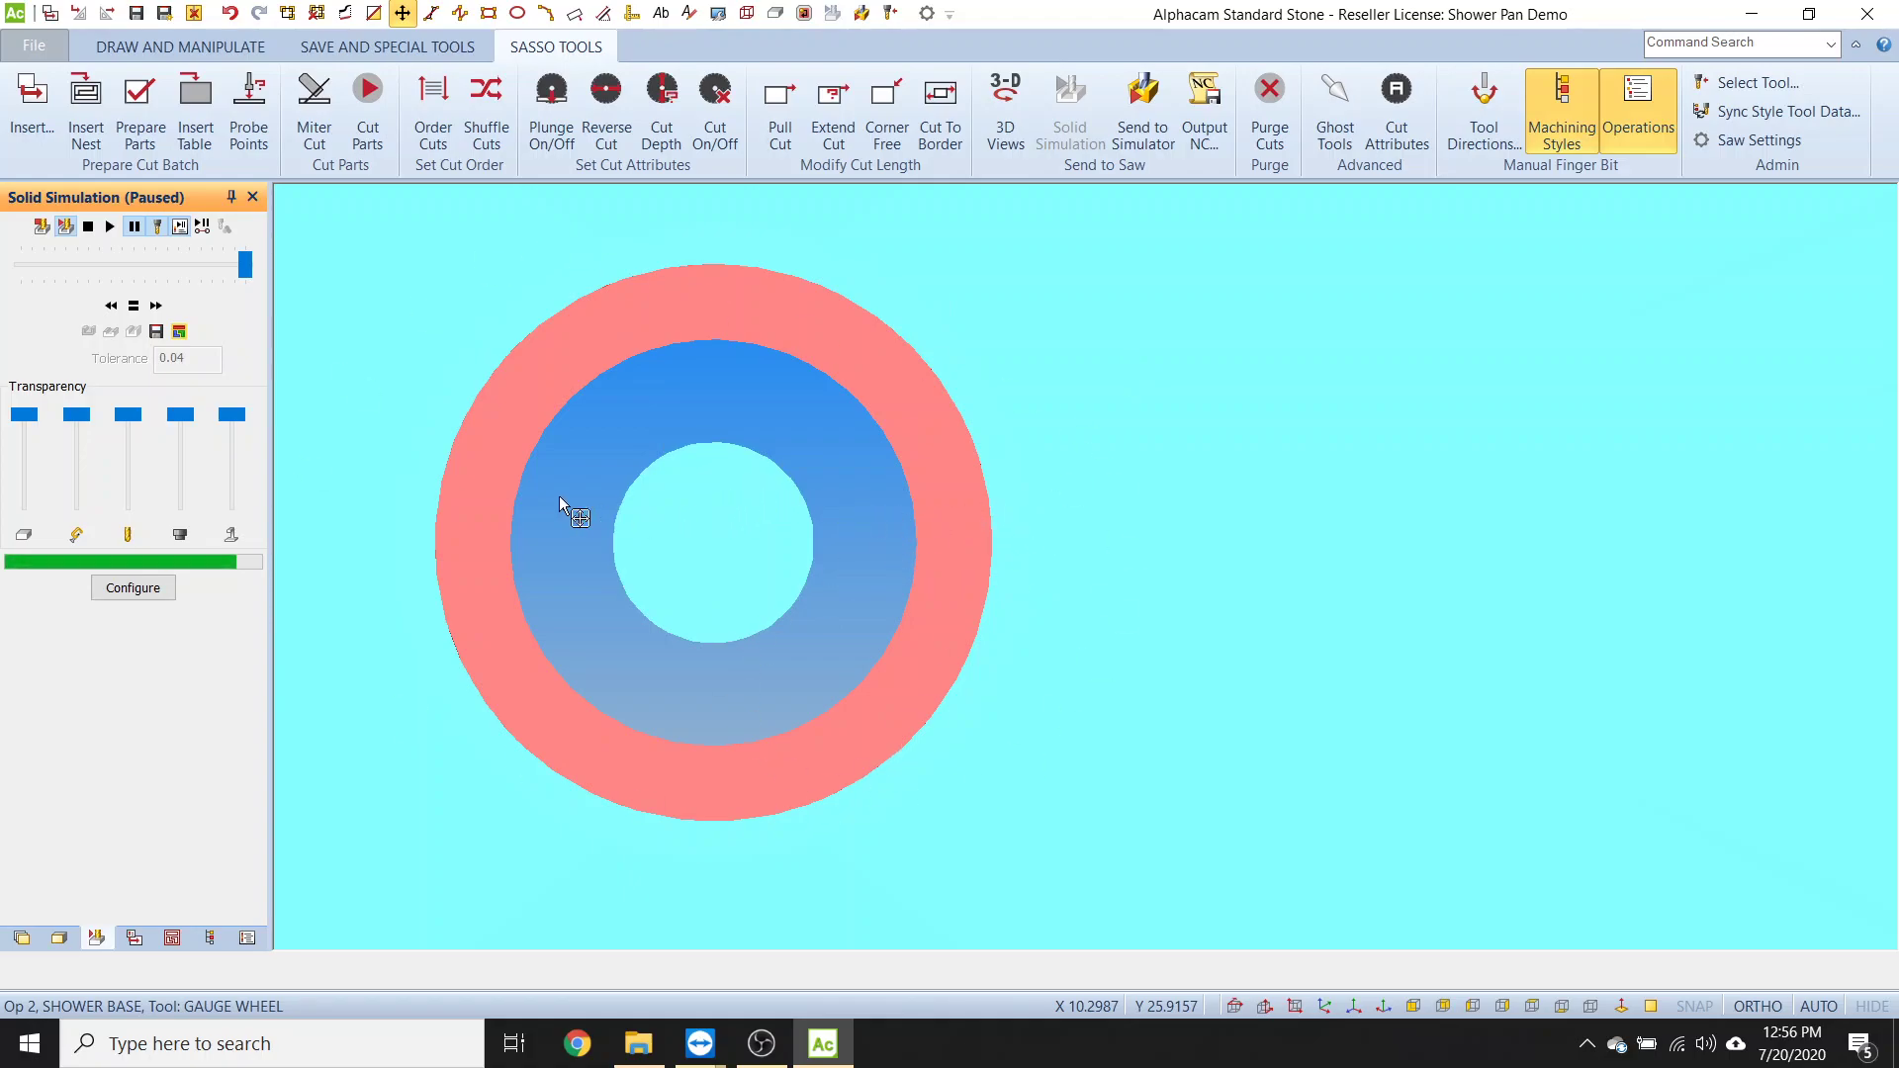
scroll(554, 497, down, 3)
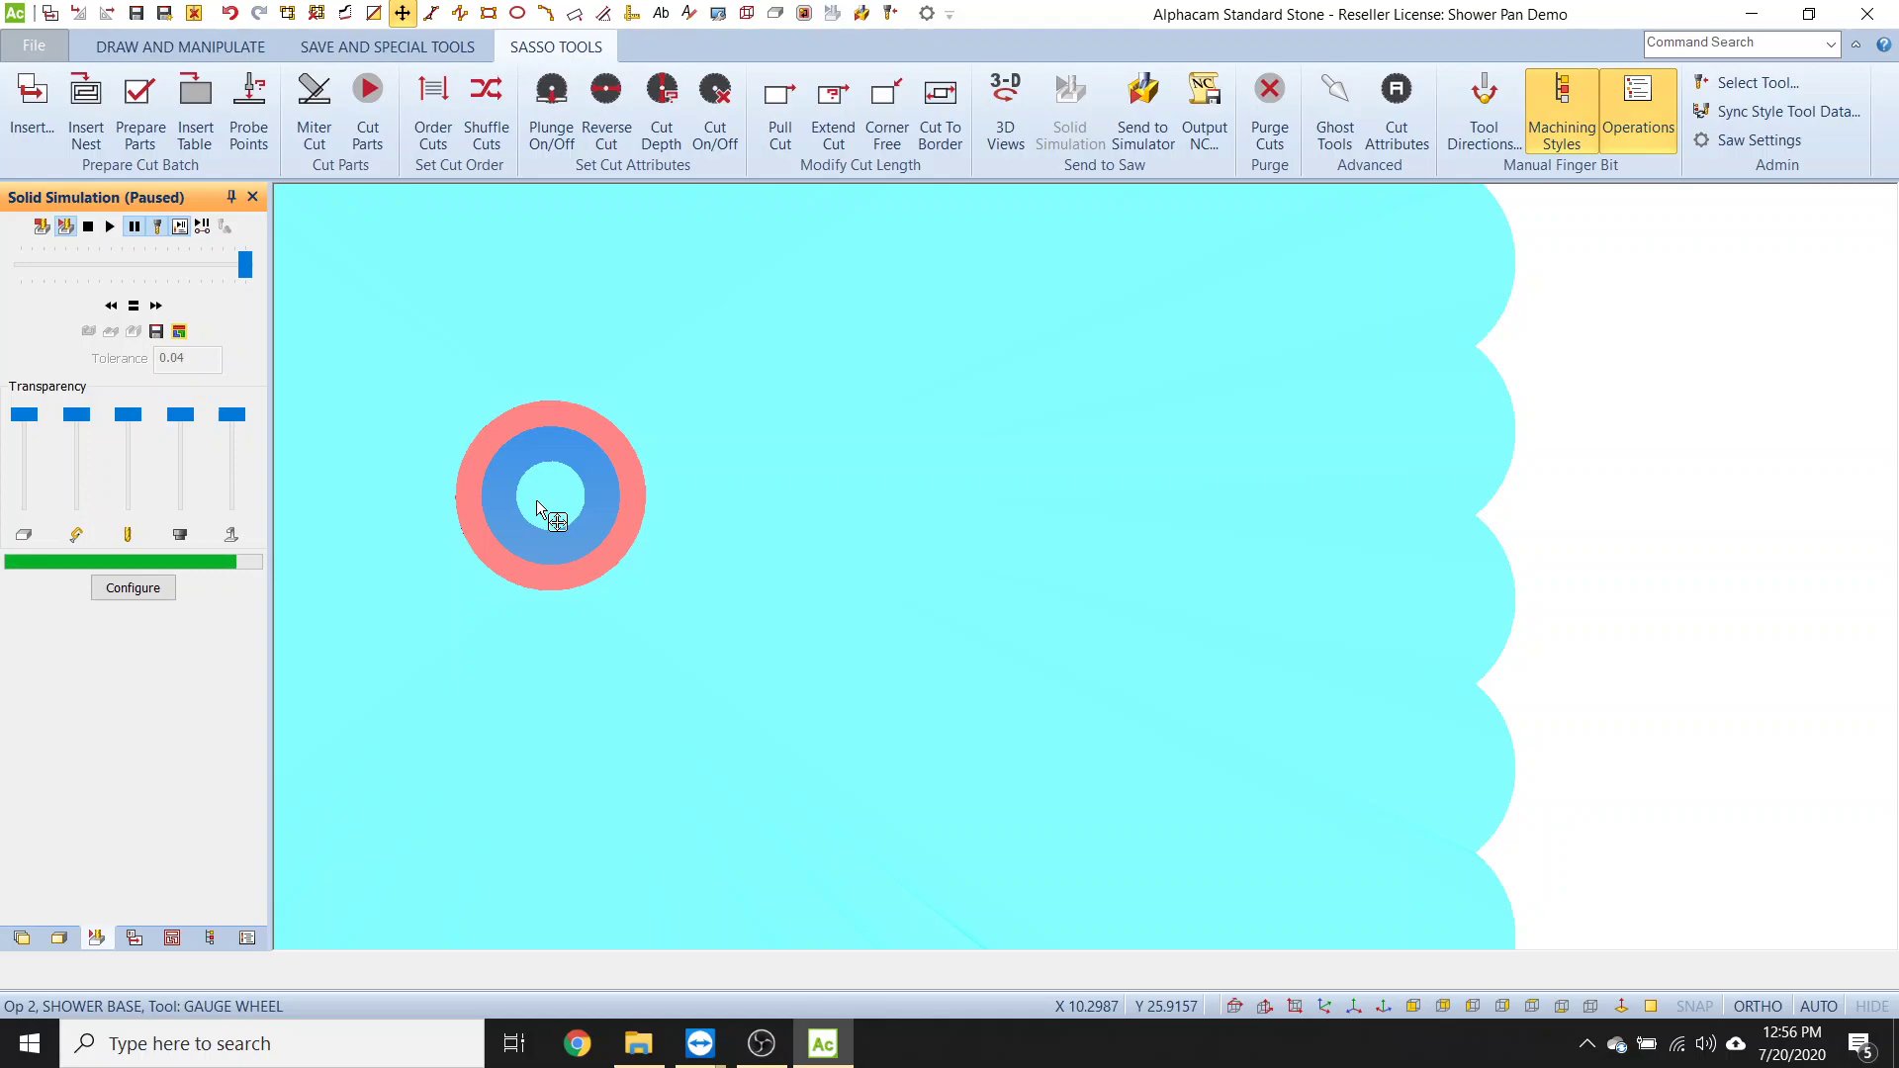
scroll(536, 501, down, 3)
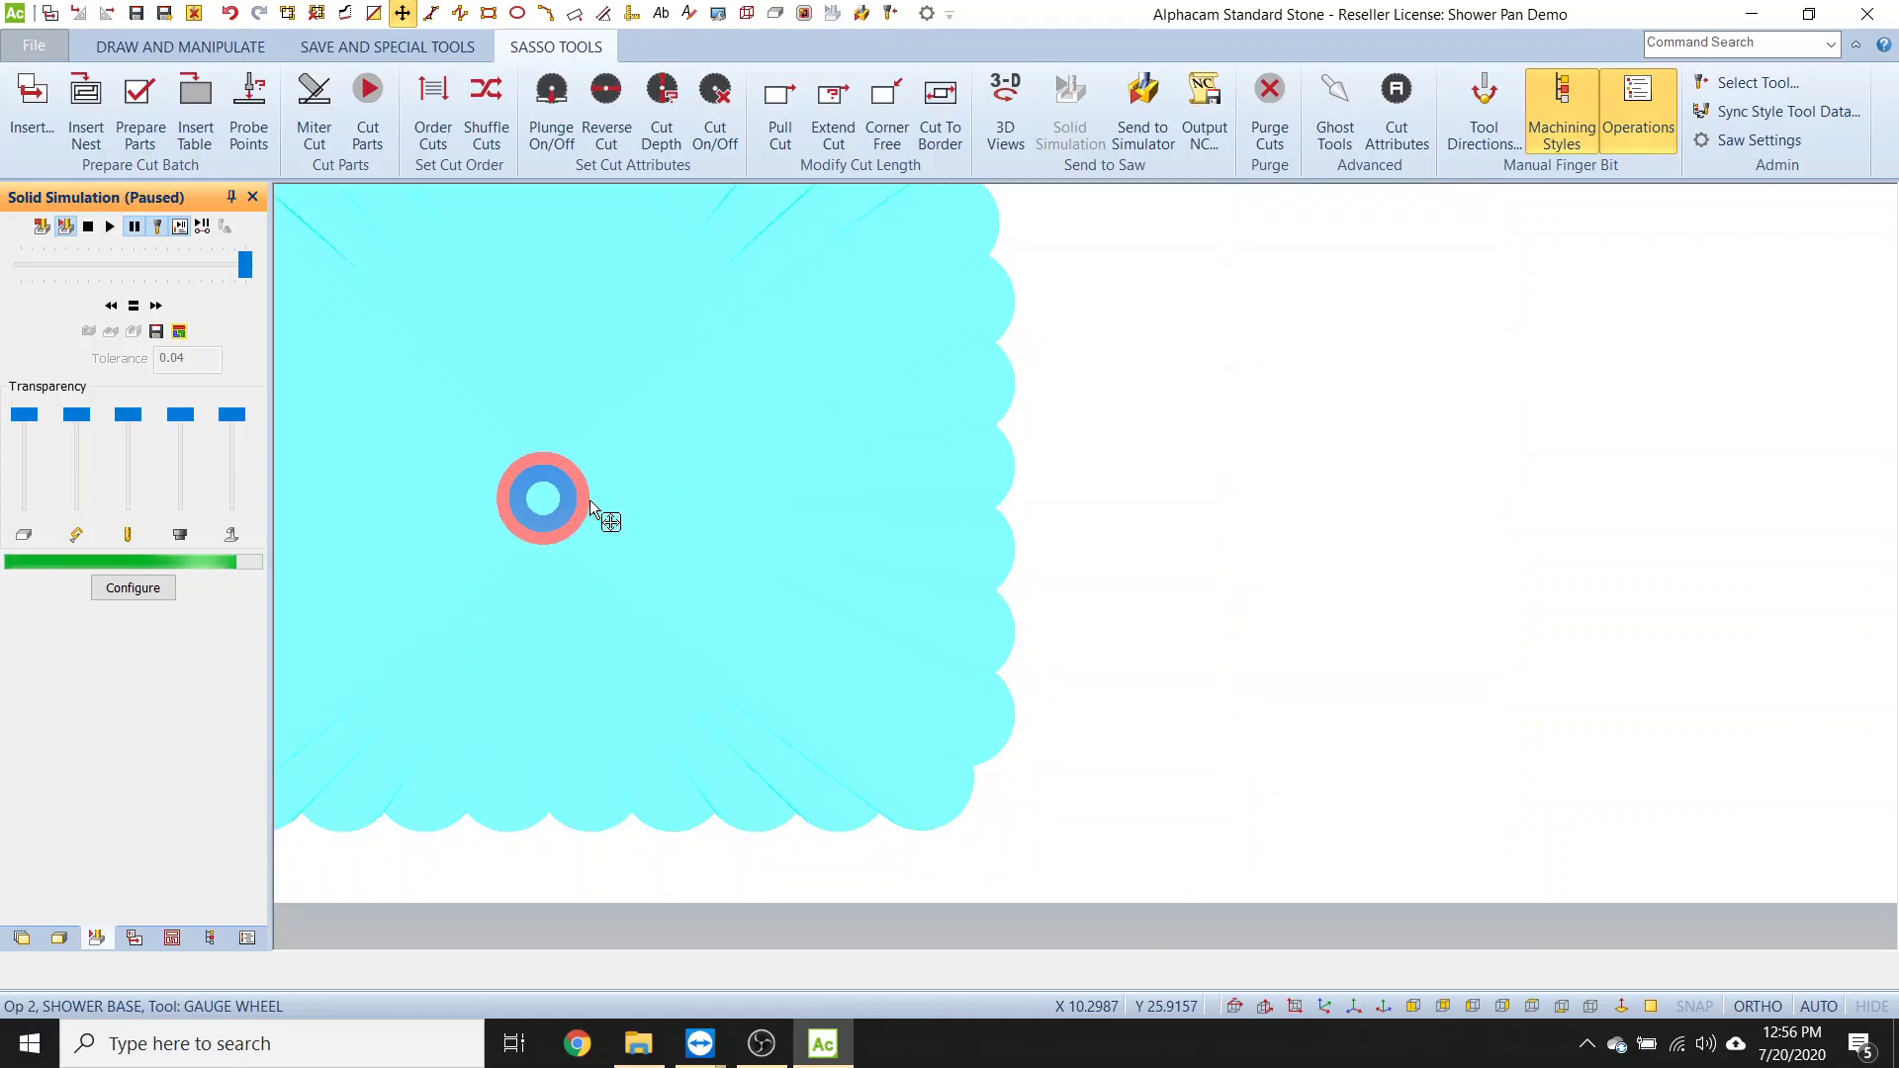
scroll(589, 501, down, 3)
scroll(566, 498, up, 6)
scroll(534, 500, up, 1)
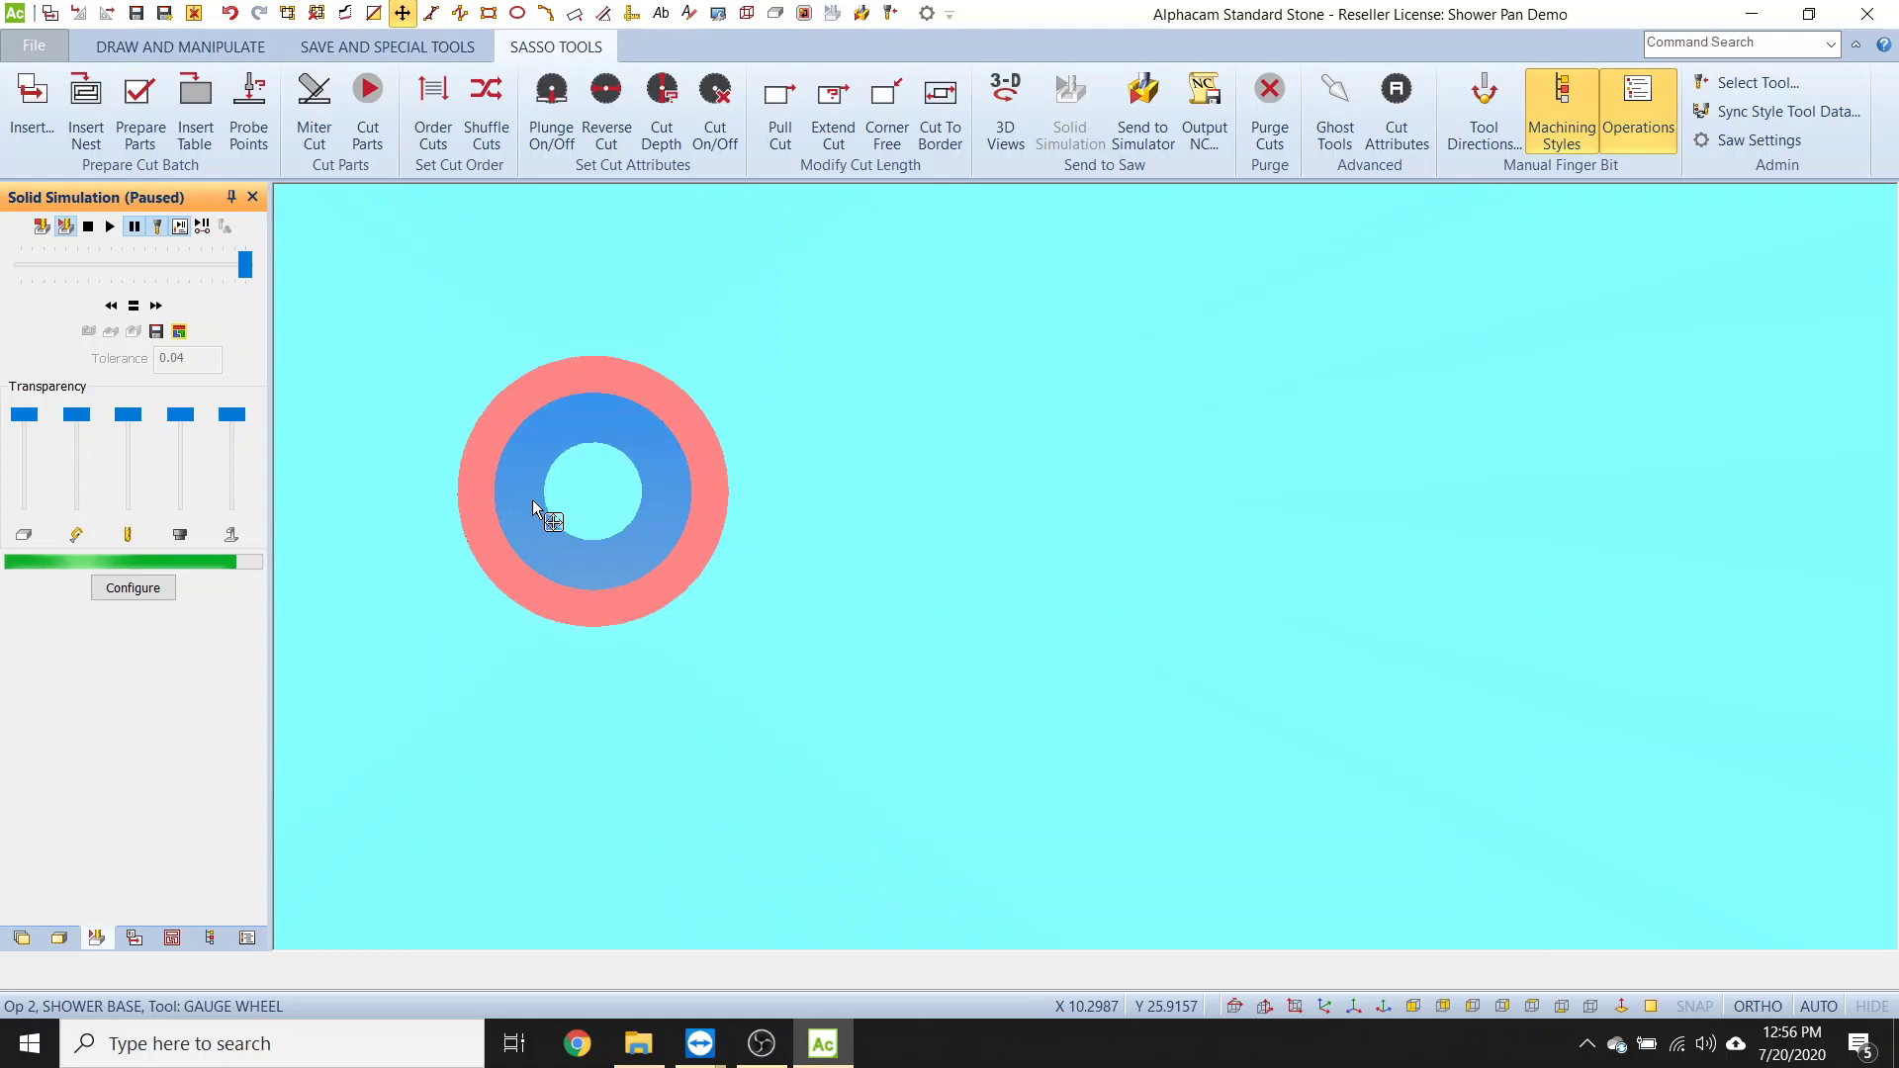
scroll(540, 494, down, 4)
middle_drag(540, 495, 772, 556)
click(115, 227)
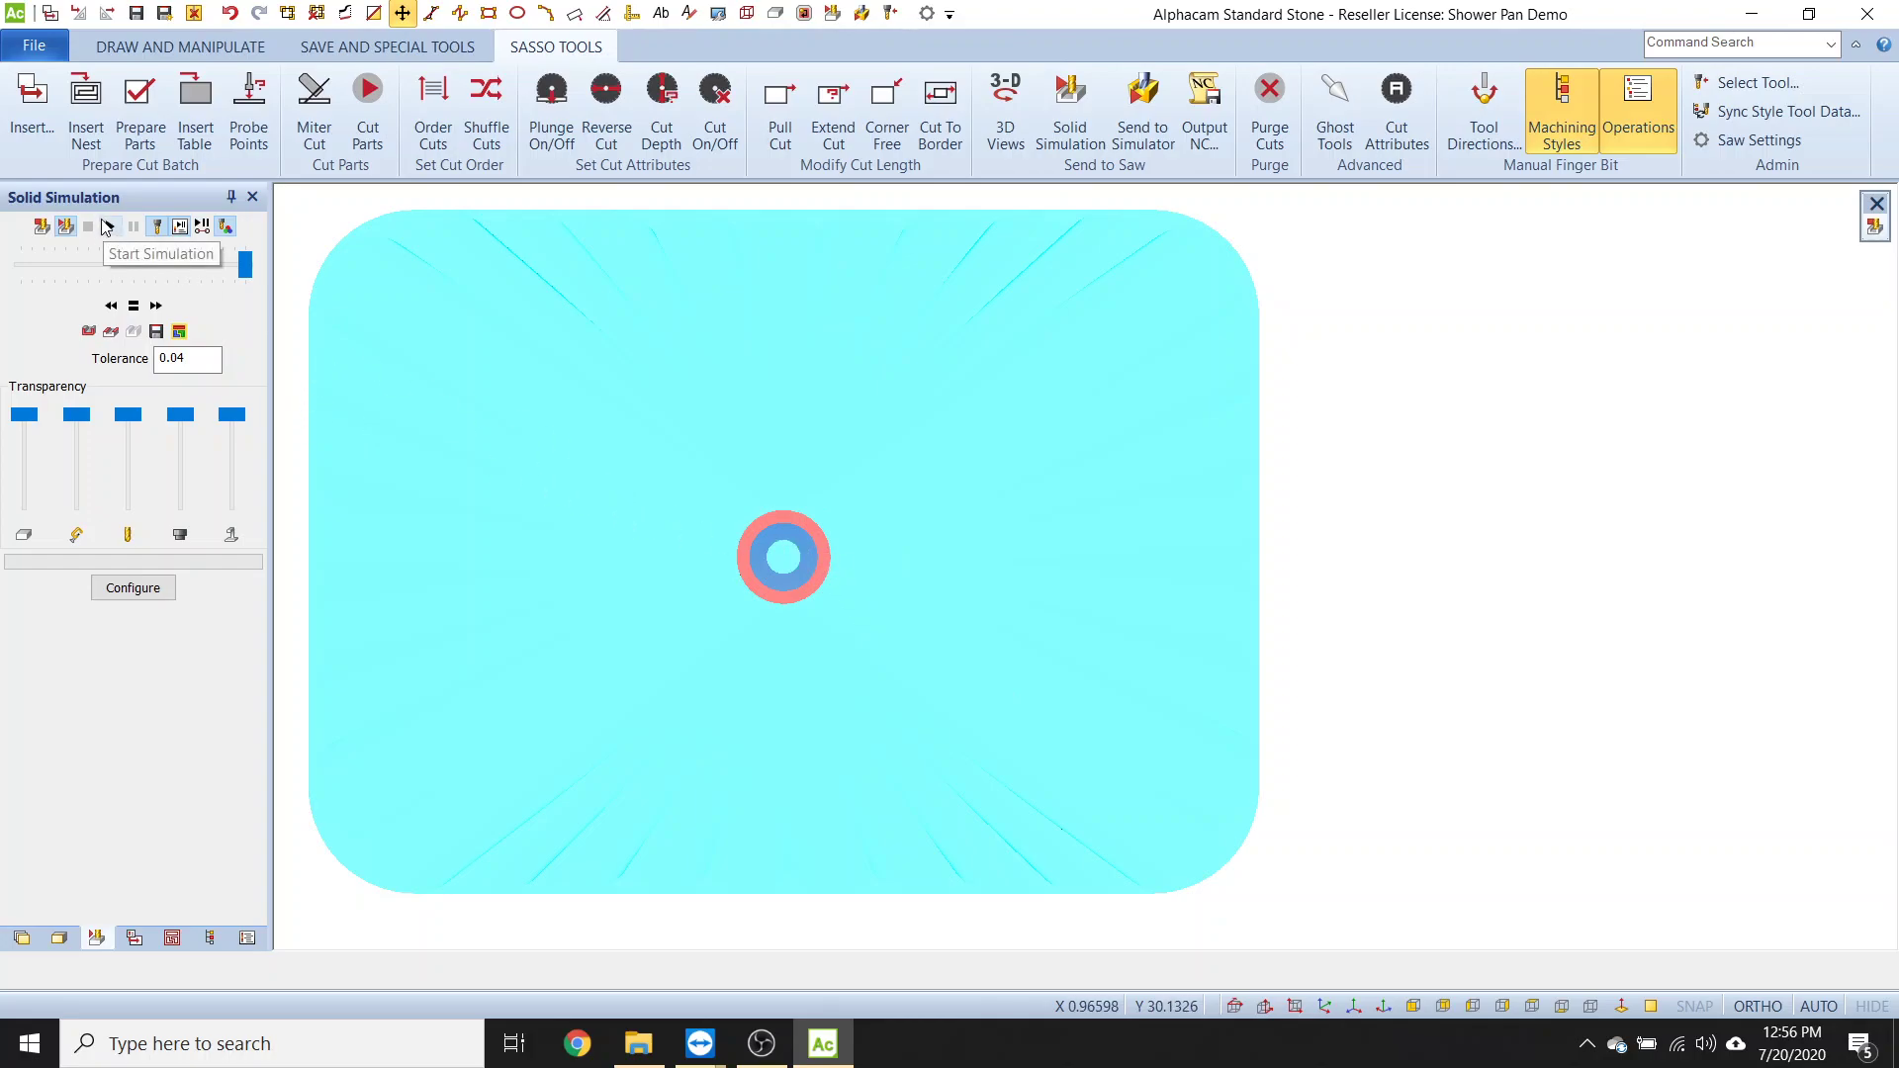
scroll(1065, 625, down, 3)
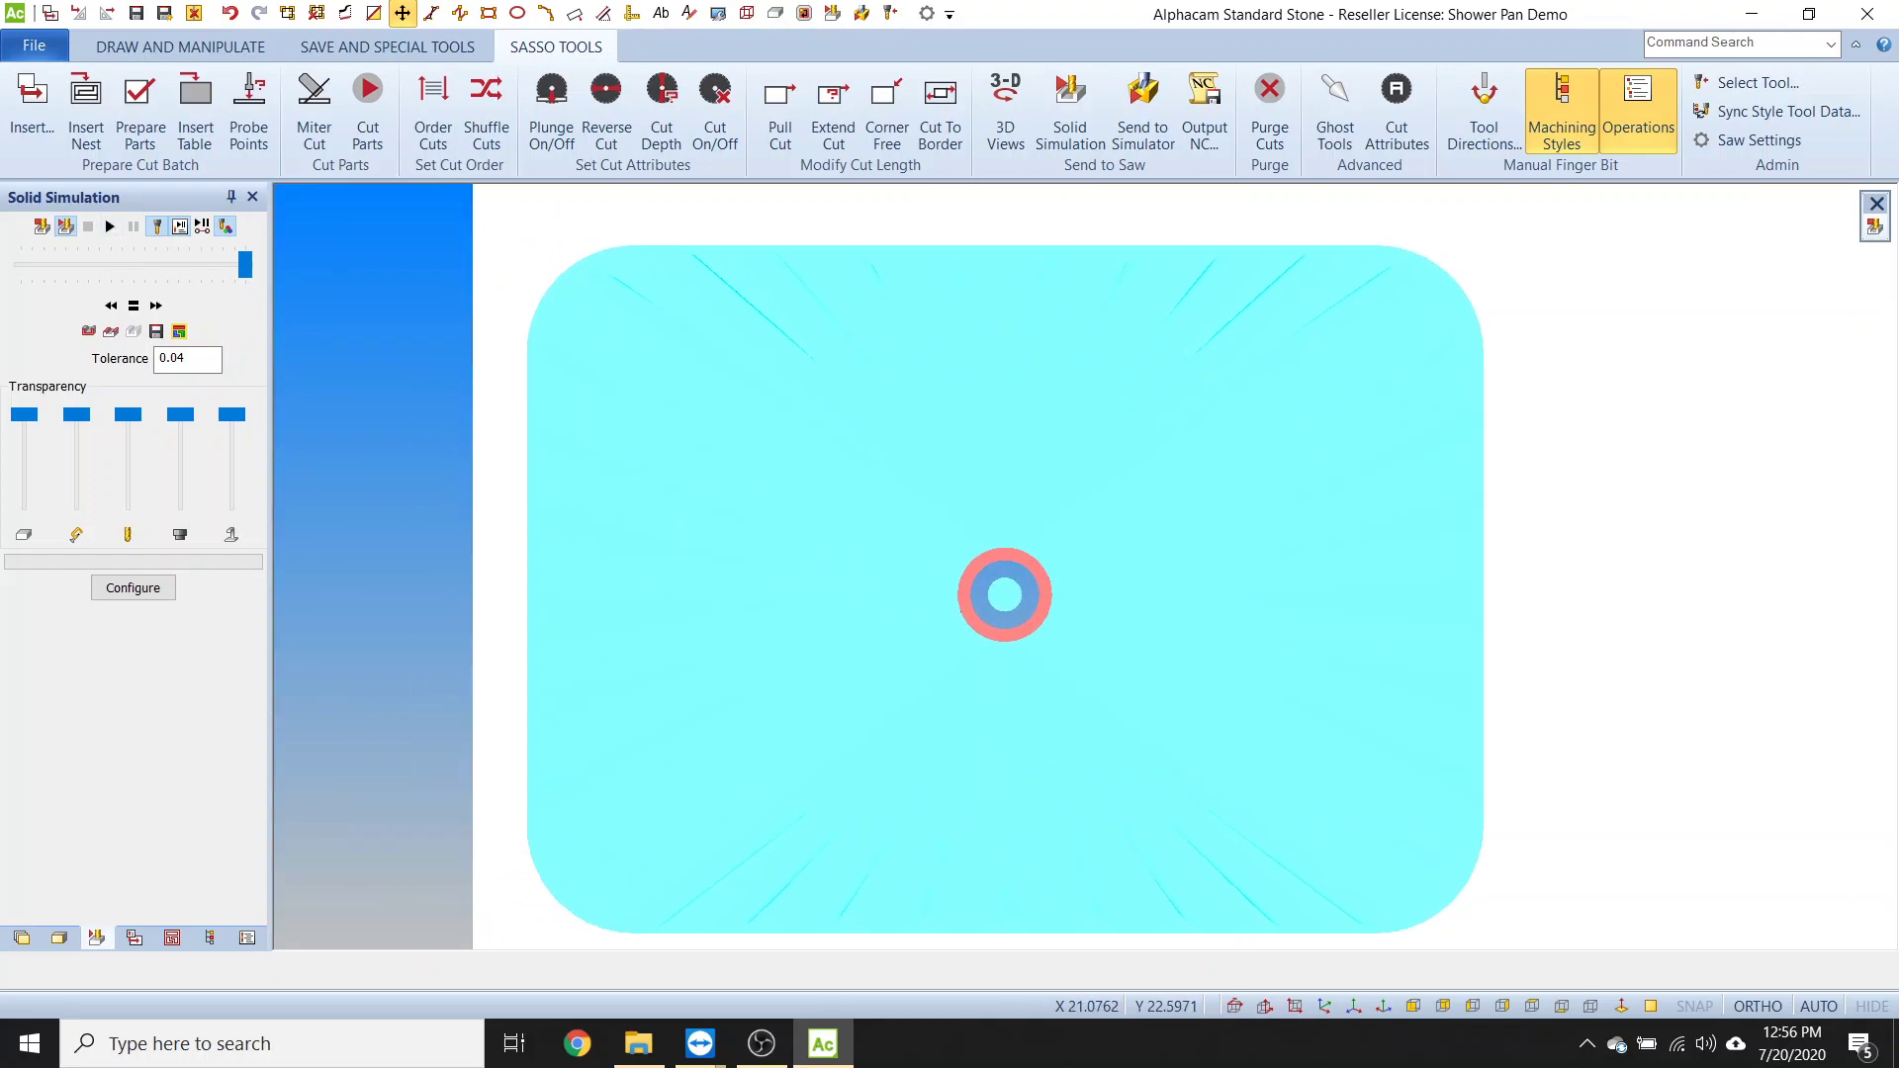
click(1875, 227)
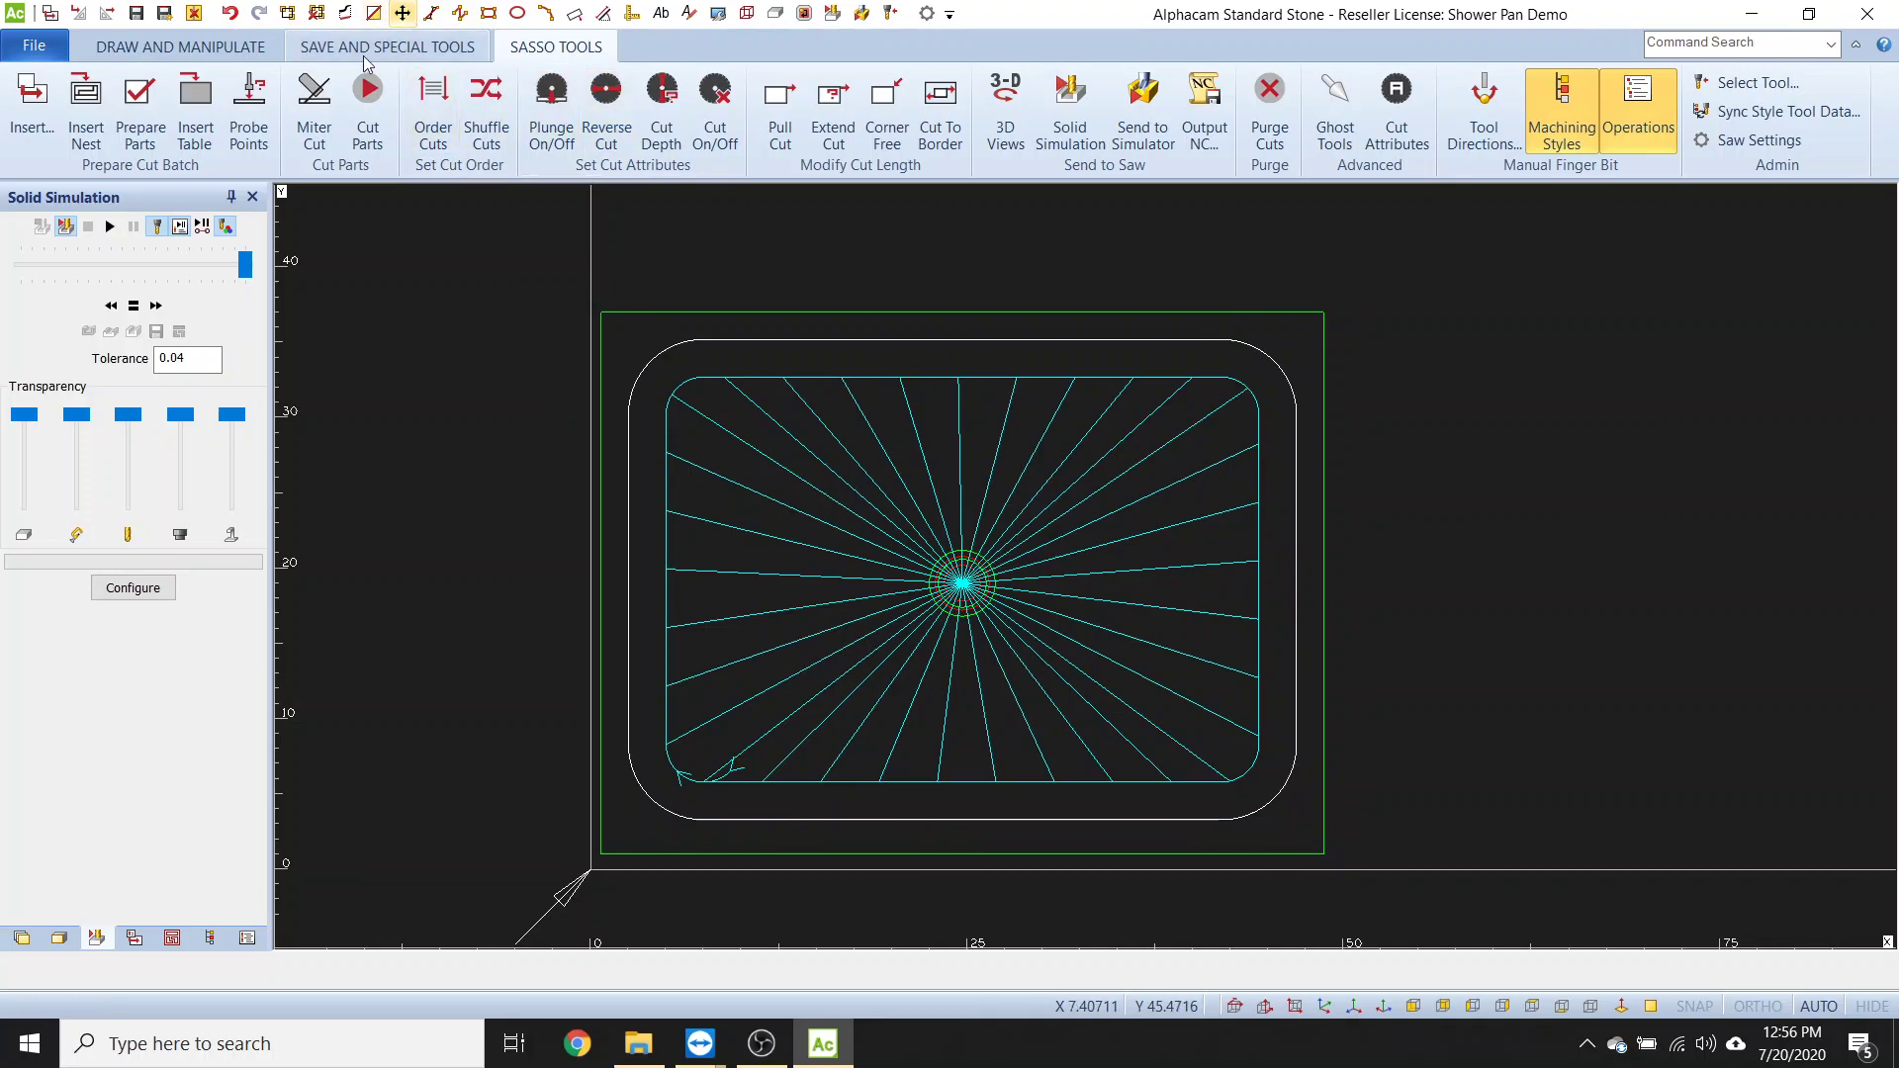
- Convert the outer rounded contour around the shower pan from Geometry to Construction
click(243, 47)
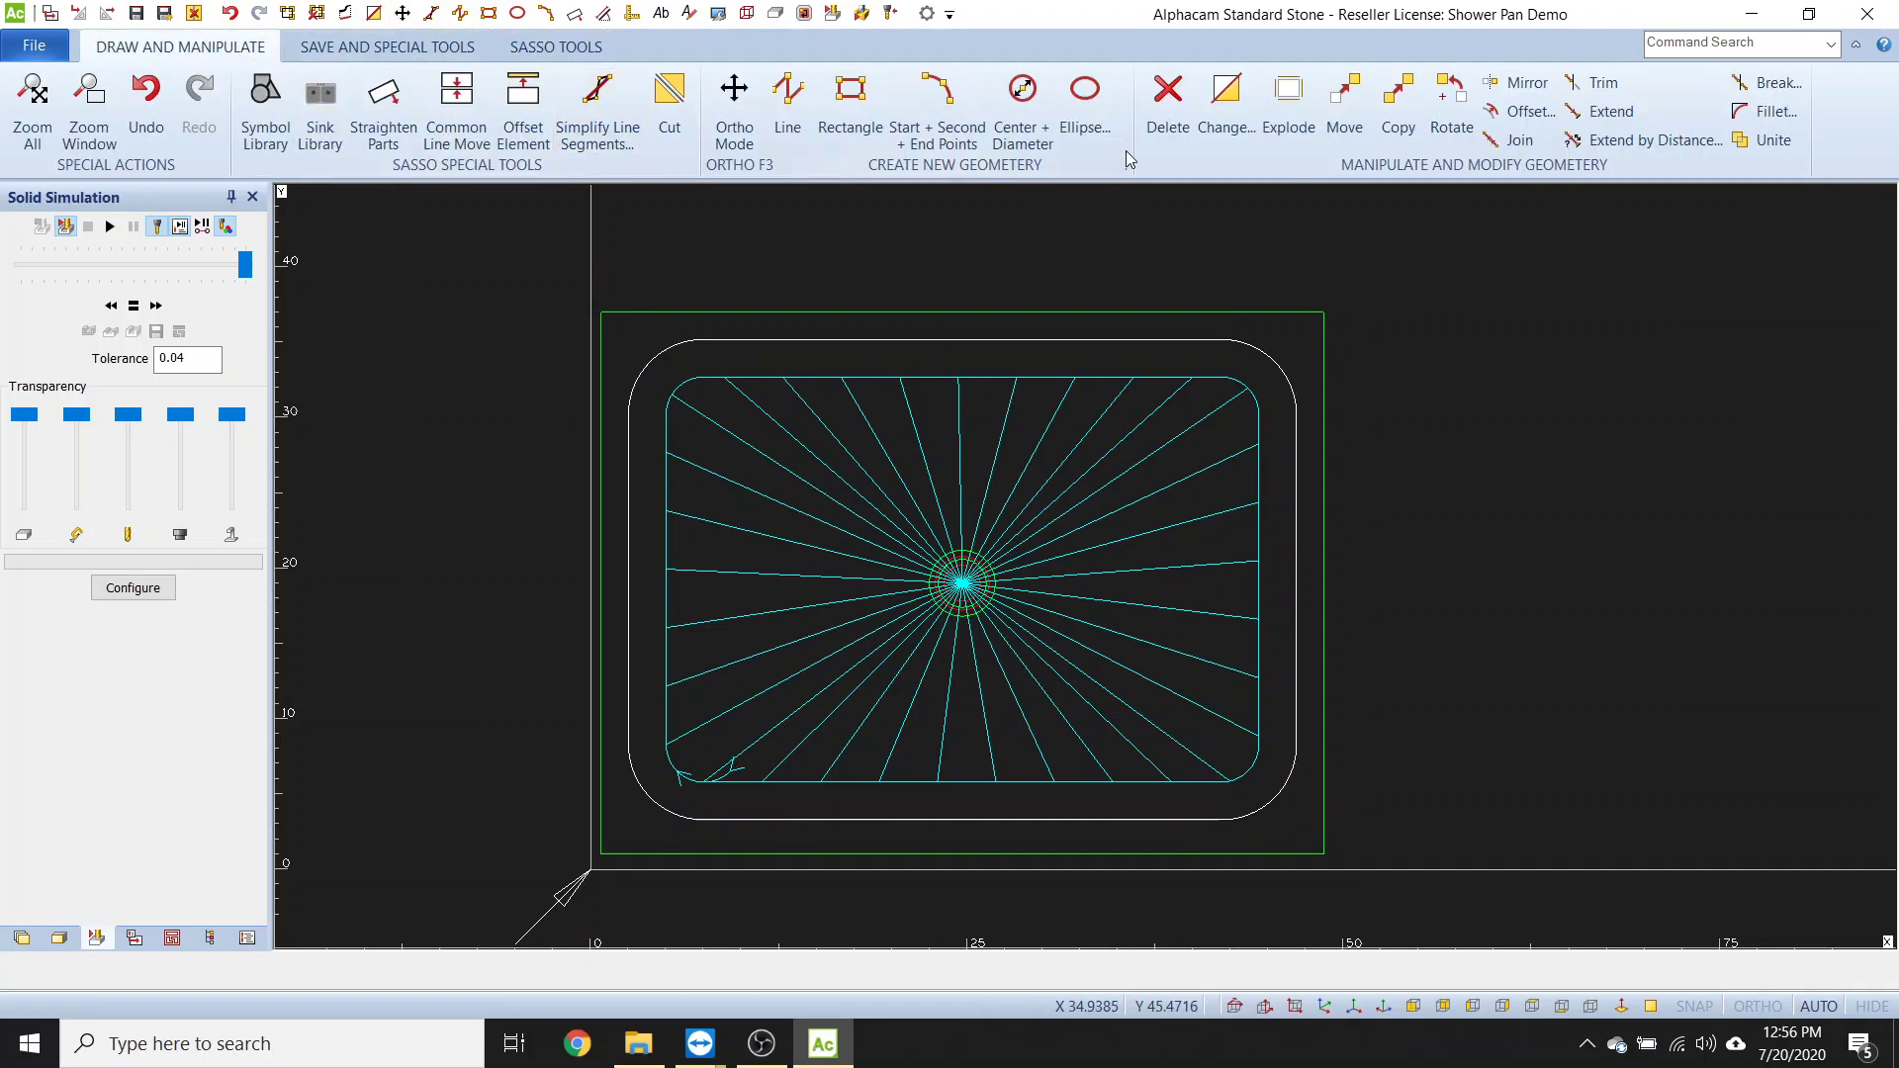
click(1225, 109)
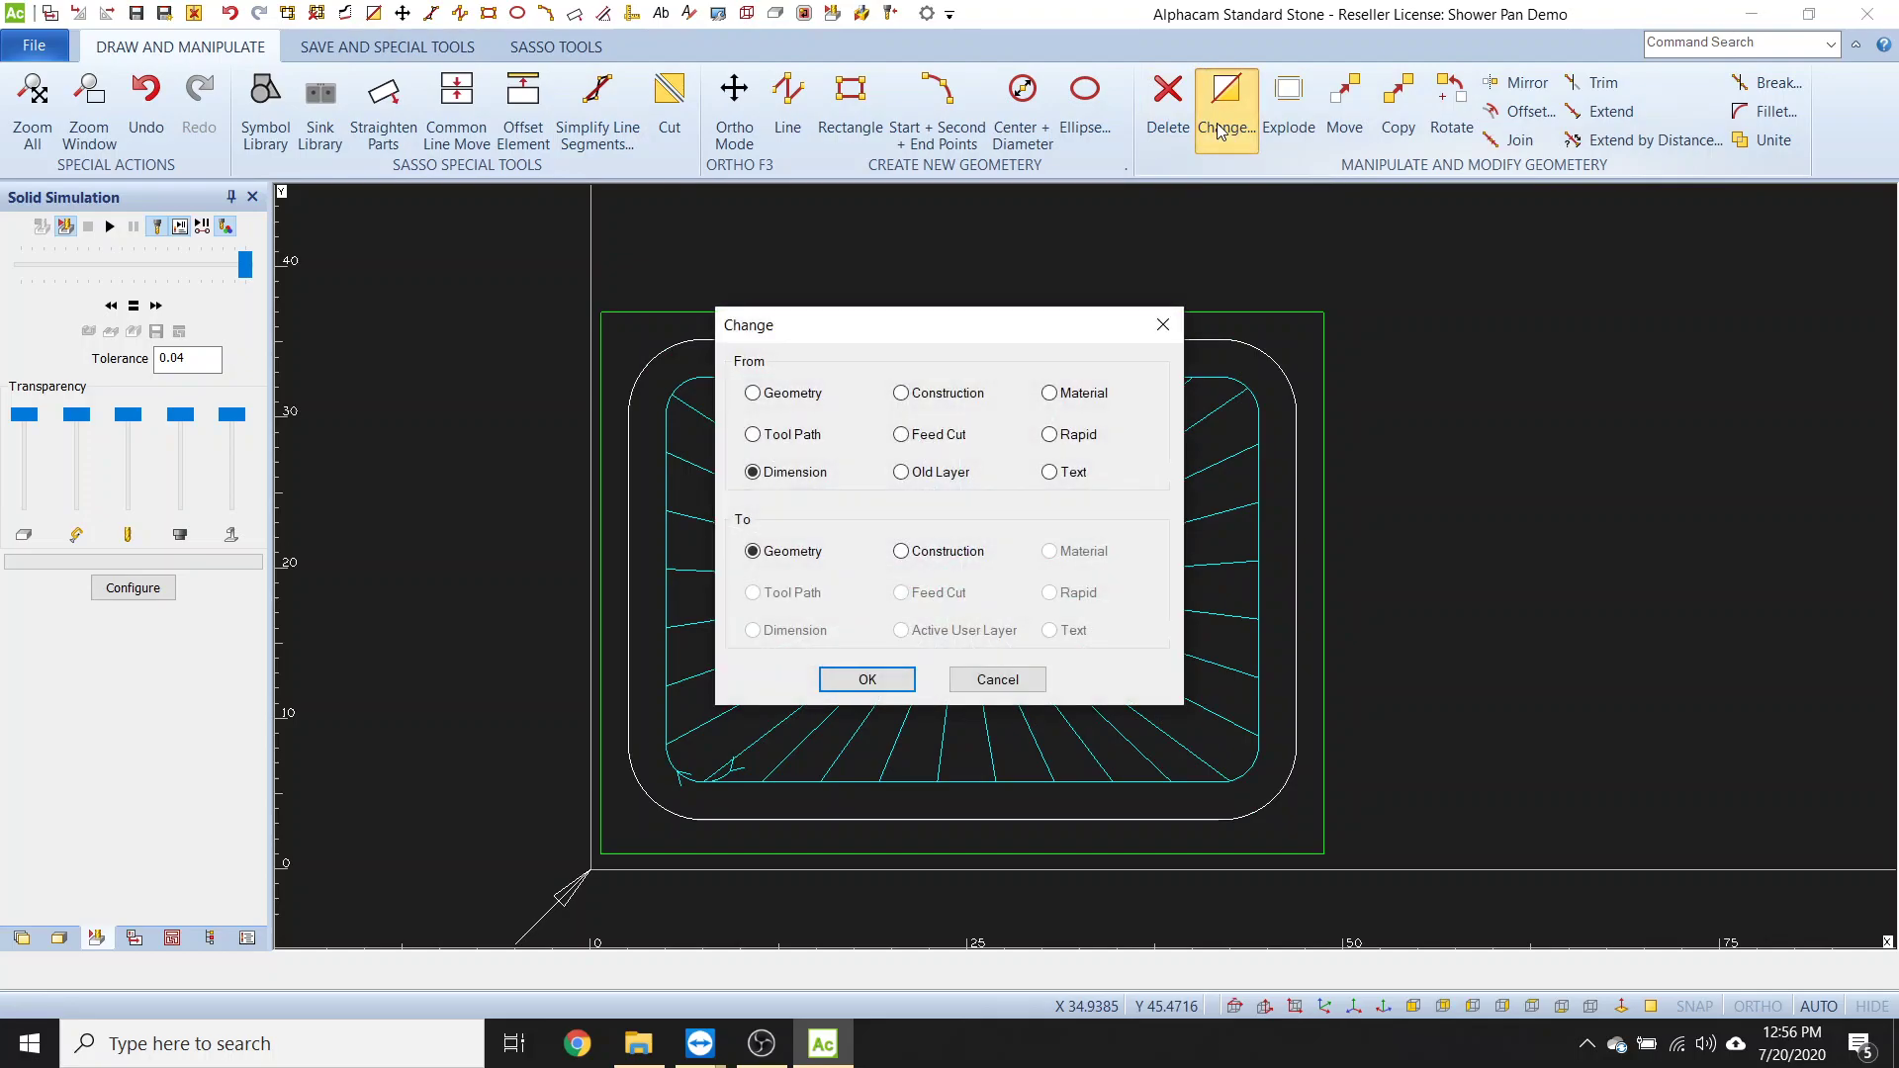
click(810, 395)
click(920, 560)
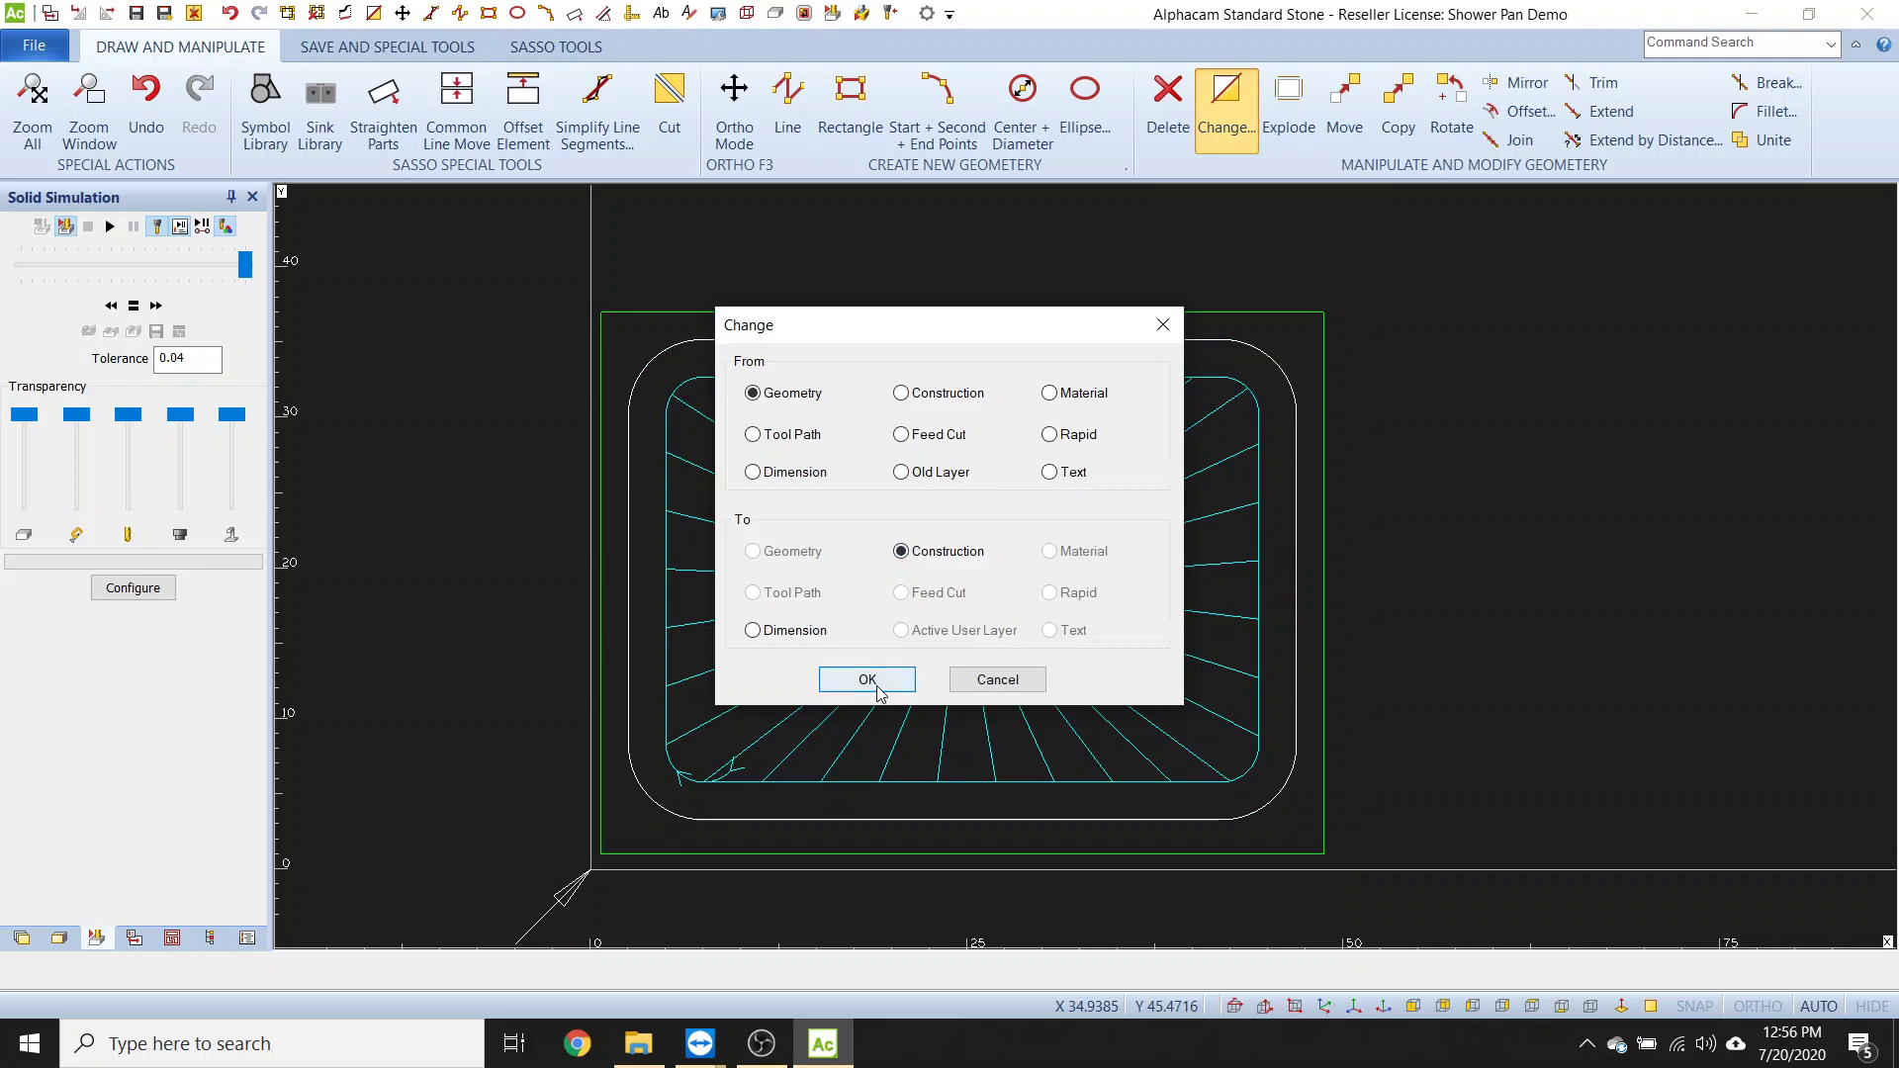
click(874, 679)
click(611, 324)
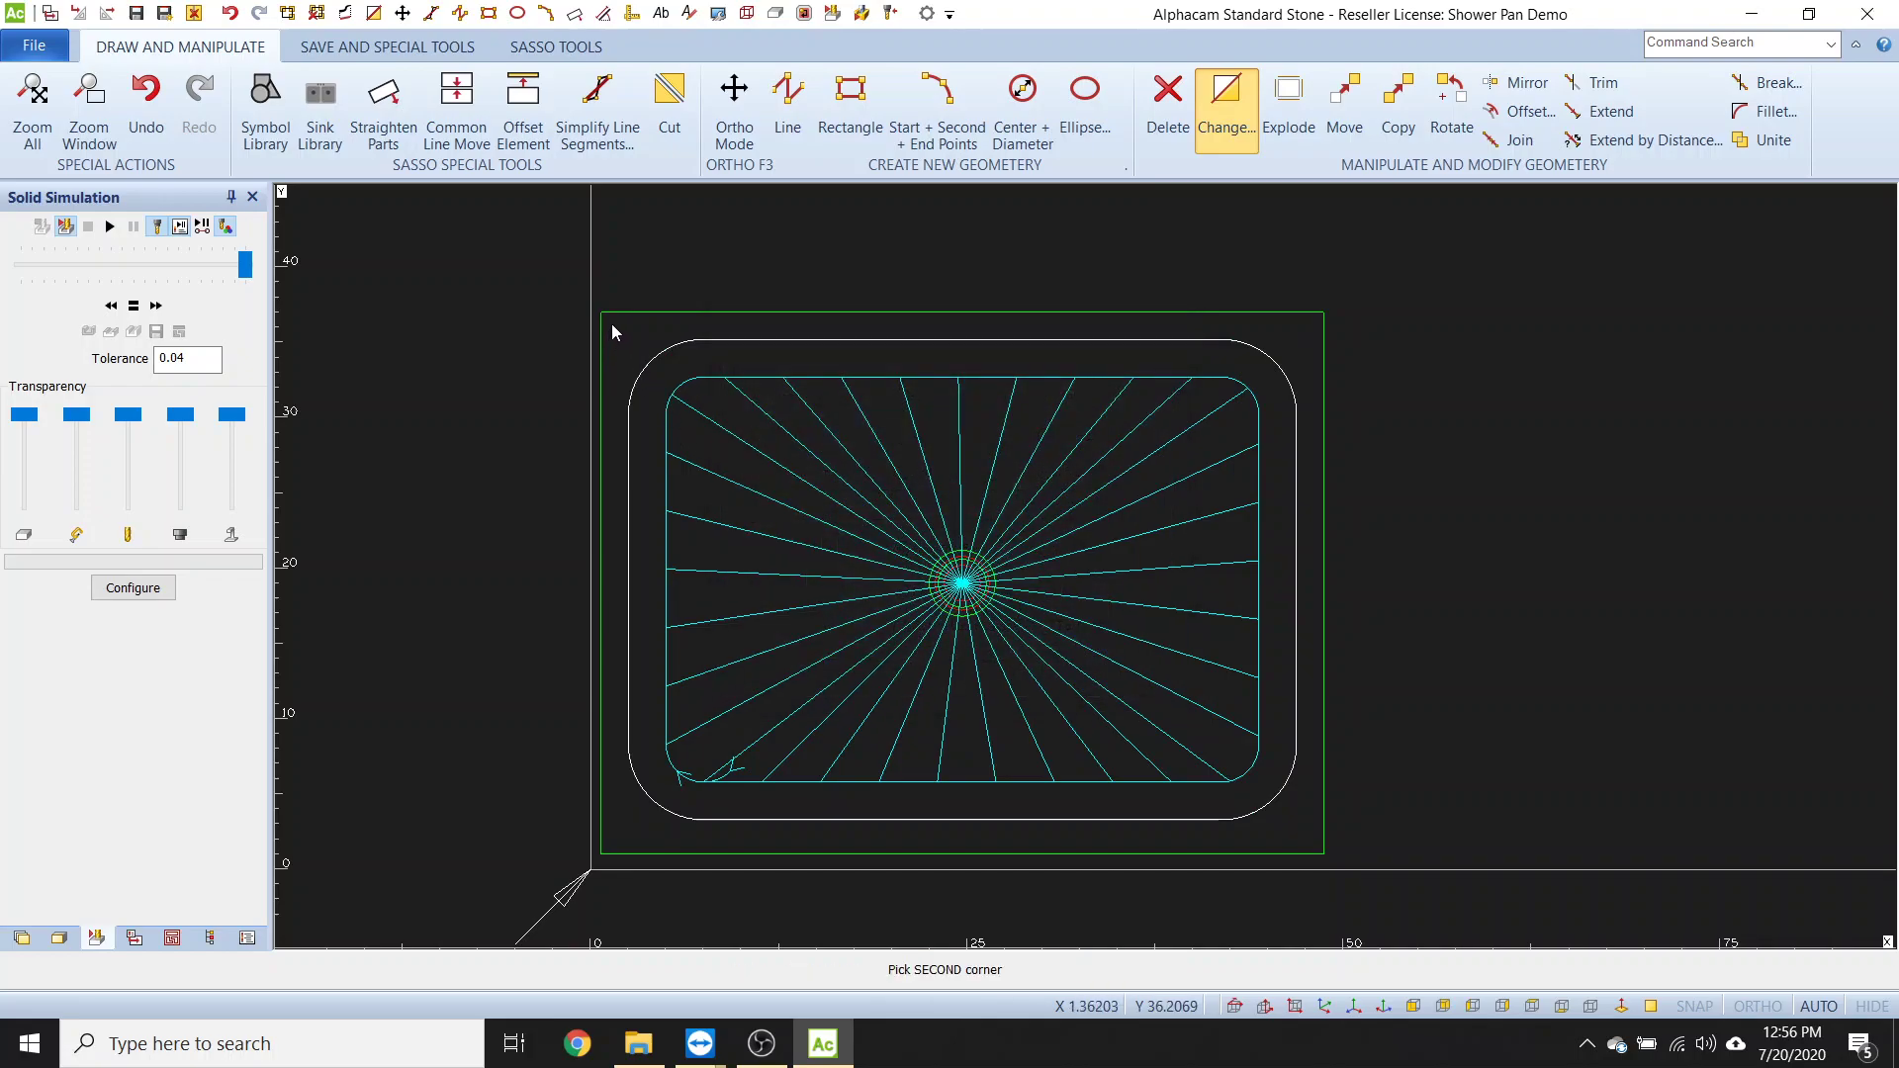
click(1323, 841)
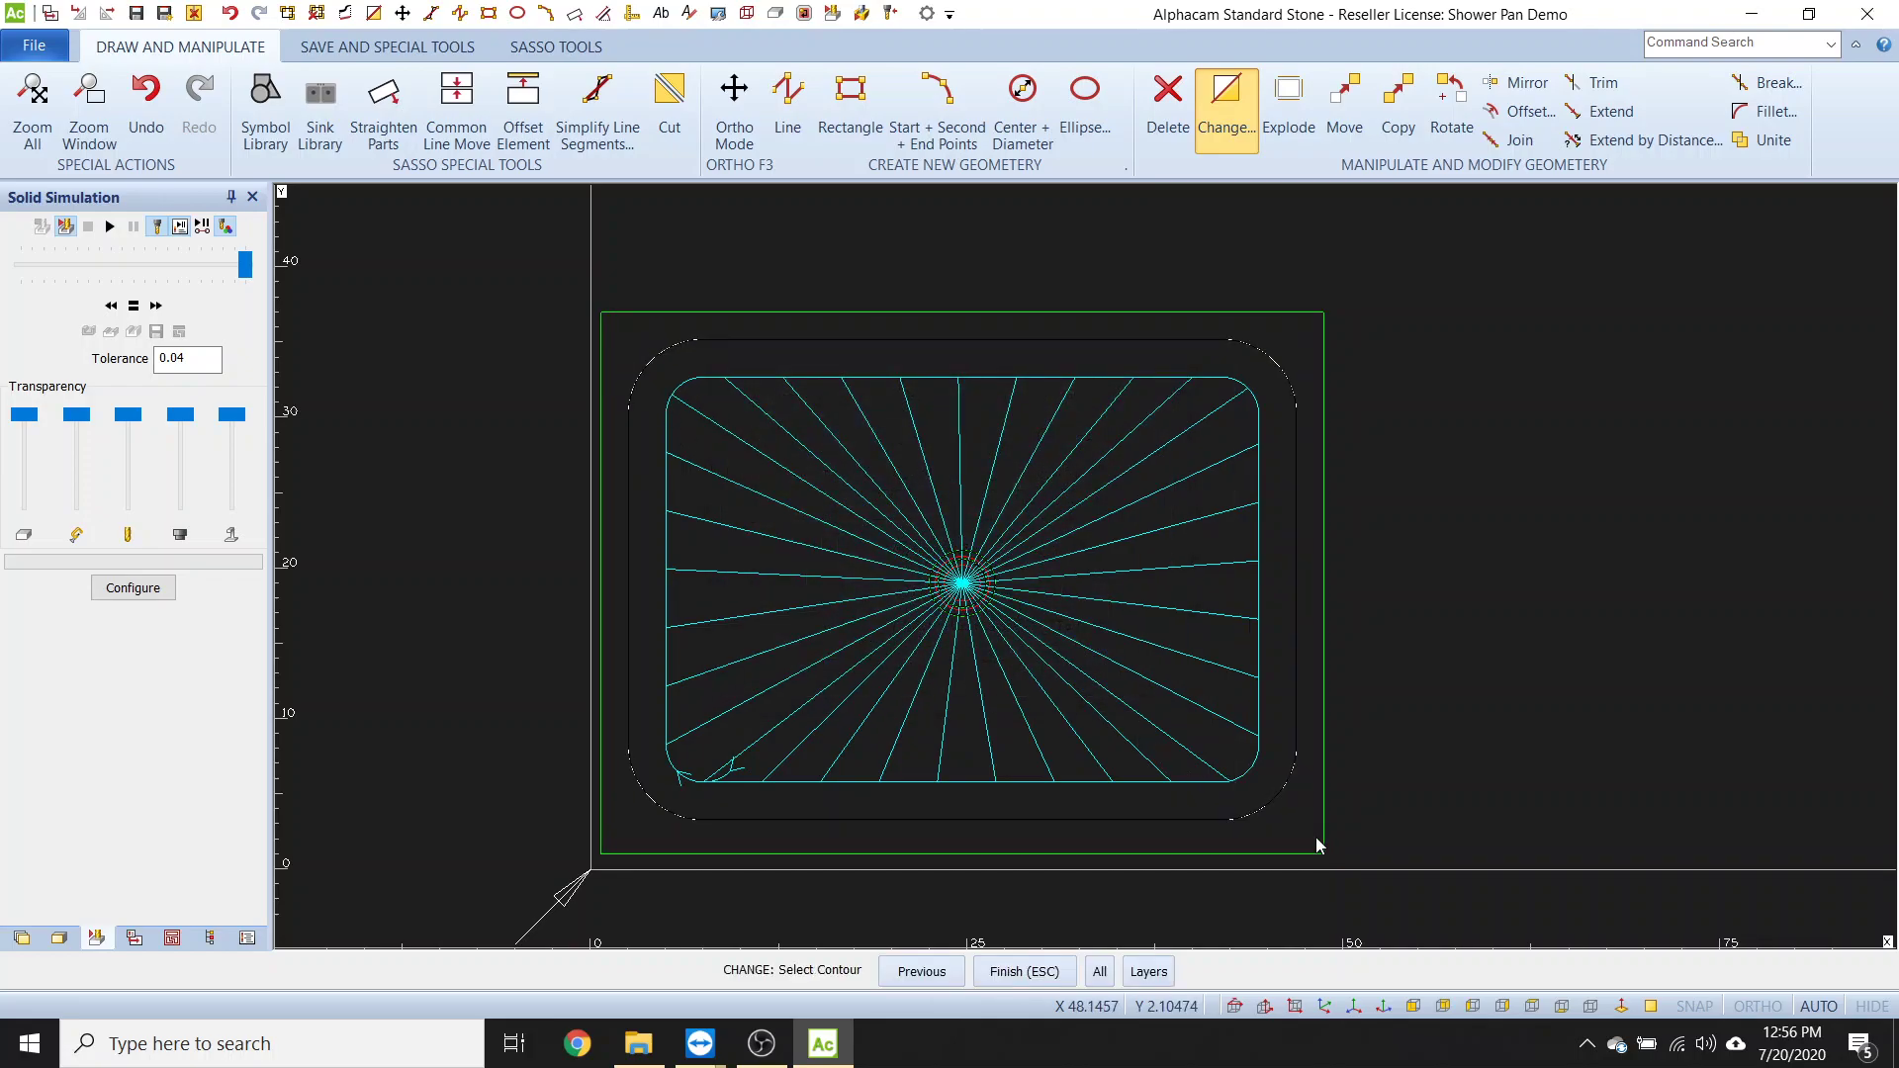
right_click(1460, 624)
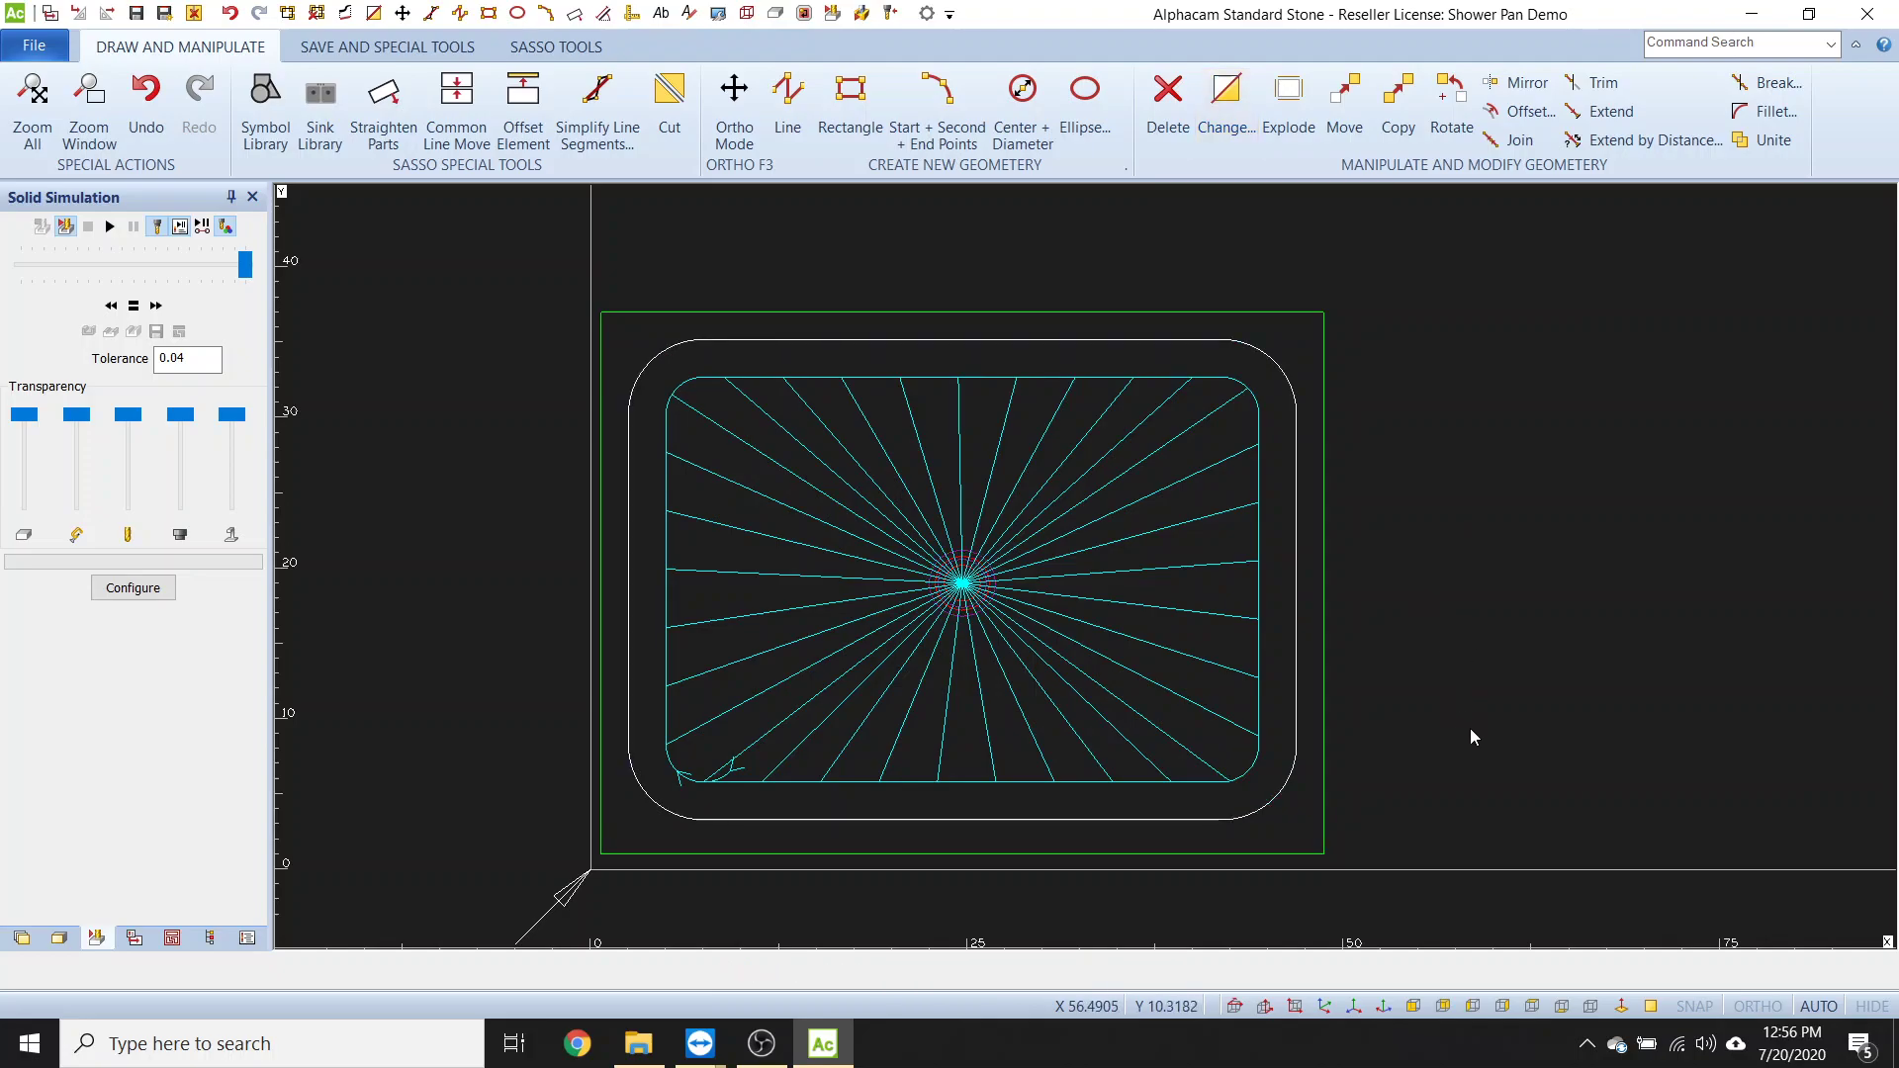
scroll(1484, 732, down, 4)
middle_drag(1570, 733, 590, 598)
middle_drag(1055, 702, 1599, 715)
scroll(886, 603, up, 5)
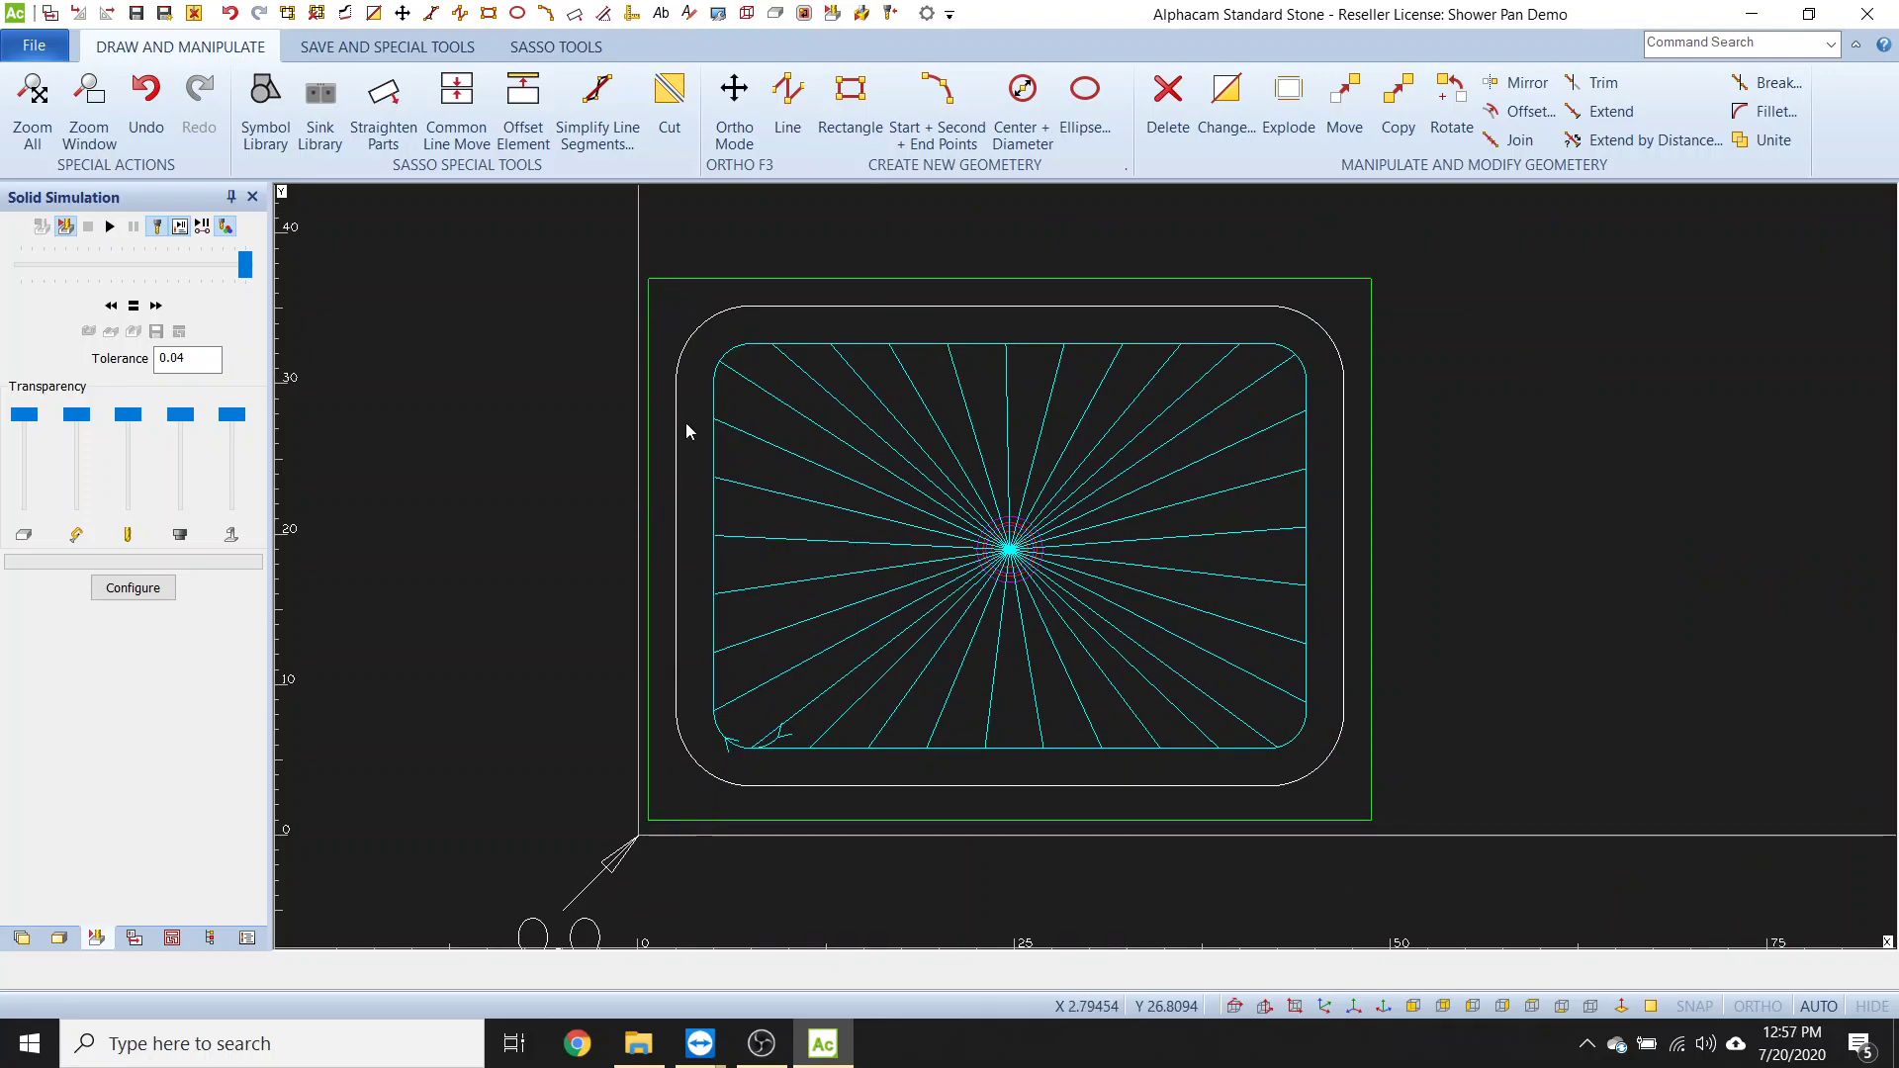
- Regenerate the cut parts for the shower pan
click(597, 55)
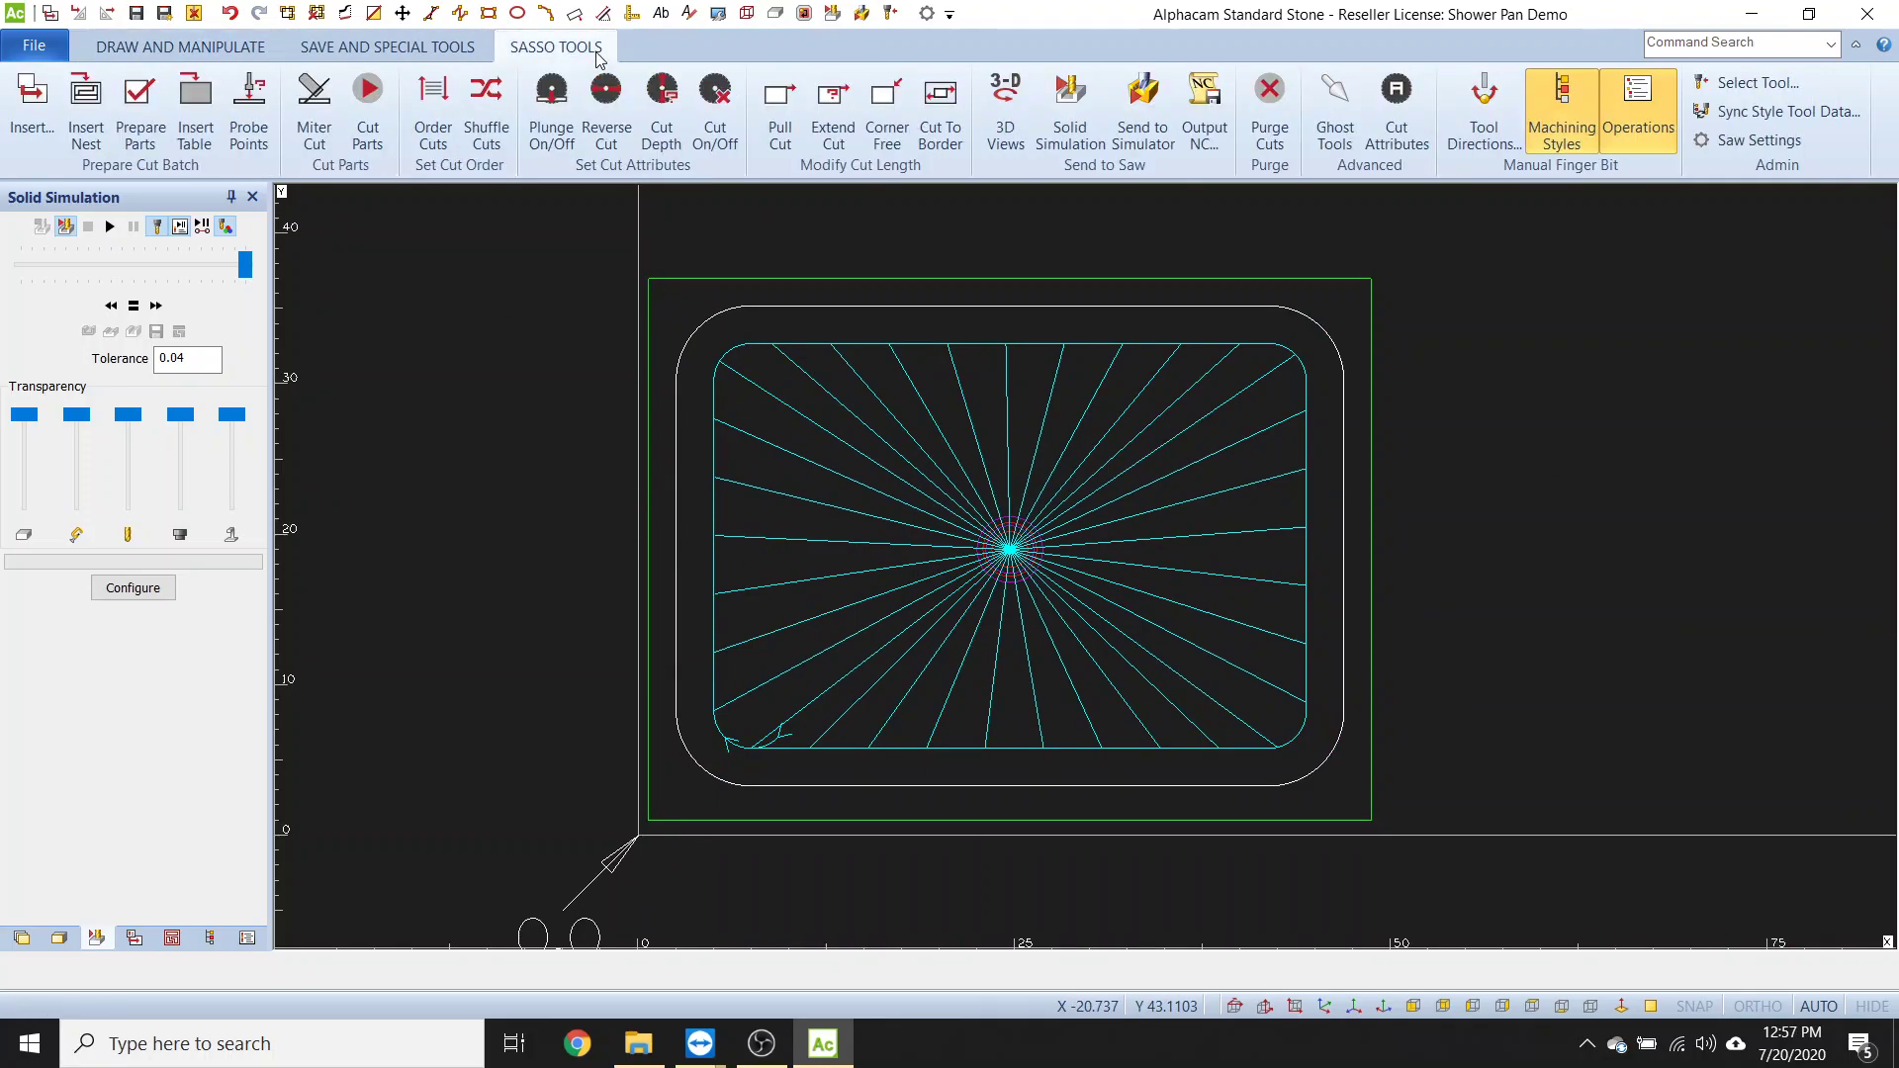
click(374, 128)
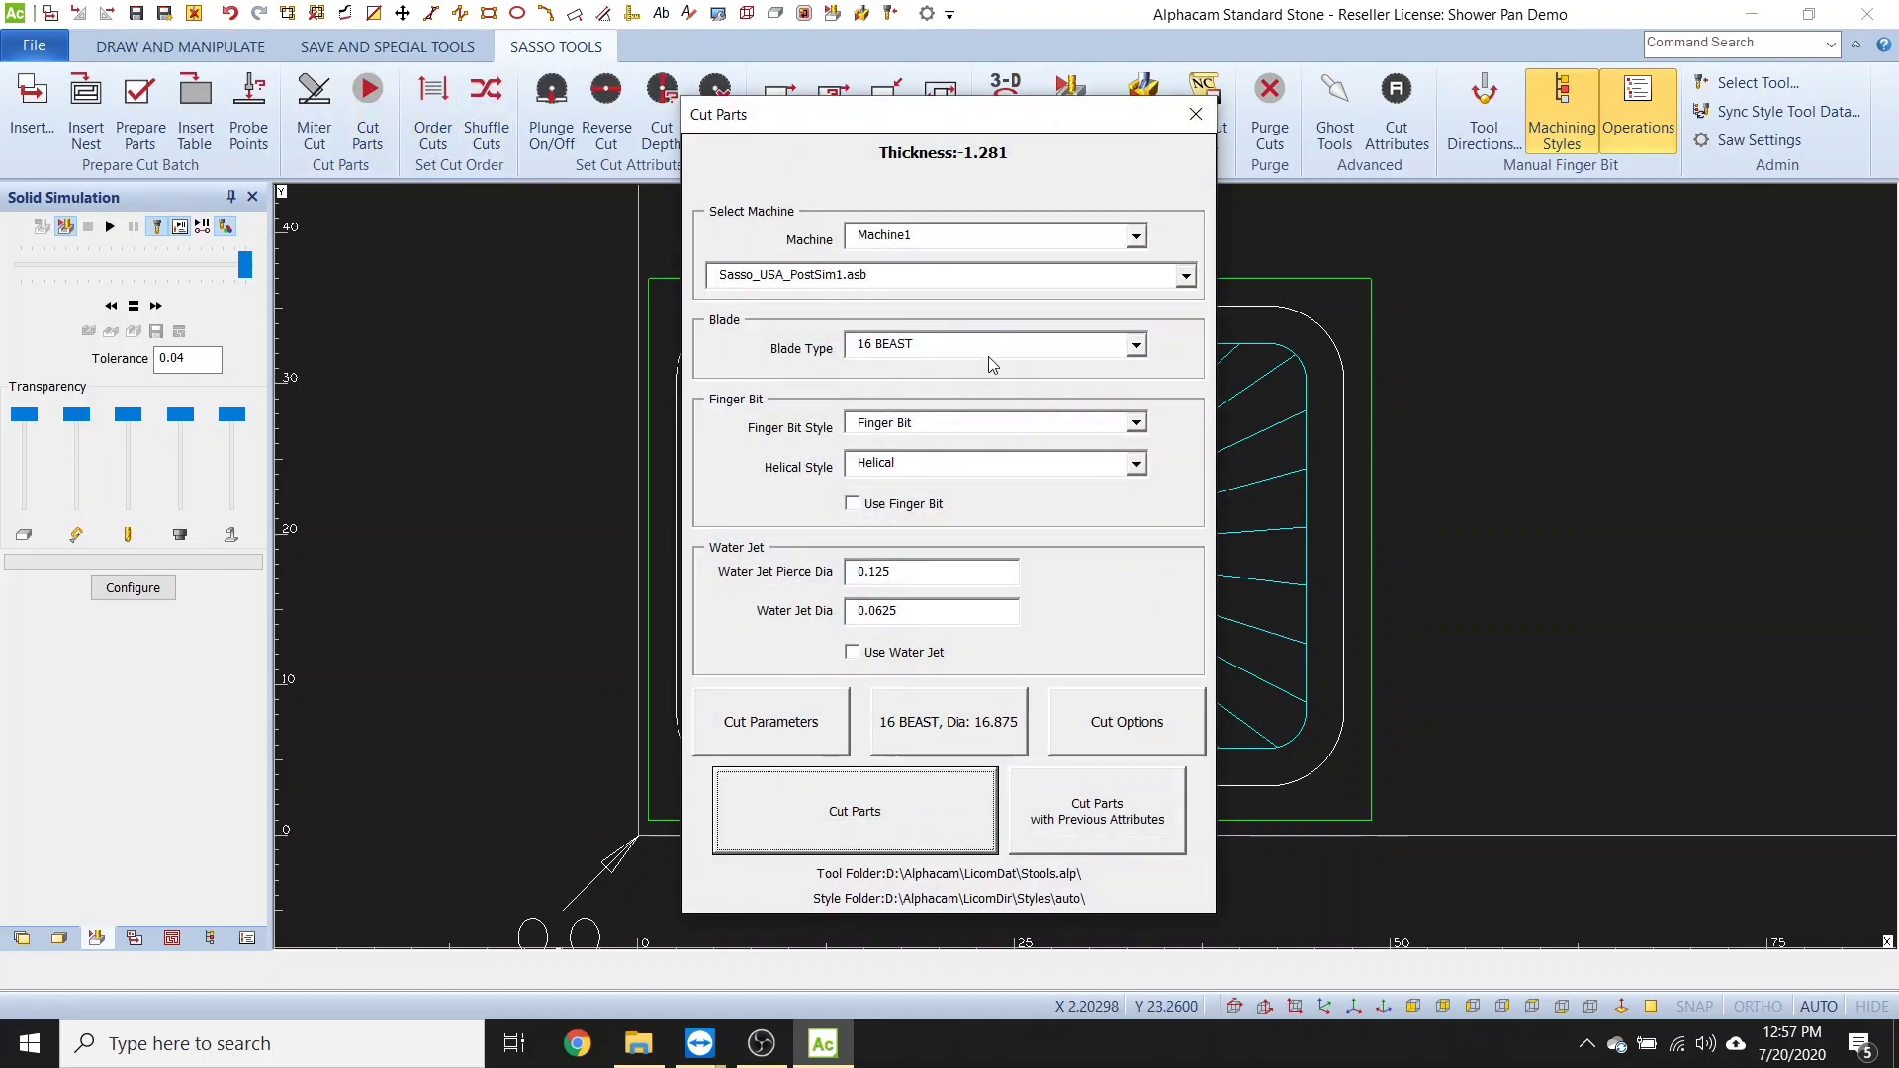
click(832, 837)
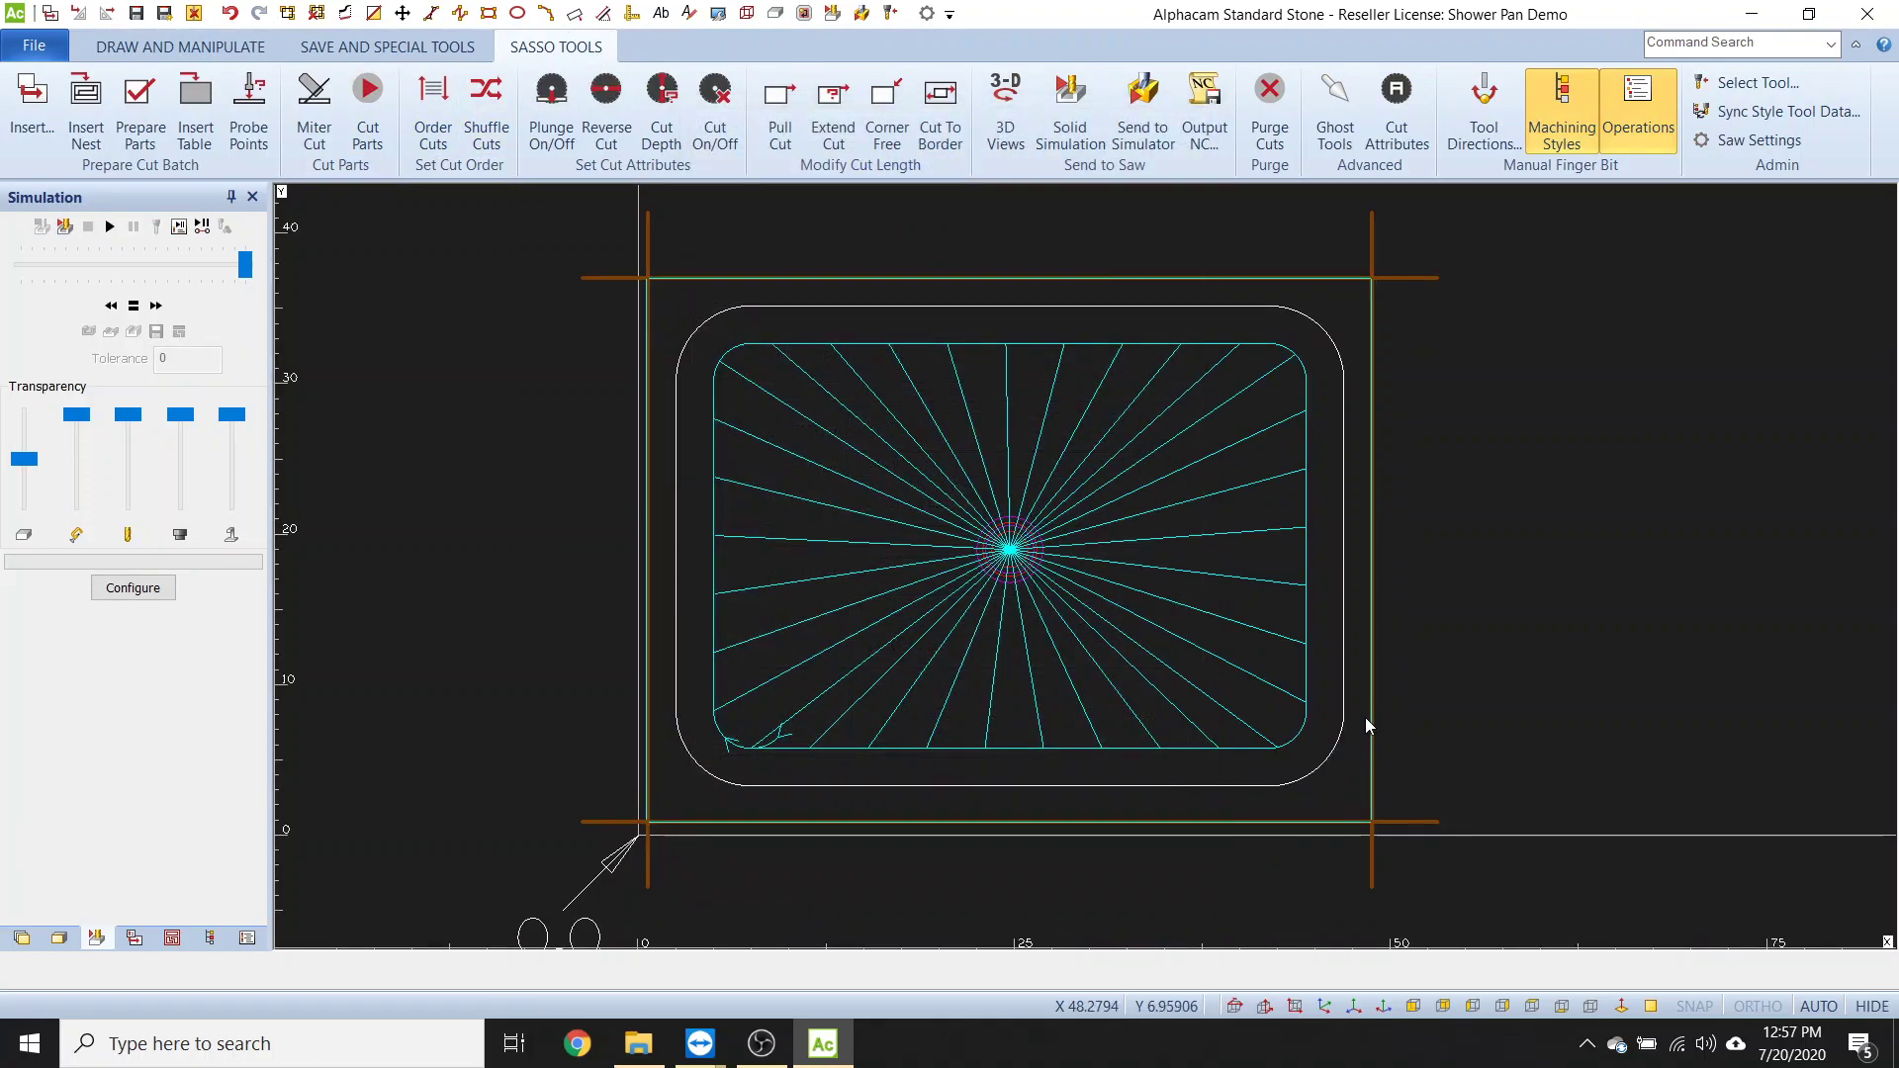
- Run the solid simulation of the new cuts and zoom in on the 3D isometric view
click(1071, 109)
click(111, 227)
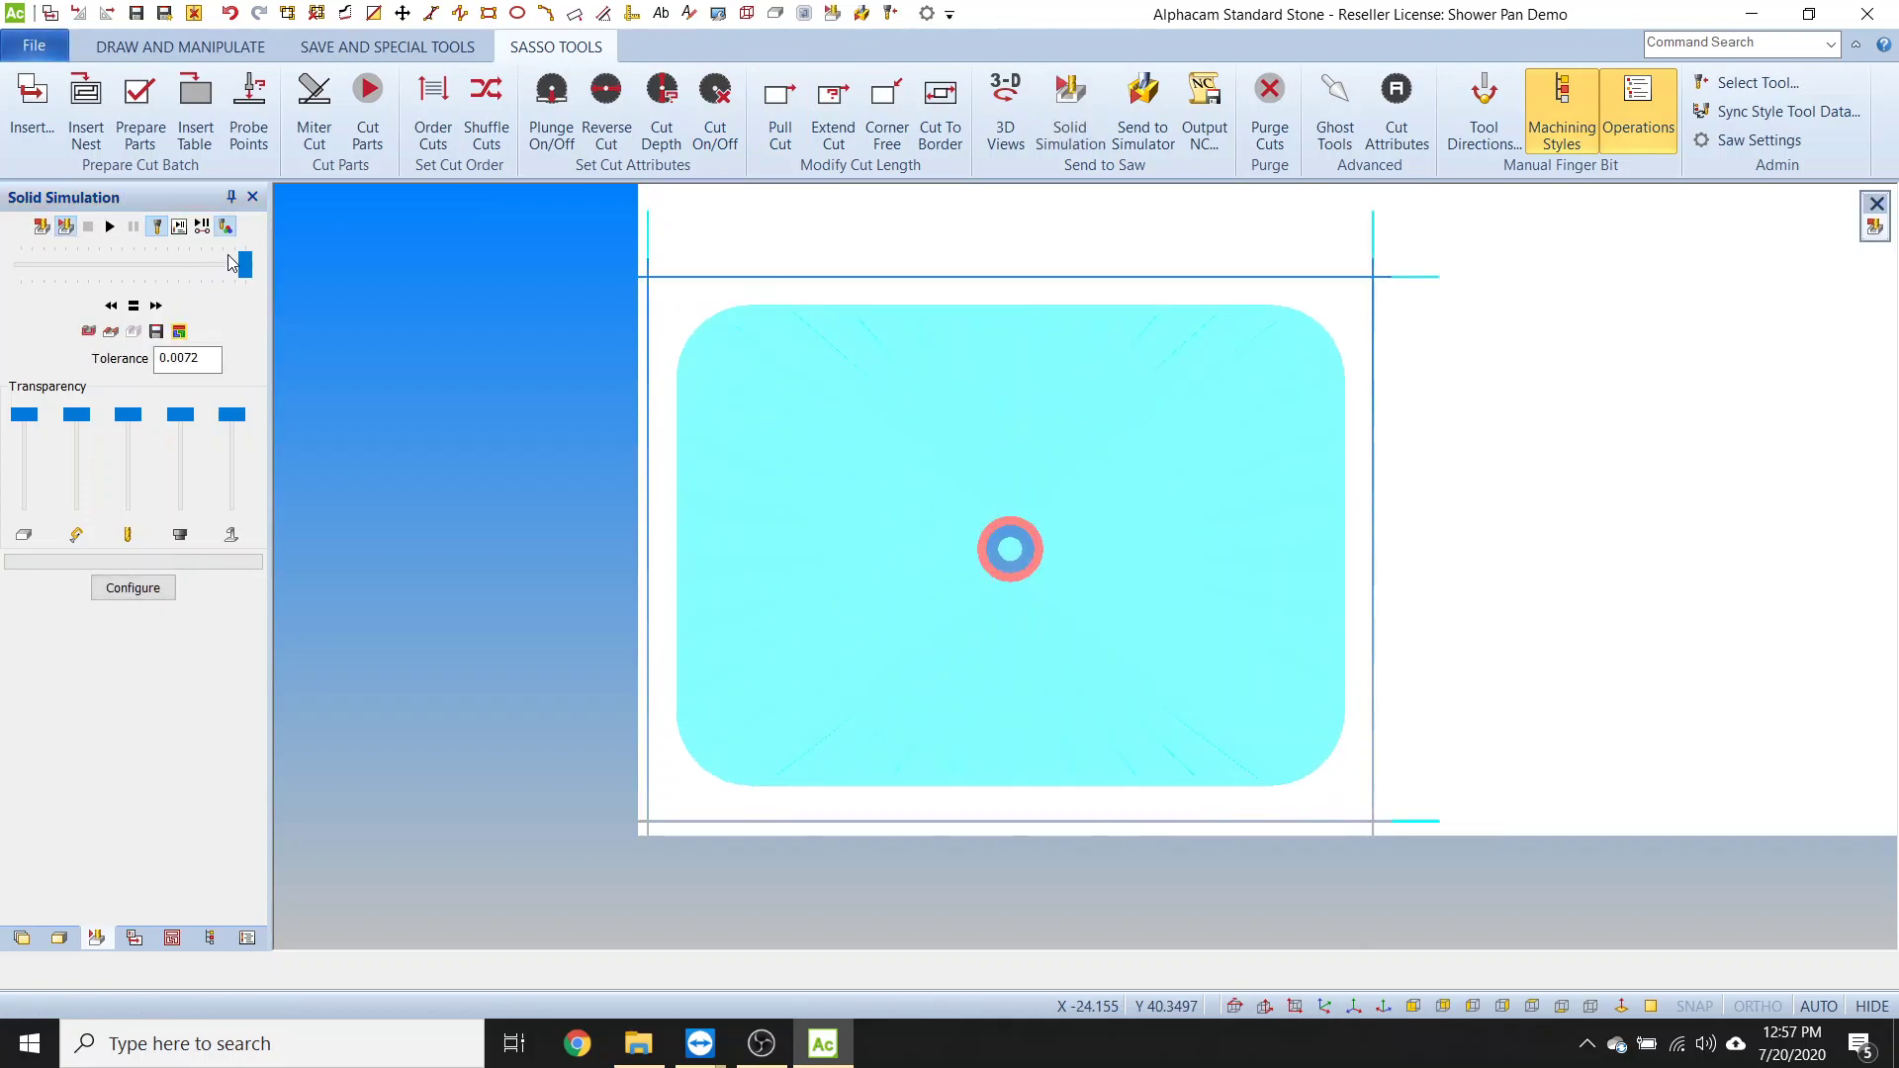
click(1354, 1006)
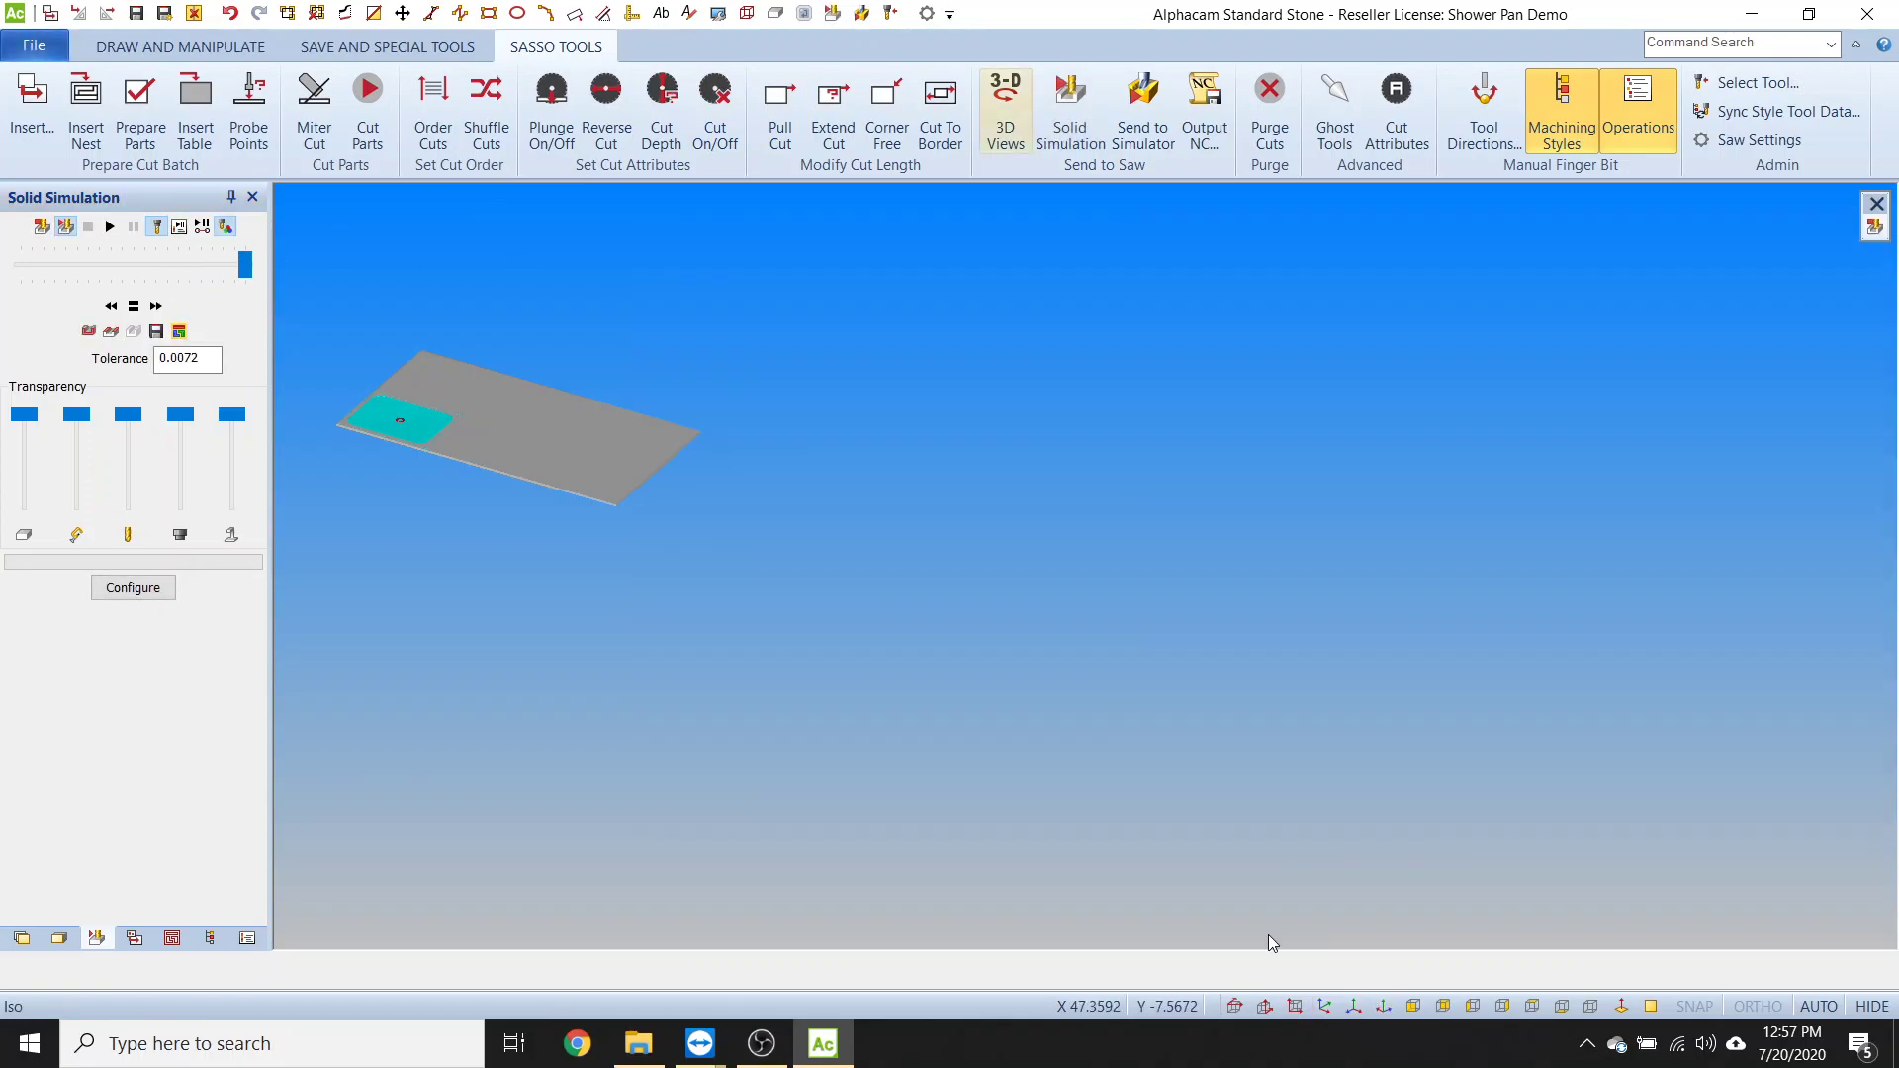
scroll(641, 615, up, 10)
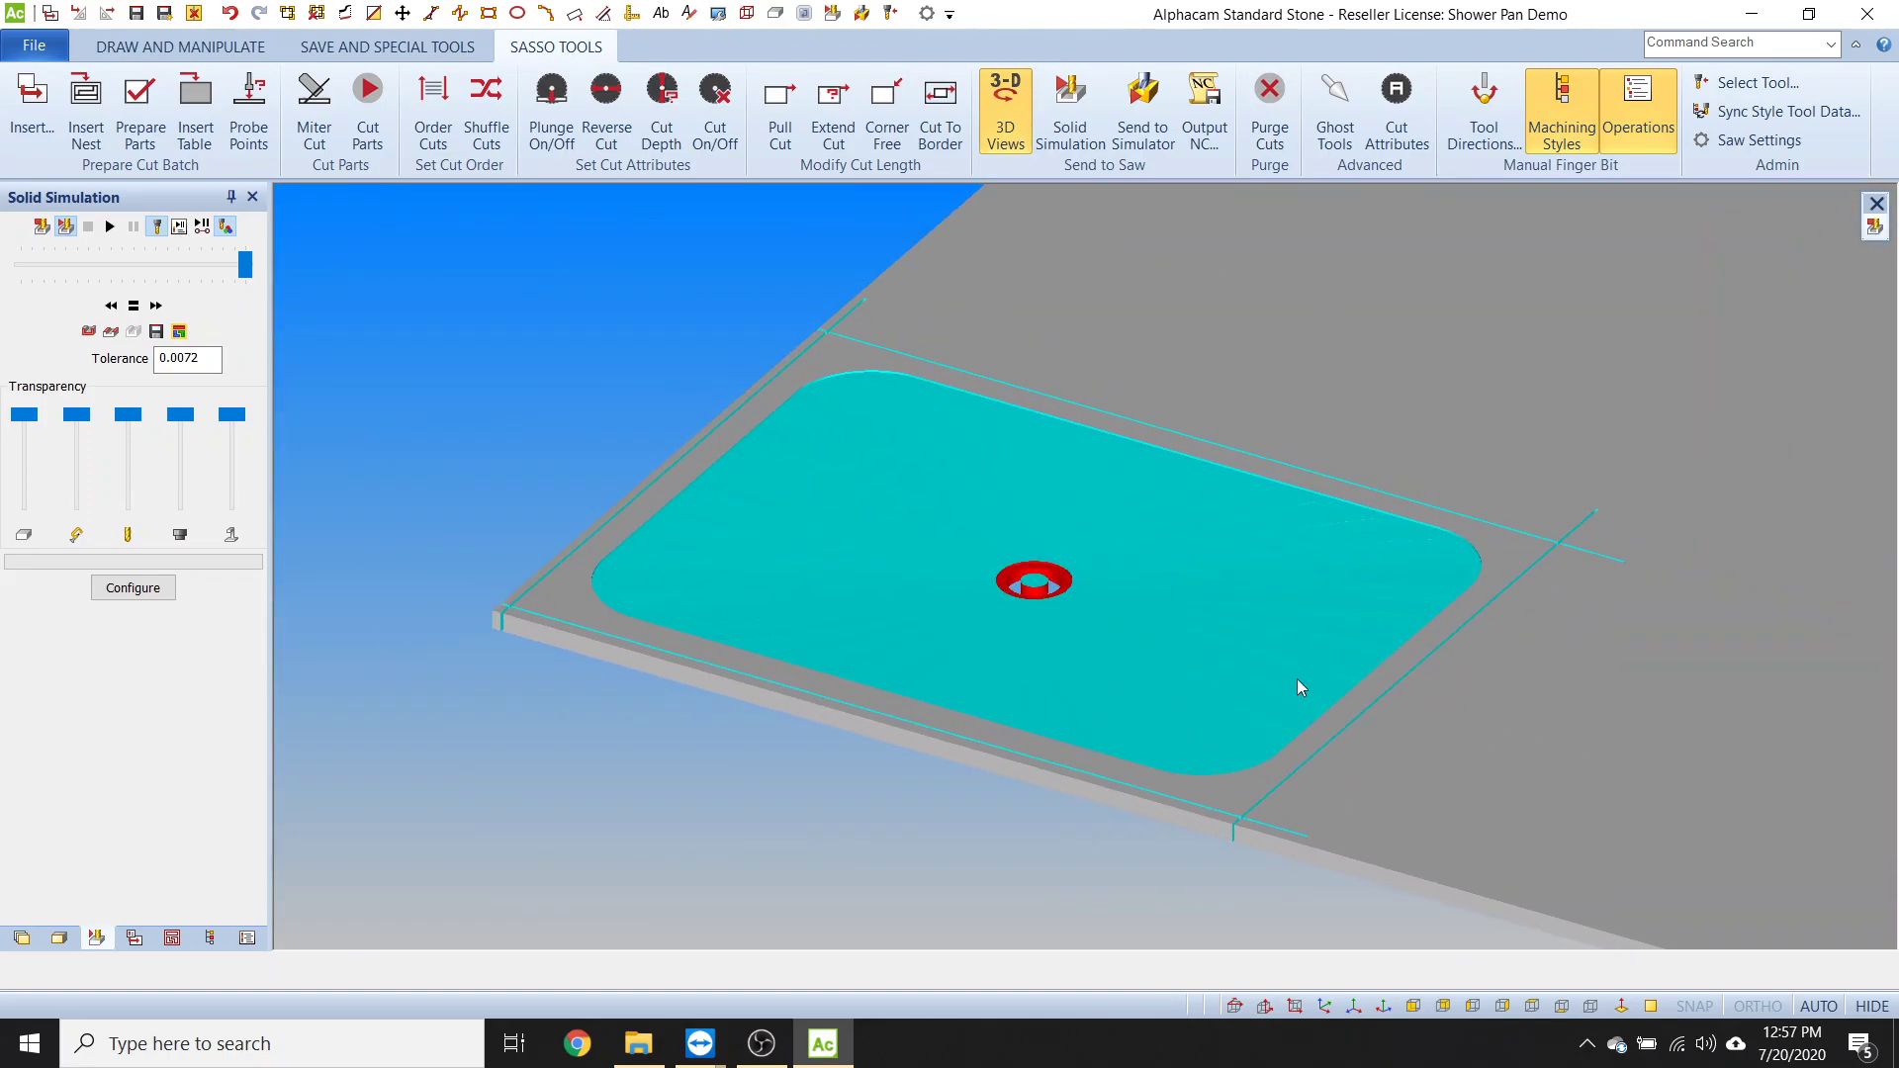
scroll(1286, 665, up, 5)
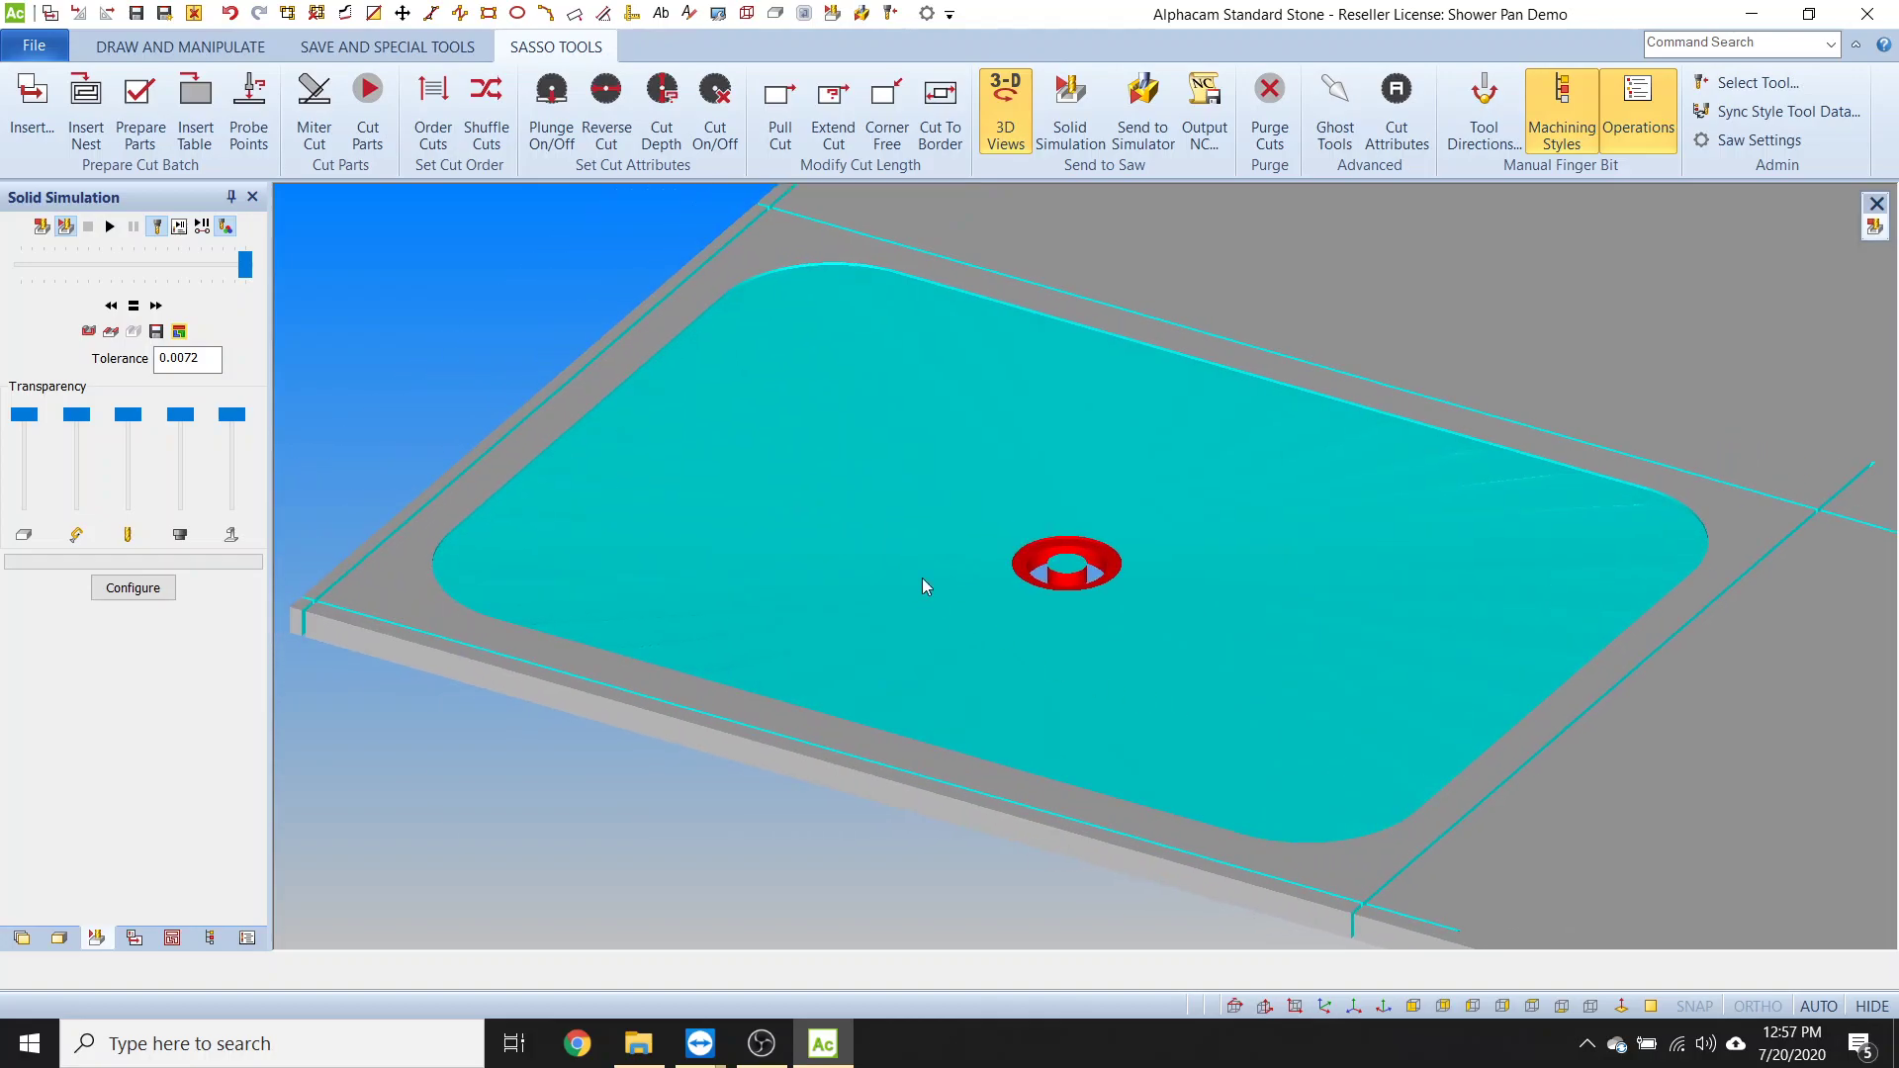
- Find Time Study through Command Search and confirm the Alphastudy add-in is available
click(1739, 45)
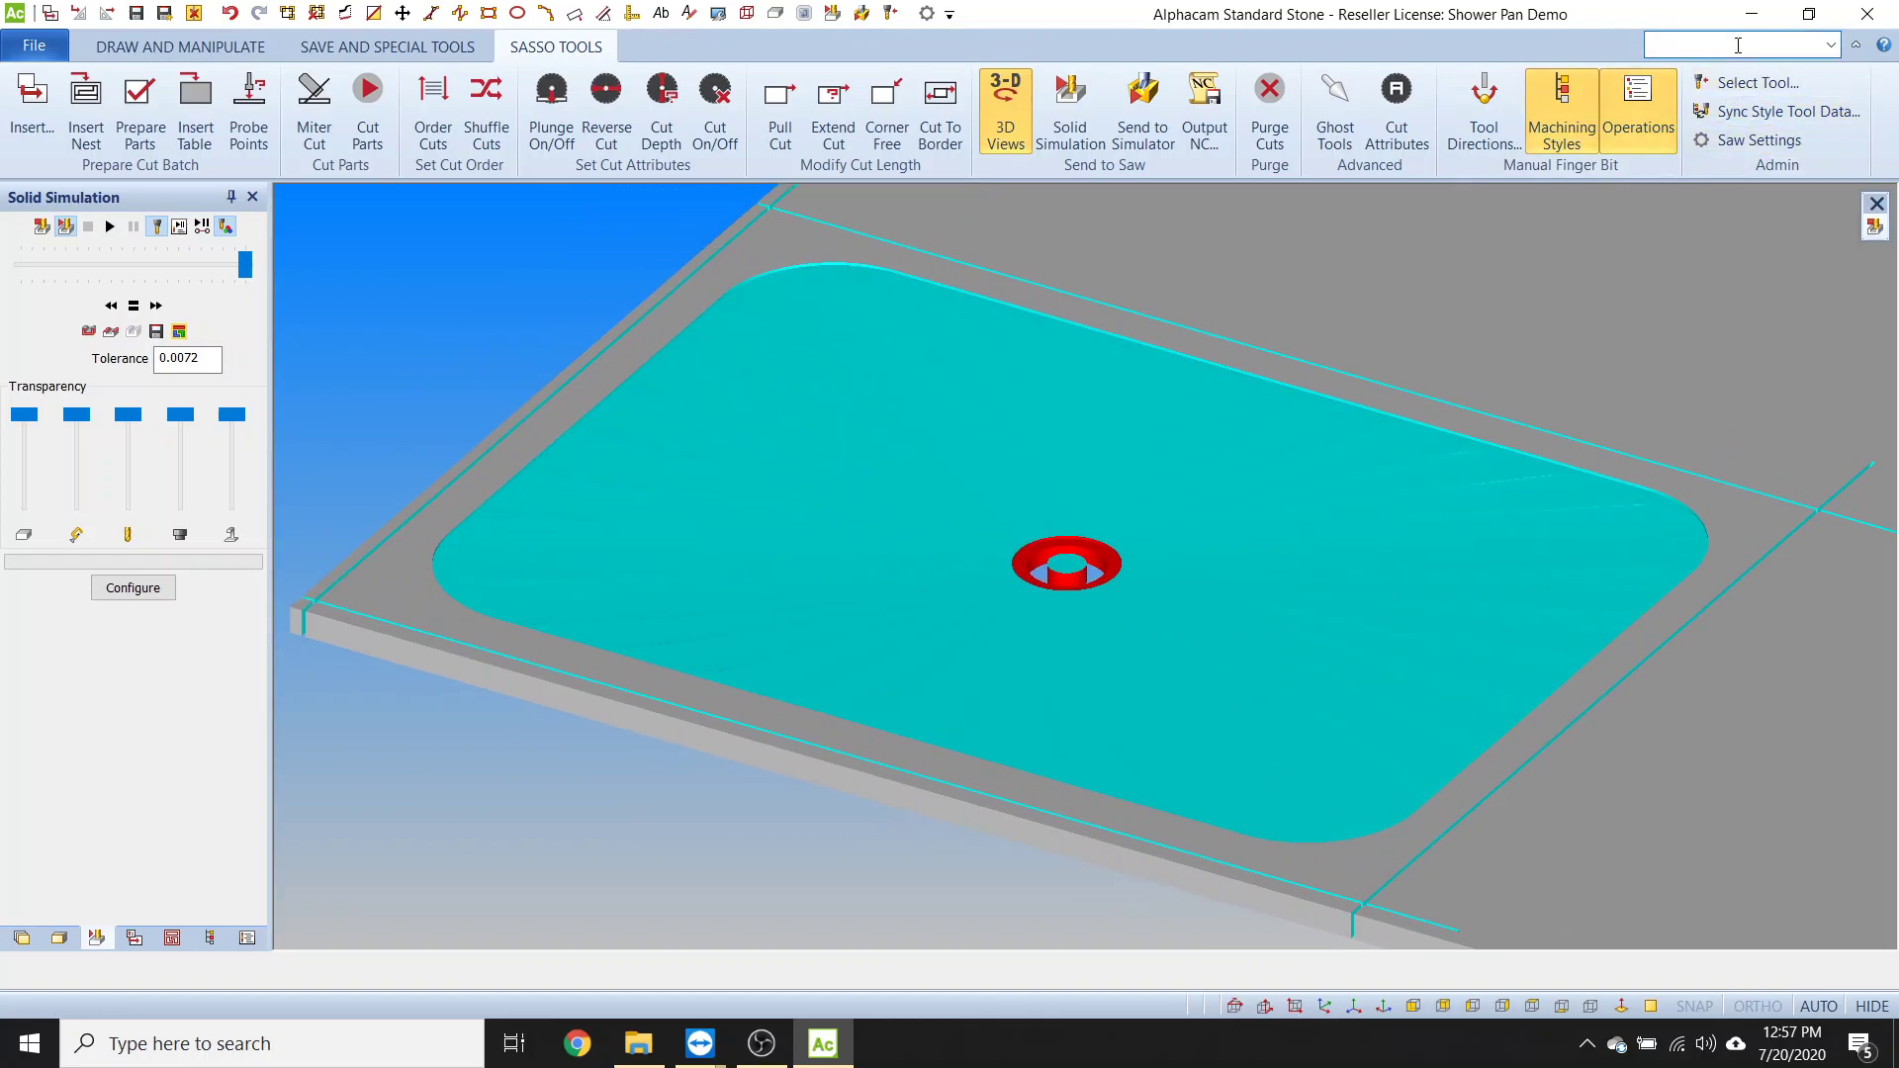
text(time)
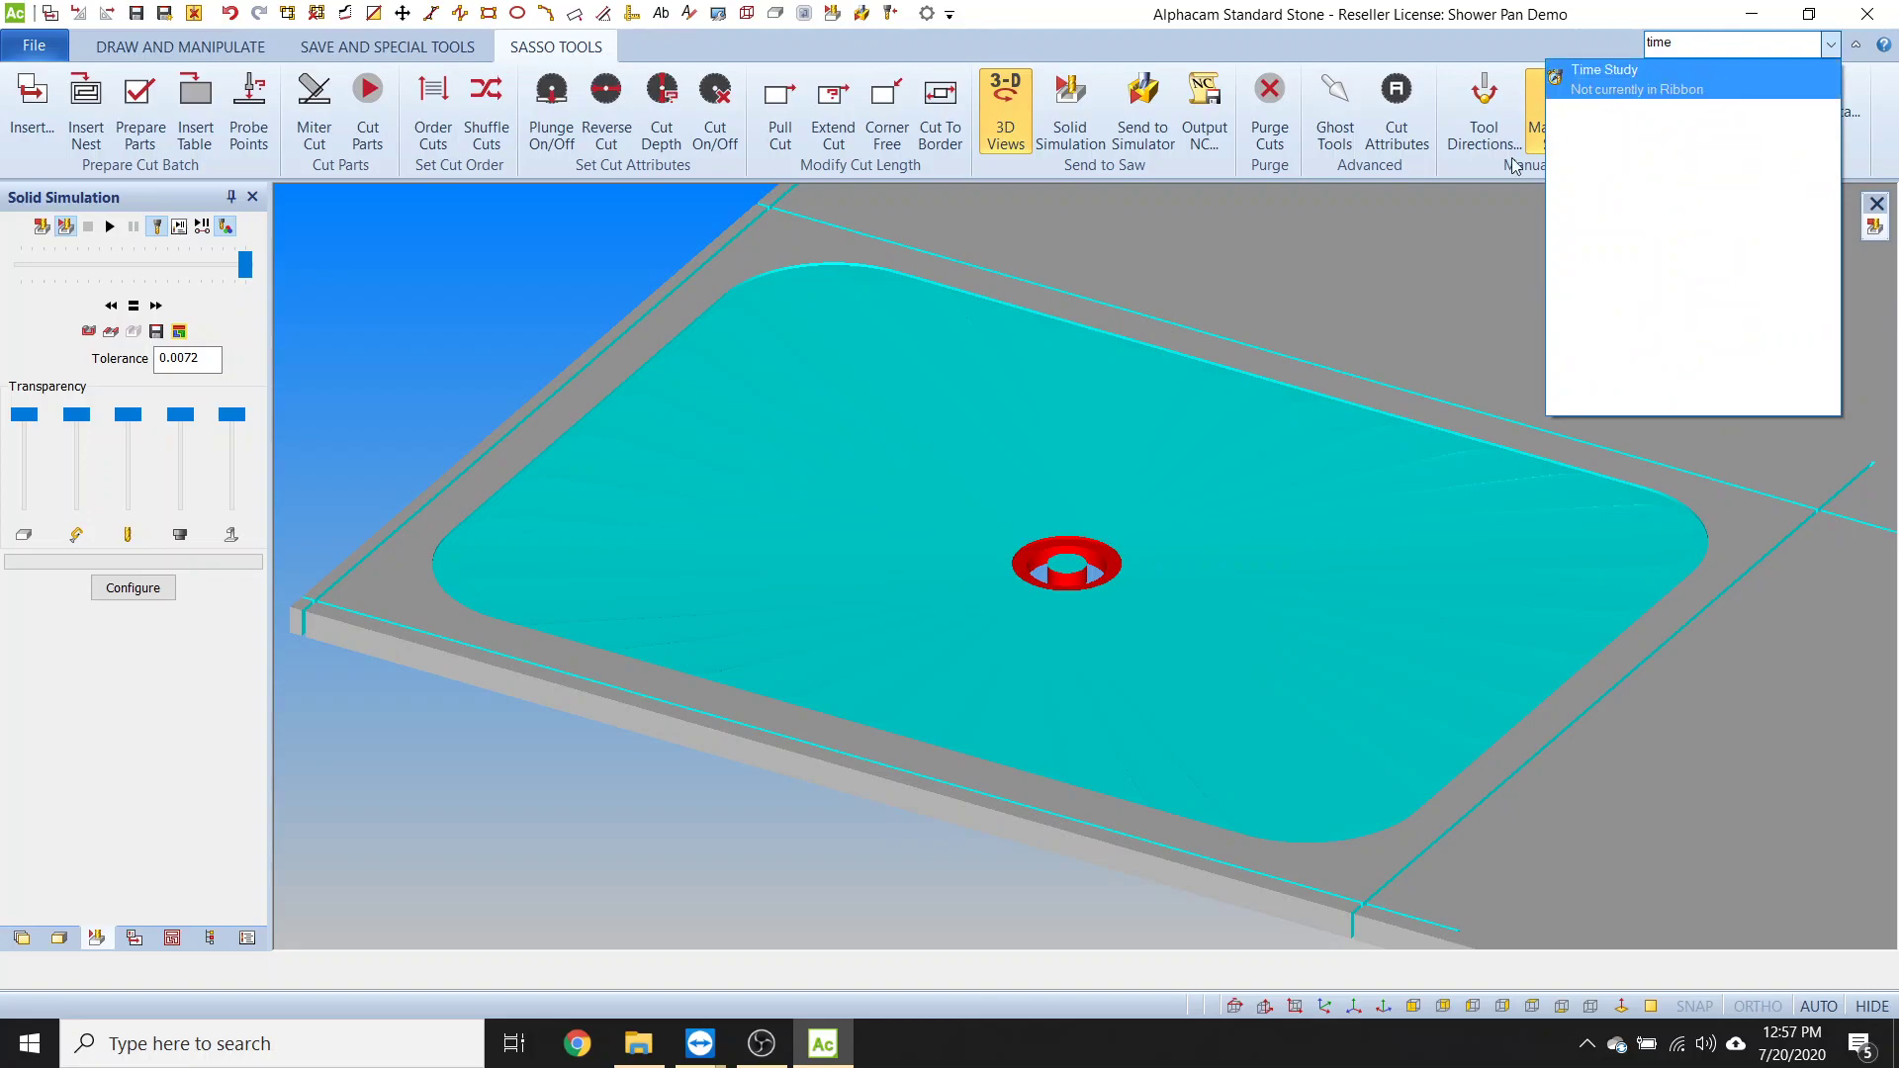
key(Return)
click(387, 47)
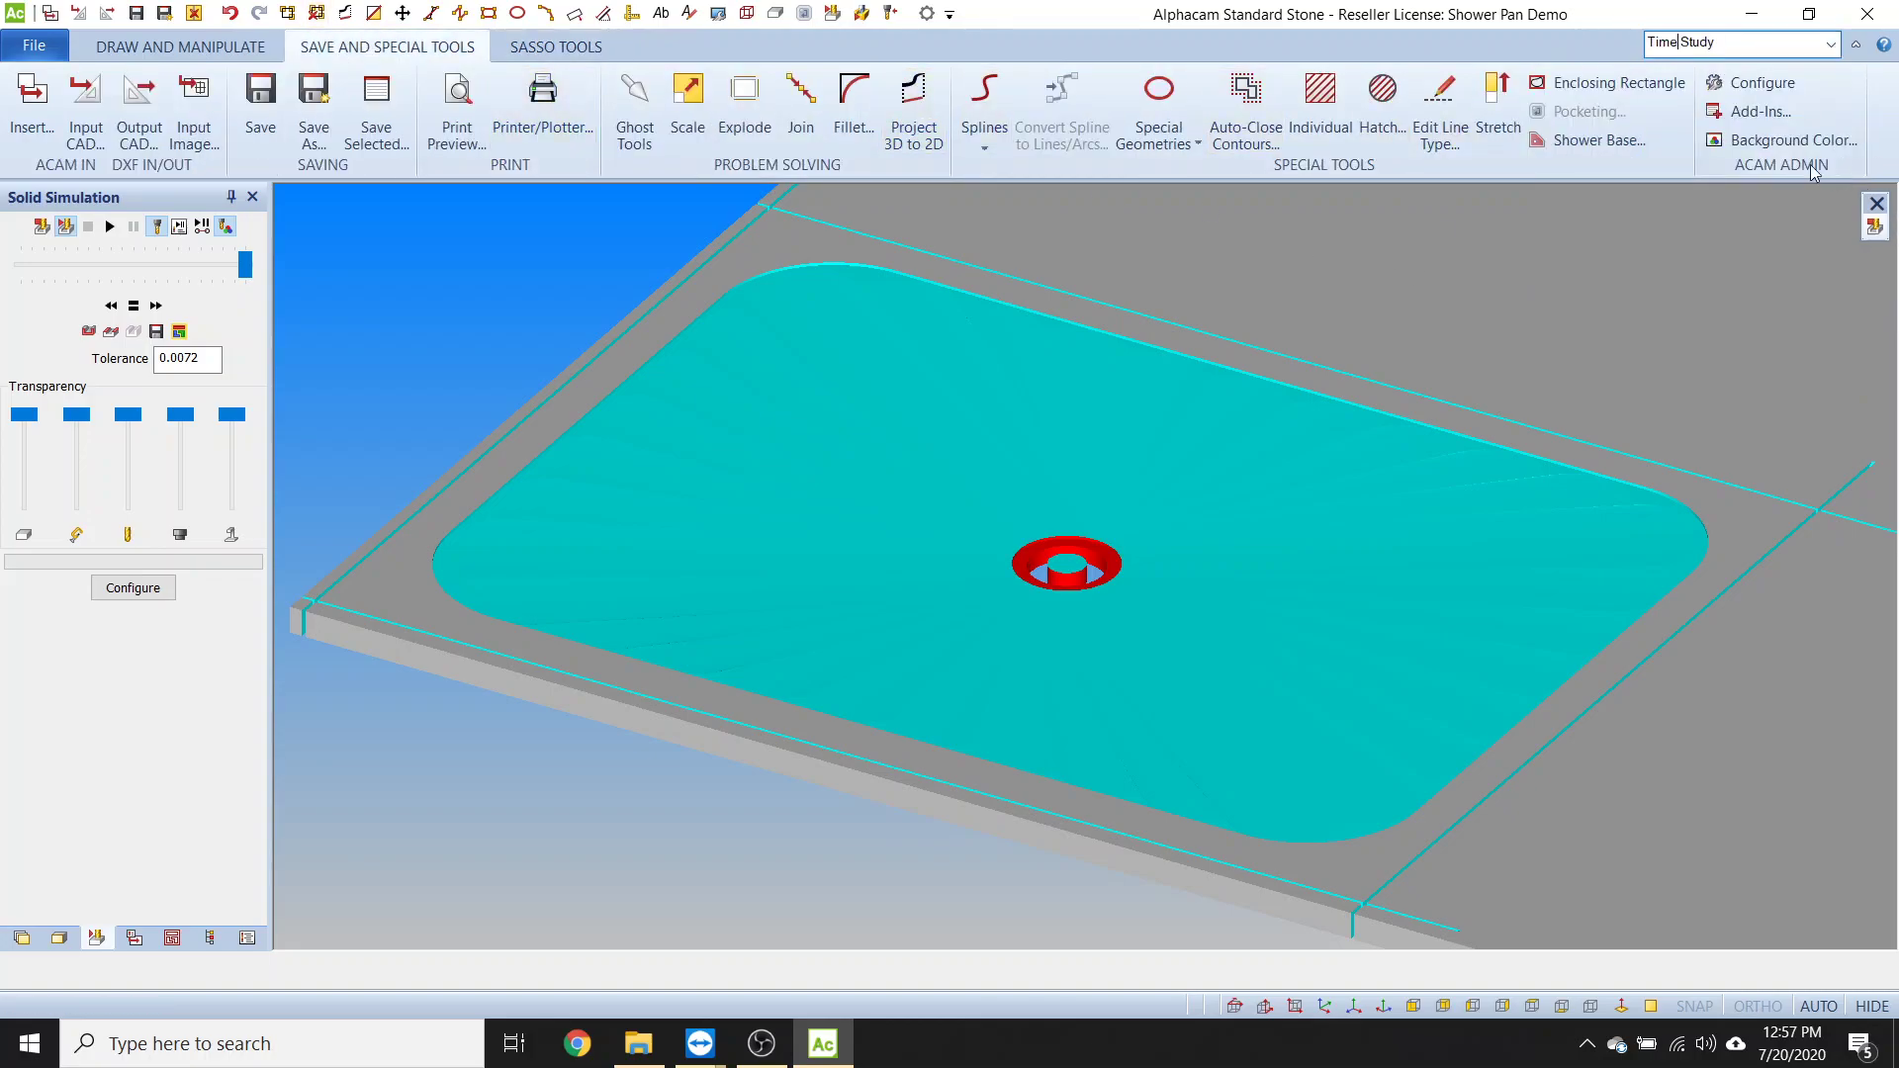
click(1751, 113)
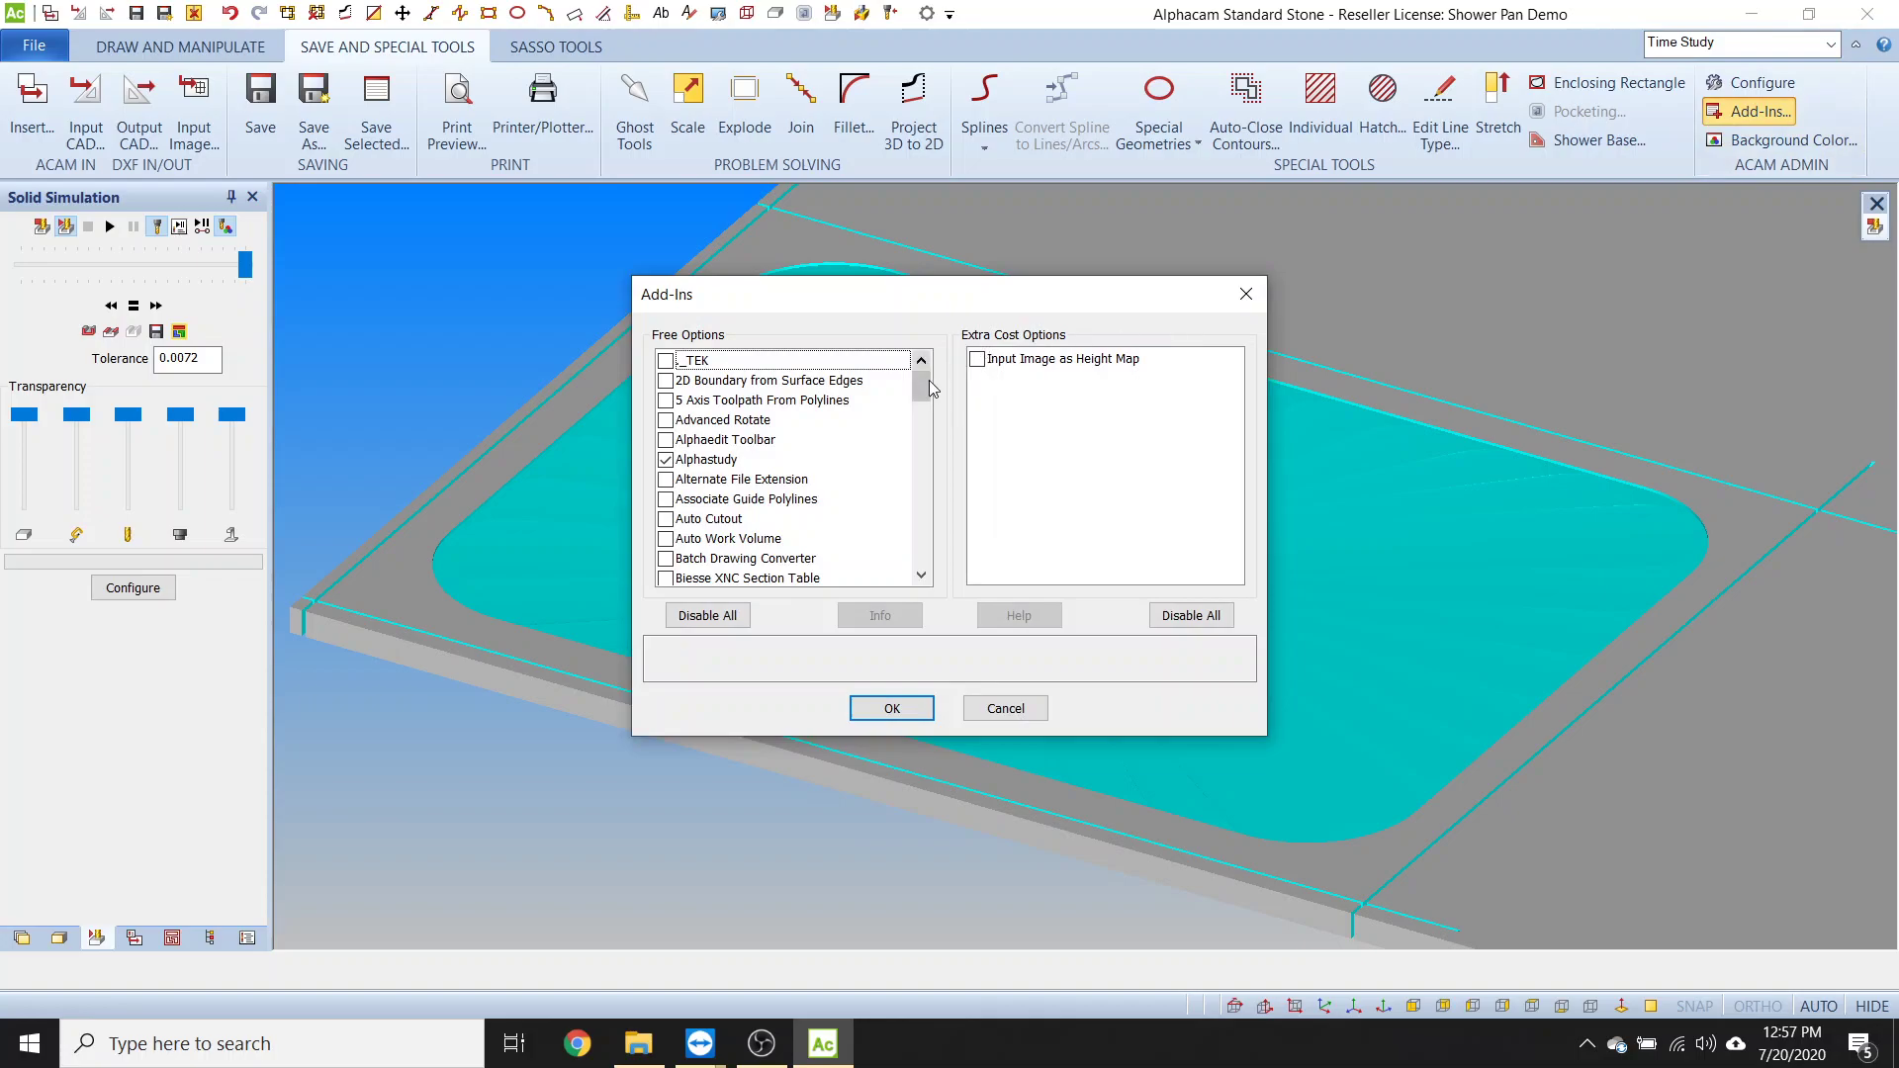
mouse_move(928, 382)
mouse_down()
mouse_move(918, 571)
mouse_move(902, 387)
mouse_up()
click(698, 461)
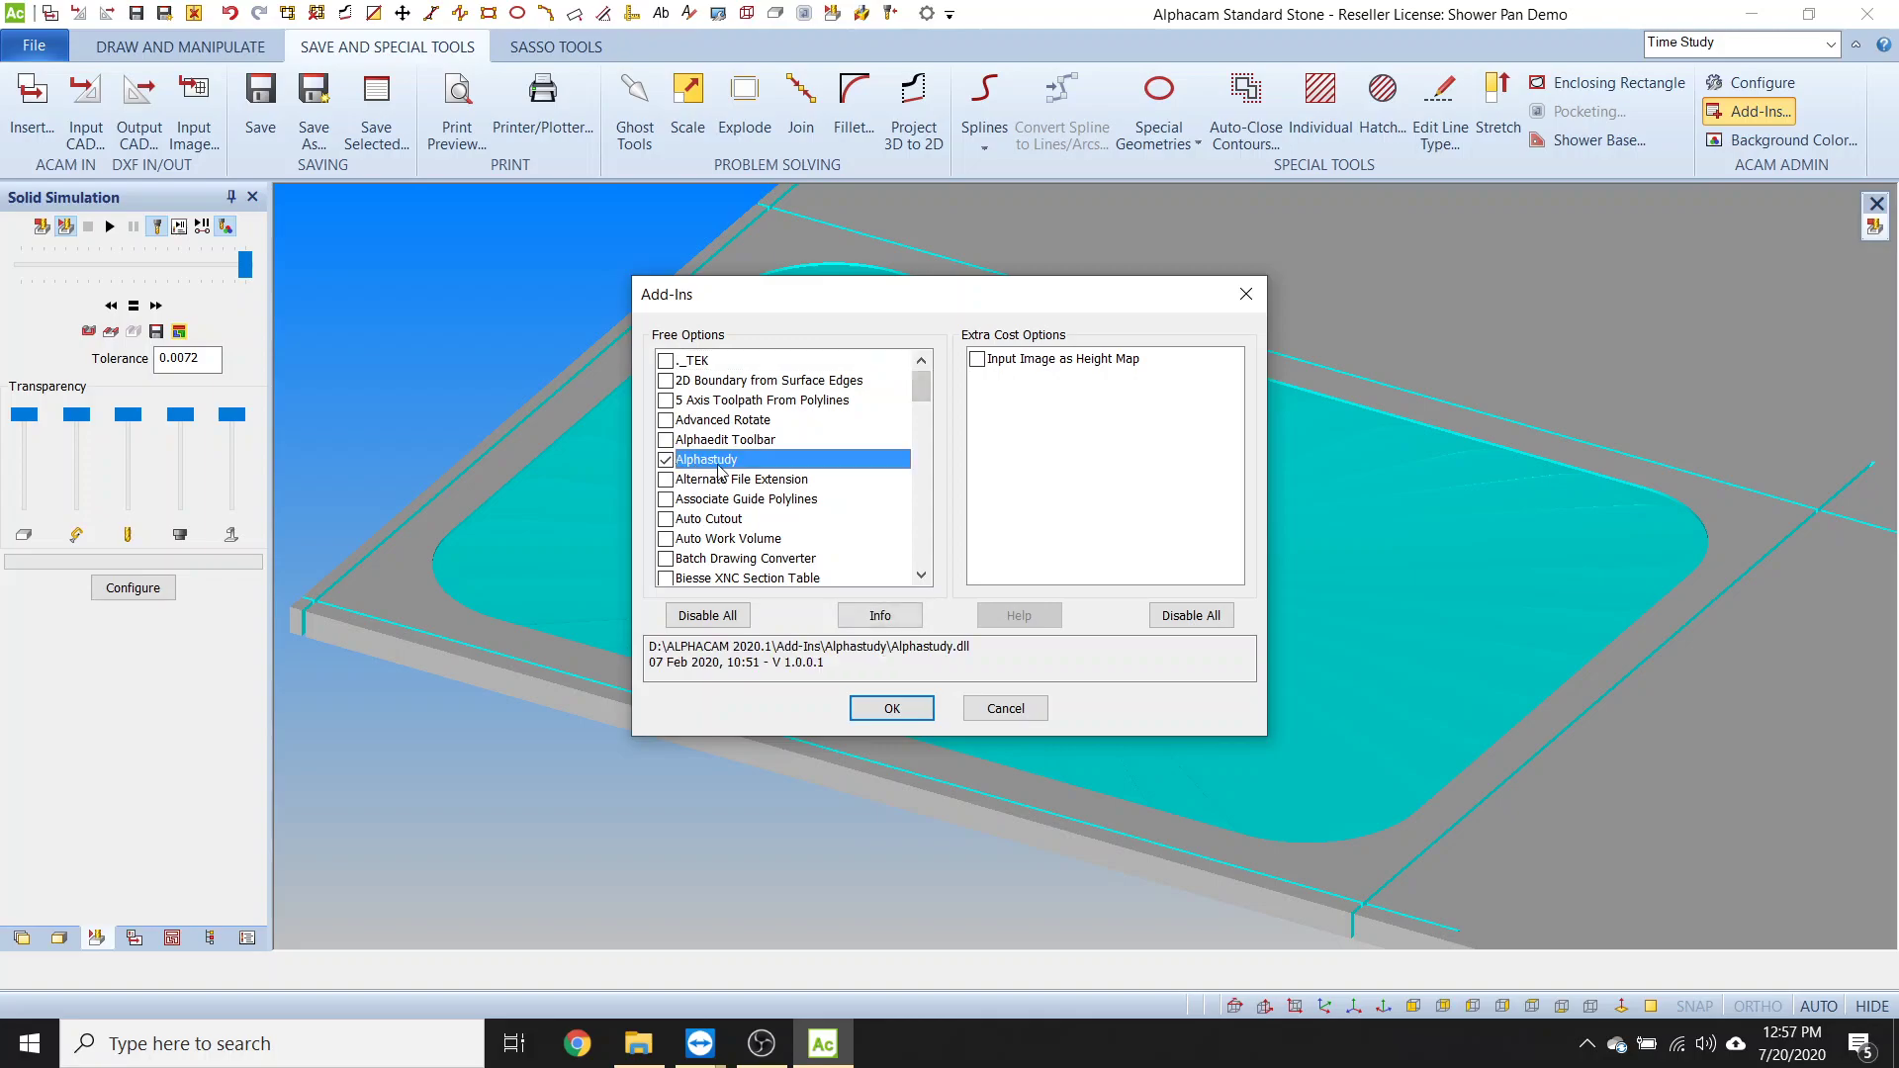
click(1006, 710)
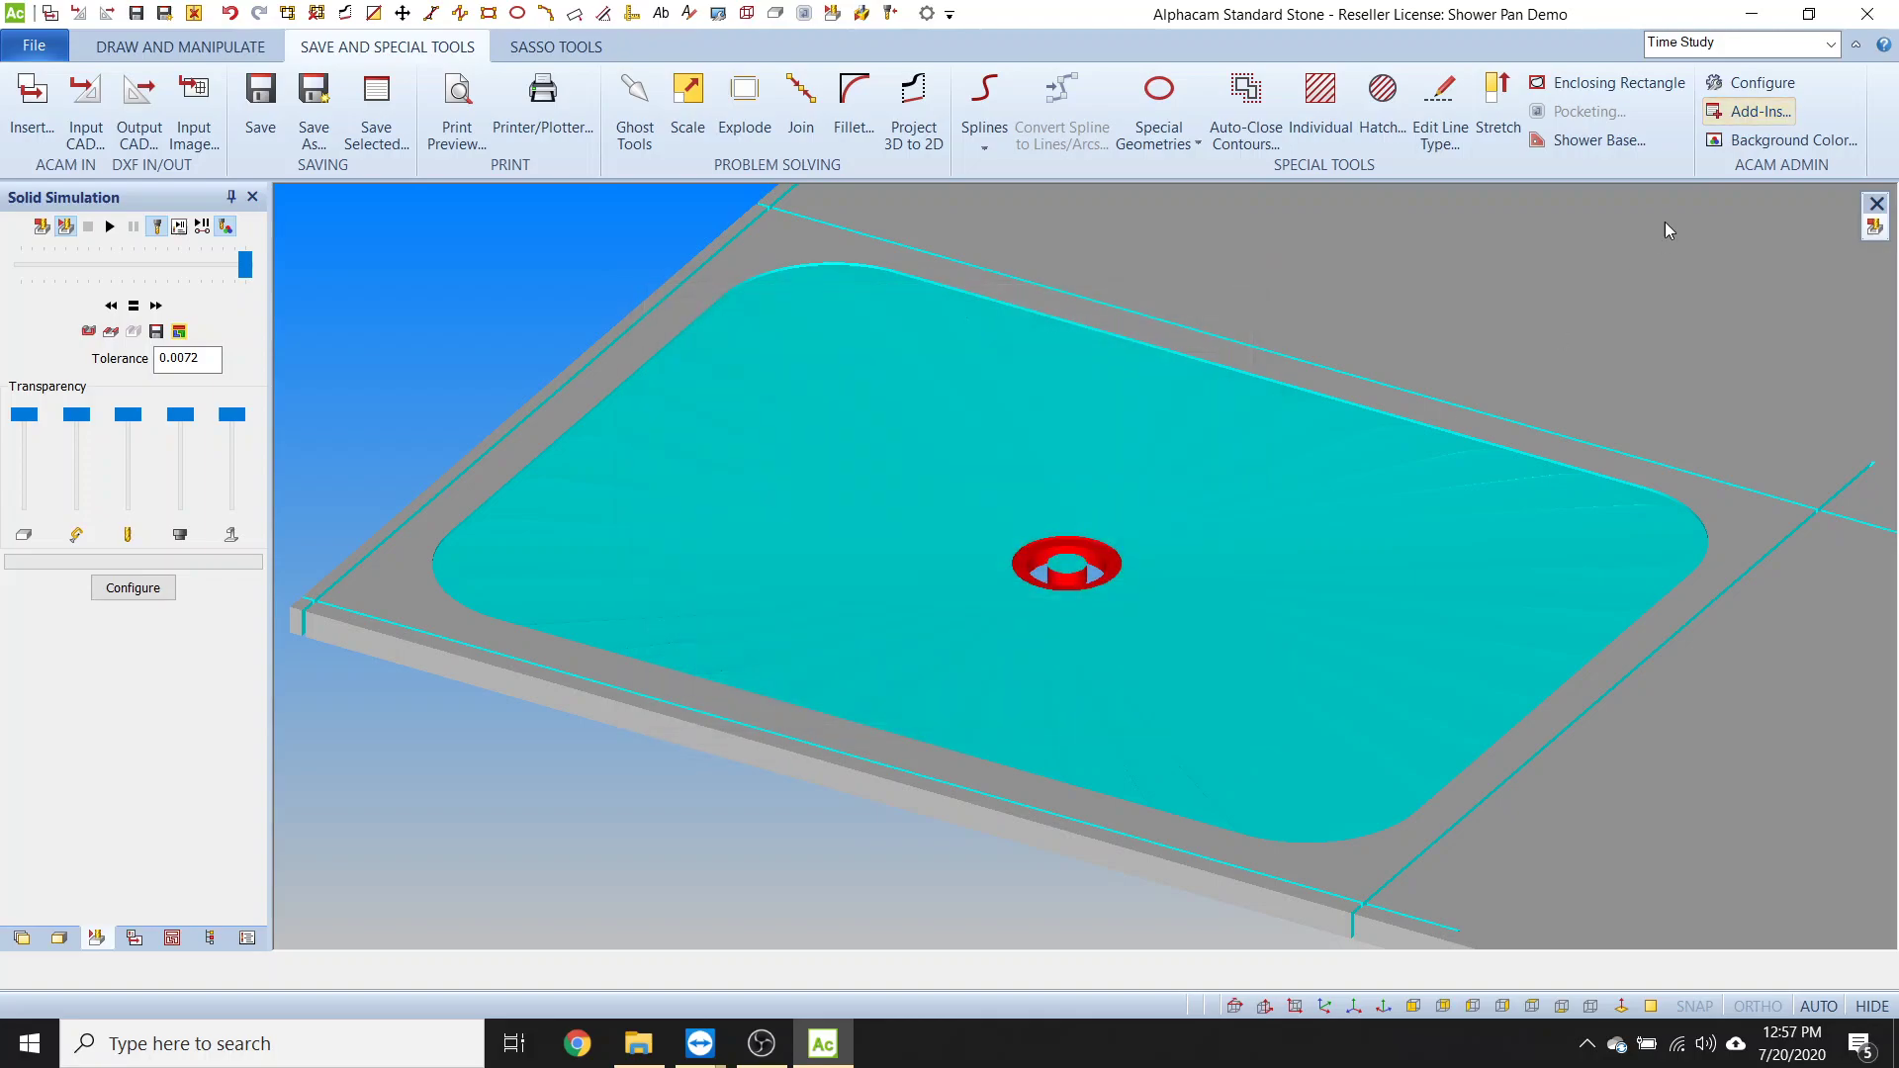
- Run the time study with a 30000 mm/min rapid rate
click(1751, 44)
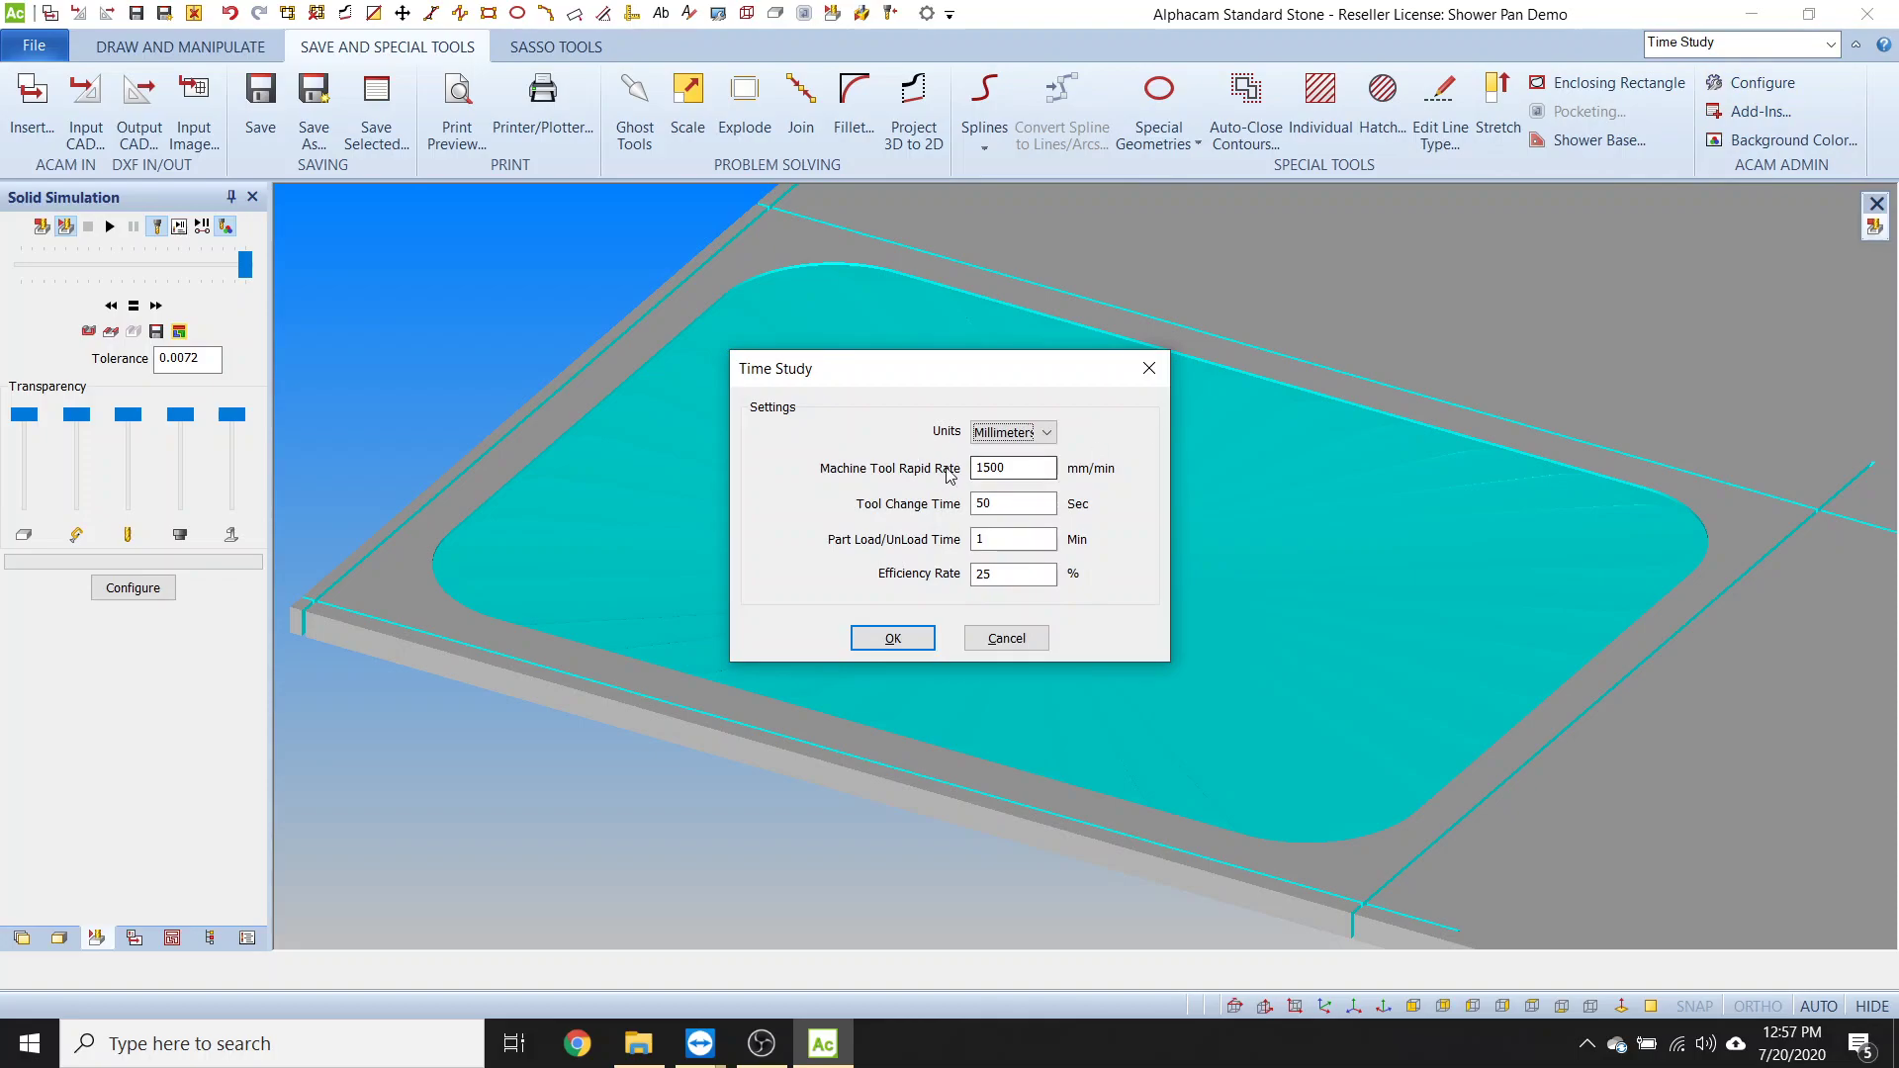
key(Tab)
text(30000)
double_click(1004, 577)
drag(967, 373, 1500, 382)
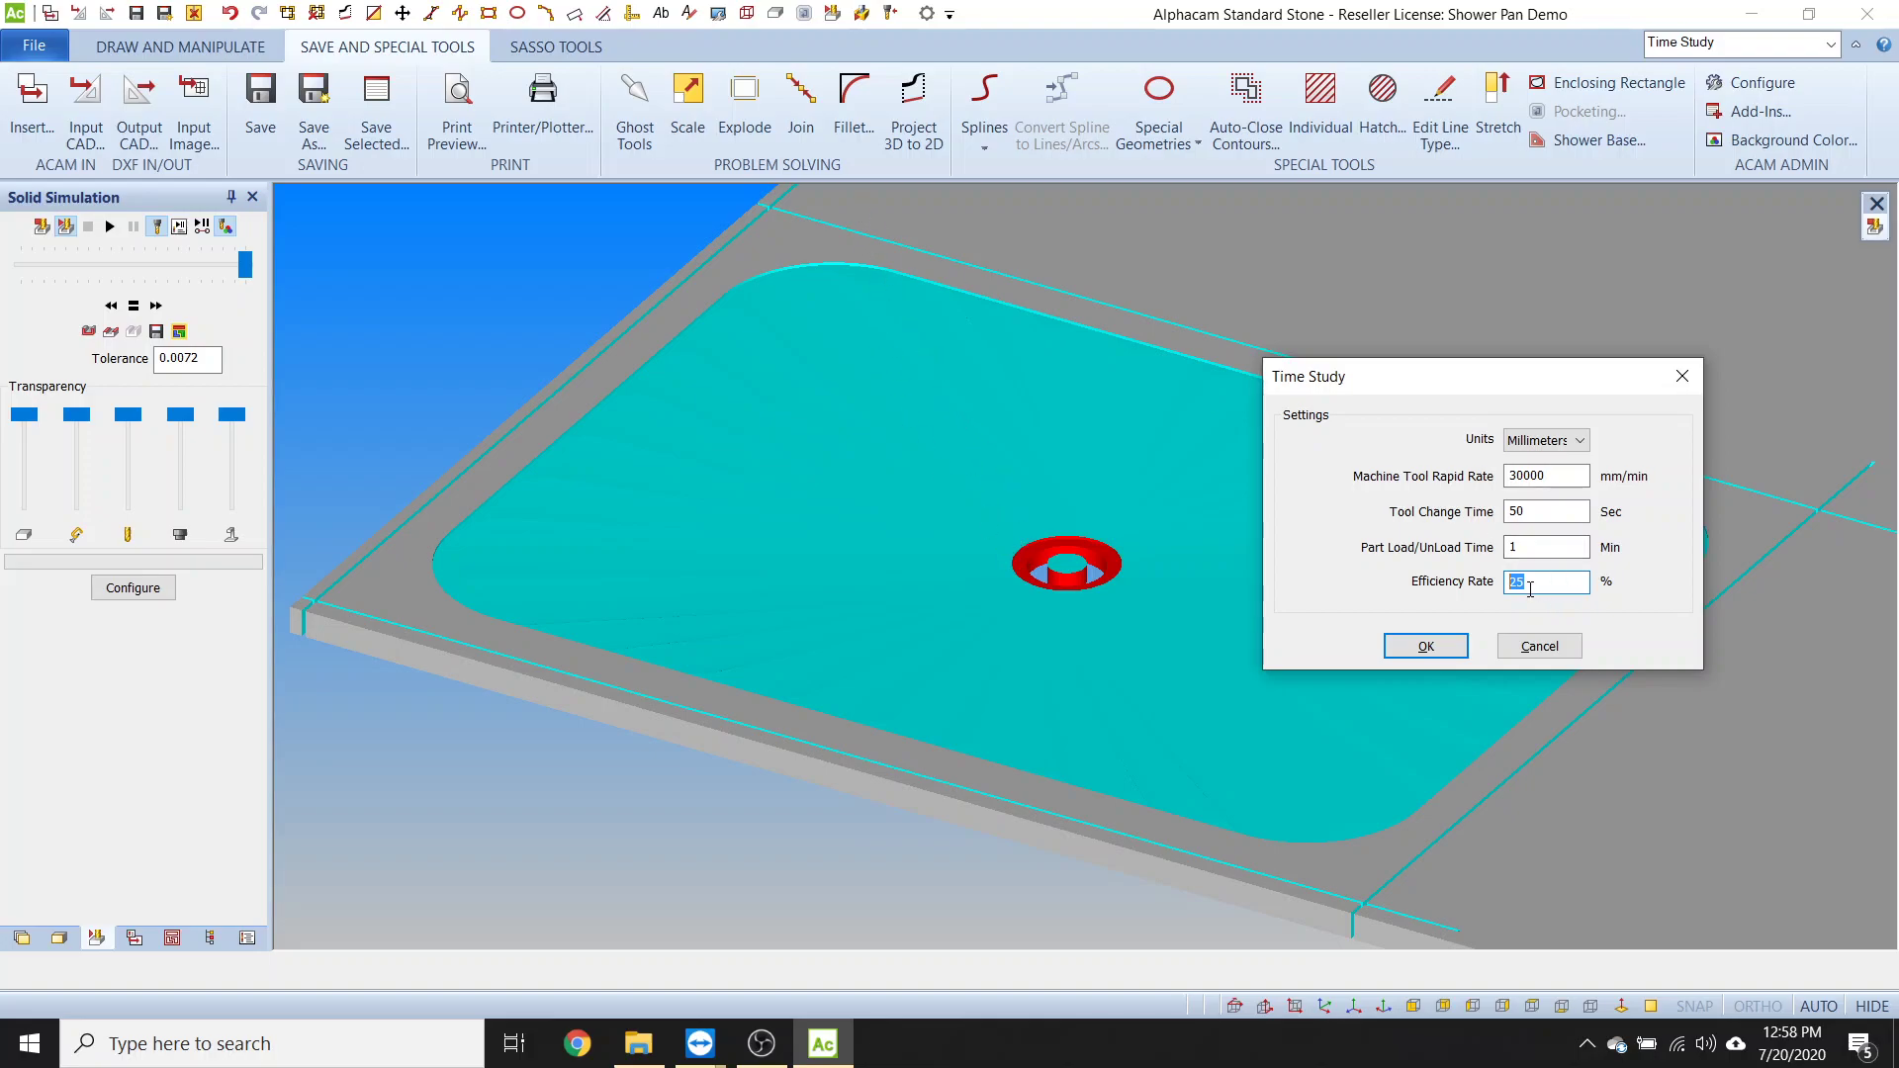
click(1442, 649)
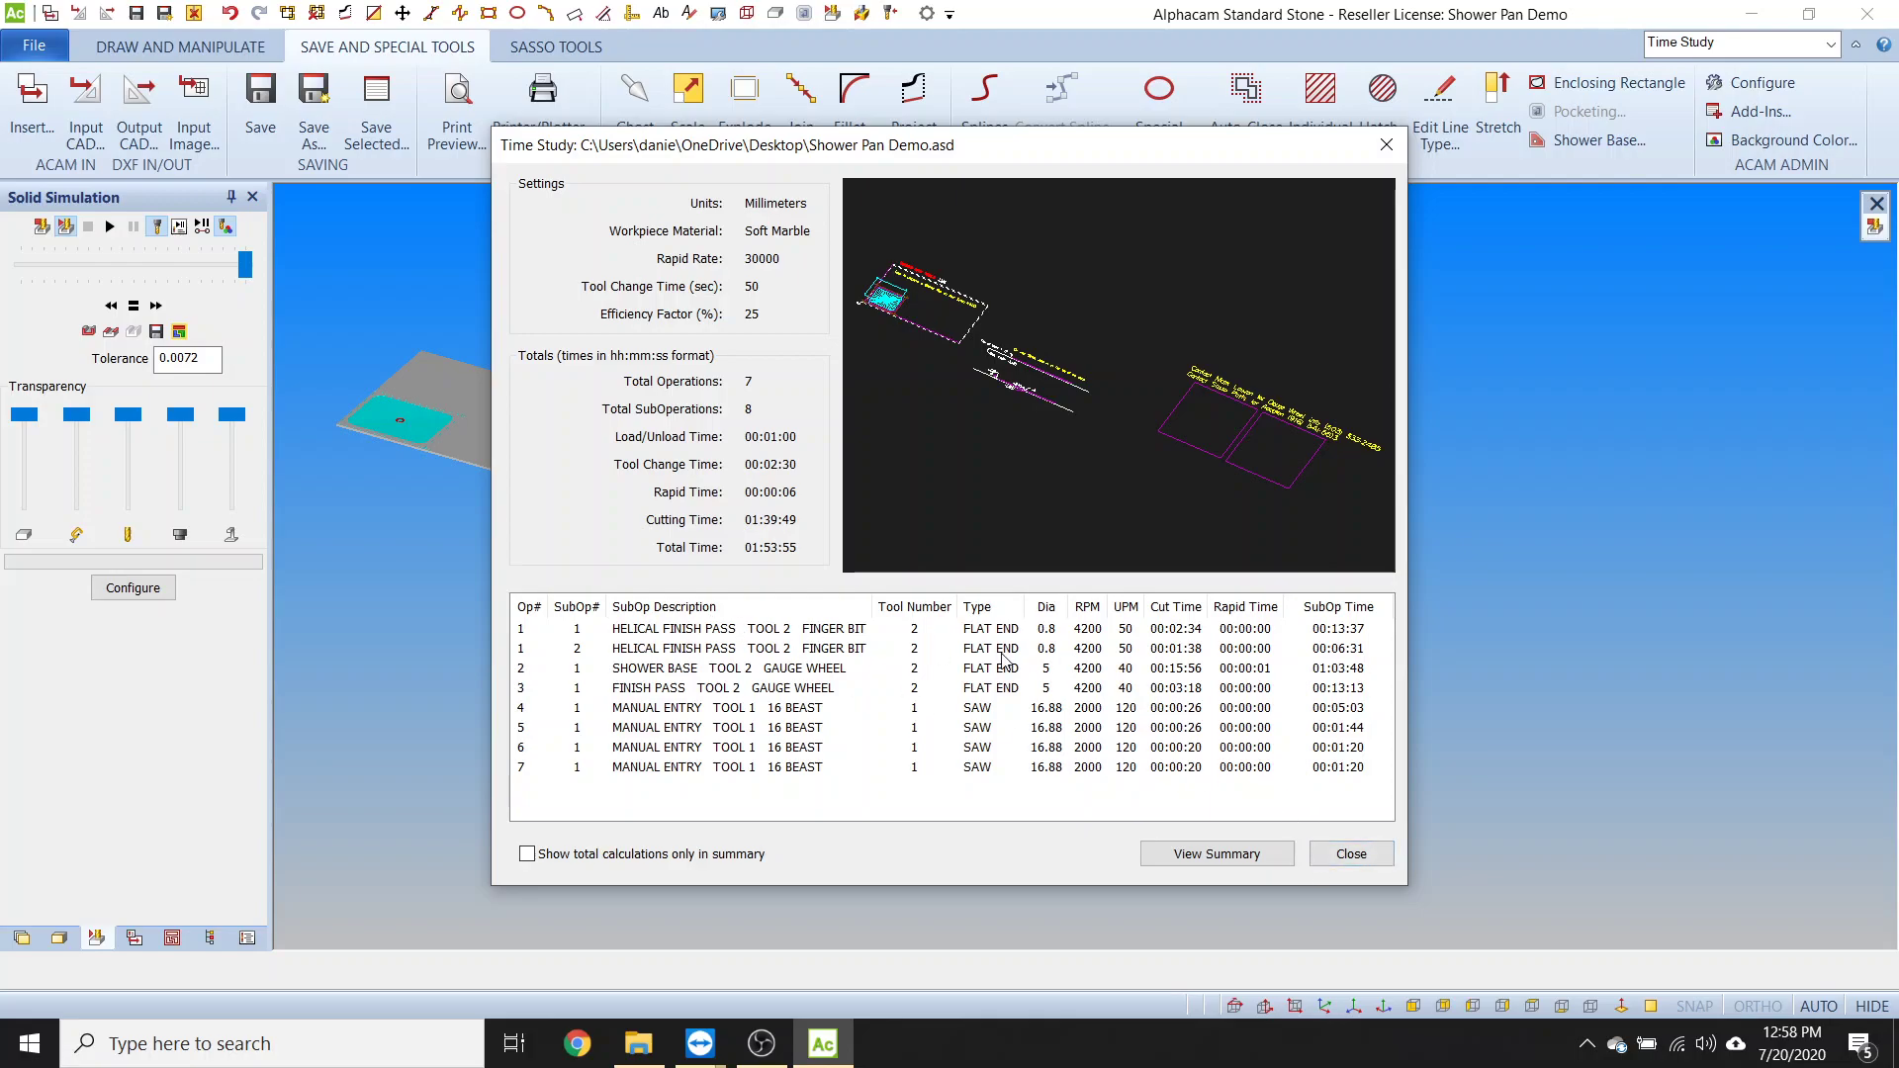
- Check the SHOWER BASE operation's timing, close the report, and view the simulated part from above
click(781, 673)
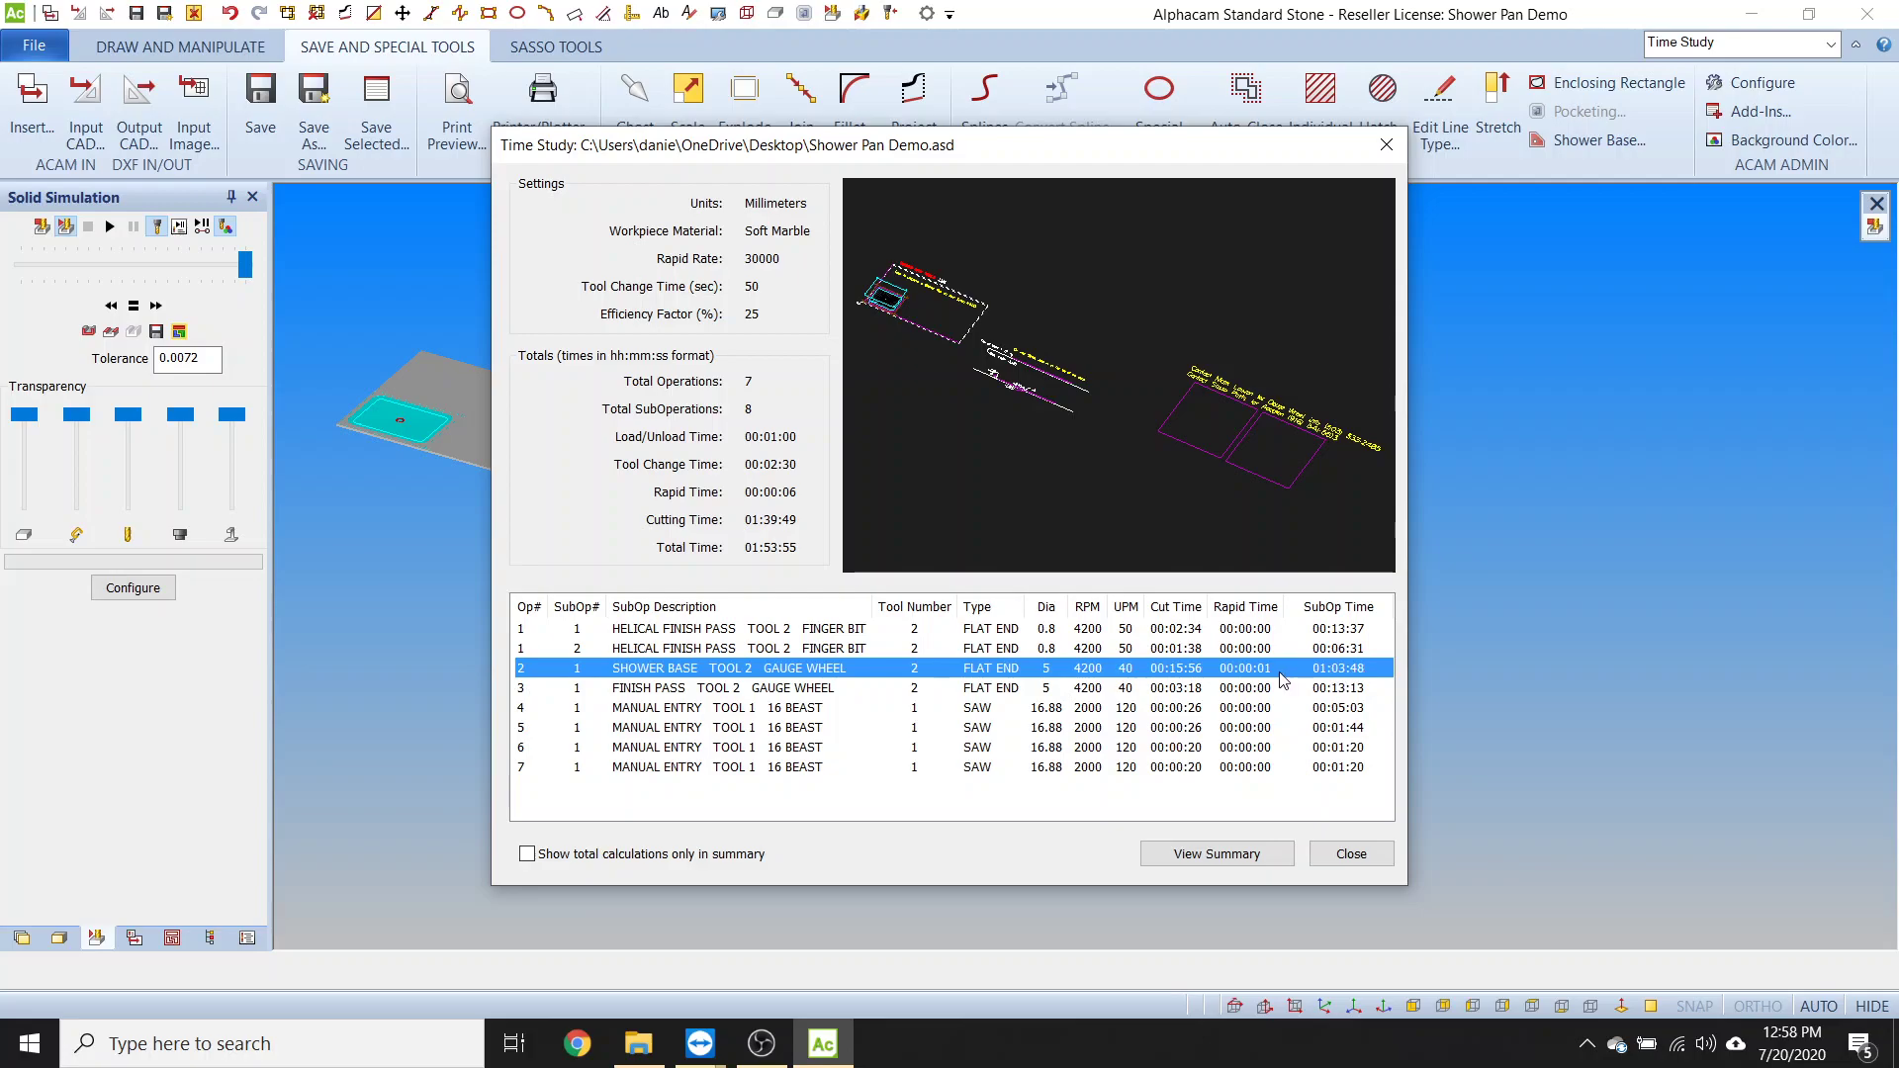
click(1371, 867)
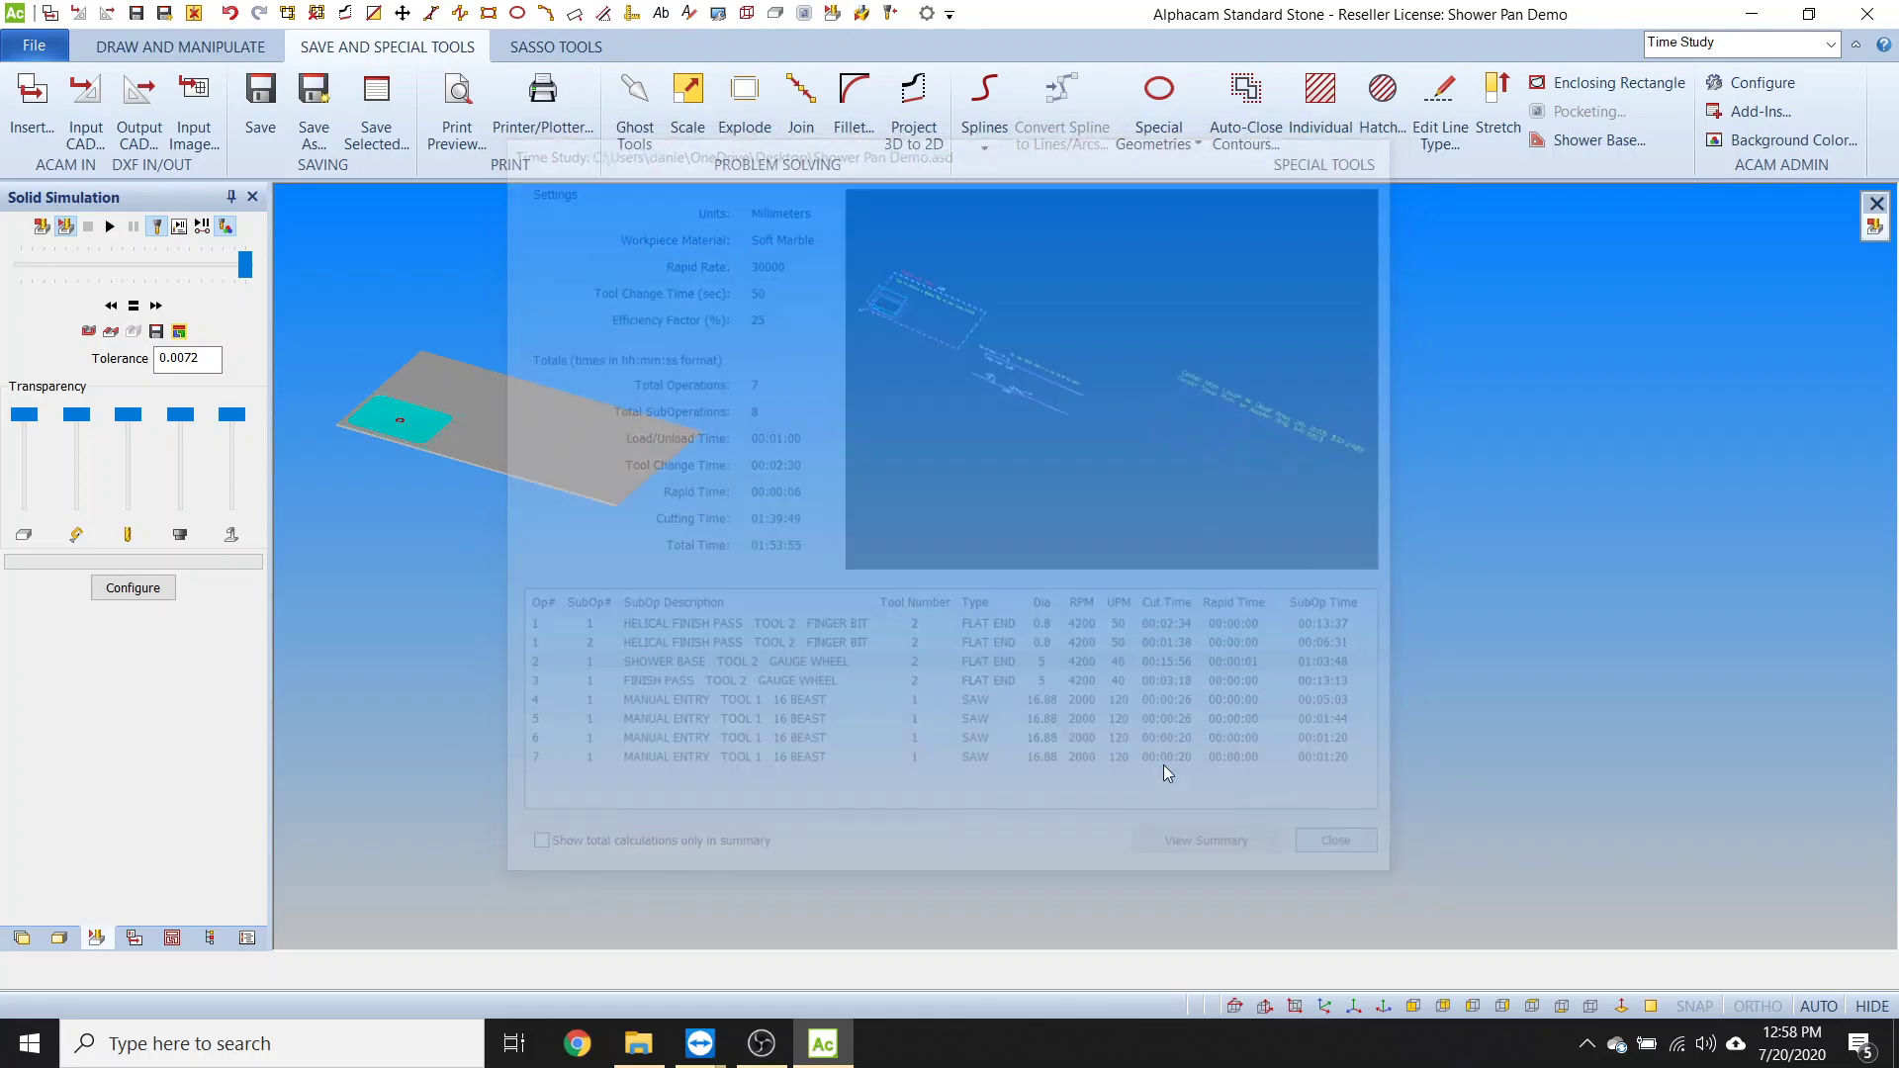
scroll(365, 409, up, 5)
scroll(1156, 713, up, 2)
scroll(1068, 613, down, 2)
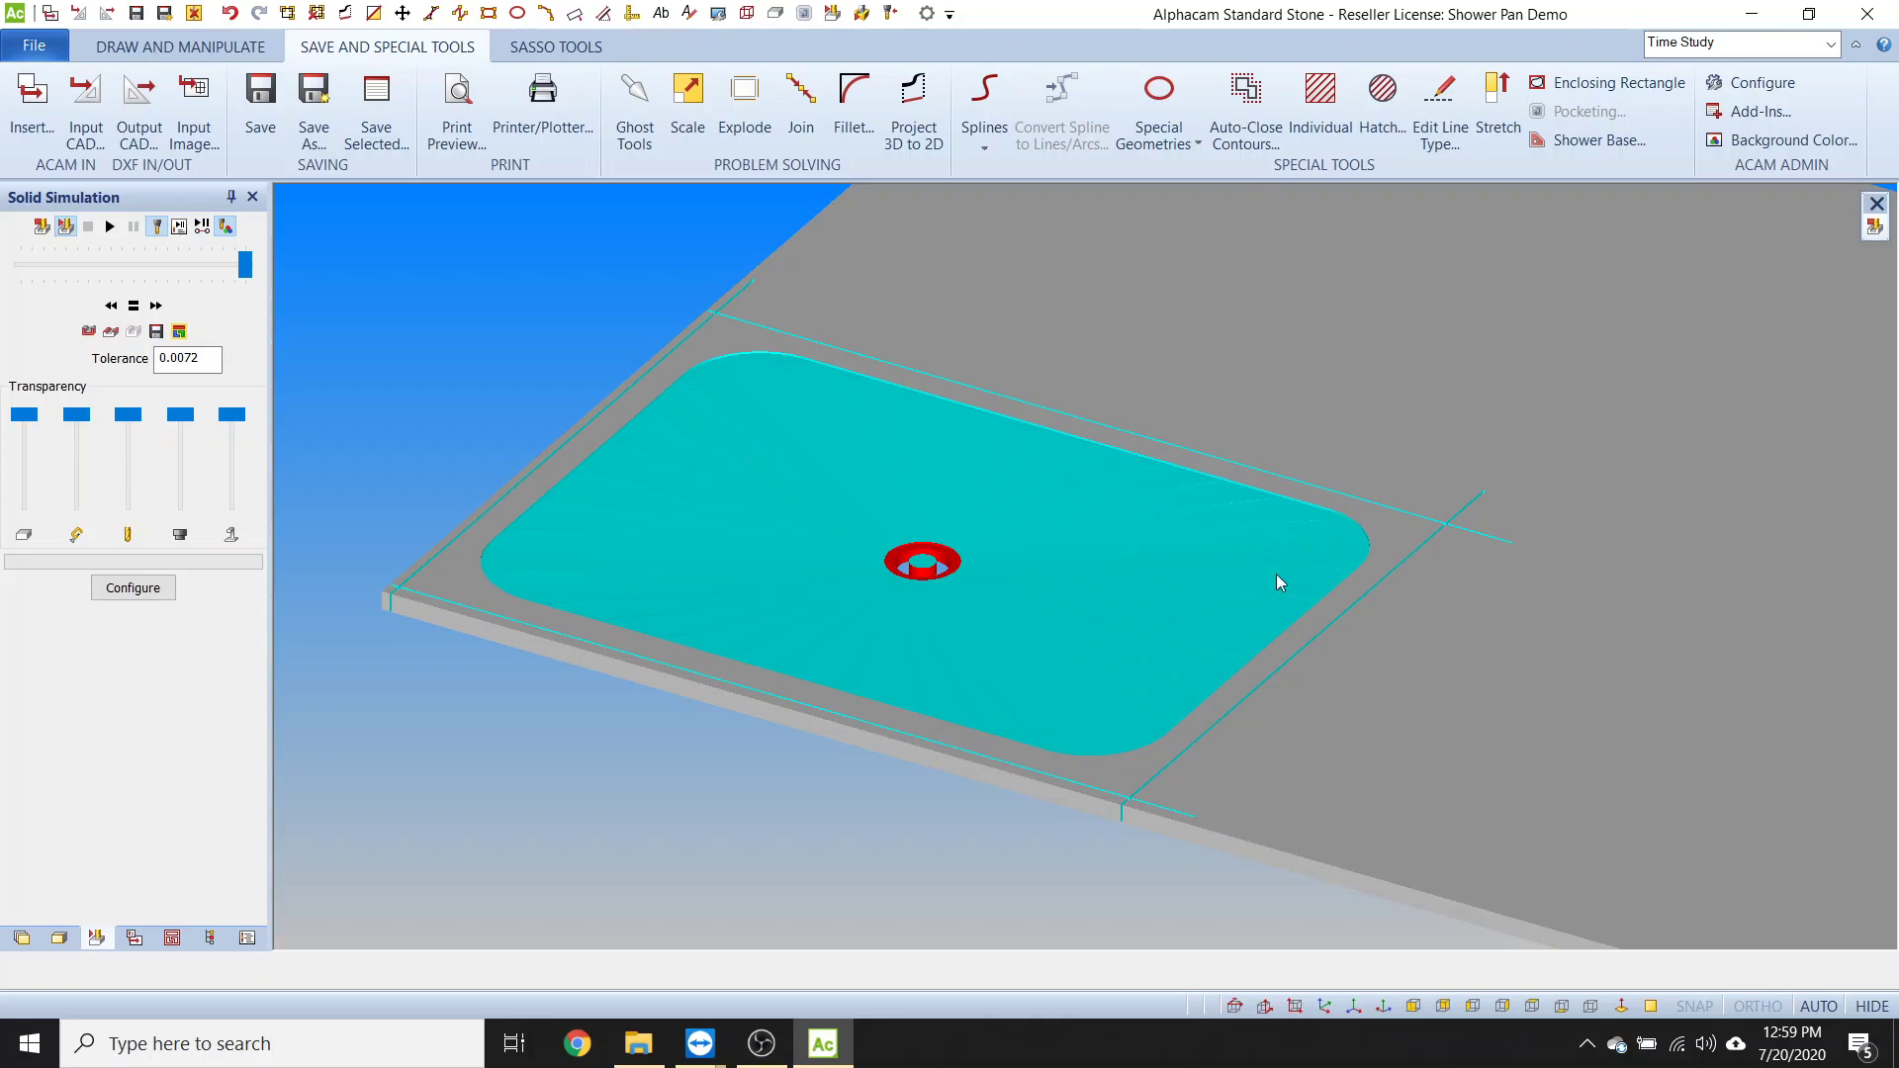
scroll(988, 691, up, 5)
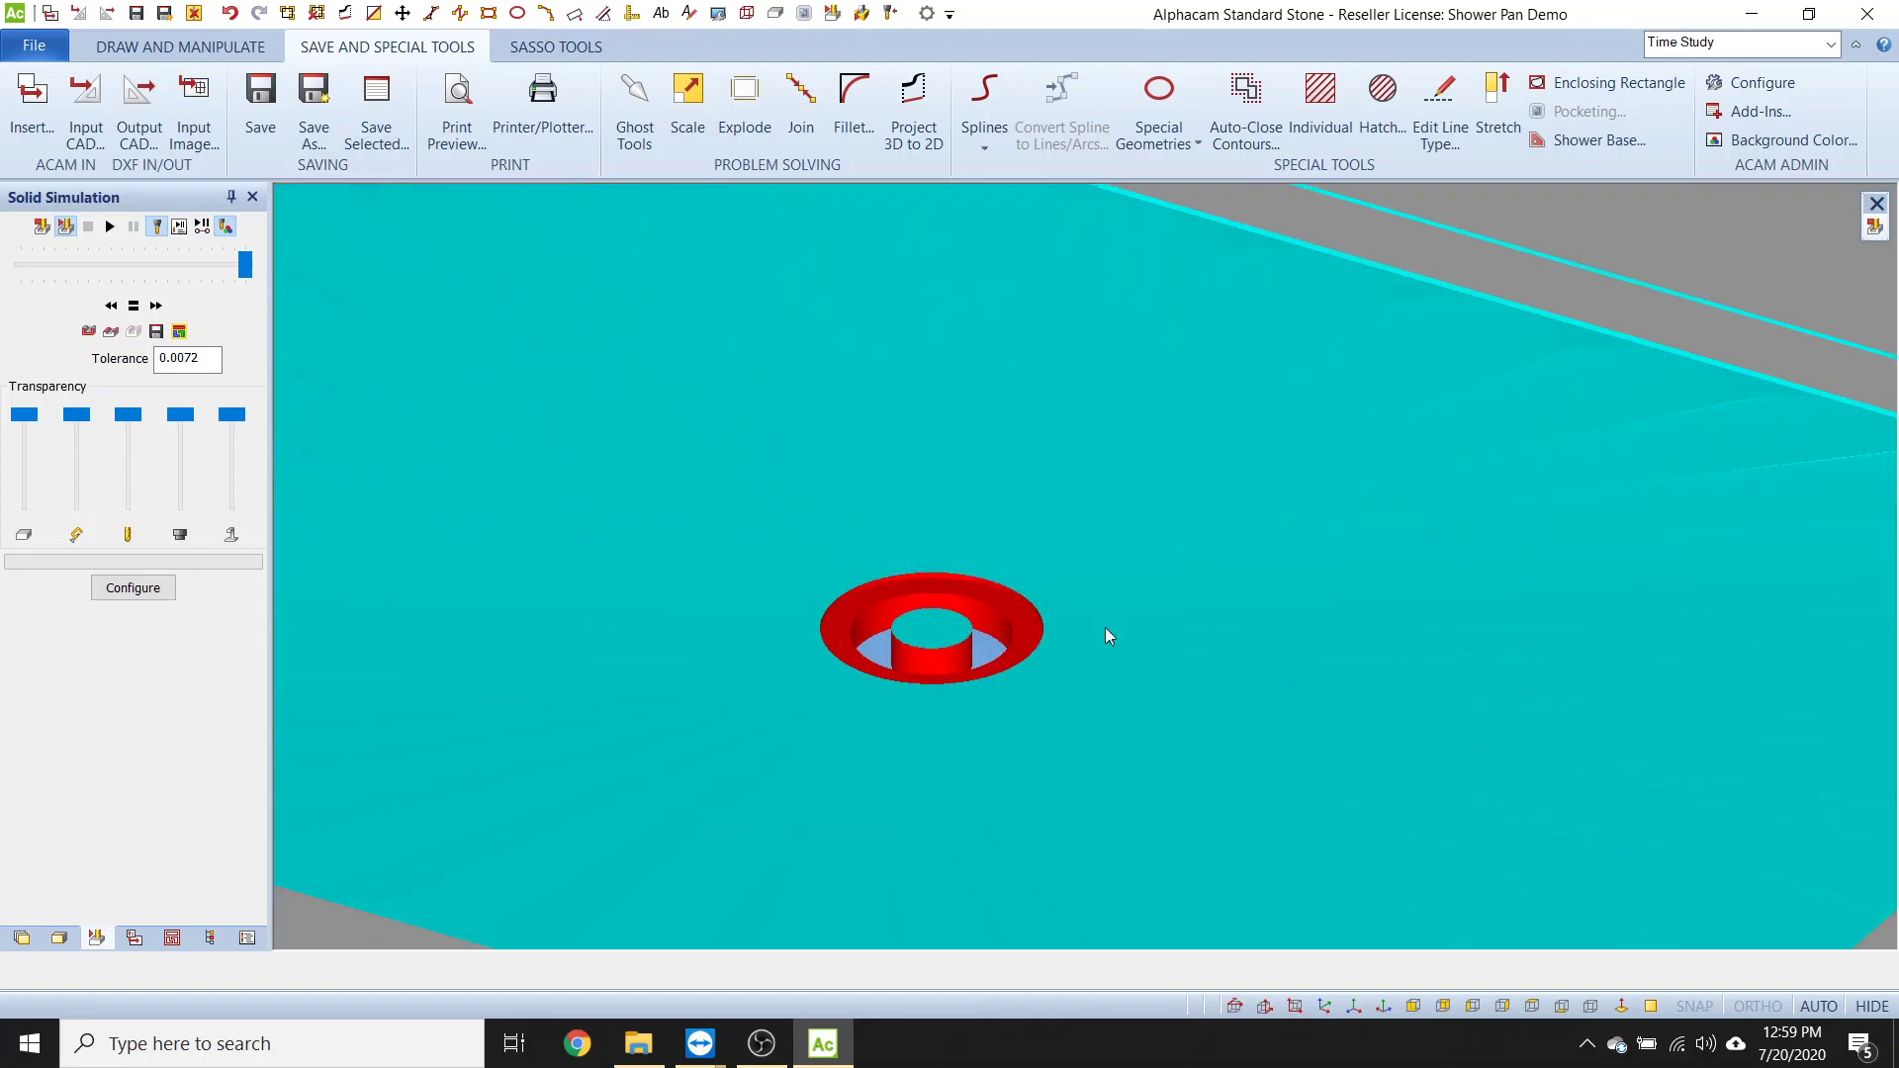
scroll(989, 693, down, 5)
key(Escape)
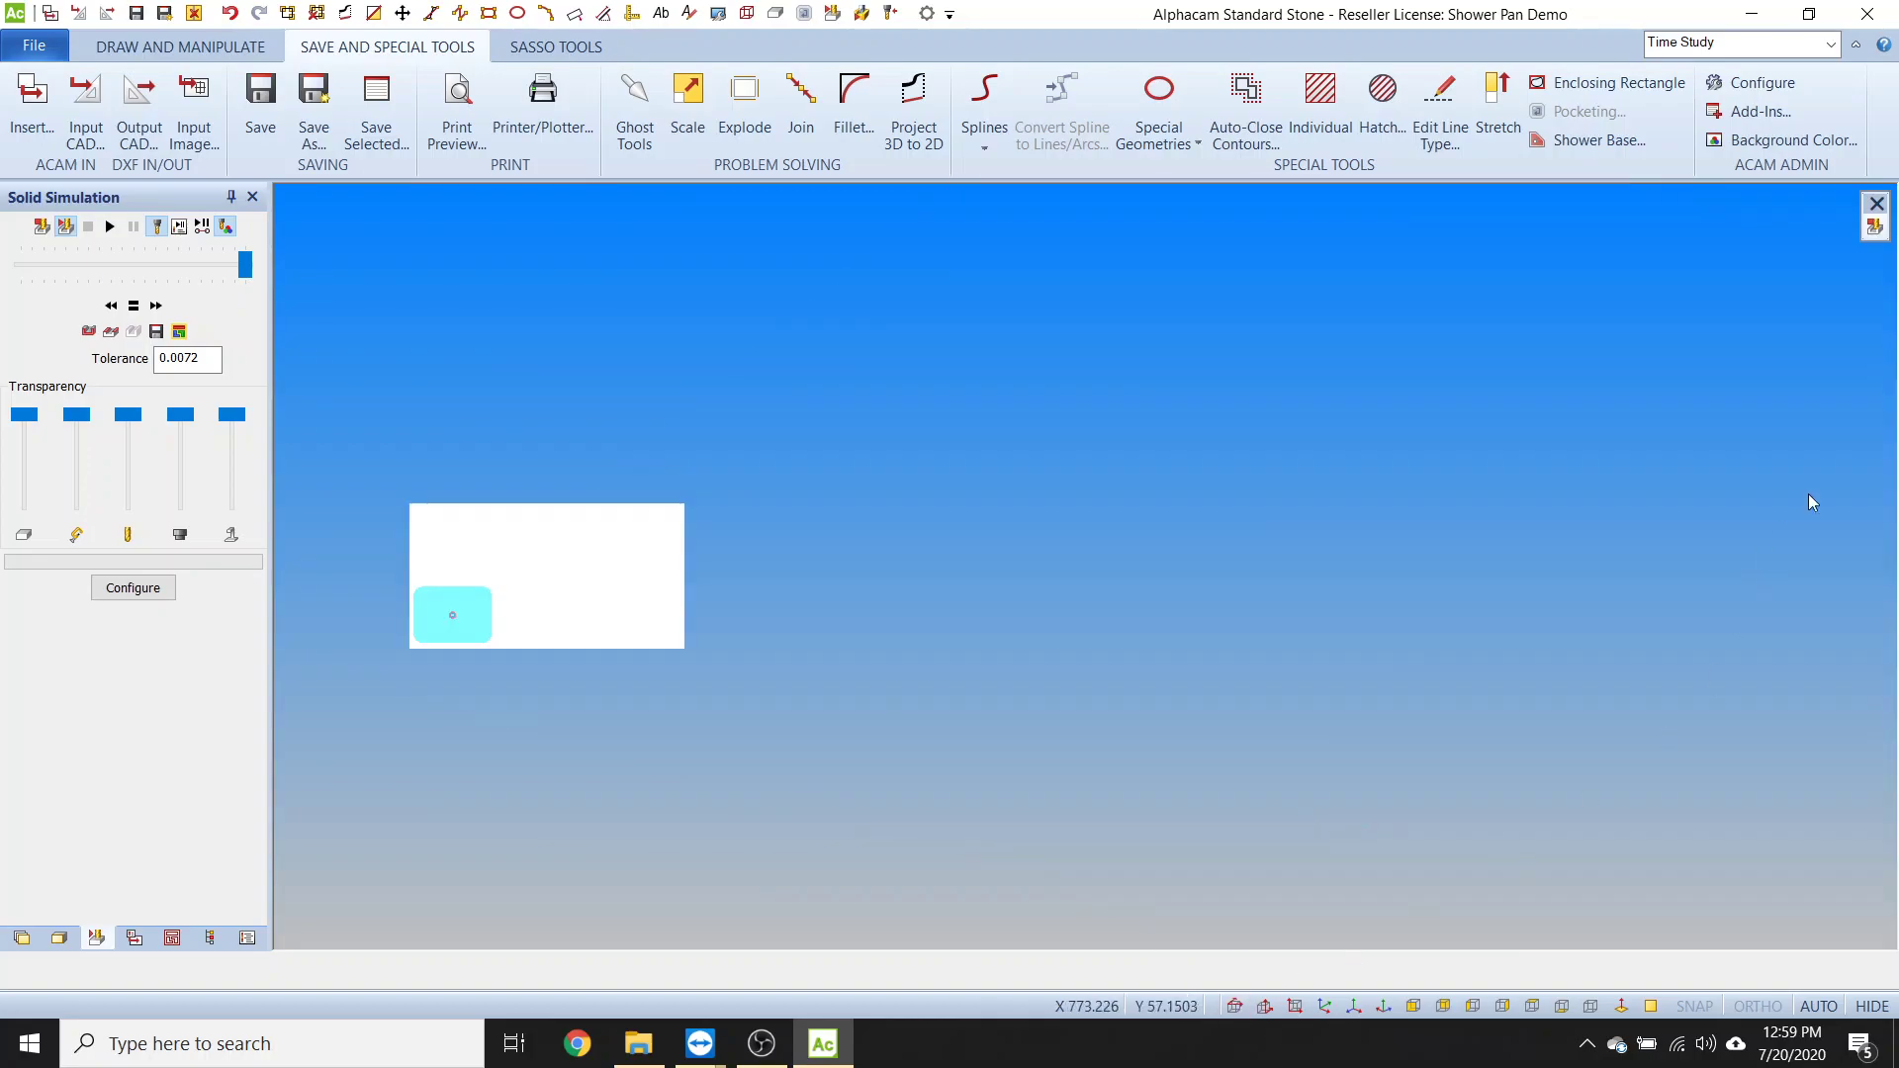
- Close the solid simulation and look over the gauge wheel photos and contact note
click(1872, 229)
scroll(1575, 584, up, 3)
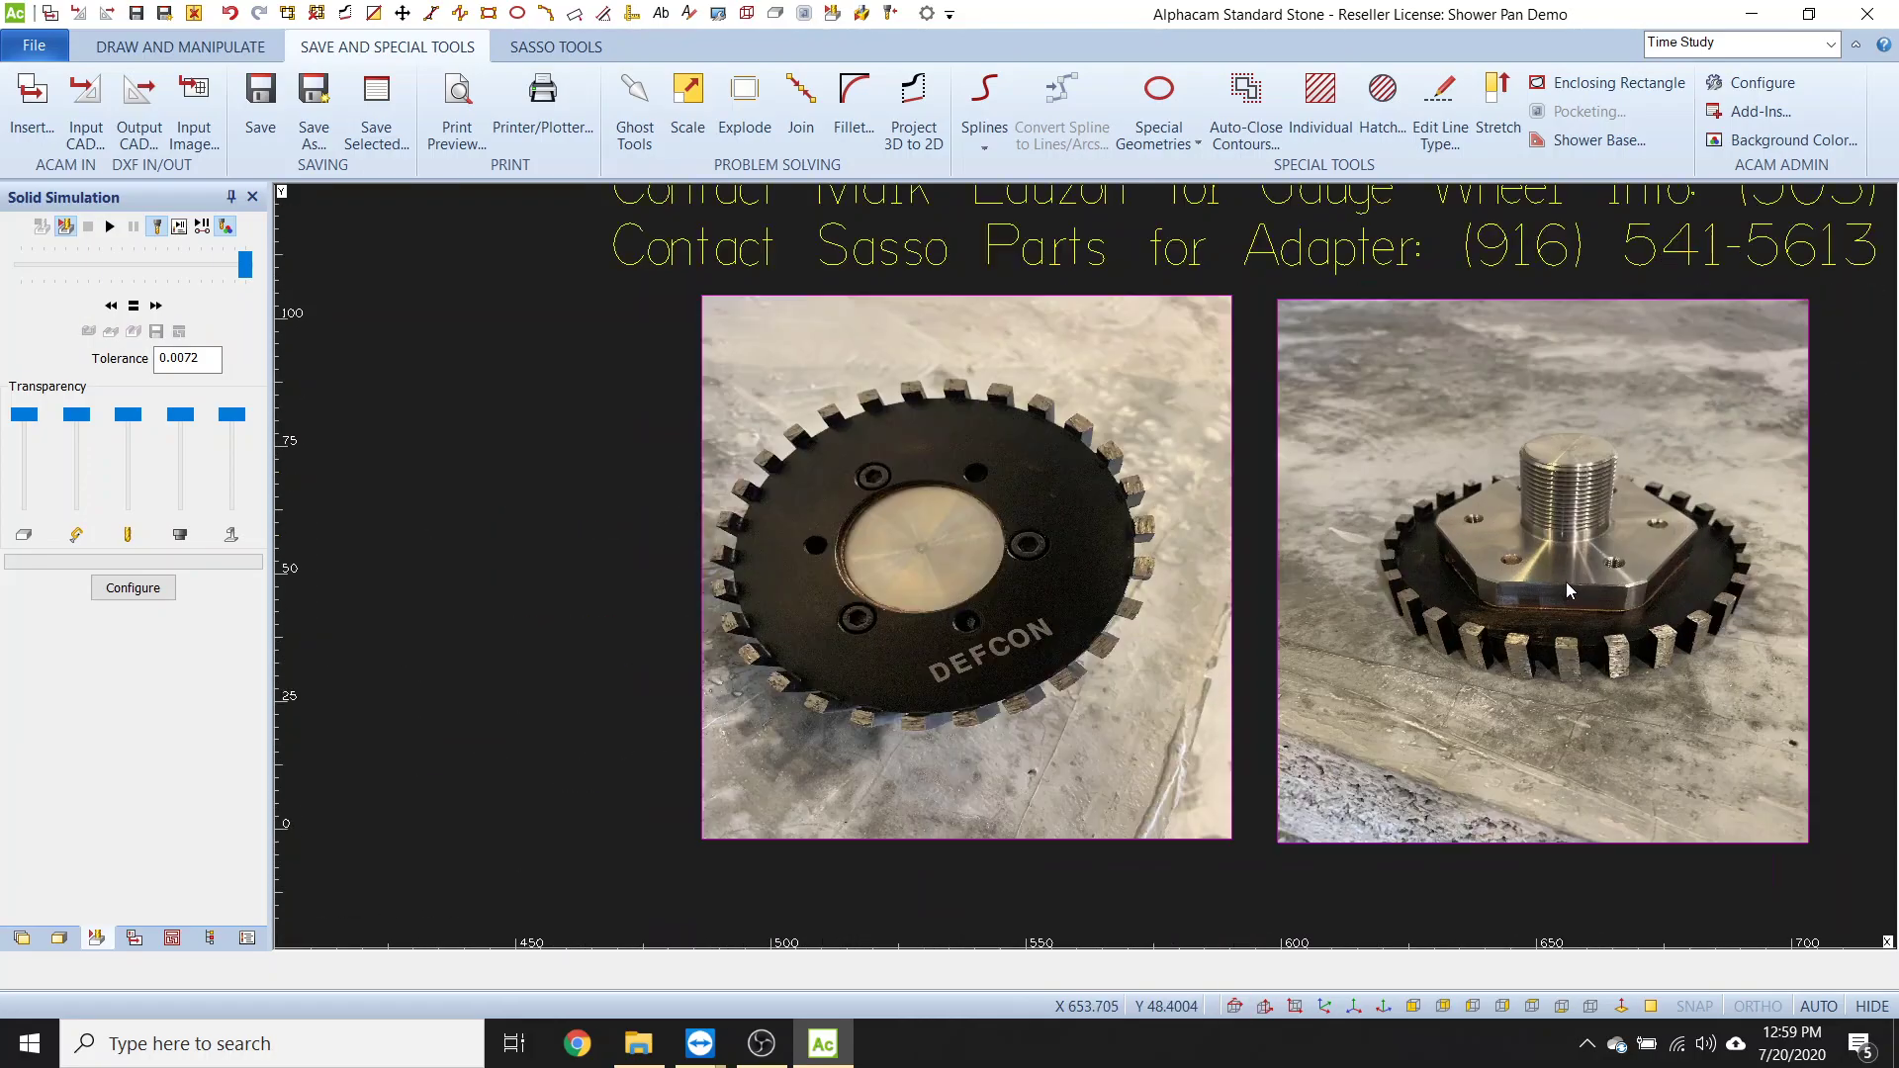
middle_drag(1743, 491, 1475, 572)
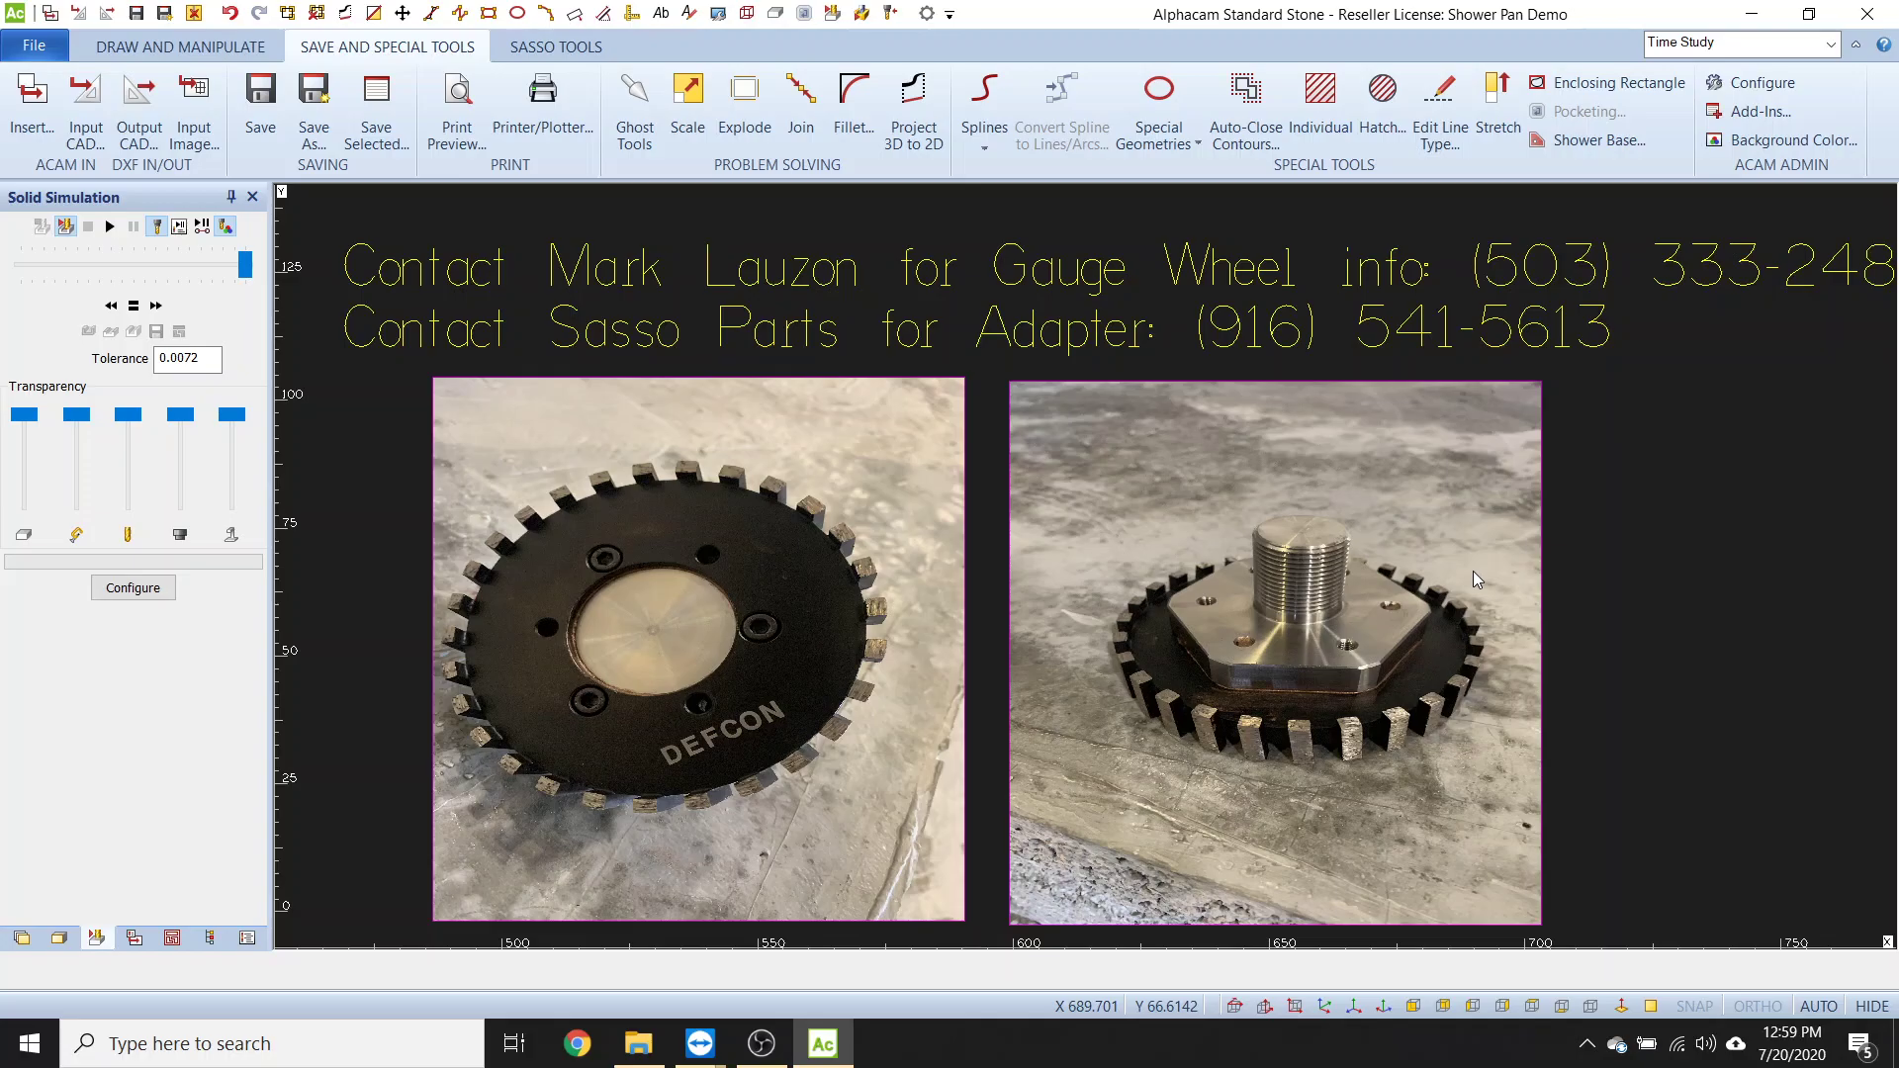
middle_drag(1643, 509, 1589, 520)
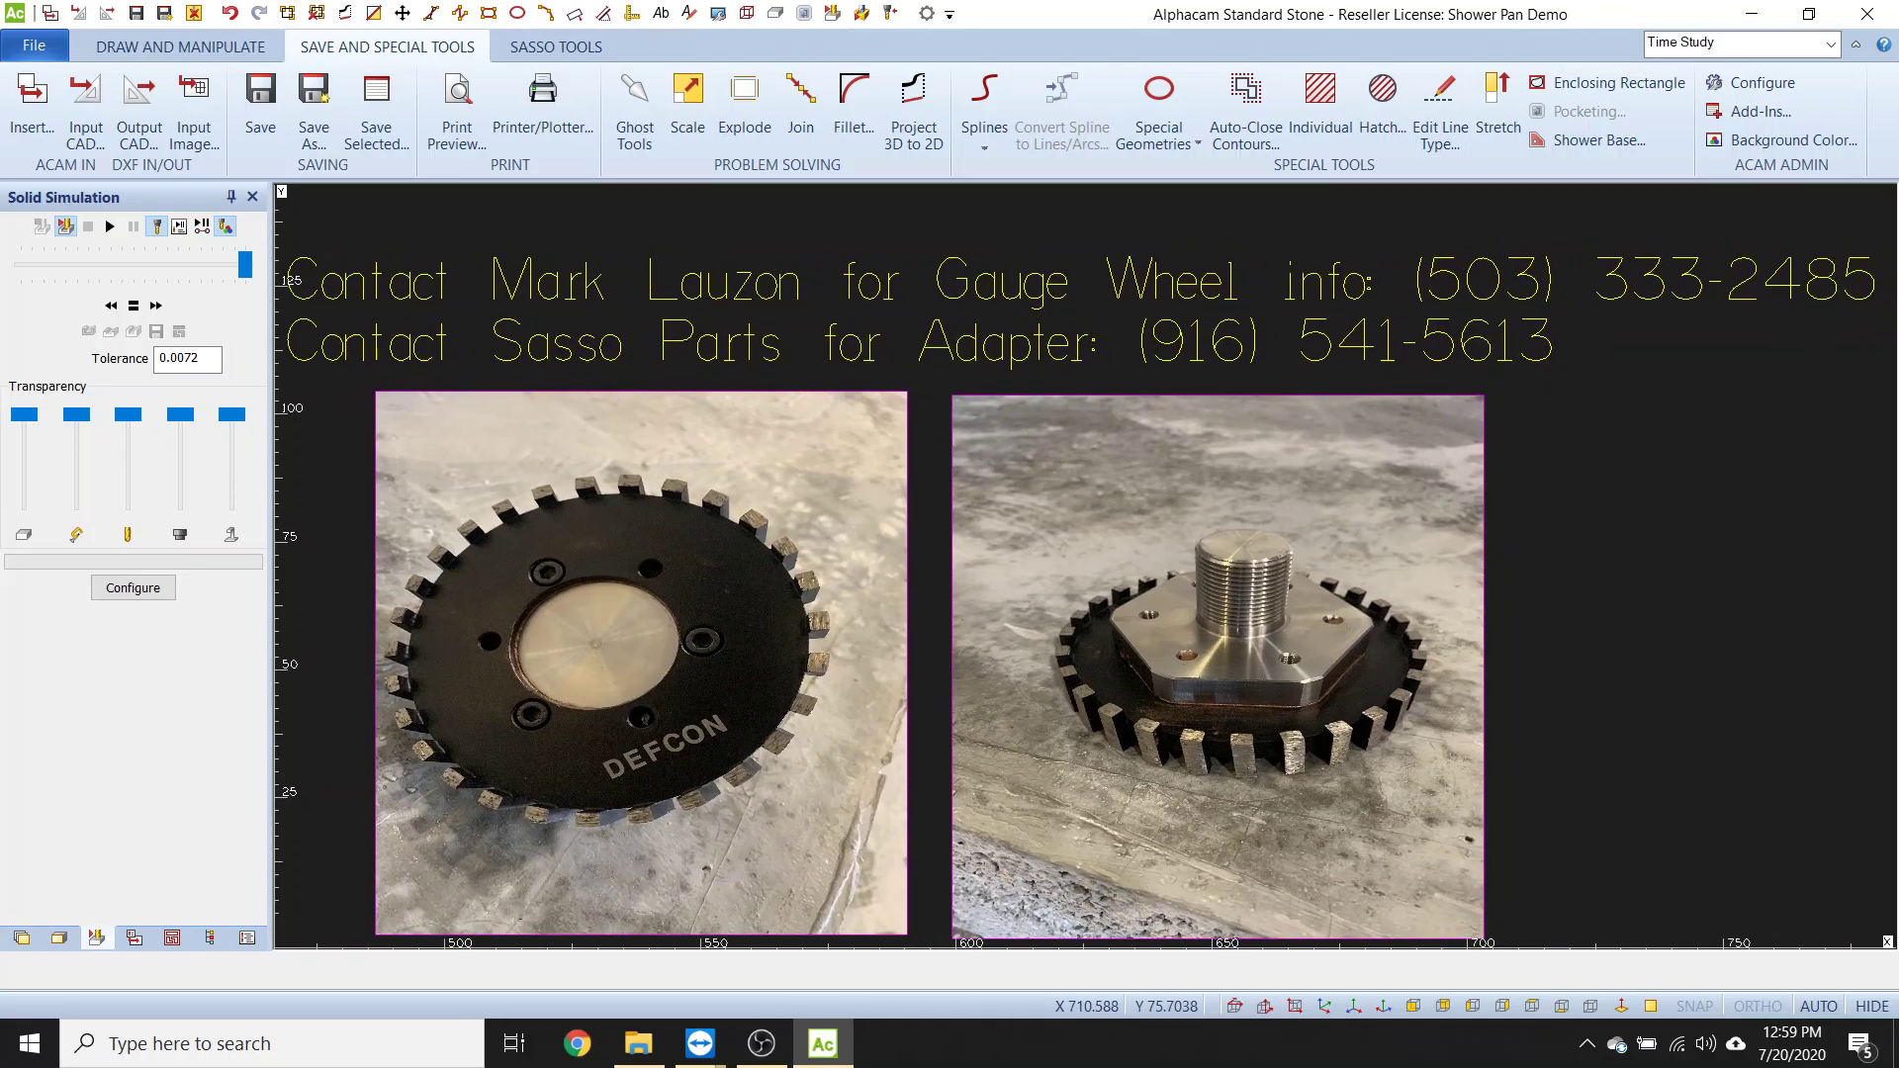
scroll(1646, 534, down, 2)
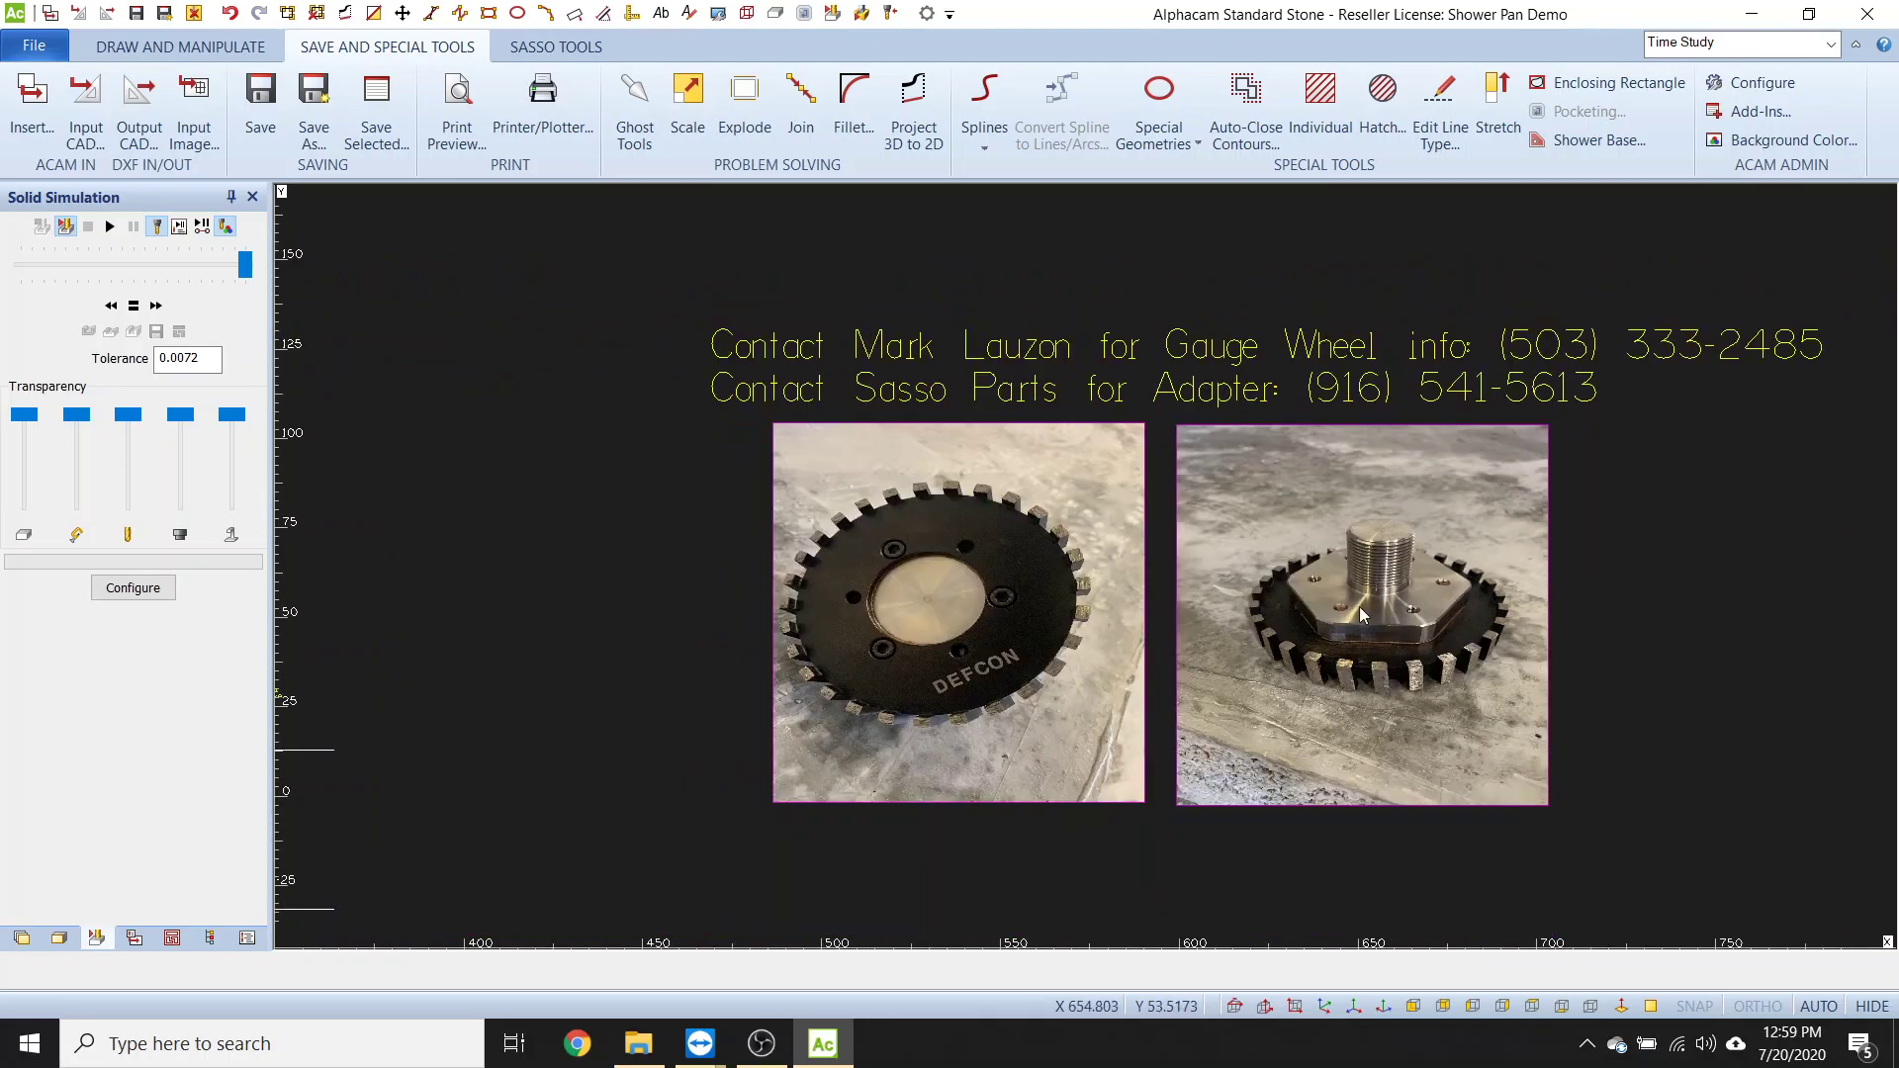
scroll(836, 661, down, 8)
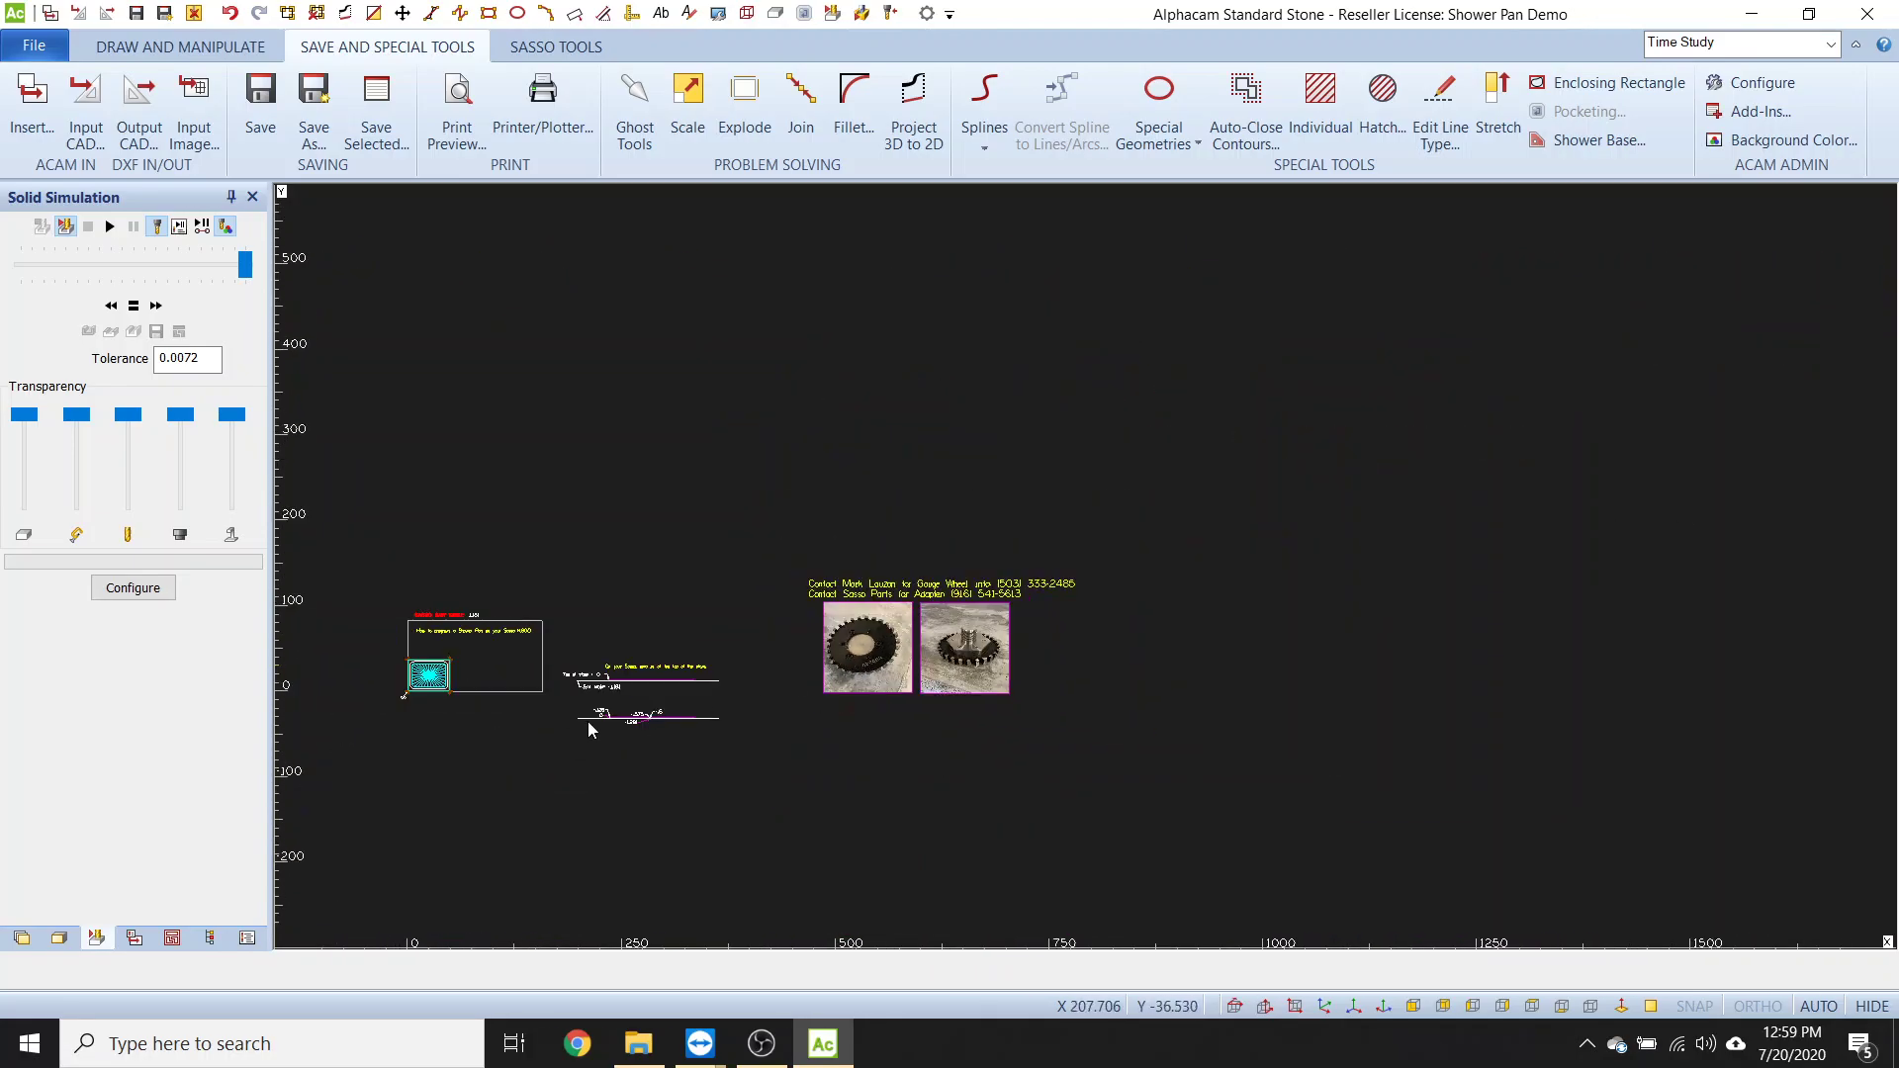
scroll(1009, 661, up, 6)
scroll(1009, 661, up, 2)
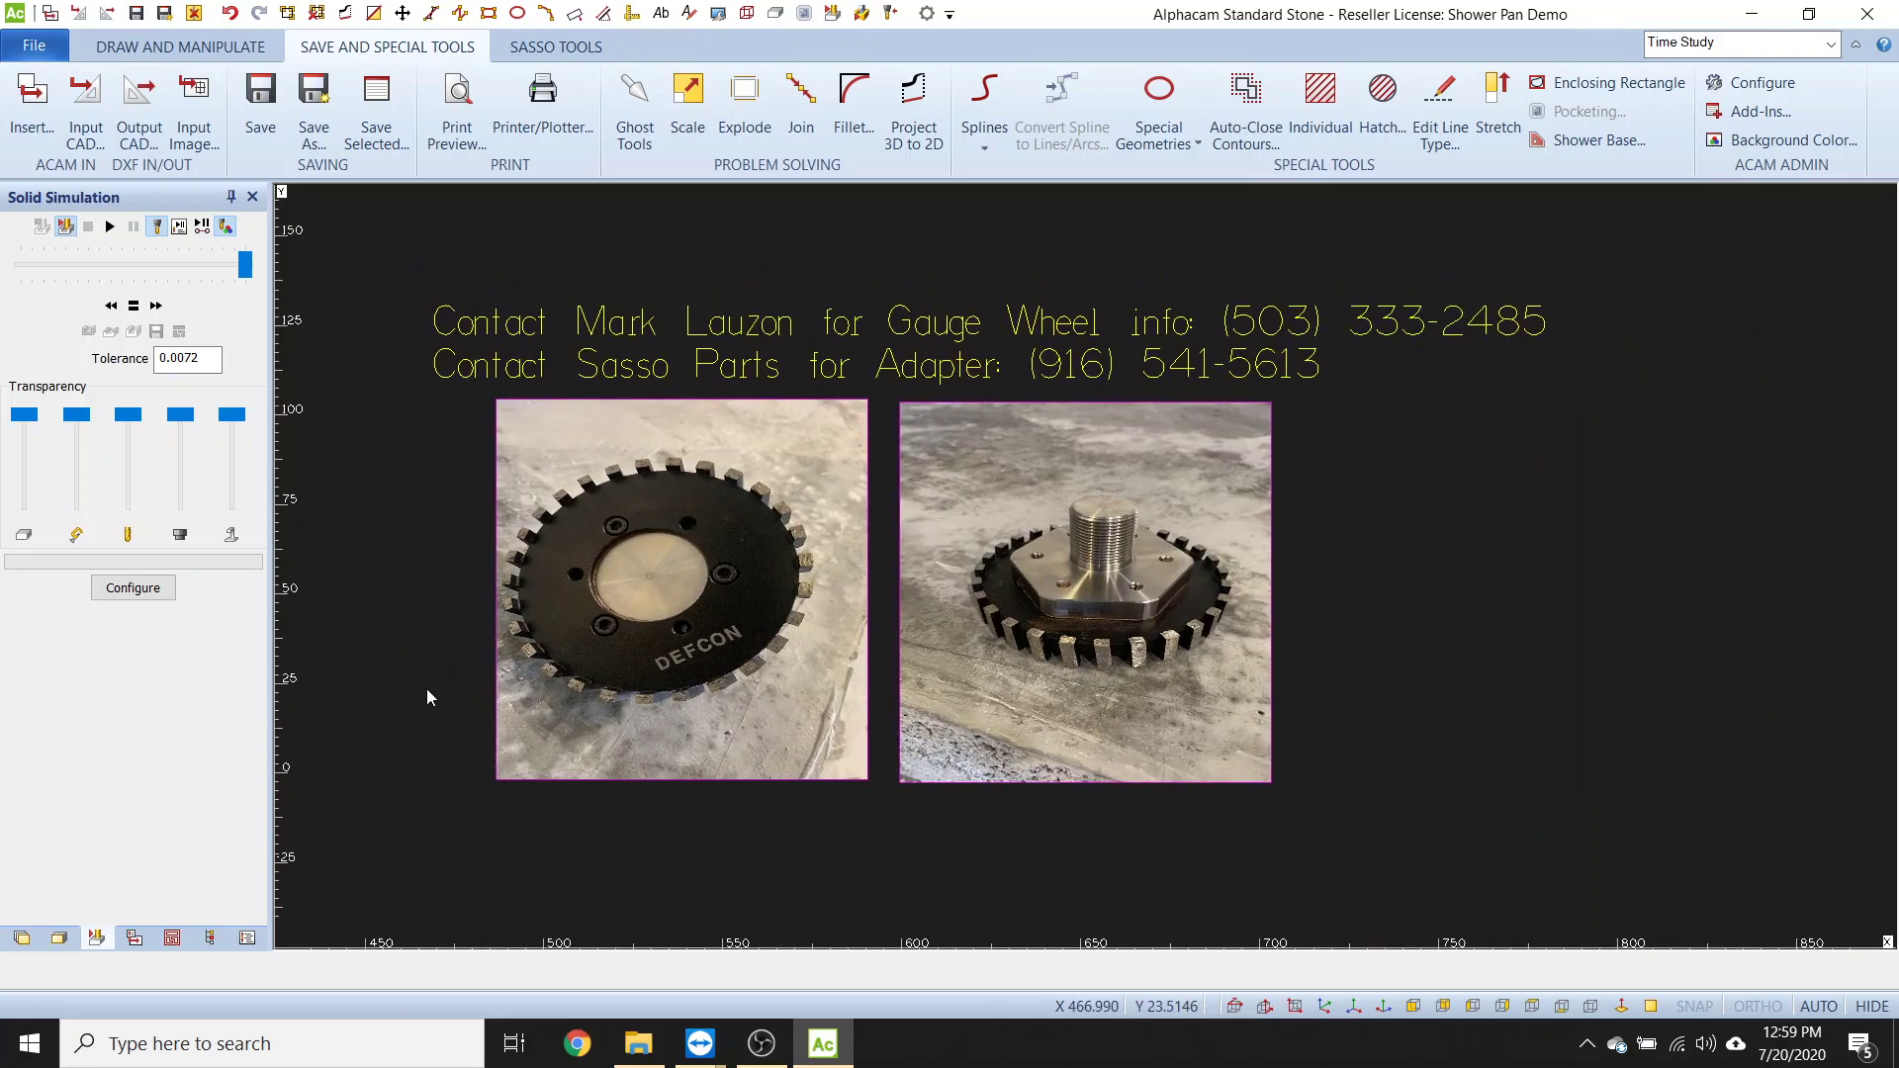
scroll(429, 692, down, 2)
- Pan and zoom back to the shower pan drawing below the SASSO SAW TABLE 1.181 heading
mouse_move(382, 704)
middle_down()
mouse_move(865, 672)
mouse_move(611, 642)
middle_up()
scroll(720, 471, up, 1)
scroll(727, 572, up, 1)
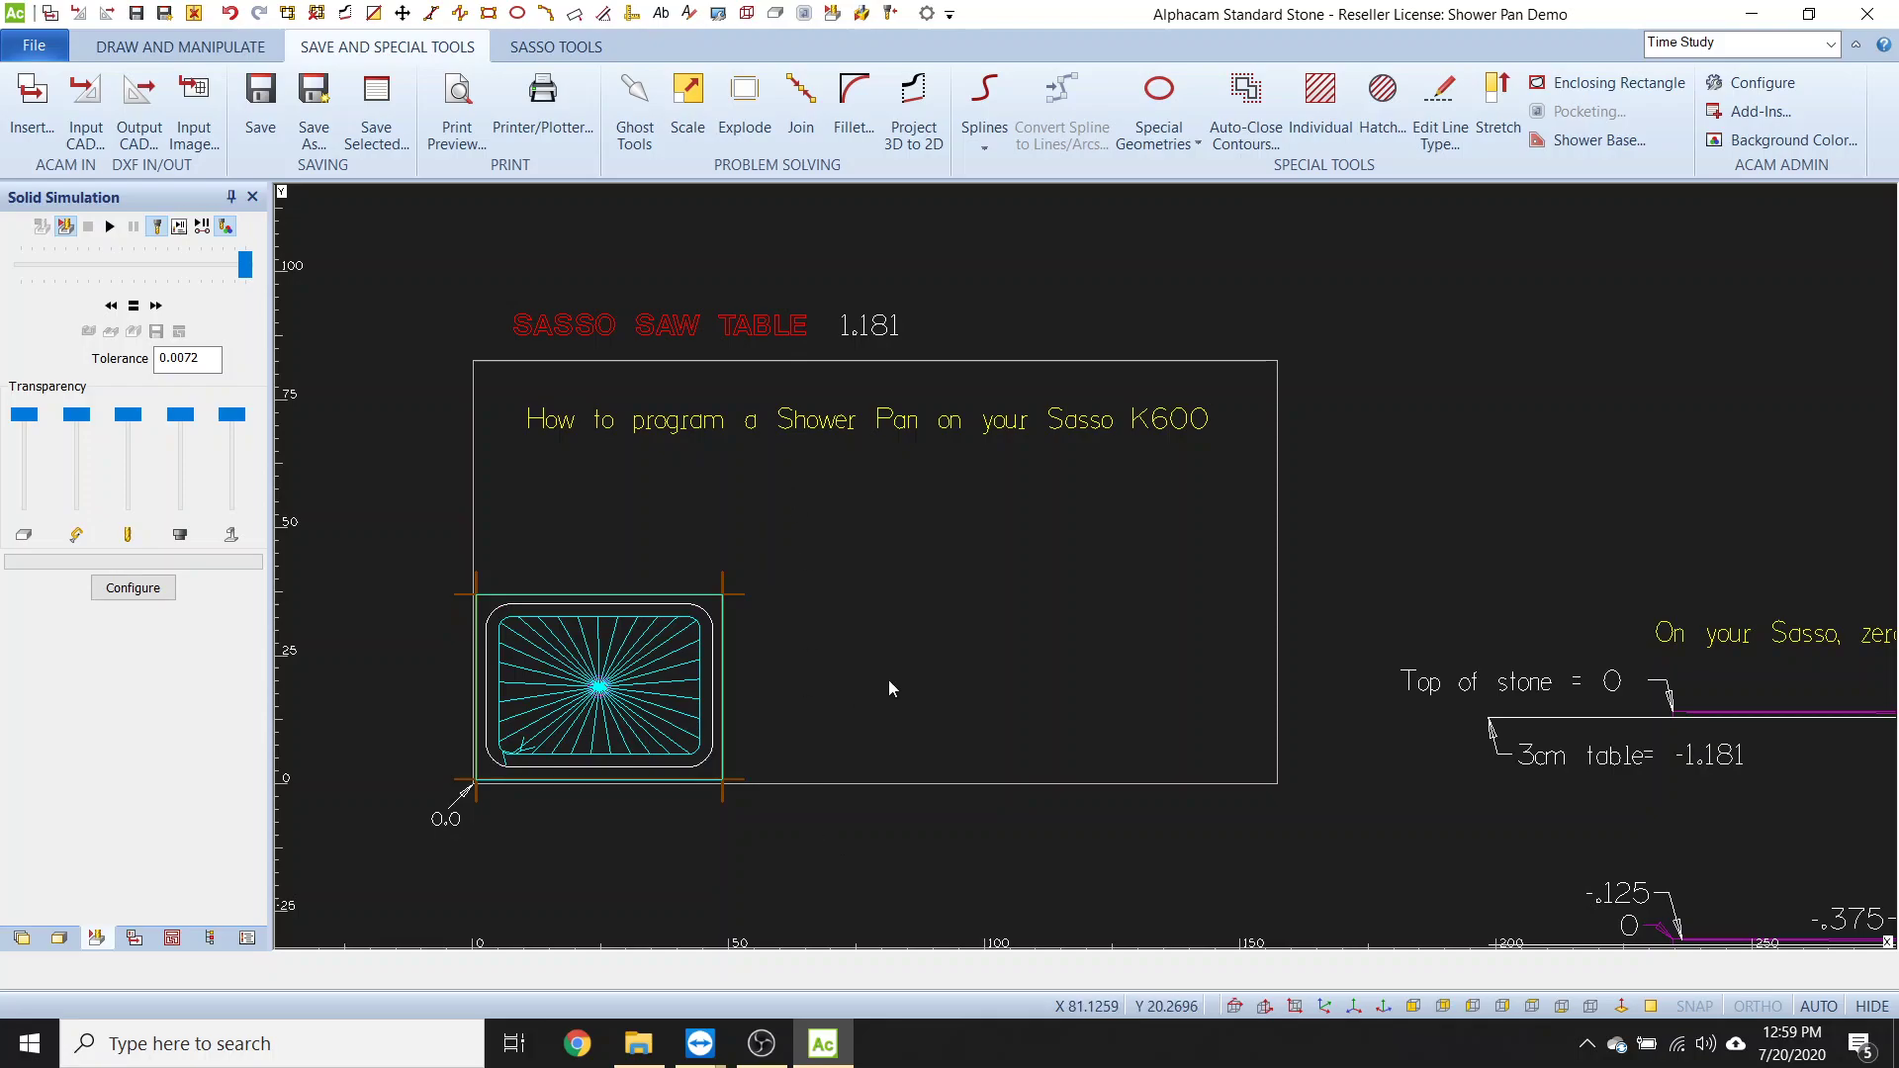
scroll(893, 634, up, 2)
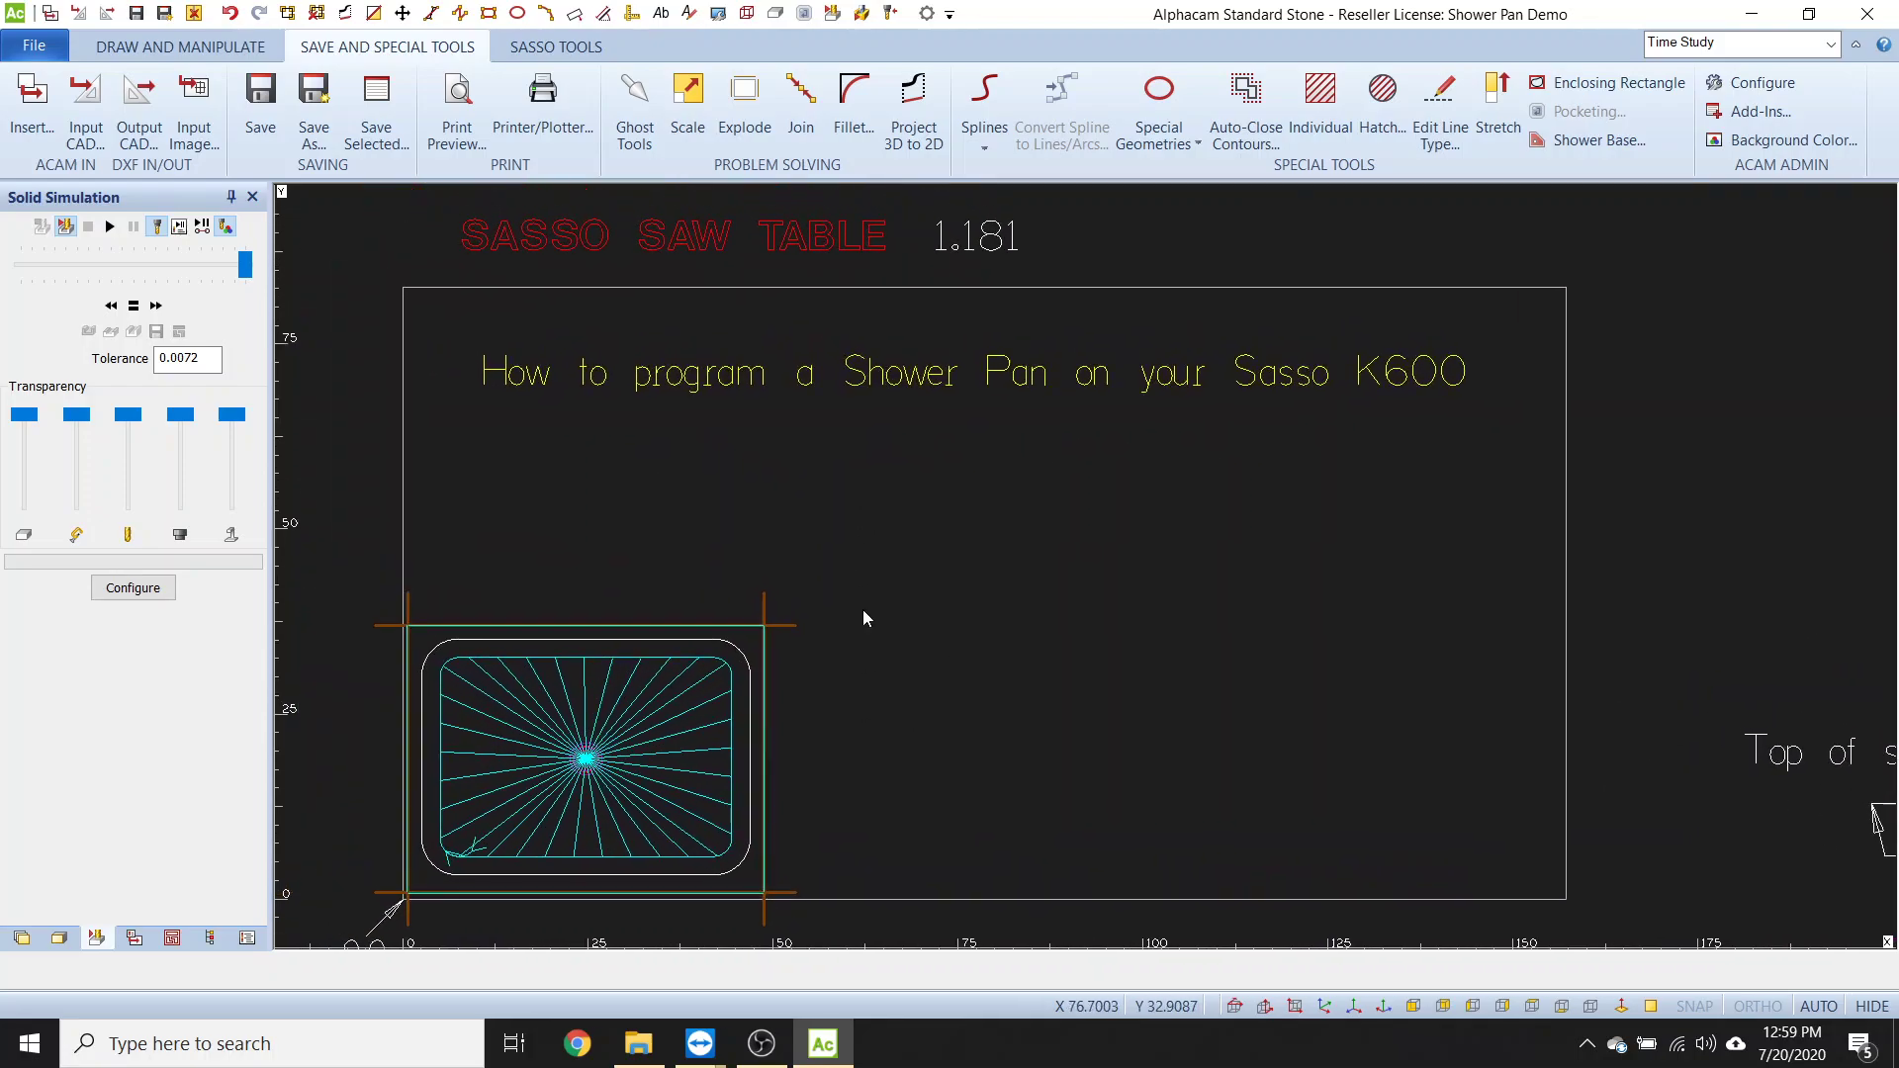
scroll(903, 610, down, 2)
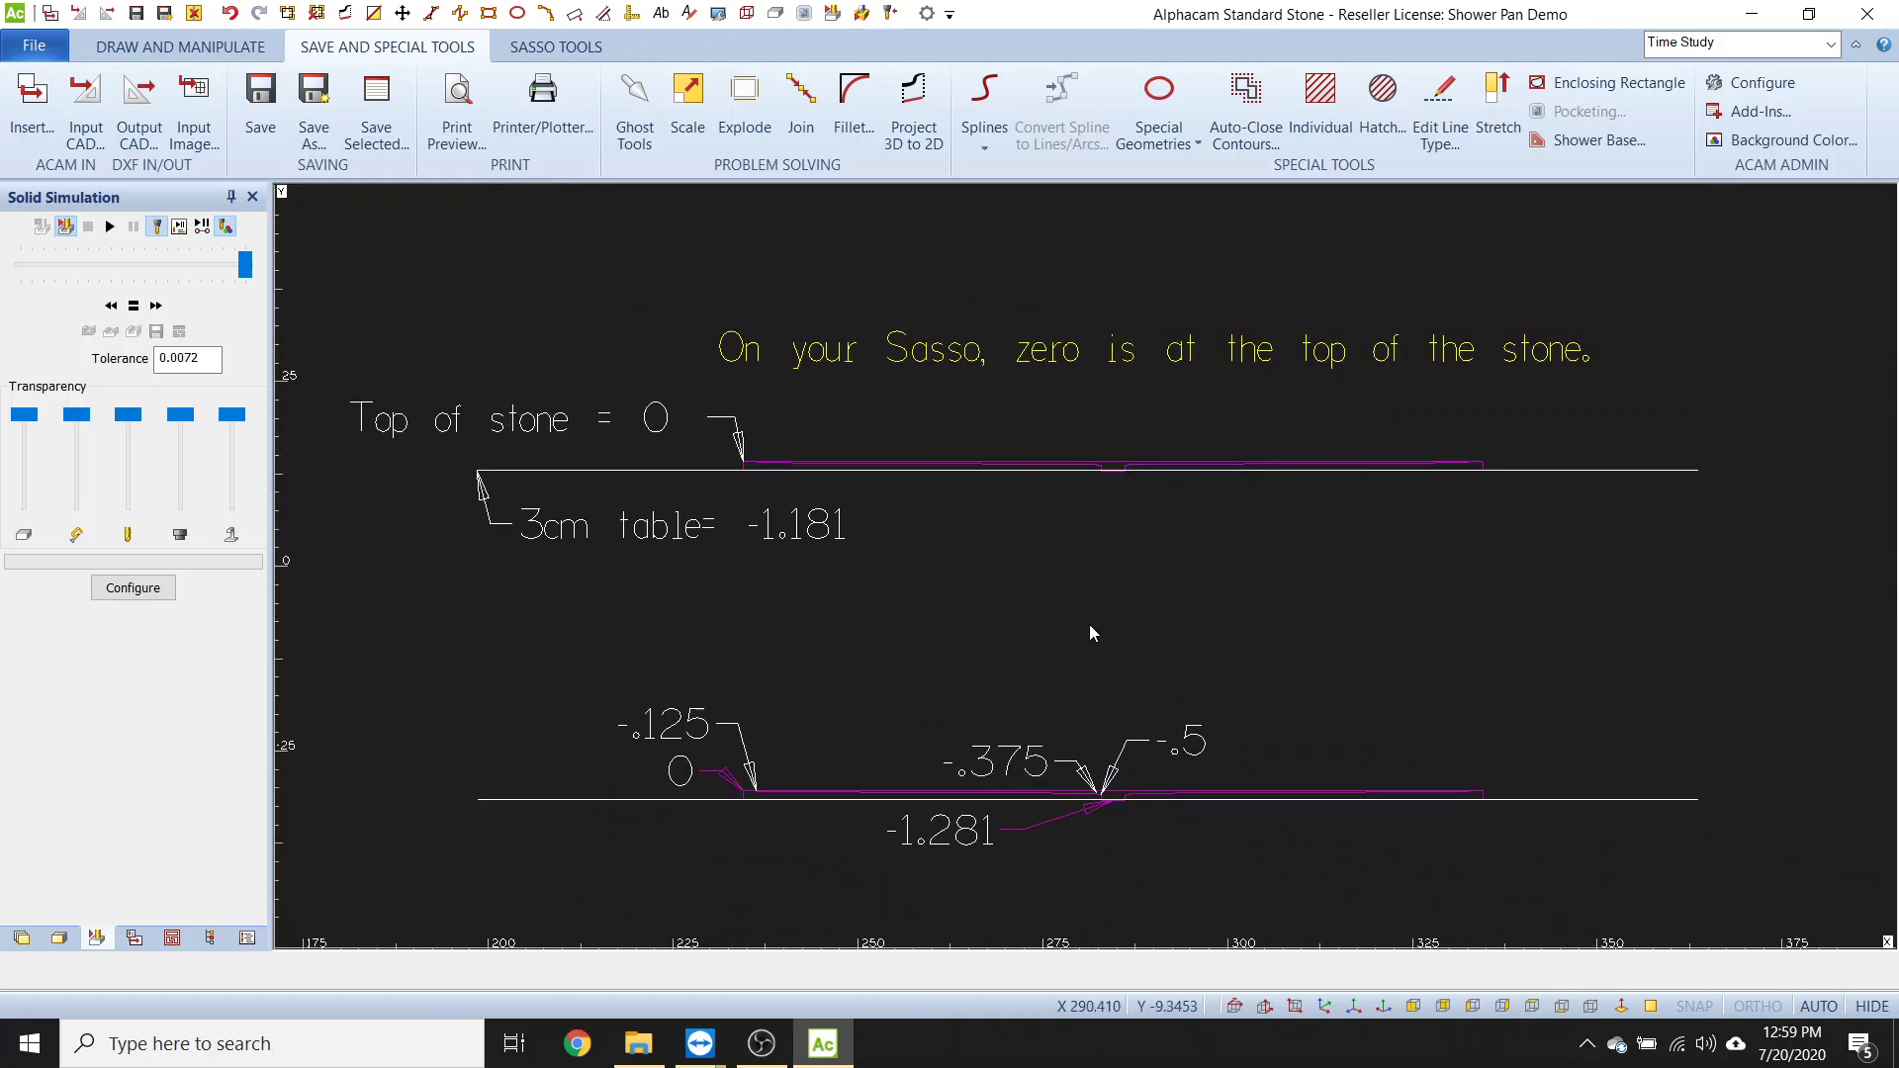
scroll(989, 608, down, 3)
middle_drag(924, 590, 1455, 663)
scroll(595, 500, up, 3)
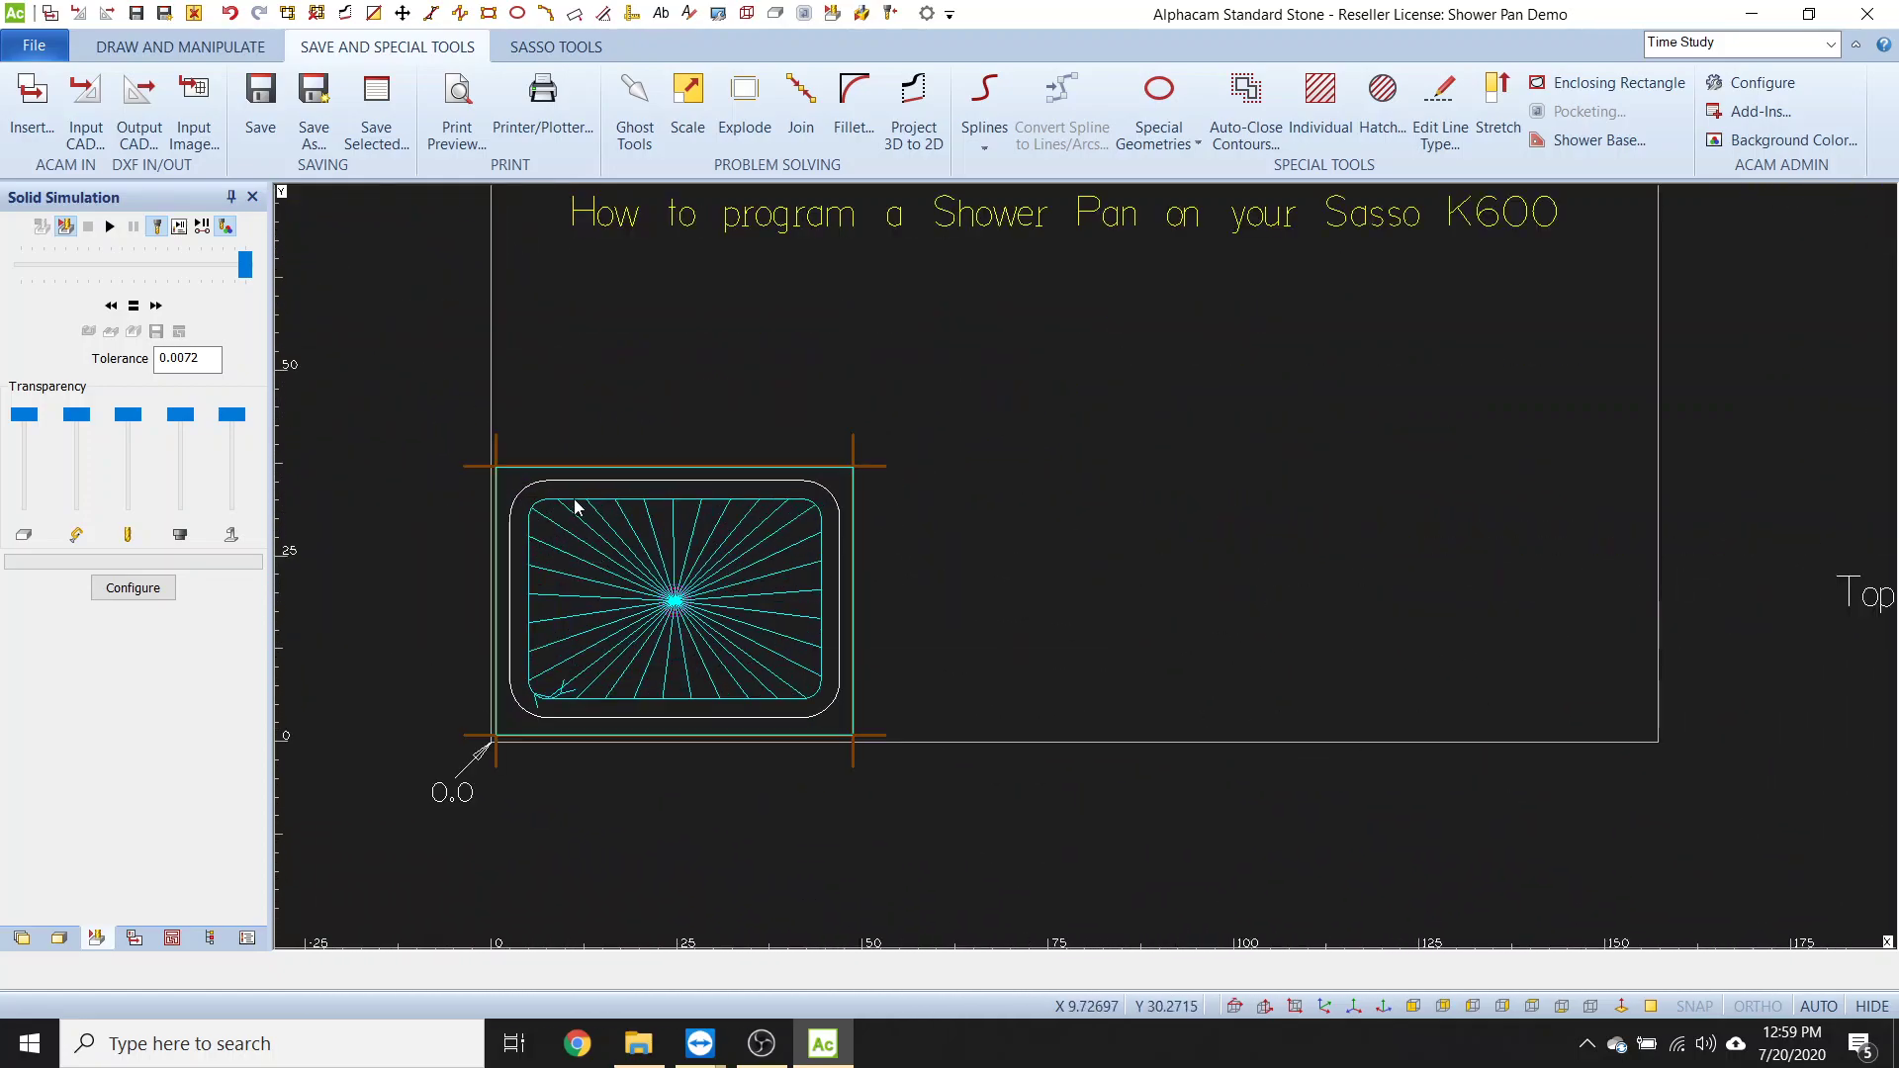
middle_drag(1357, 614, 1280, 764)
scroll(1328, 475, down, 2)
scroll(1218, 484, up, 2)
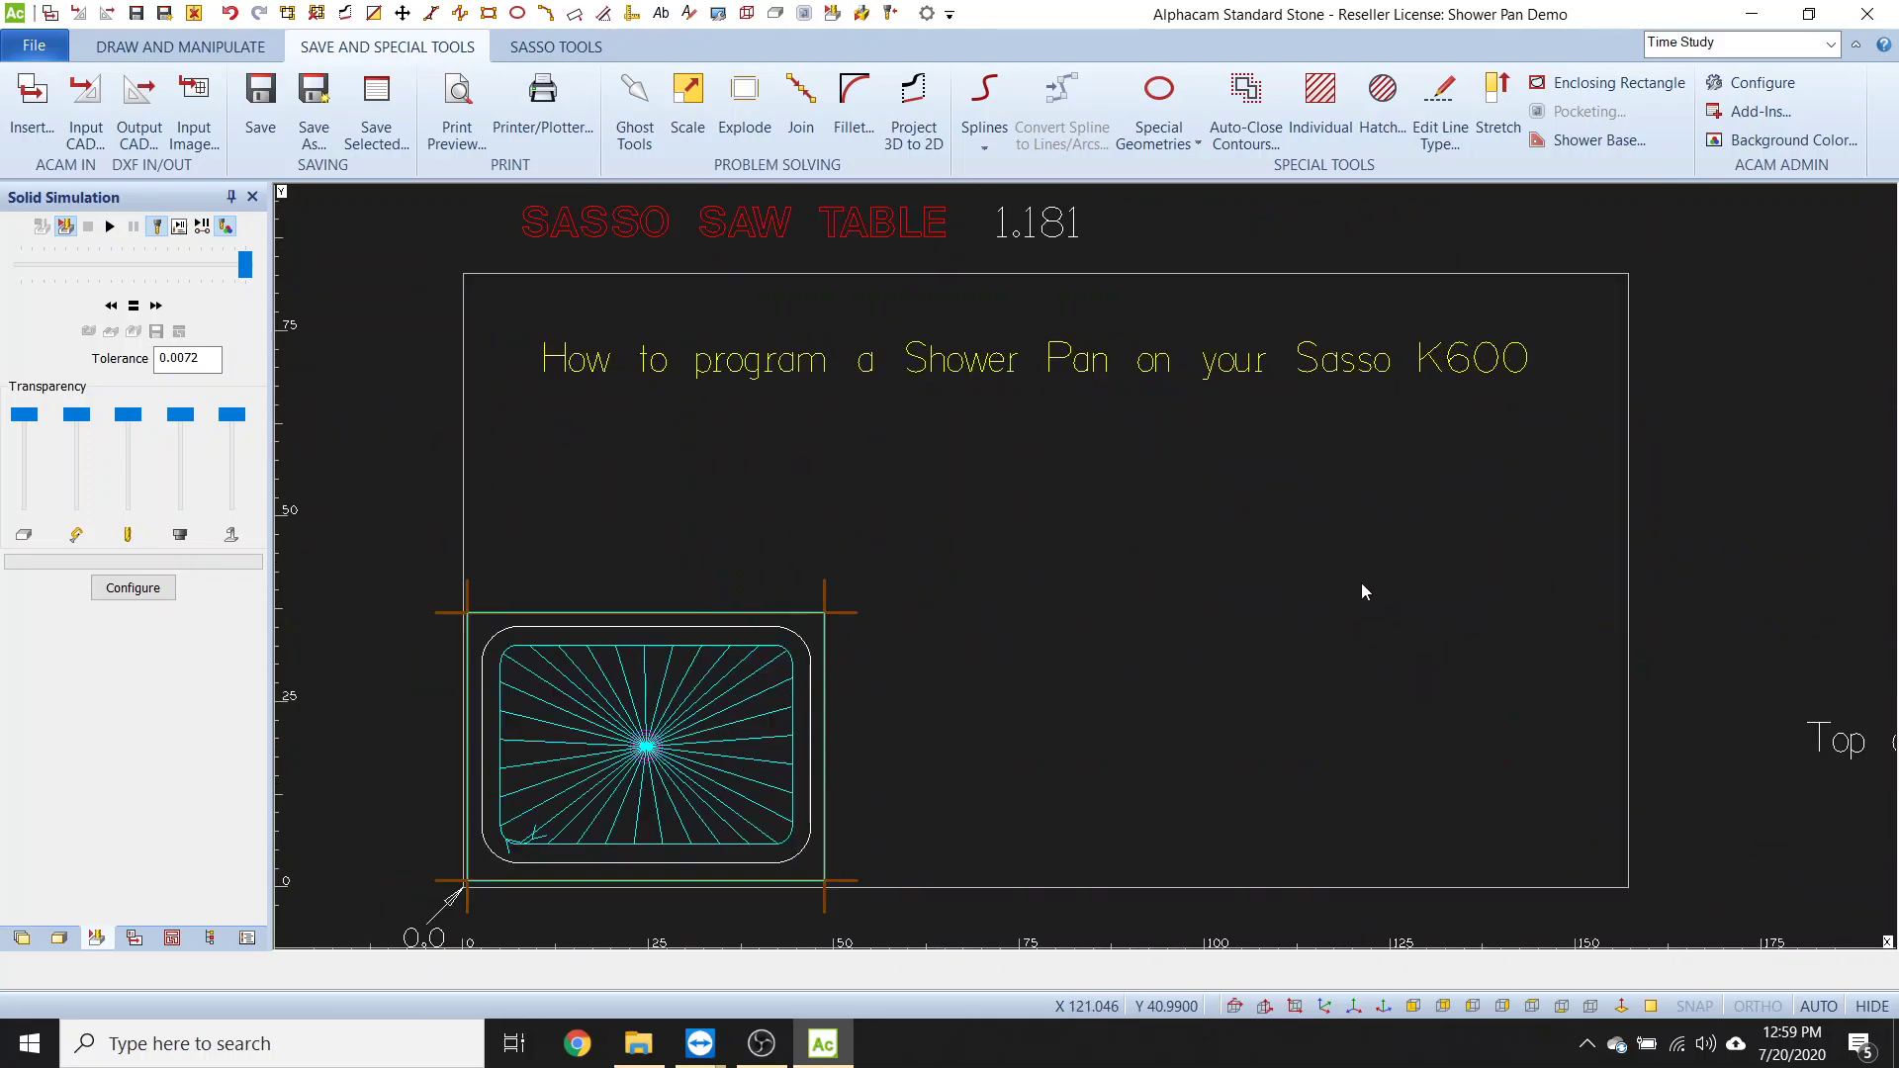